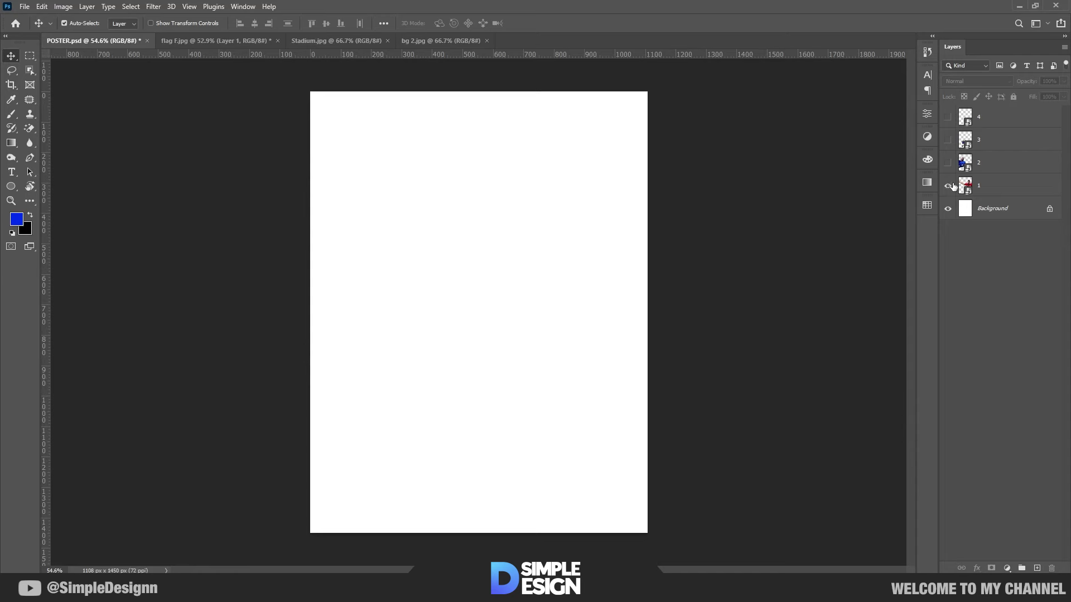
Turn on visibility for player layers 1–4 so all four cutouts show on the white canvas.
{"action": "left_click_drag", "start_coordinate": [948, 186], "coordinate": [948, 116]}
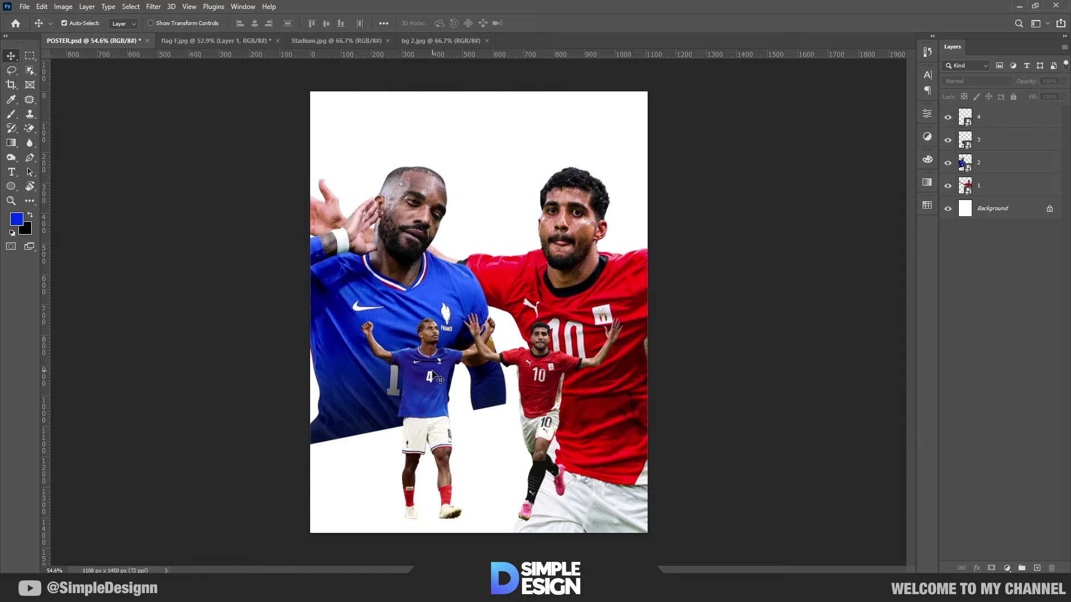
Bring the cloudy sky image into the poster as a smart-object layer named Bg, below the players.
{"action": "left_click", "coordinate": [457, 42]}
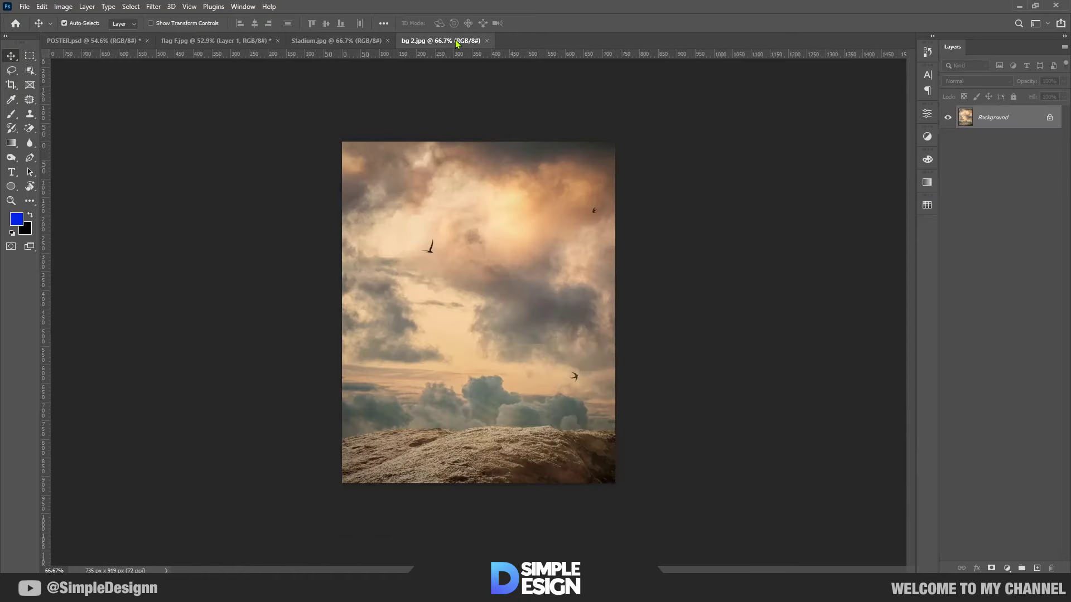
{"action": "left_click", "coordinate": [1051, 120]}
{"action": "mouse_move", "coordinate": [474, 346]}
{"action": "left_mouse_down"}
{"action": "mouse_move", "coordinate": [409, 286]}
{"action": "mouse_move", "coordinate": [498, 254]}
{"action": "left_mouse_up"}
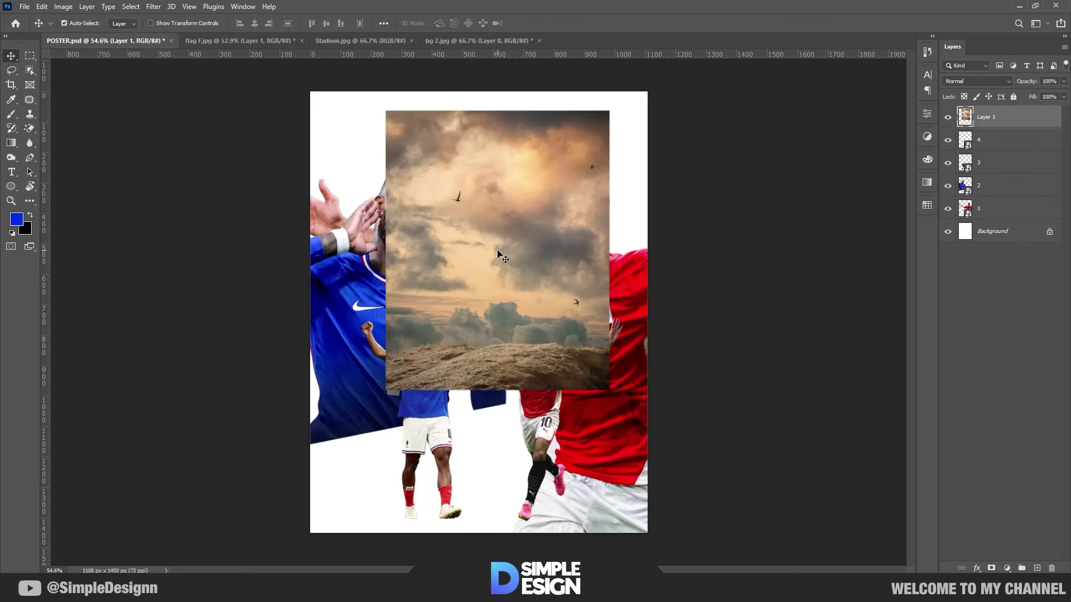
{"action": "type", "text": "g"}
{"action": "key", "text": "Return"}
{"action": "right_click", "coordinate": [998, 120]}
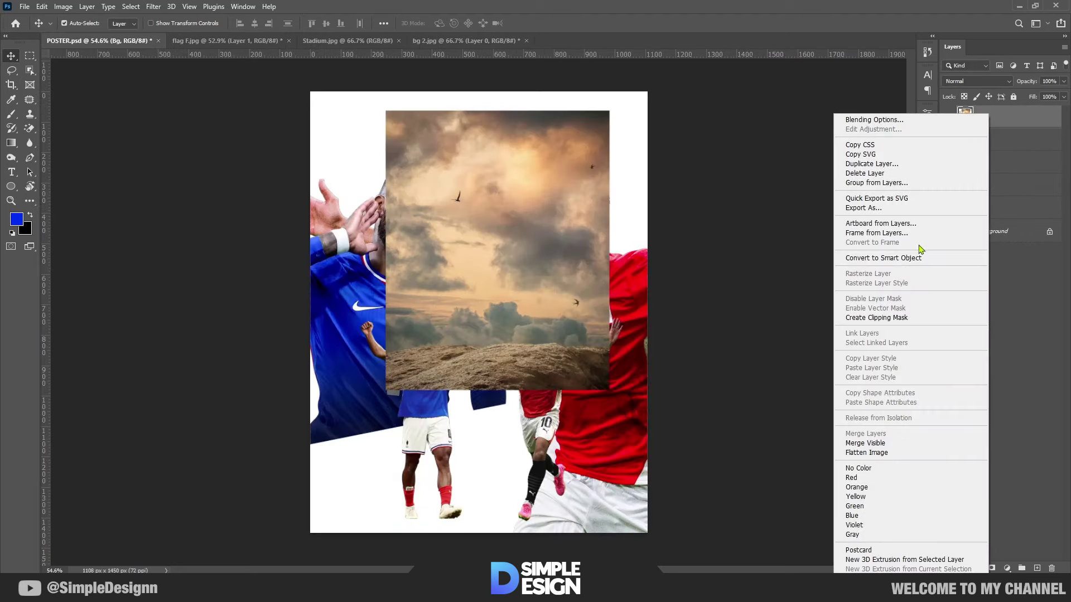
{"action": "left_click", "coordinate": [919, 257]}
{"action": "left_click_drag", "start_coordinate": [1003, 123], "coordinate": [999, 218]}
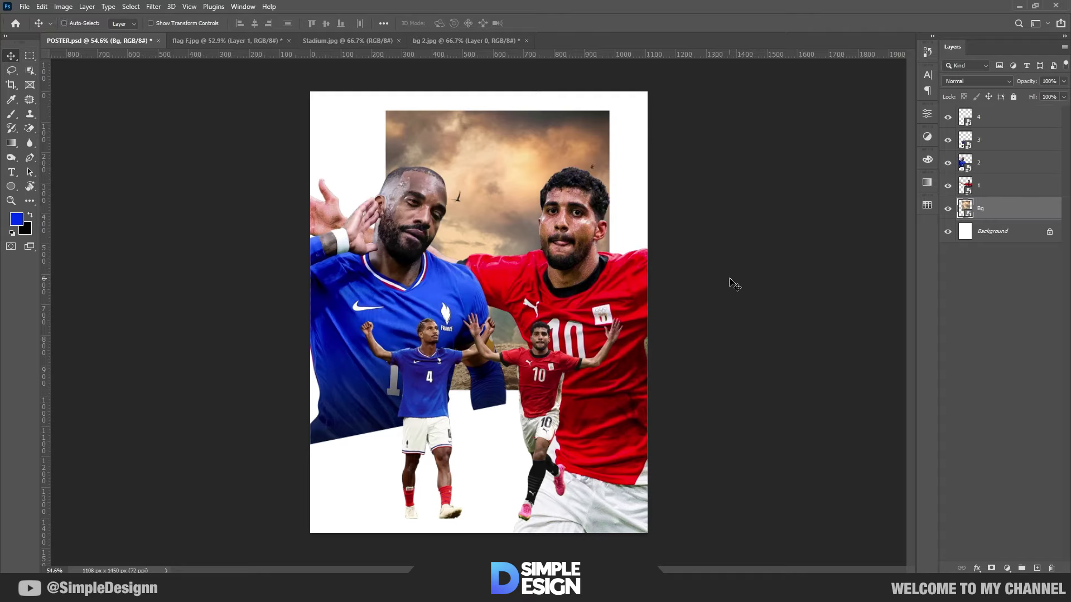
Scale and position the Bg sky image to cover the whole poster.
{"action": "key", "text": "ctrl+t"}
{"action": "left_click_drag", "start_coordinate": [552, 226], "coordinate": [477, 207]}
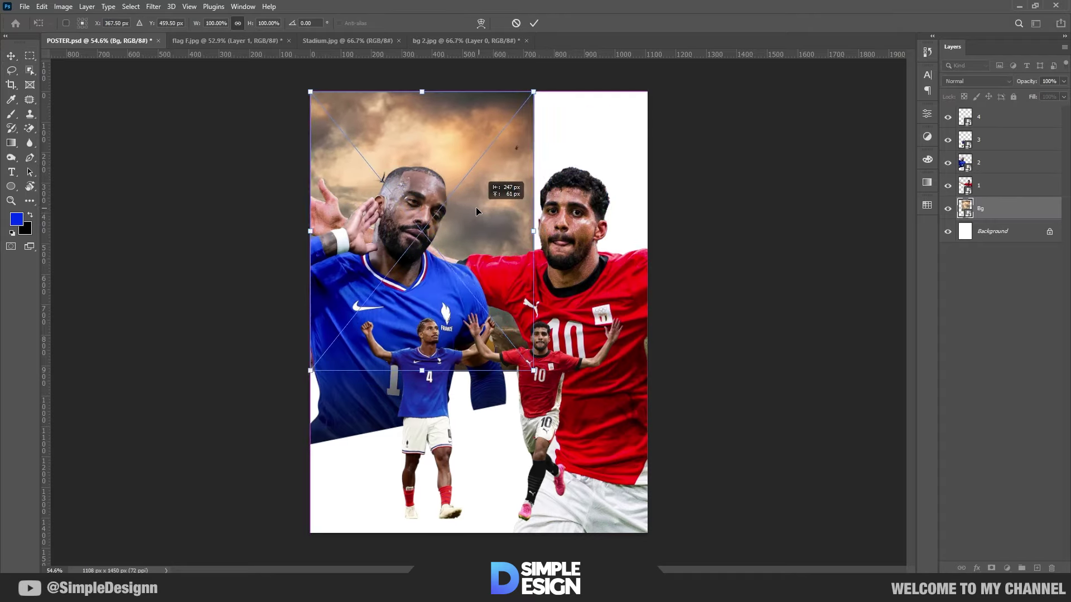
{"action": "mouse_move", "coordinate": [539, 229]}
{"action": "left_mouse_down"}
{"action": "mouse_move", "coordinate": [647, 211]}
{"action": "mouse_move", "coordinate": [591, 288]}
{"action": "left_mouse_up"}
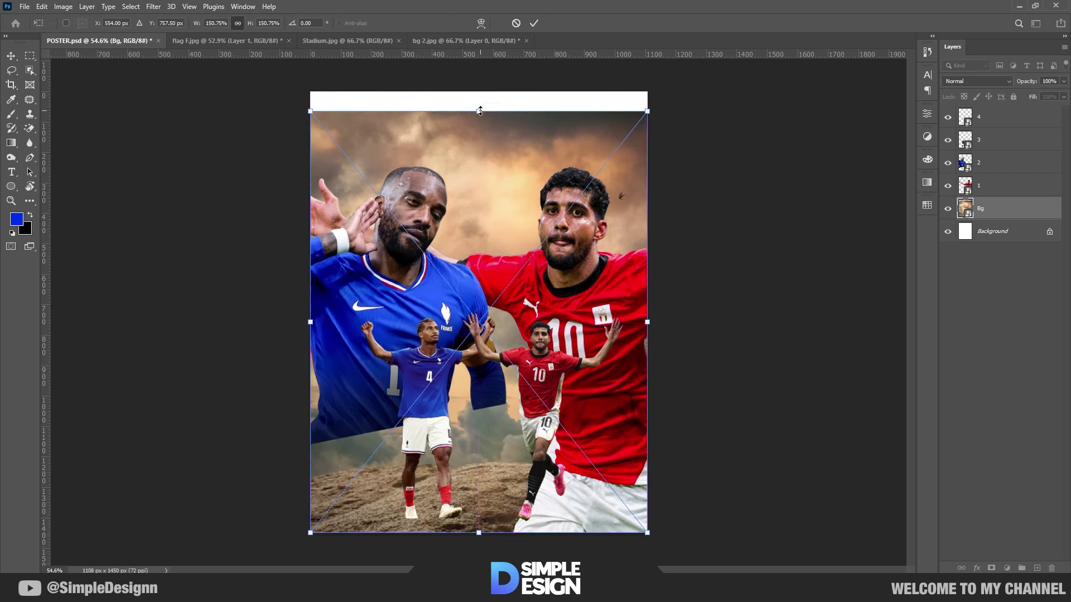
{"action": "left_click_drag", "start_coordinate": [480, 111], "coordinate": [480, 92]}
{"action": "key", "text": "Return"}
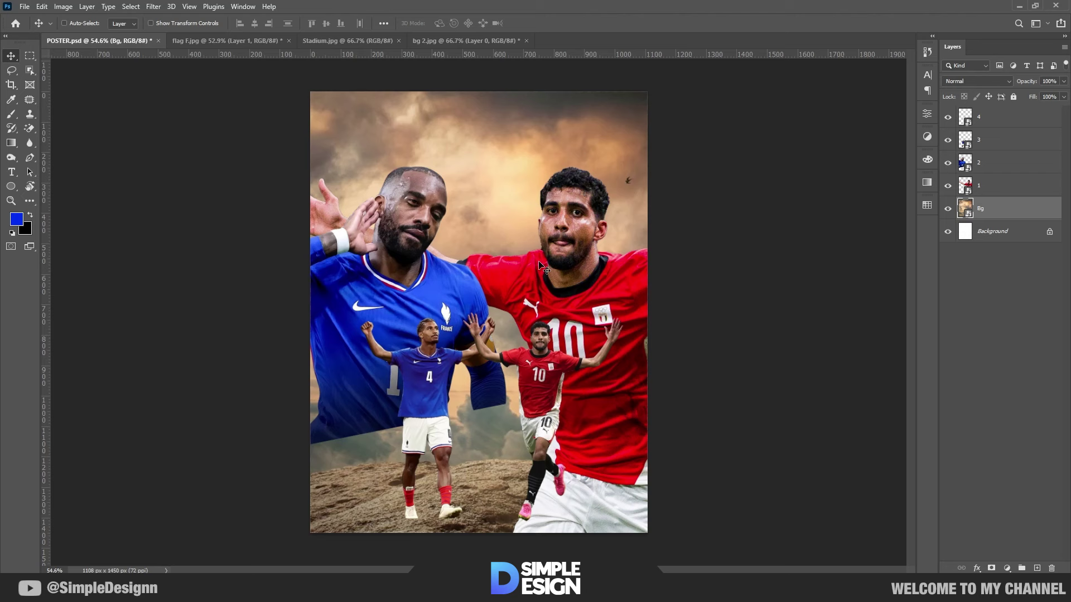
{"action": "key", "text": "ctrl+t"}
{"action": "scroll", "coordinate": [479, 312], "scroll_direction": "down", "scroll_amount": 2}
{"action": "left_click_drag", "start_coordinate": [480, 479], "coordinate": [480, 500]}
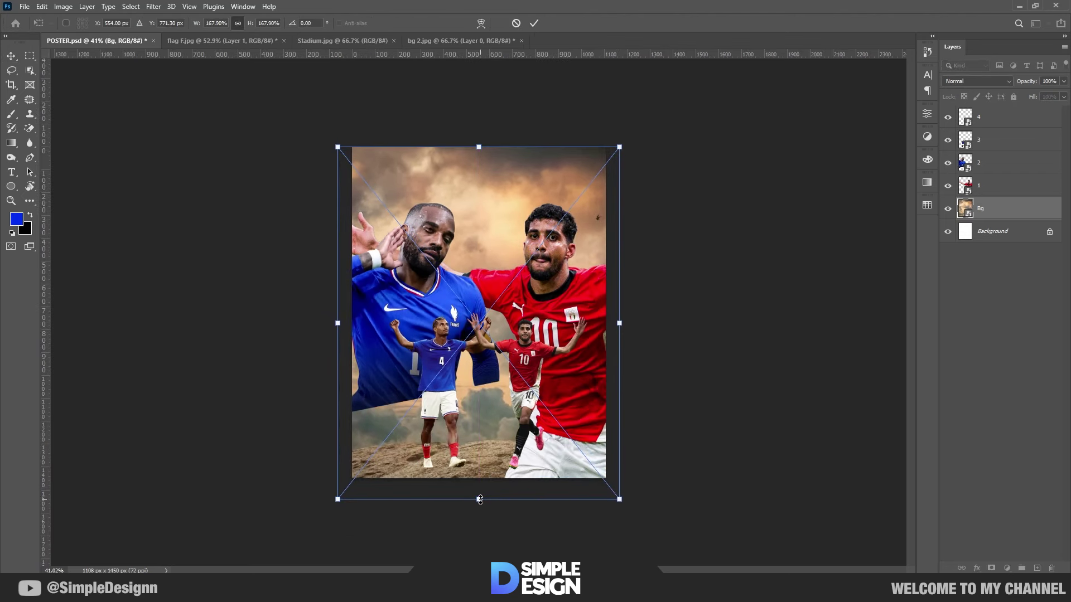
{"action": "key", "text": "Return"}
{"action": "key", "text": "ctrl+0"}
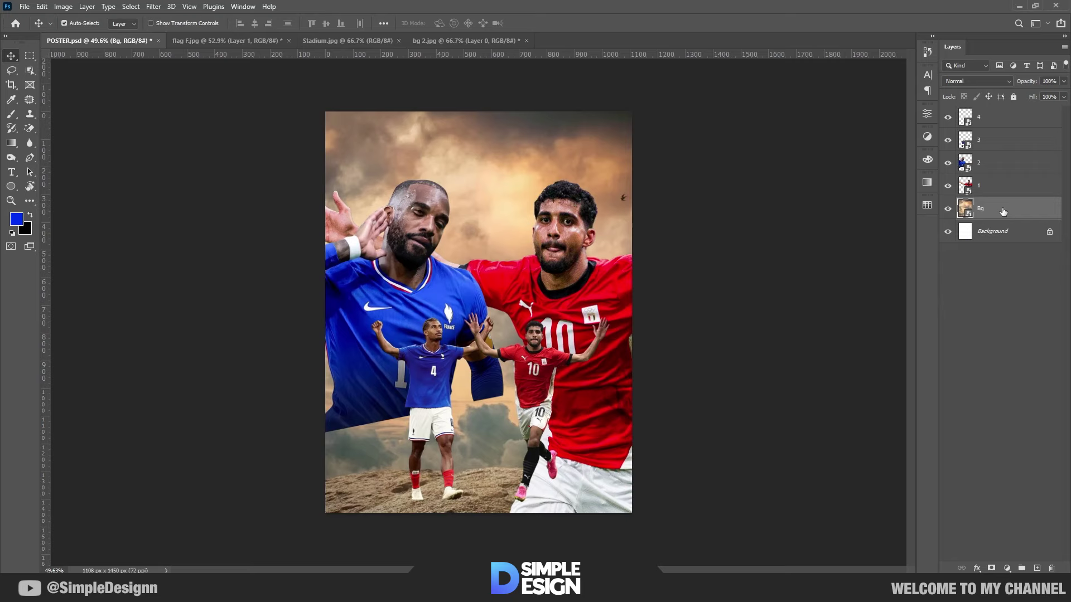
Add a clipped Hue/Saturation adjustment colorizing the sky blue at Hue 229 with raised saturation.
{"action": "left_click", "coordinate": [1006, 568]}
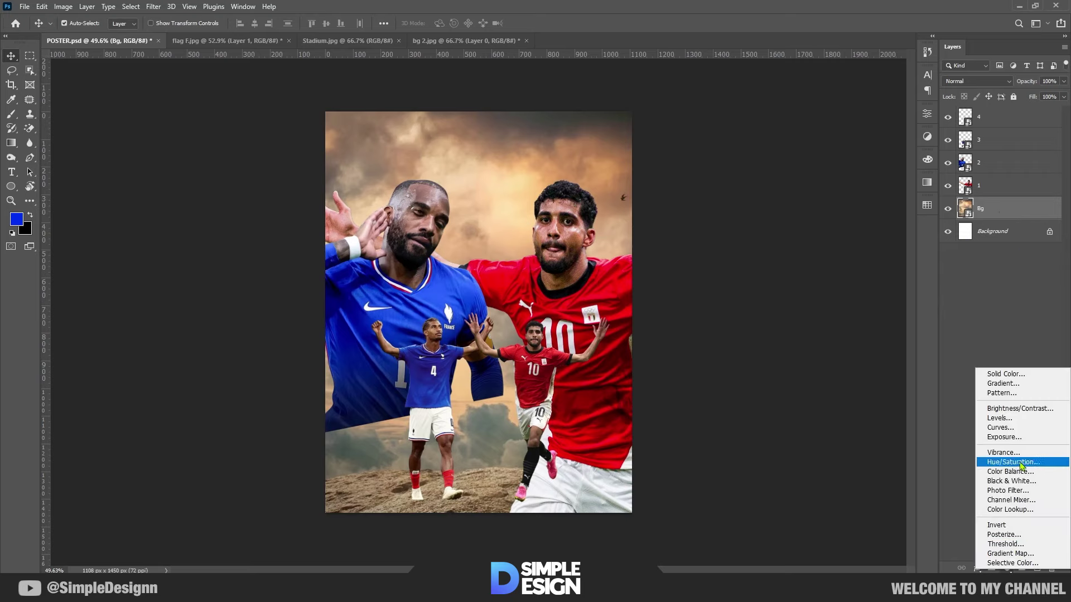
{"action": "left_click", "coordinate": [990, 465]}
{"action": "left_click", "coordinate": [833, 300]}
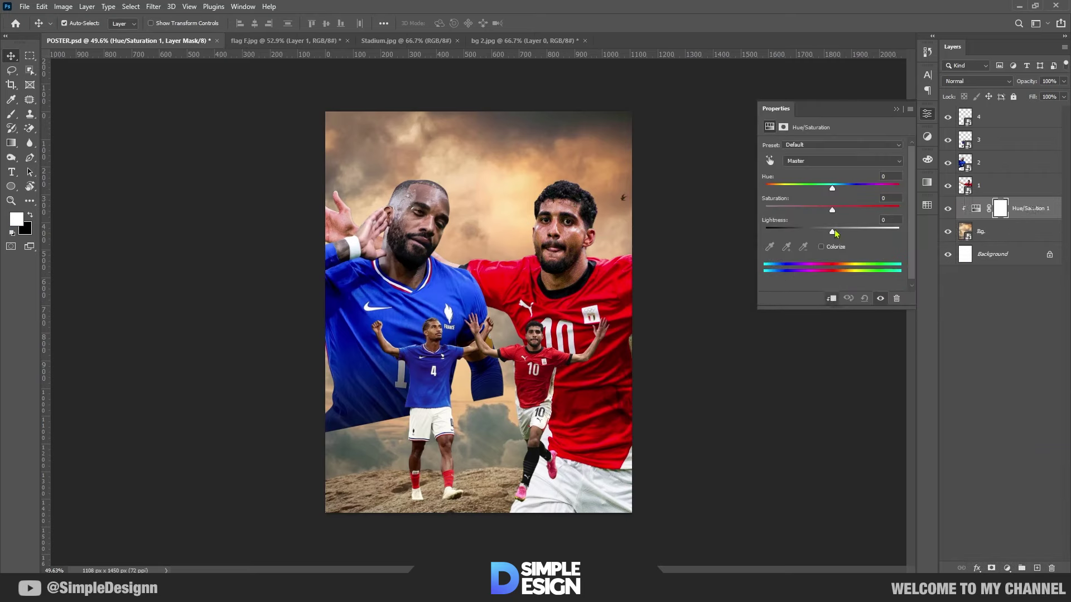
{"action": "left_click", "coordinate": [821, 247]}
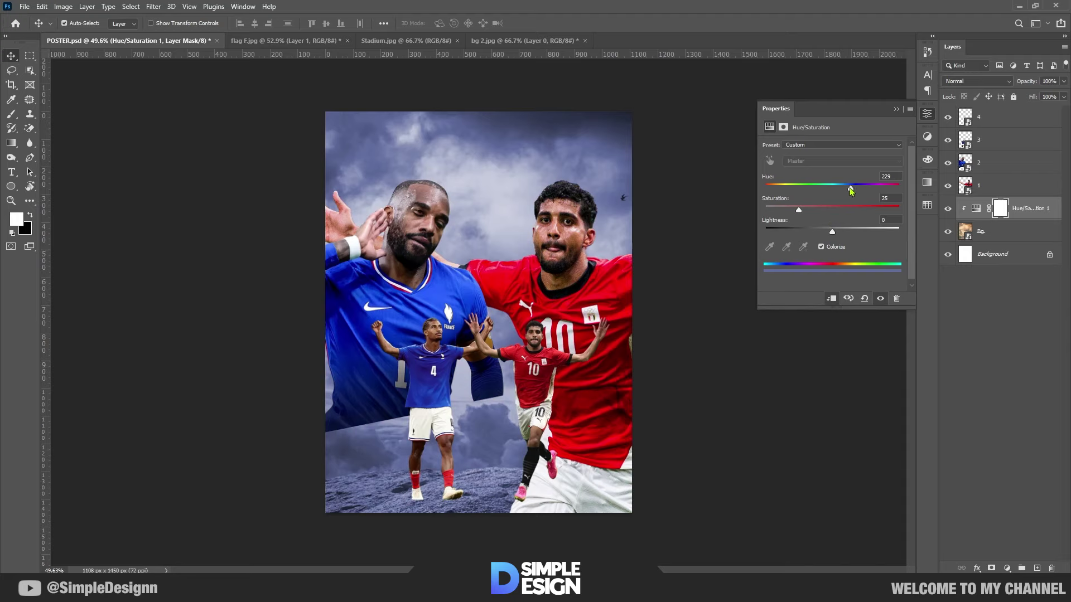
{"action": "left_click_drag", "start_coordinate": [801, 210], "coordinate": [844, 210]}
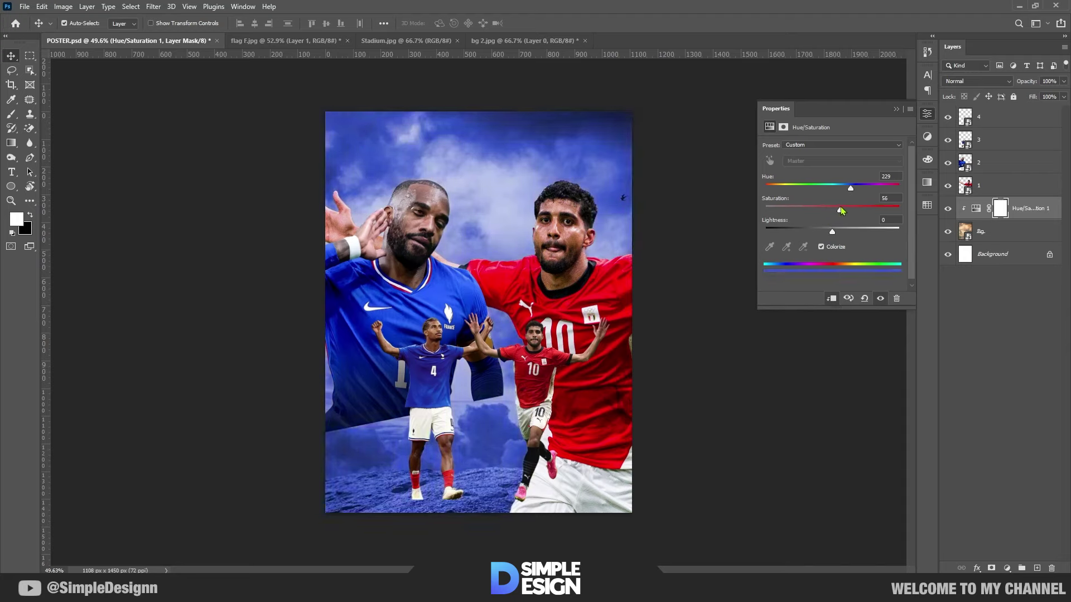
{"action": "left_click", "coordinate": [897, 109]}
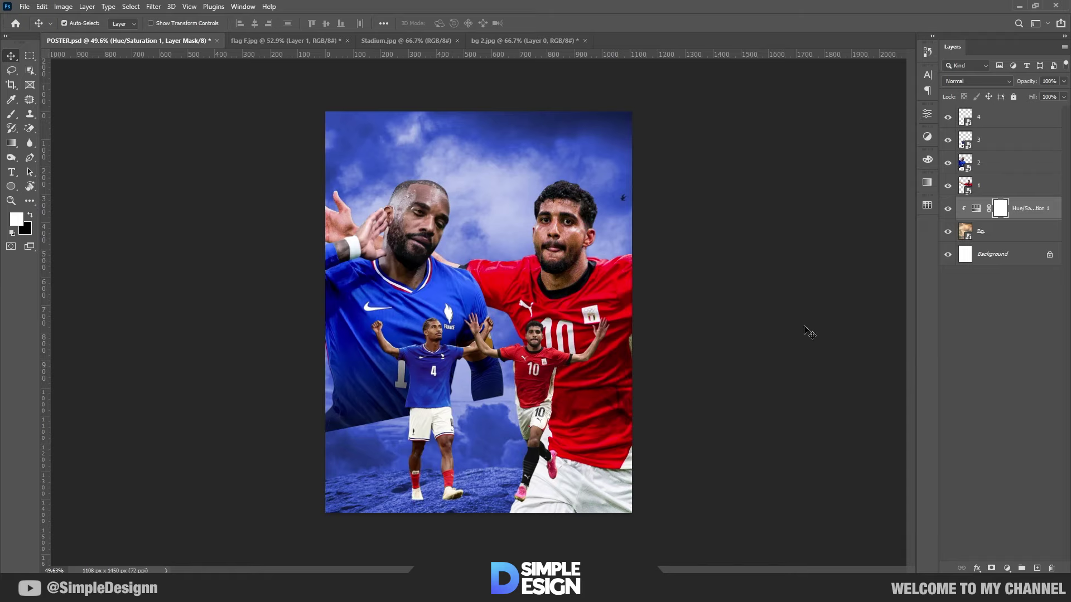
Group the Bg layer with its adjustment and name the group BG.
{"action": "left_click", "coordinate": [1015, 237], "text": "shift"}
{"action": "key", "text": "ctrl+g"}
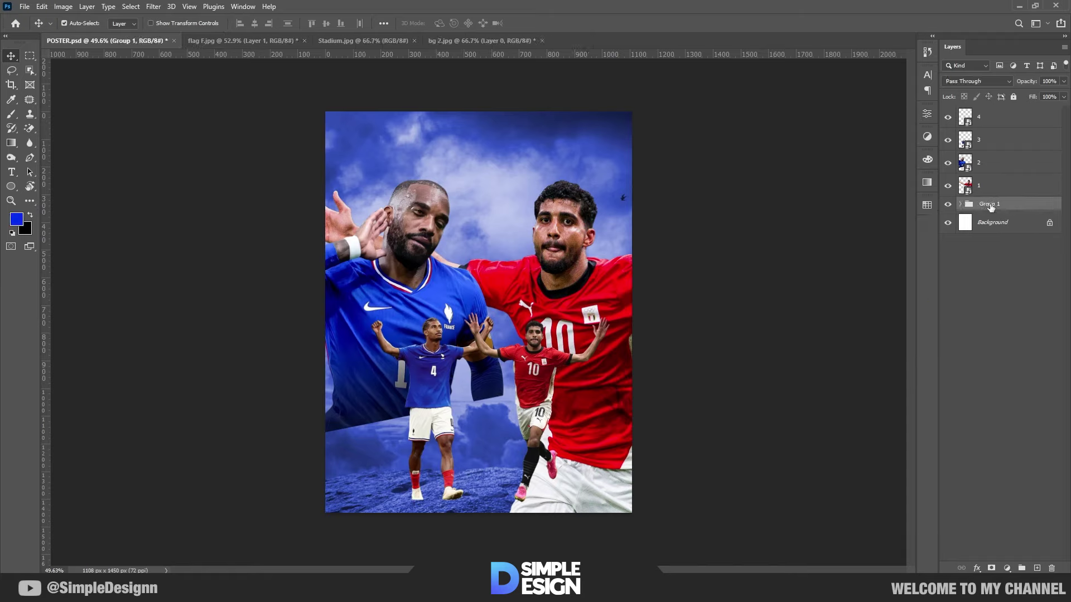
{"action": "type", "text": "BG"}
{"action": "key", "text": "Return"}
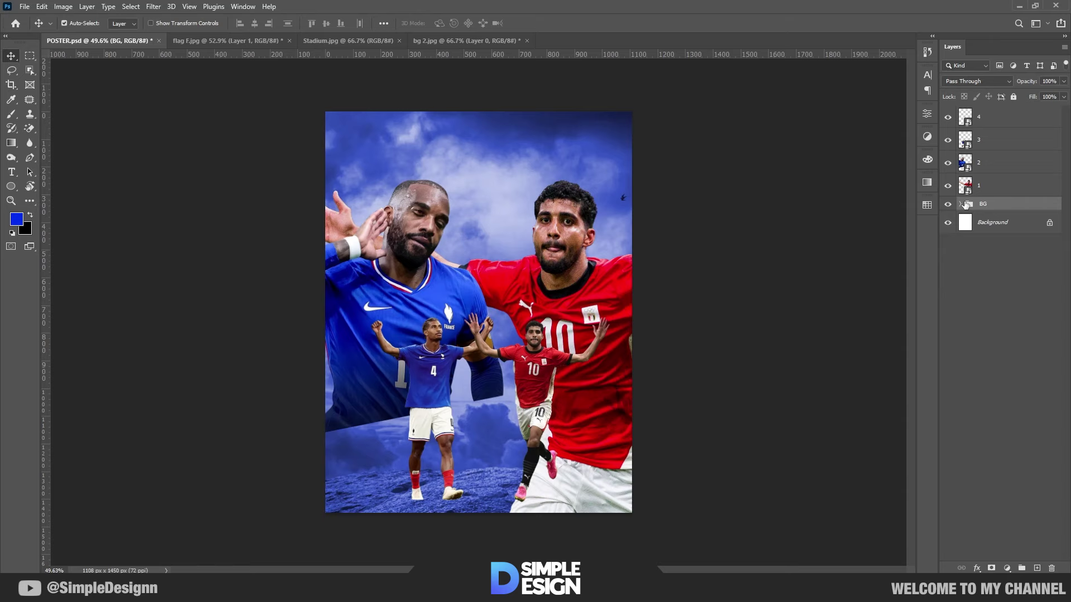
{"action": "scroll", "coordinate": [504, 308], "scroll_direction": "up", "scroll_amount": 1}
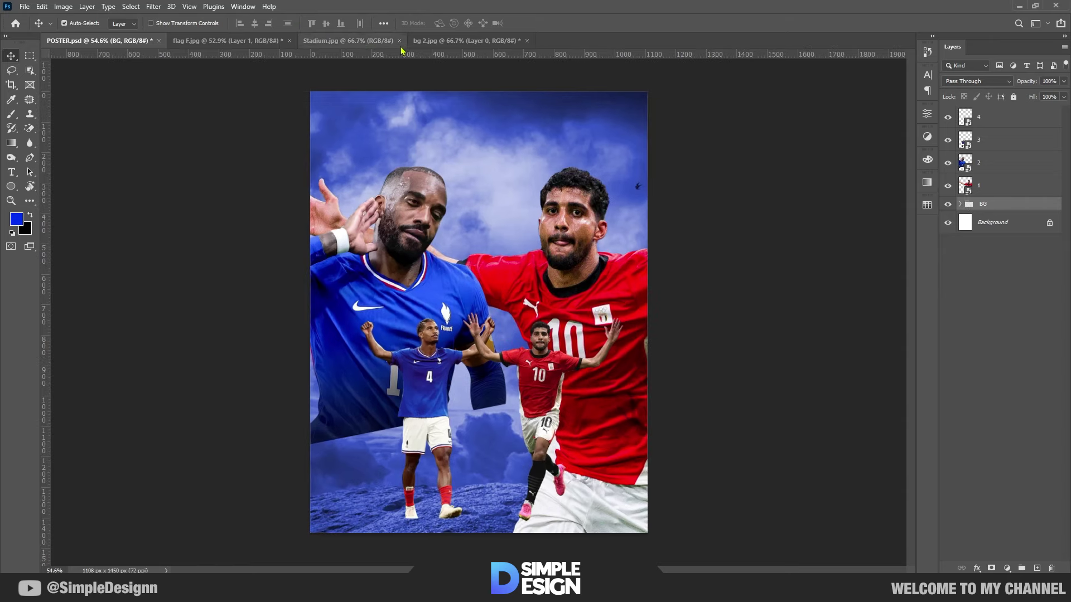
Bring the Egyptian flag into the poster, then shrink and rotate it.
{"action": "left_click", "coordinate": [215, 42]}
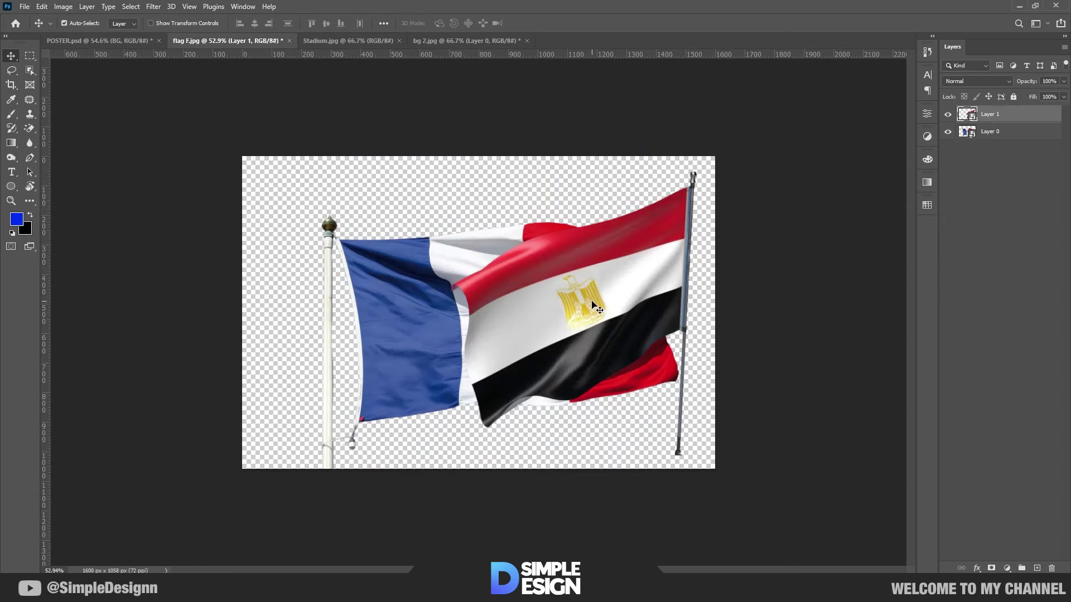
{"action": "mouse_move", "coordinate": [552, 289]}
{"action": "left_mouse_down"}
{"action": "mouse_move", "coordinate": [48, 18]}
{"action": "mouse_move", "coordinate": [612, 184]}
{"action": "mouse_move", "coordinate": [626, 179]}
{"action": "left_mouse_up"}
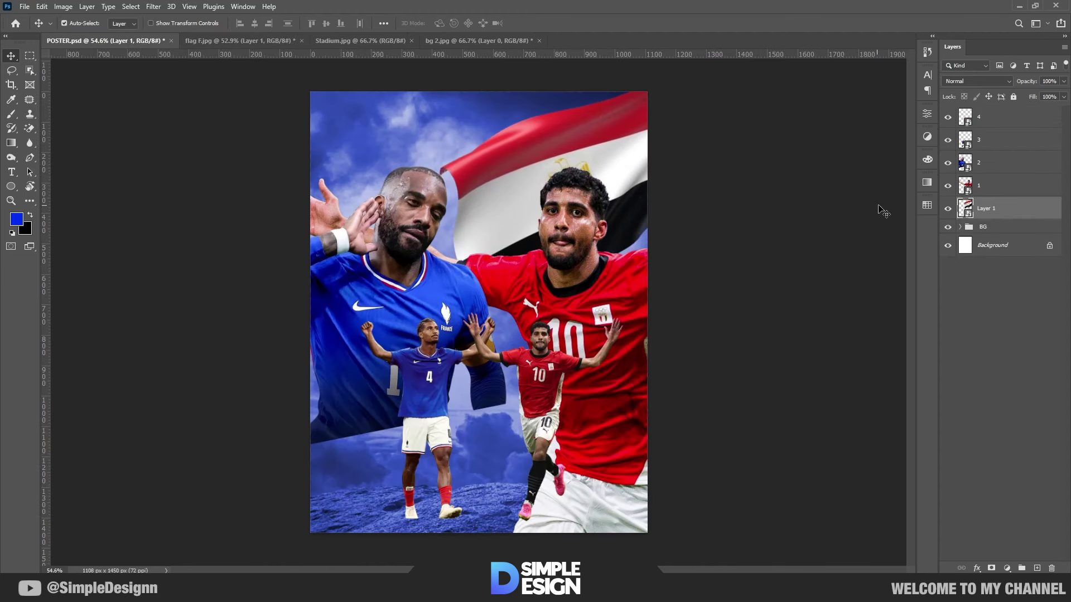
{"action": "key", "text": "ctrl+t"}
{"action": "mouse_move", "coordinate": [692, 197]}
{"action": "left_mouse_down"}
{"action": "mouse_move", "coordinate": [677, 180]}
{"action": "mouse_move", "coordinate": [686, 167]}
{"action": "mouse_move", "coordinate": [660, 195]}
{"action": "mouse_move", "coordinate": [679, 246]}
{"action": "left_mouse_up"}
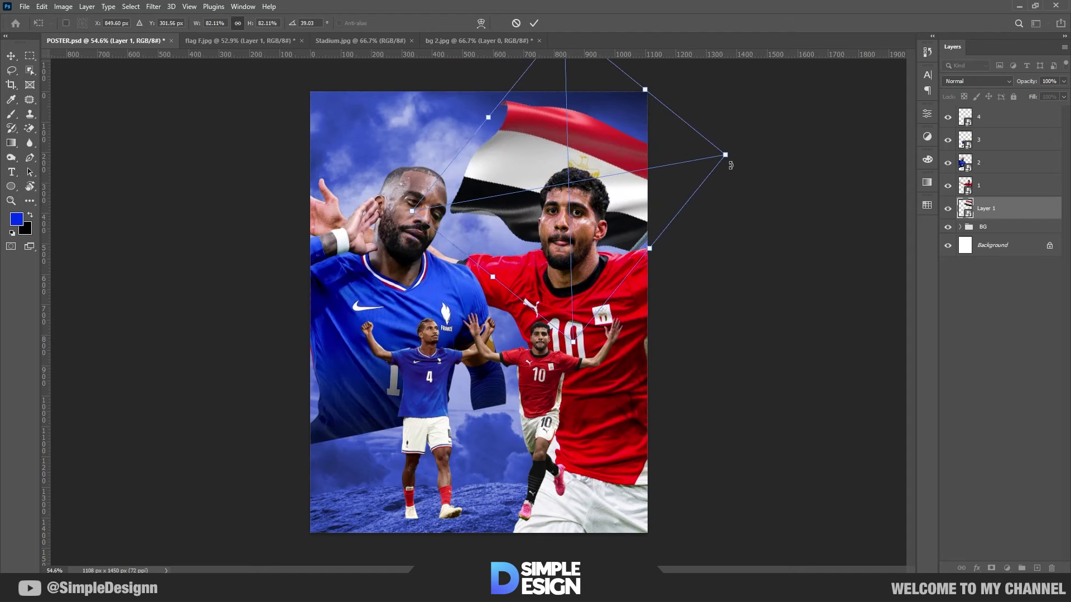
{"action": "left_click_drag", "start_coordinate": [727, 156], "coordinate": [711, 155]}
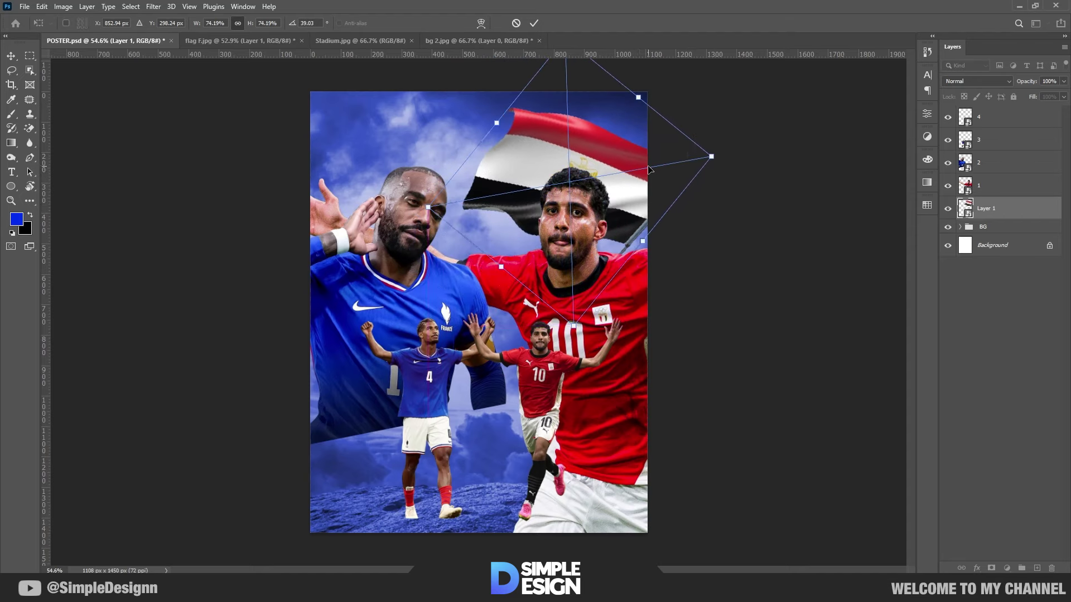
{"action": "key", "text": "Return"}
Bring the French flag into the poster, scaled, rotated and placed at the top left.
{"action": "left_click", "coordinate": [212, 41]}
{"action": "left_click_drag", "start_coordinate": [444, 256], "coordinate": [188, 72]}
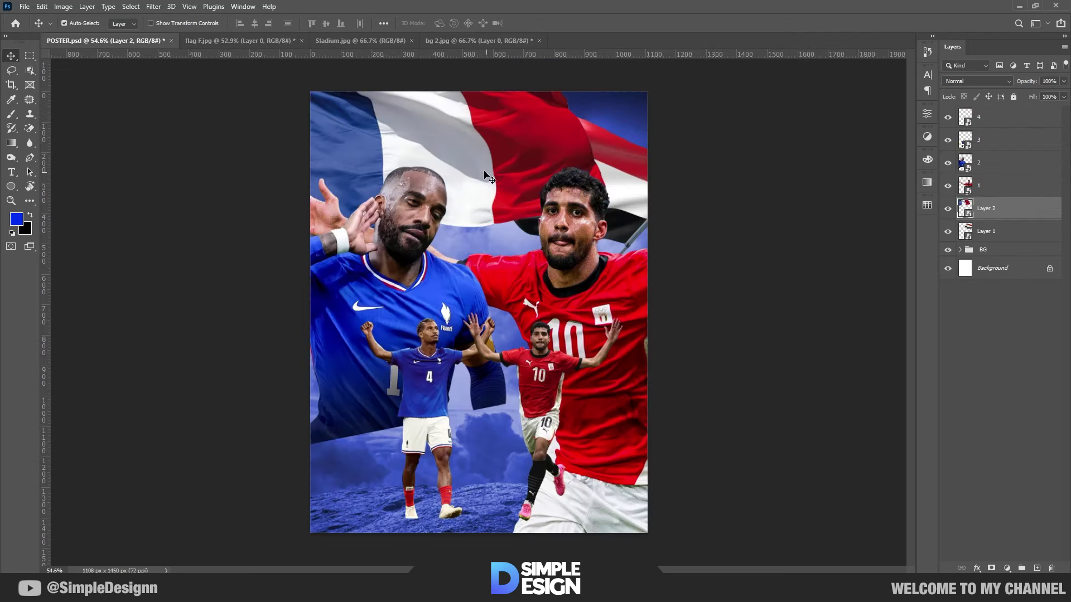
{"action": "left_click_drag", "start_coordinate": [423, 162], "coordinate": [438, 167]}
{"action": "key", "text": "ctrl+t"}
{"action": "left_click_drag", "start_coordinate": [620, 196], "coordinate": [491, 196]}
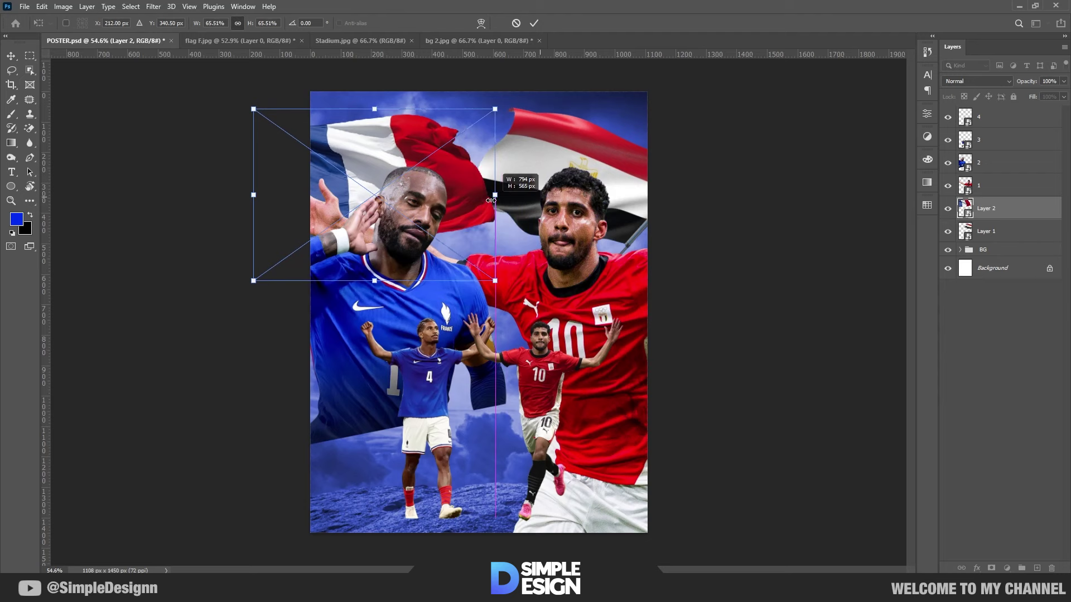
{"action": "left_click_drag", "start_coordinate": [499, 290], "coordinate": [519, 246]}
{"action": "left_click_drag", "start_coordinate": [420, 197], "coordinate": [462, 197]}
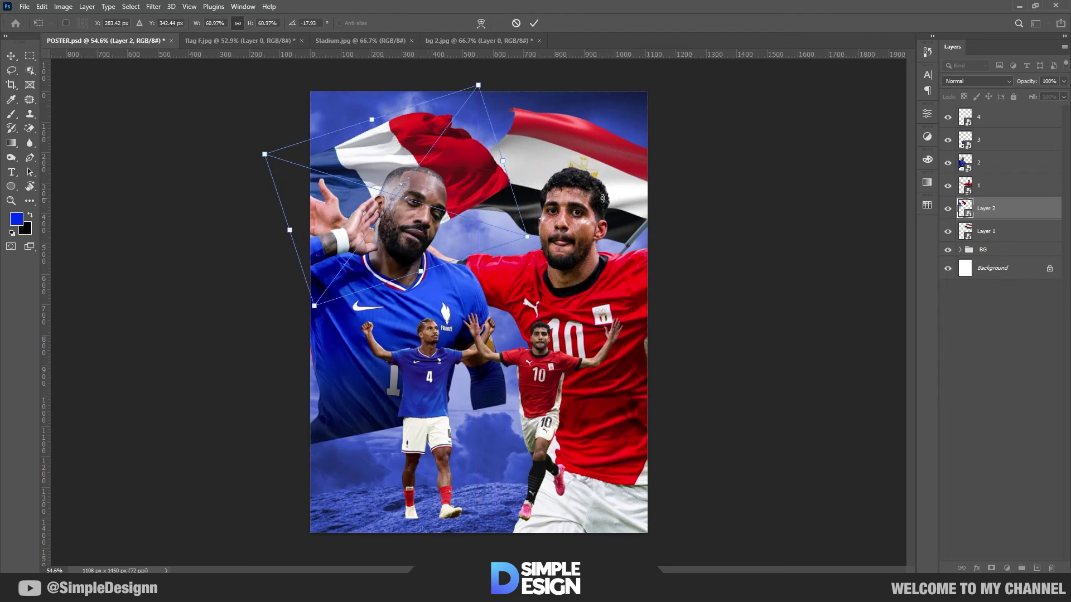
{"action": "left_click_drag", "start_coordinate": [500, 162], "coordinate": [491, 151]}
{"action": "left_click_drag", "start_coordinate": [412, 180], "coordinate": [414, 166]}
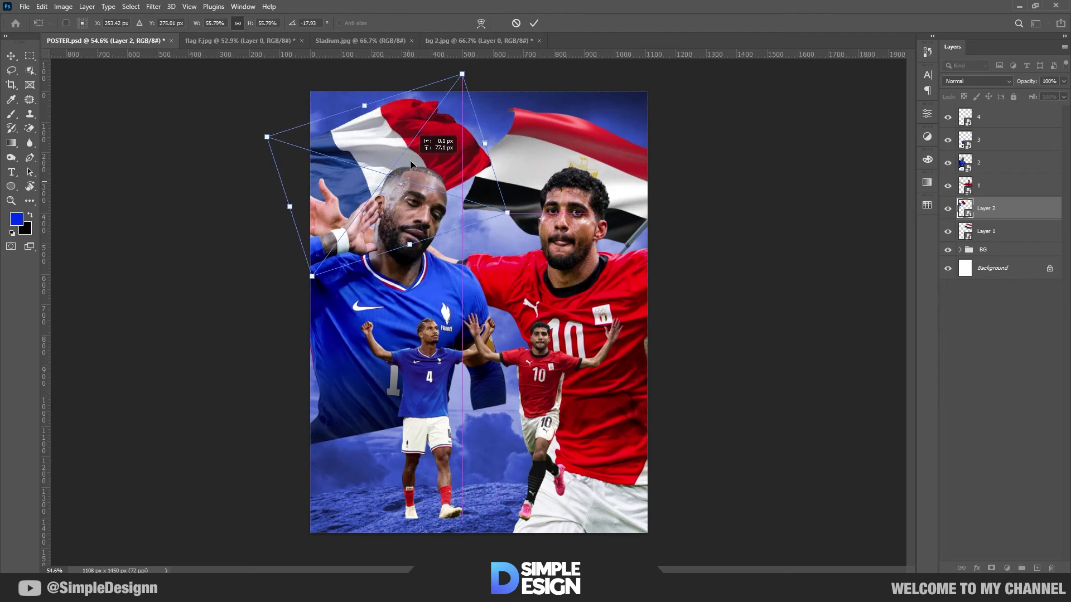
{"action": "key", "text": "Return"}
Reposition the Egyptian flag at the top right and fine-tune both flags' placement.
{"action": "left_click", "coordinate": [607, 162], "text": "ctrl"}
{"action": "key", "text": "ctrl+t"}
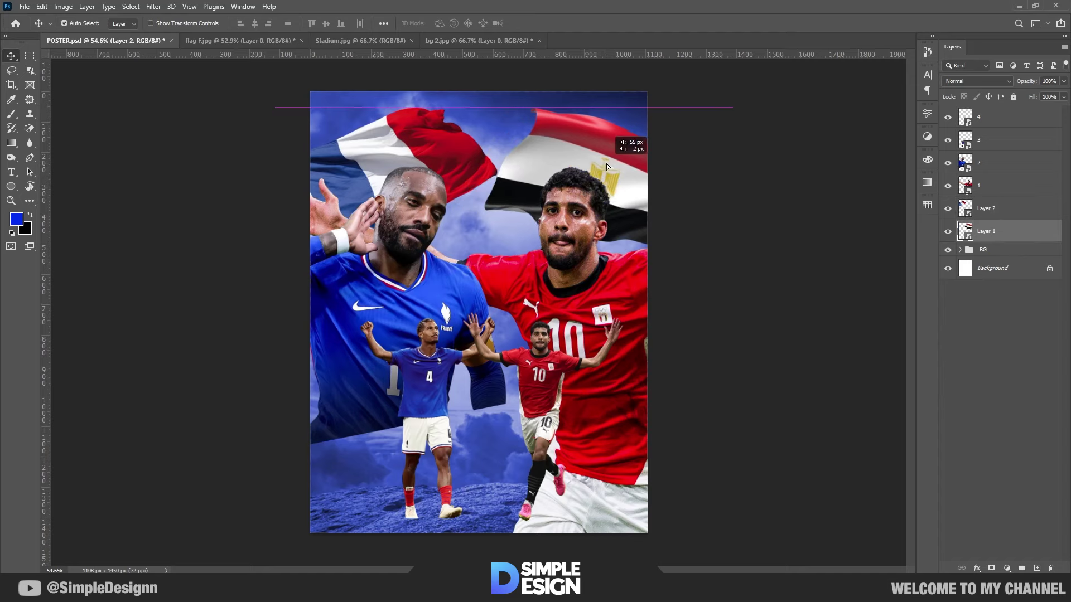
{"action": "left_click_drag", "start_coordinate": [697, 78], "coordinate": [737, 116]}
{"action": "left_click_drag", "start_coordinate": [736, 158], "coordinate": [652, 192]}
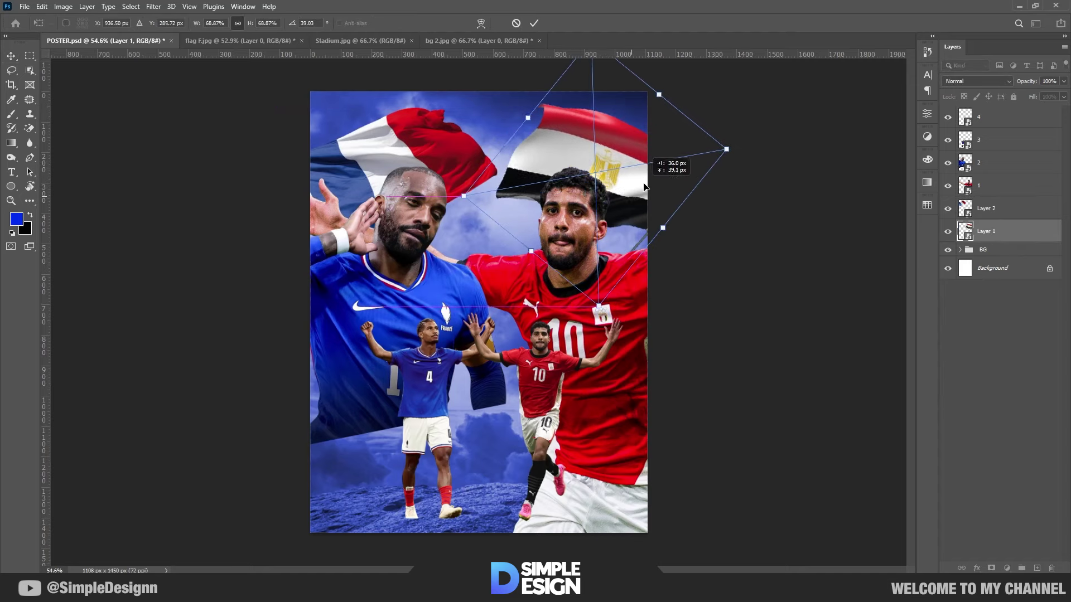
{"action": "key", "text": "Return"}
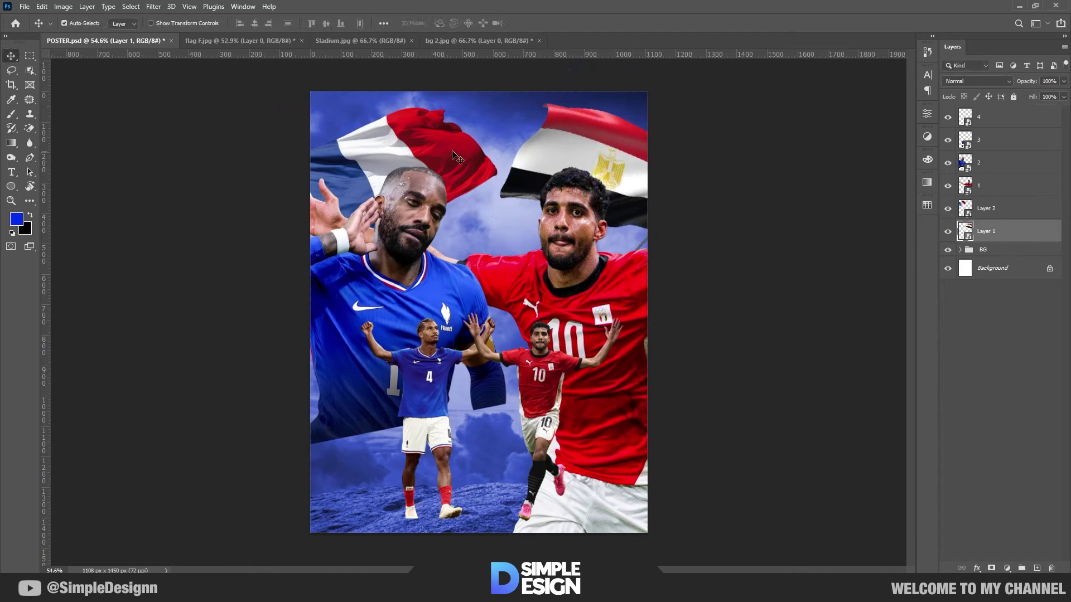
{"action": "left_click_drag", "start_coordinate": [450, 151], "coordinate": [430, 145]}
{"action": "mouse_move", "coordinate": [591, 146]}
{"action": "left_mouse_down"}
{"action": "mouse_move", "coordinate": [580, 145]}
{"action": "mouse_move", "coordinate": [590, 162]}
{"action": "left_mouse_up"}
{"action": "left_click_drag", "start_coordinate": [396, 146], "coordinate": [395, 161]}
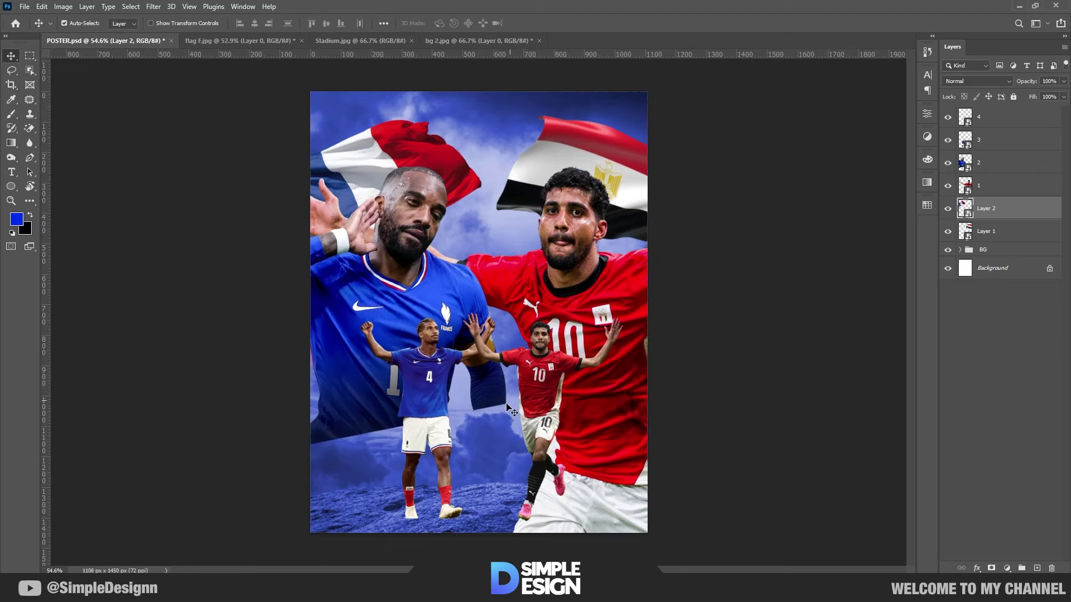
Apply a Camera Raw Filter to player layer 2 with Contrast +15 and Texture +50.
{"action": "left_click", "coordinate": [404, 225]}
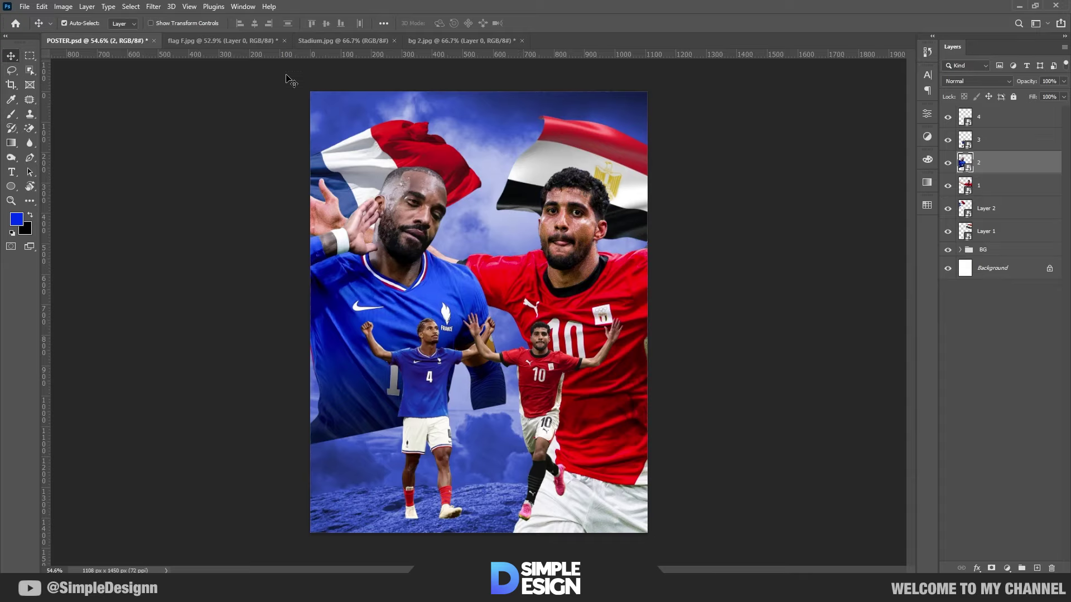
{"action": "left_click", "coordinate": [159, 7]}
{"action": "left_click", "coordinate": [195, 89]}
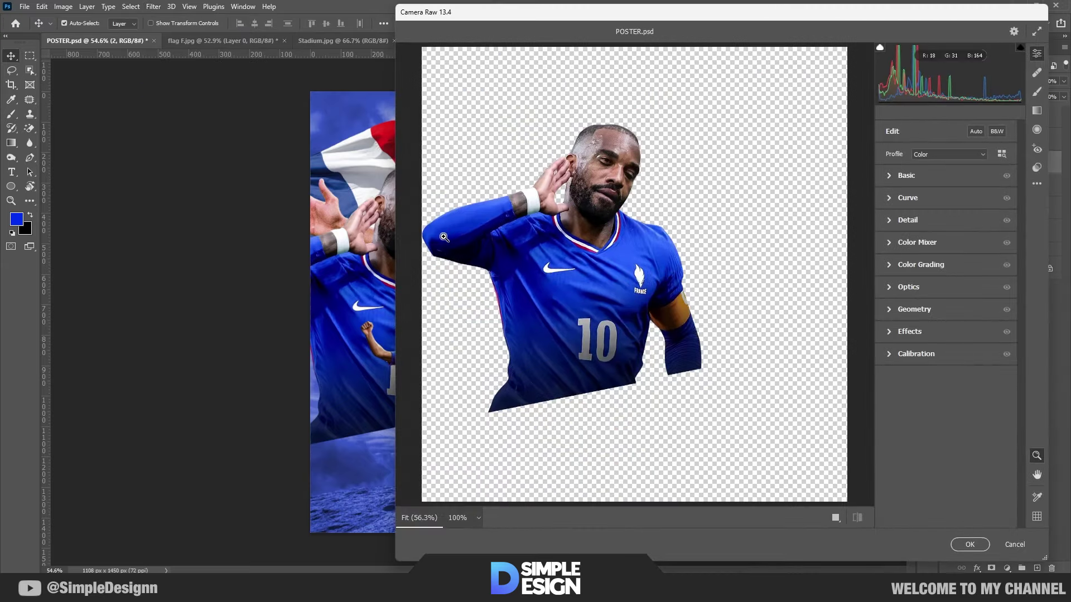
{"action": "scroll", "coordinate": [583, 162], "scroll_direction": "up", "scroll_amount": 5}
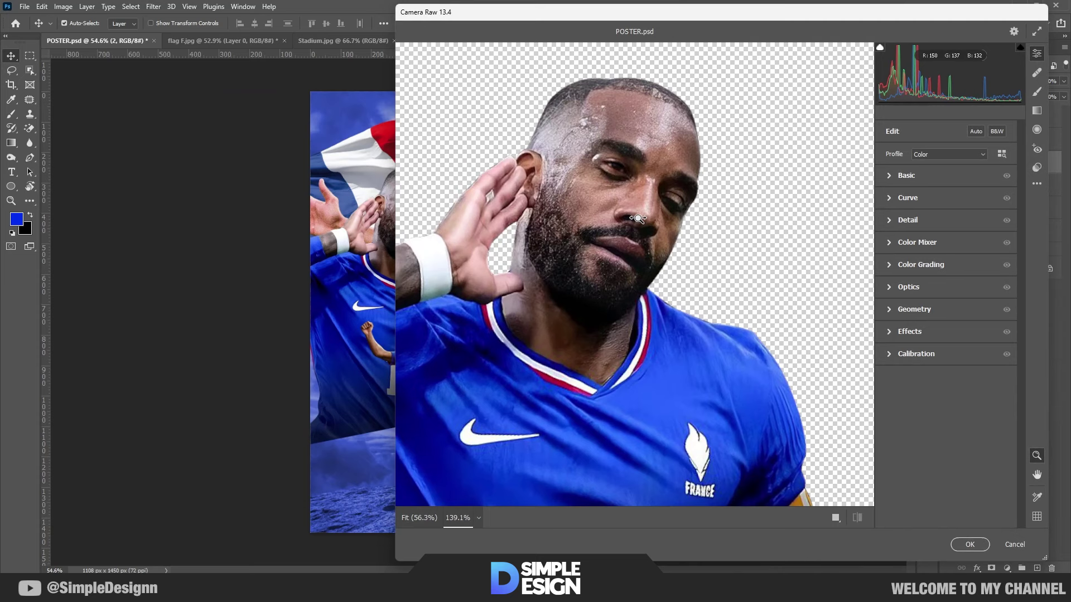
{"action": "left_click", "coordinate": [888, 176]}
{"action": "left_click_drag", "start_coordinate": [947, 281], "coordinate": [955, 281]}
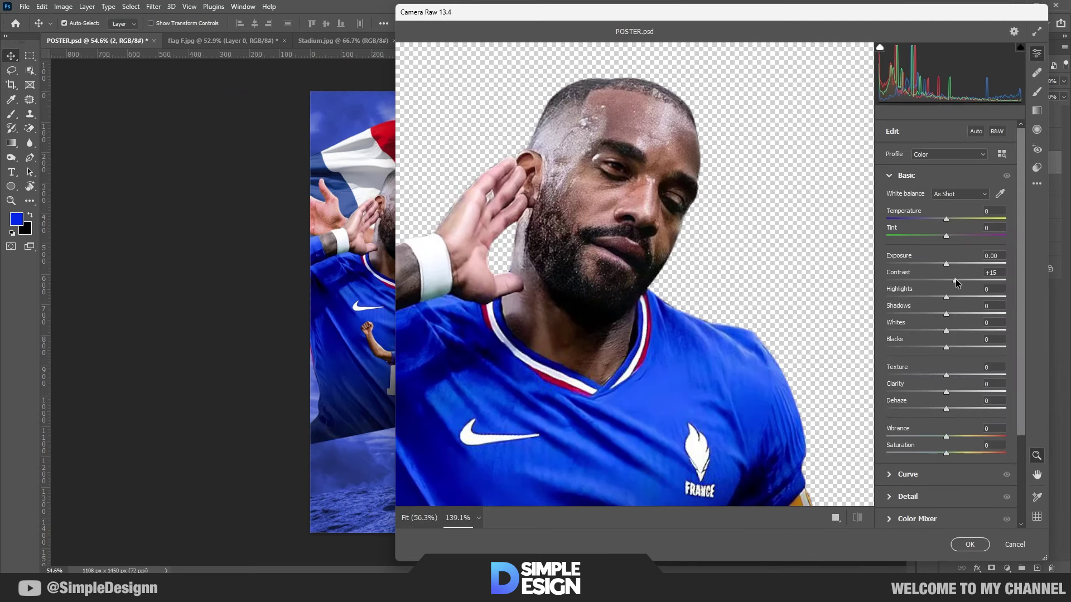
{"action": "scroll", "coordinate": [704, 287], "scroll_direction": "down", "scroll_amount": 2}
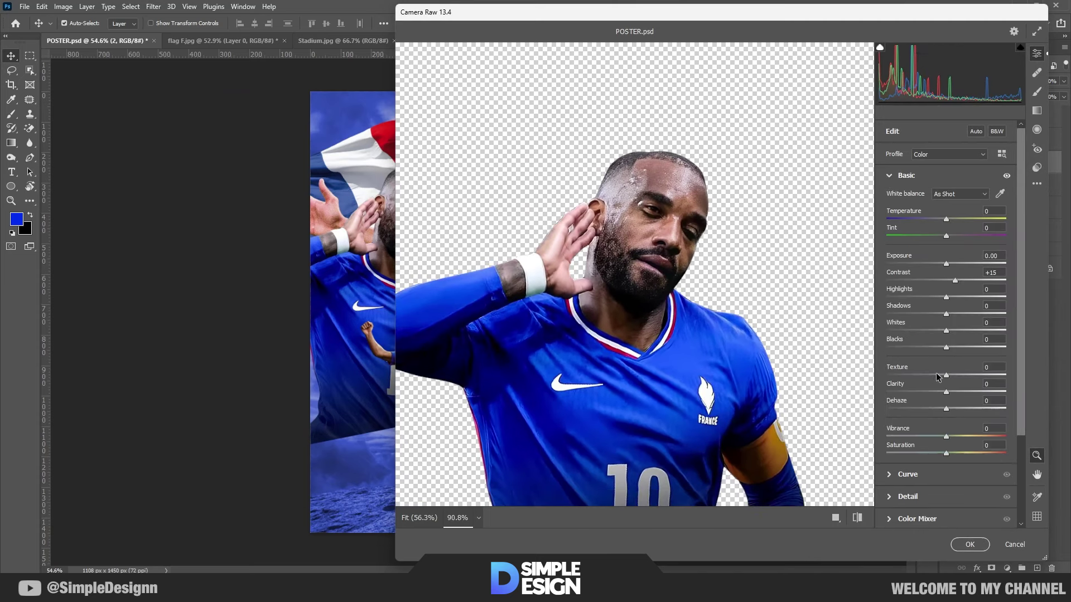
{"action": "mouse_move", "coordinate": [950, 376]}
{"action": "left_mouse_down"}
{"action": "mouse_move", "coordinate": [976, 375]}
{"action": "mouse_move", "coordinate": [966, 392]}
{"action": "left_mouse_up"}
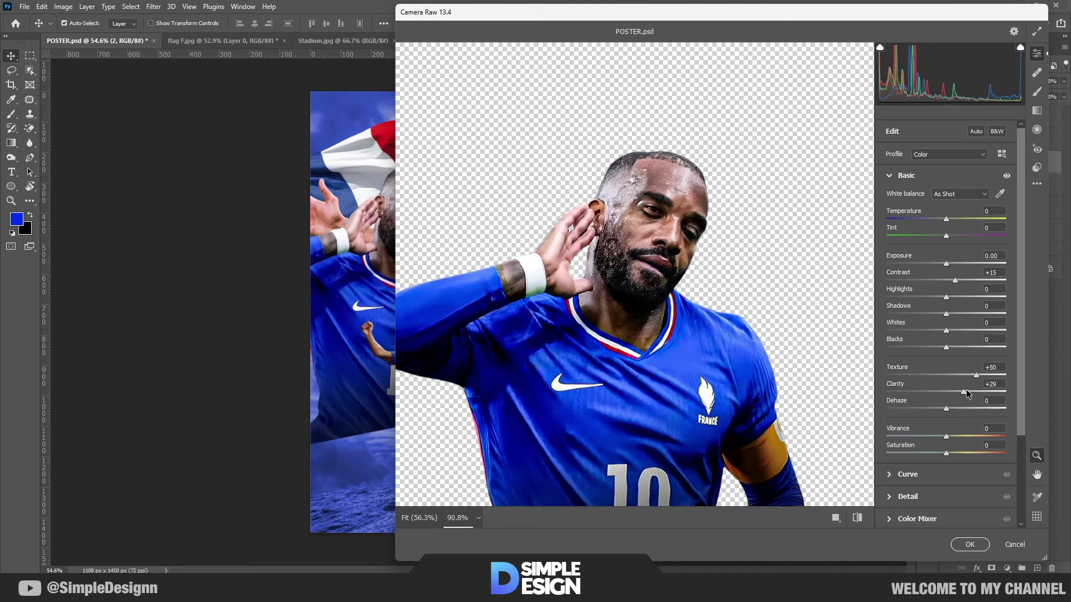
Raise the noise reduction and add a light film grain in Camera Raw.
{"action": "left_click", "coordinate": [582, 213]}
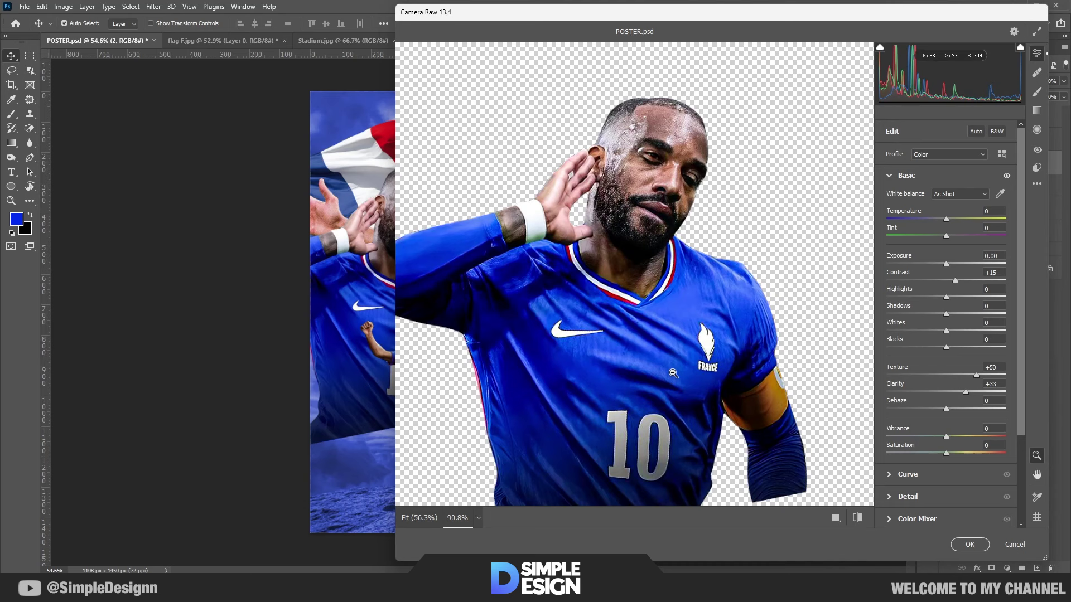
{"action": "left_click", "coordinate": [582, 212]}
{"action": "scroll", "coordinate": [948, 307], "scroll_direction": "down", "scroll_amount": 5}
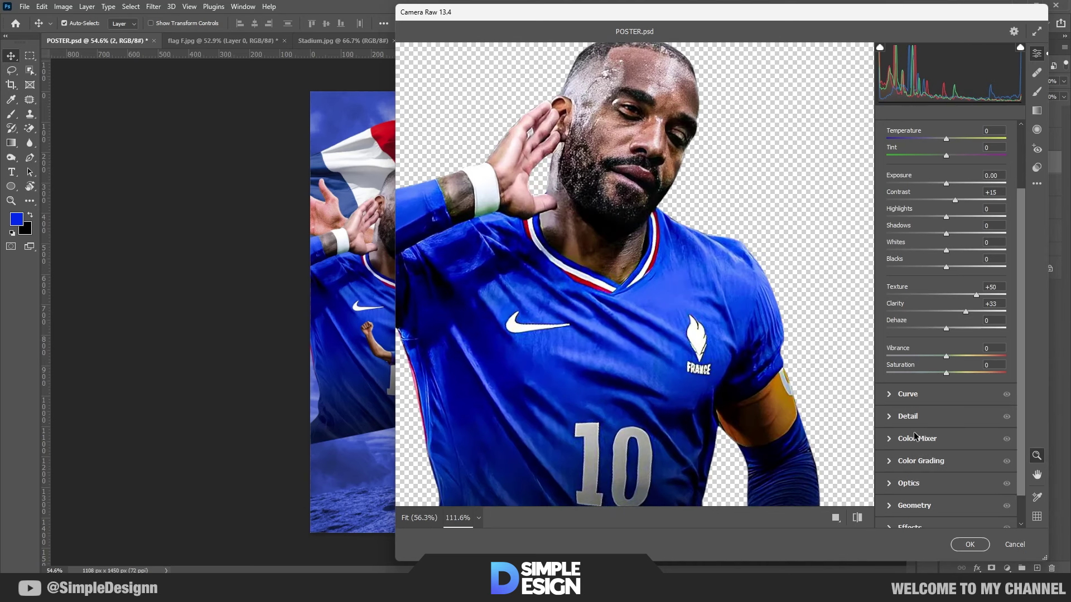
{"action": "left_click", "coordinate": [892, 423]}
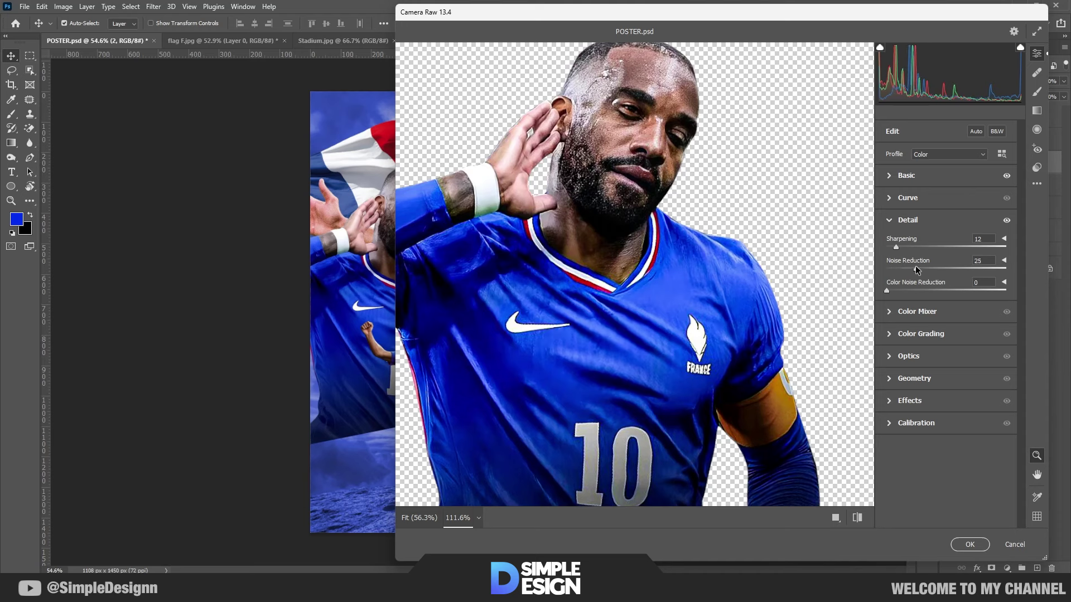
{"action": "left_click_drag", "start_coordinate": [926, 291], "coordinate": [968, 290]}
{"action": "left_click", "coordinate": [891, 401]}
{"action": "left_click", "coordinate": [893, 358]}
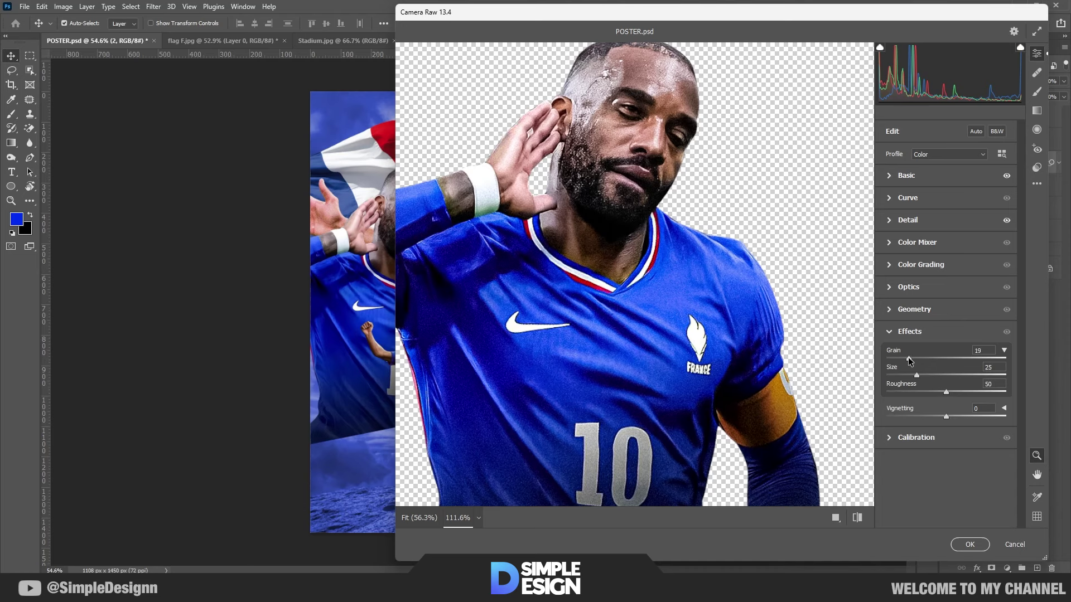
{"action": "left_click_drag", "start_coordinate": [910, 360], "coordinate": [905, 358]}
Apply the Camera Raw filter and copy it onto player layers 1, 3 and 4.
{"action": "left_click", "coordinate": [970, 544]}
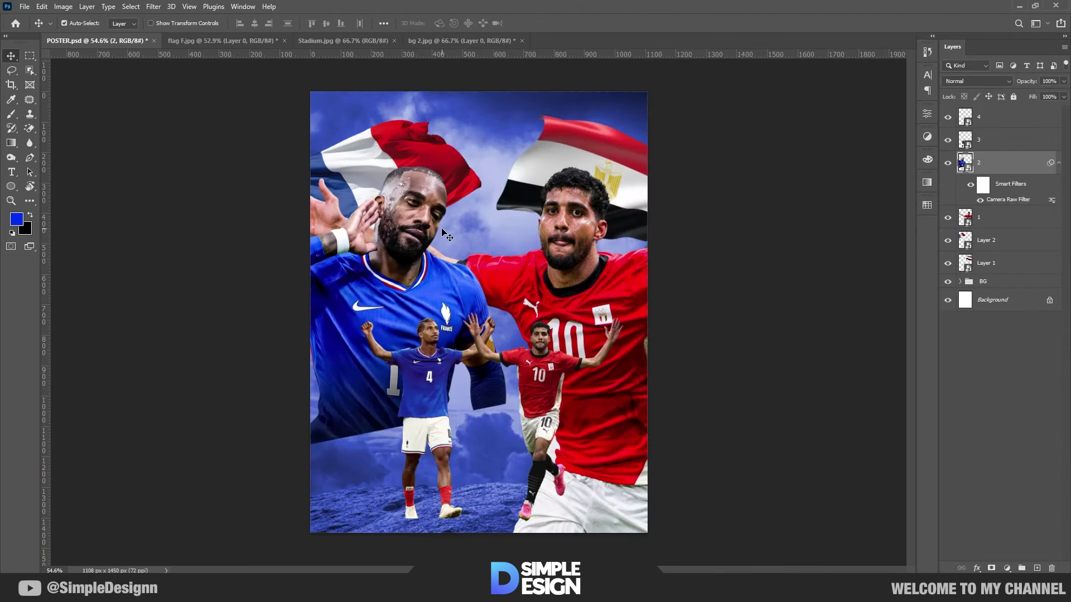
{"action": "scroll", "coordinate": [446, 234], "scroll_direction": "up", "scroll_amount": 3}
{"action": "scroll", "coordinate": [441, 245], "scroll_direction": "up", "scroll_amount": 3}
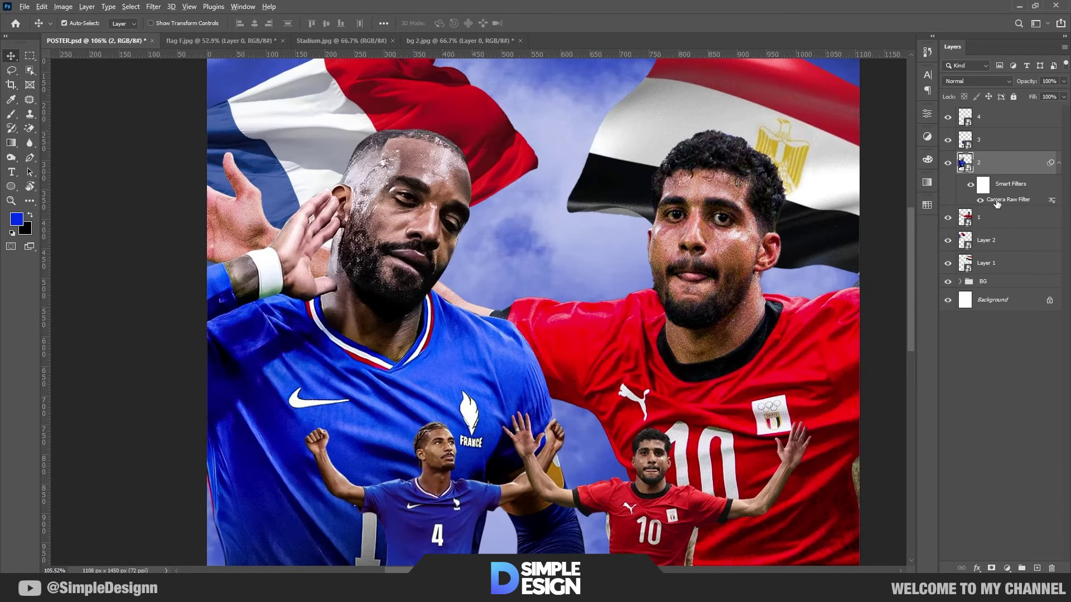
{"action": "mouse_move", "coordinate": [1007, 201]}
{"action": "left_mouse_down"}
{"action": "mouse_move", "coordinate": [1025, 229]}
{"action": "mouse_move", "coordinate": [1004, 218]}
{"action": "left_mouse_up"}
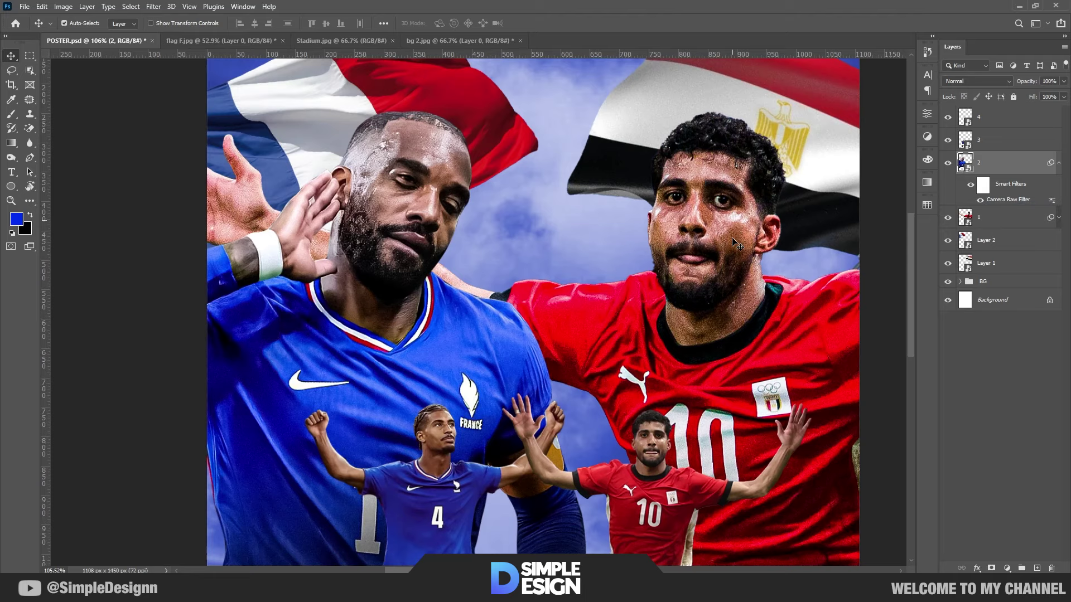
{"action": "scroll", "coordinate": [533, 312], "scroll_direction": "down", "scroll_amount": 5}
{"action": "scroll", "coordinate": [535, 253], "scroll_direction": "down", "scroll_amount": 2}
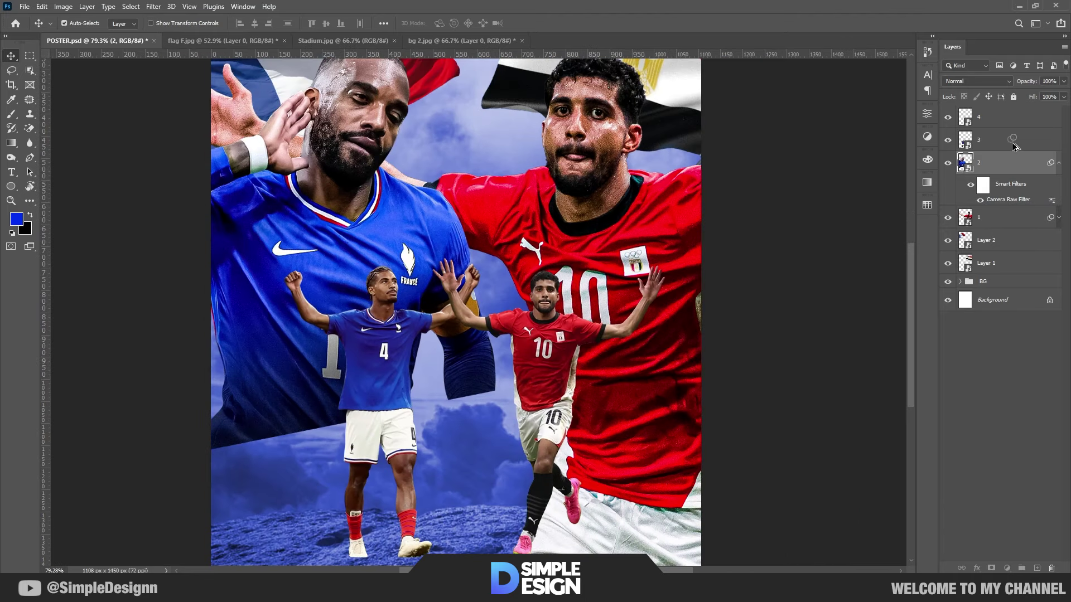
{"action": "left_click_drag", "start_coordinate": [1007, 199], "coordinate": [1009, 143]}
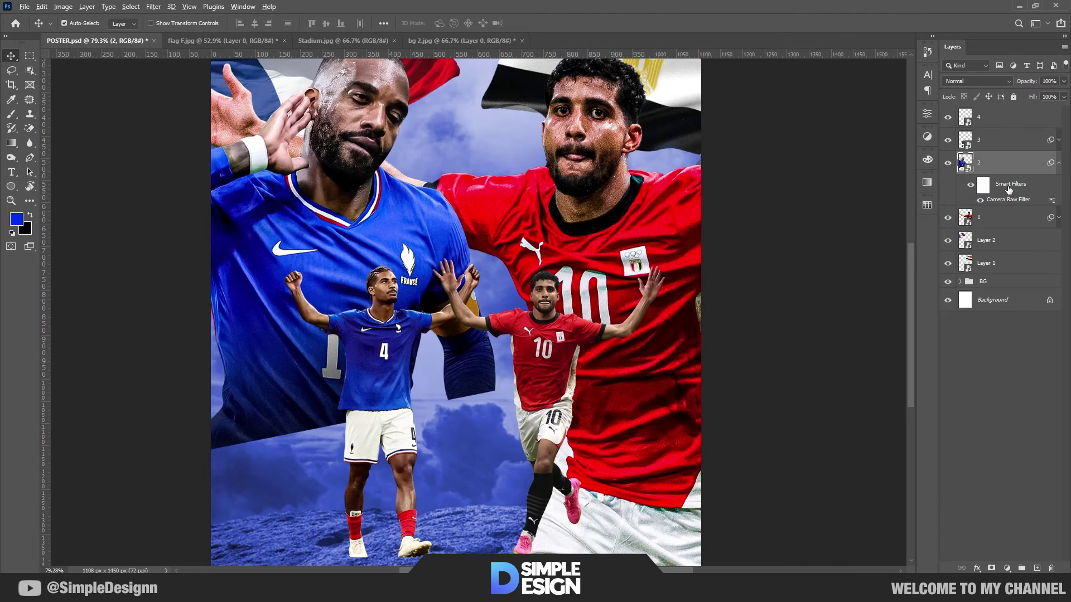
{"action": "mouse_move", "coordinate": [1008, 190]}
{"action": "left_mouse_down"}
{"action": "mouse_move", "coordinate": [1017, 122]}
{"action": "mouse_move", "coordinate": [1039, 120]}
{"action": "left_mouse_up"}
Collapse the filter lists and group Layer 2 and Layer 1 into Group 1.
{"action": "scroll", "coordinate": [454, 359], "scroll_direction": "down", "scroll_amount": 1}
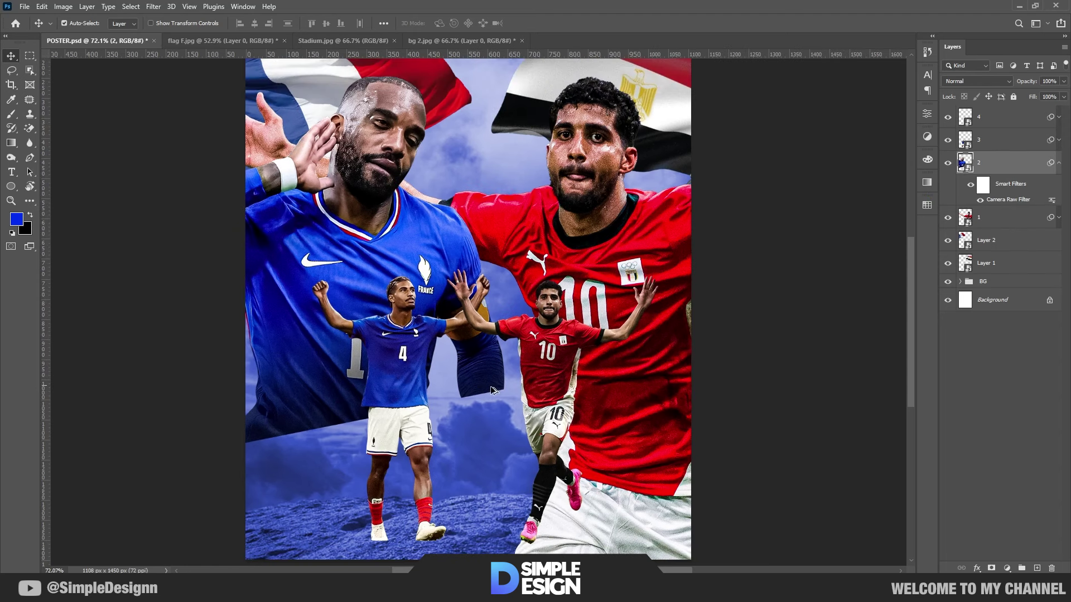
{"action": "scroll", "coordinate": [454, 359], "scroll_direction": "down", "scroll_amount": 1}
{"action": "scroll", "coordinate": [455, 360], "scroll_direction": "down", "scroll_amount": 1}
{"action": "scroll", "coordinate": [455, 359], "scroll_direction": "up", "scroll_amount": 1}
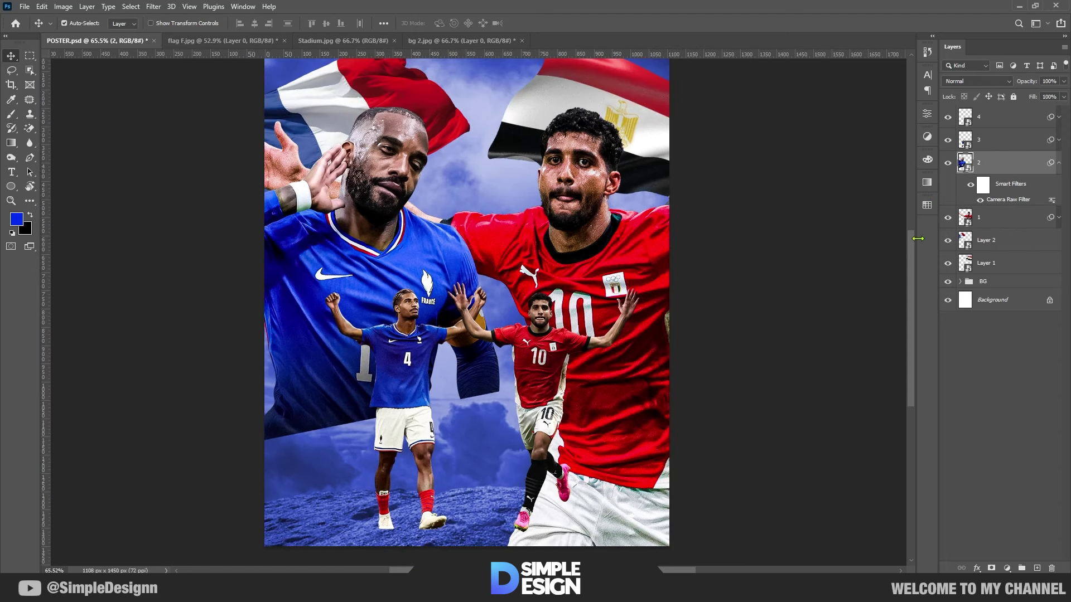
{"action": "left_click", "coordinate": [1058, 217]}
{"action": "left_click", "coordinate": [1059, 162]}
{"action": "left_click", "coordinate": [1058, 185]}
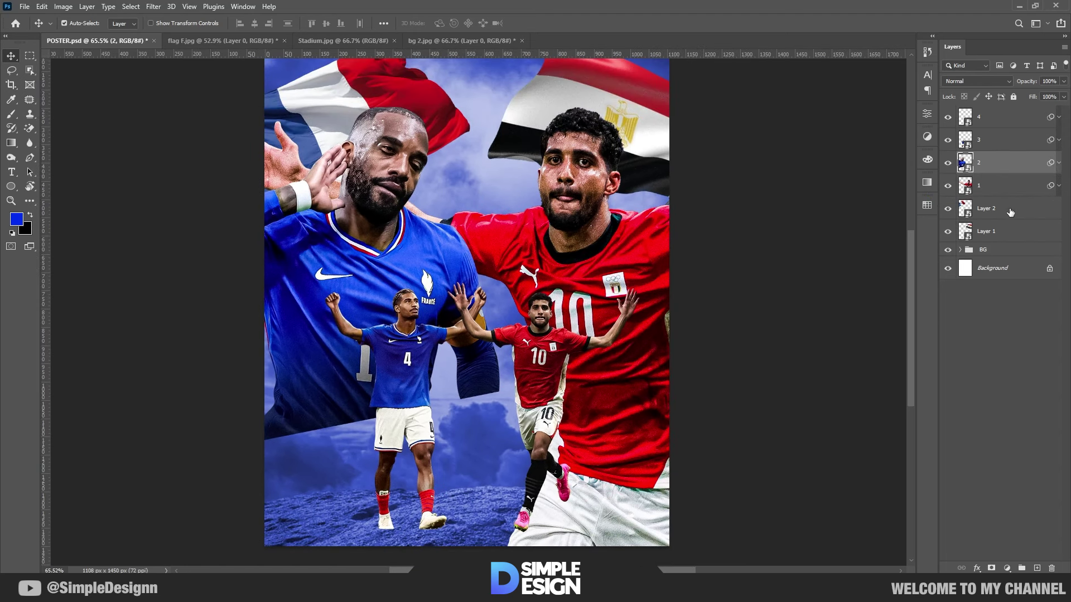
{"action": "left_click", "coordinate": [1004, 211]}
{"action": "left_click", "coordinate": [1001, 231], "text": "shift"}
{"action": "key", "text": "ctrl+g"}
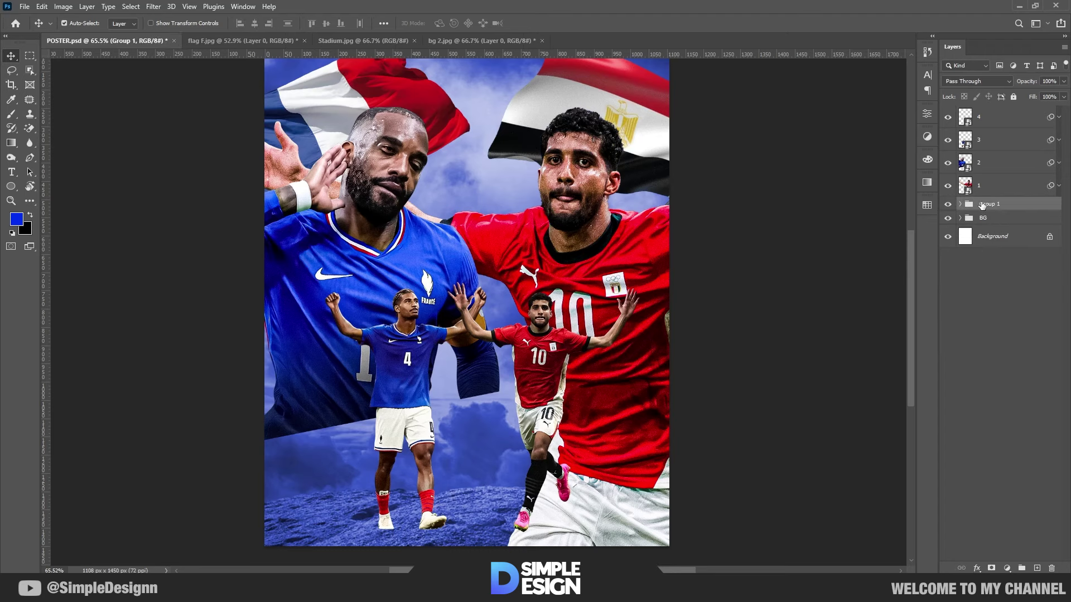
{"action": "left_click", "coordinate": [1021, 269]}
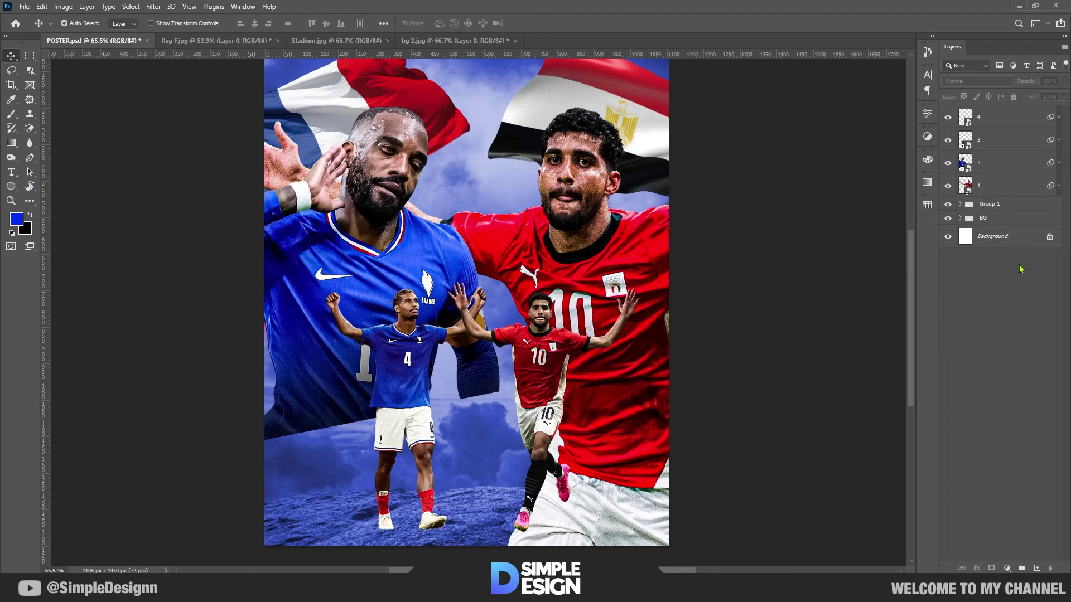
{"action": "left_click", "coordinate": [998, 165]}
Add a new empty layer and set up a small, flattened black brush.
{"action": "key", "text": "ctrl+shift+alt+n"}
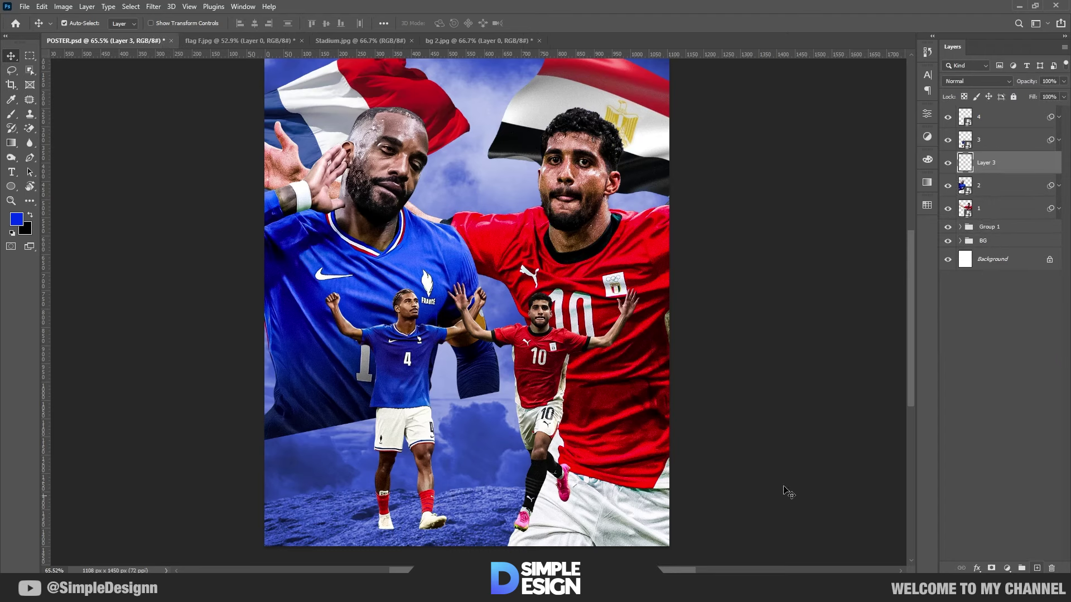
{"action": "scroll", "coordinate": [629, 418], "scroll_direction": "down", "scroll_amount": 2}
{"action": "key", "text": "b"}
{"action": "scroll", "coordinate": [400, 464], "scroll_direction": "down", "scroll_amount": 1}
{"action": "scroll", "coordinate": [400, 465], "scroll_direction": "up", "scroll_amount": 4}
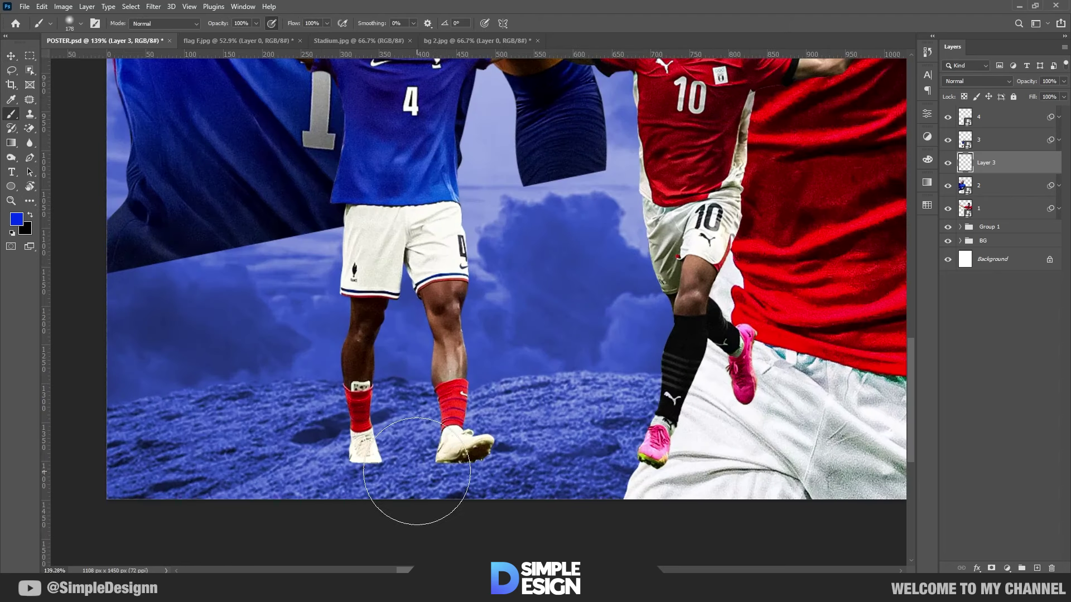
{"action": "key", "text": "x"}
{"action": "scroll", "coordinate": [375, 410], "scroll_direction": "up", "scroll_amount": 1}
{"action": "right_click", "coordinate": [375, 410]}
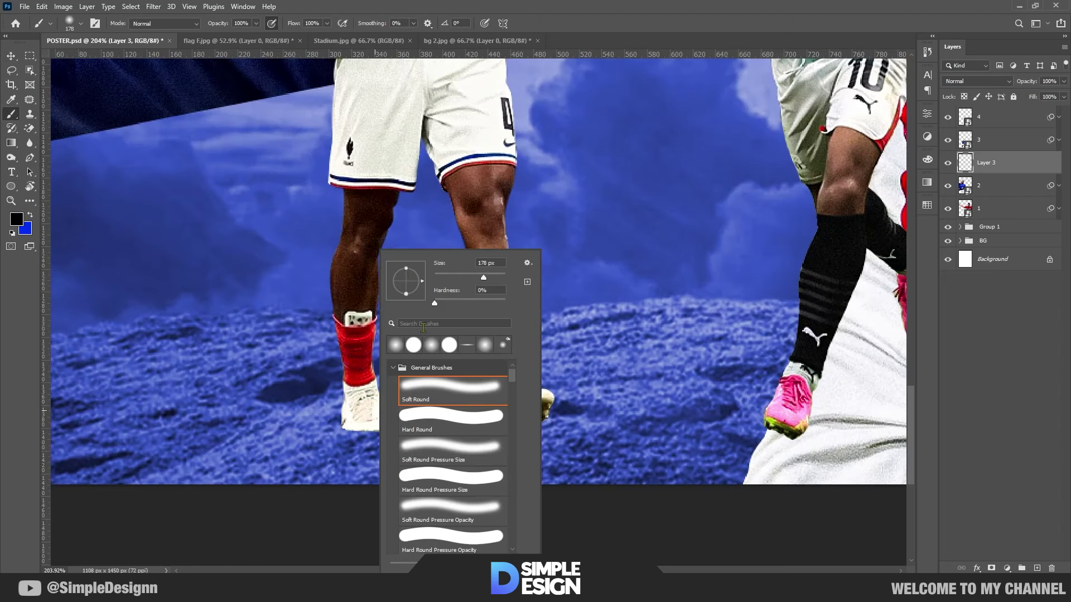
{"action": "left_click_drag", "start_coordinate": [408, 298], "coordinate": [408, 288]}
{"action": "key", "text": "Return"}
{"action": "mouse_move", "coordinate": [390, 434]}
{"action": "left_mouse_down"}
{"action": "mouse_move", "coordinate": [366, 434]}
{"action": "mouse_move", "coordinate": [367, 419]}
{"action": "left_mouse_up"}
Paint soft dark shadows under both full-body players' shoes.
{"action": "scroll", "coordinate": [366, 434], "scroll_direction": "up", "scroll_amount": 4}
{"action": "left_click_drag", "start_coordinate": [419, 394], "coordinate": [273, 394]}
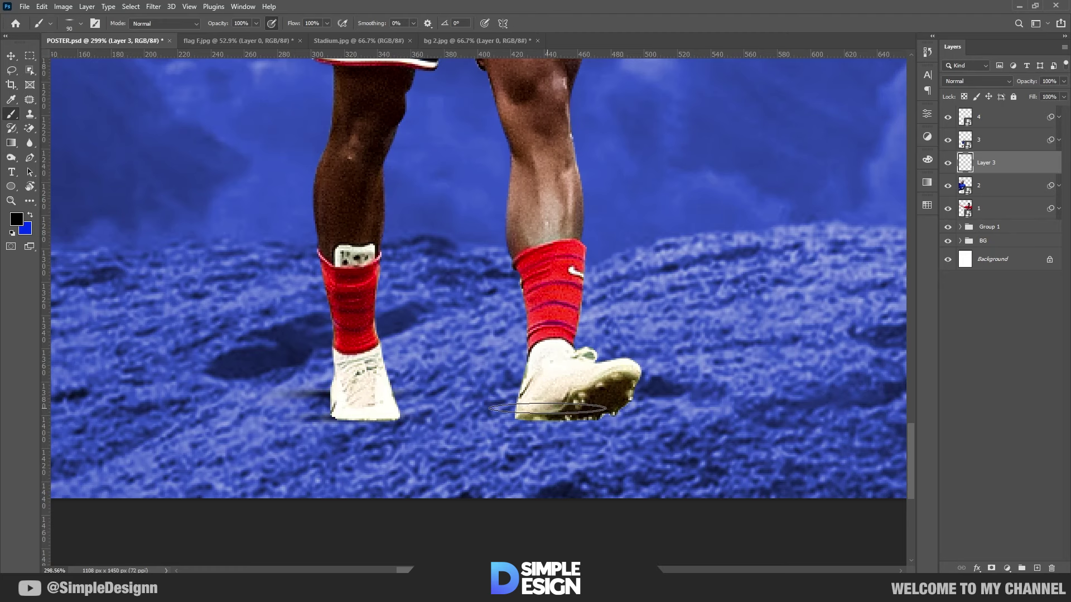
{"action": "scroll", "coordinate": [556, 422], "scroll_direction": "down", "scroll_amount": 2}
{"action": "scroll", "coordinate": [556, 422], "scroll_direction": "down", "scroll_amount": 2}
{"action": "scroll", "coordinate": [456, 433], "scroll_direction": "up", "scroll_amount": 3}
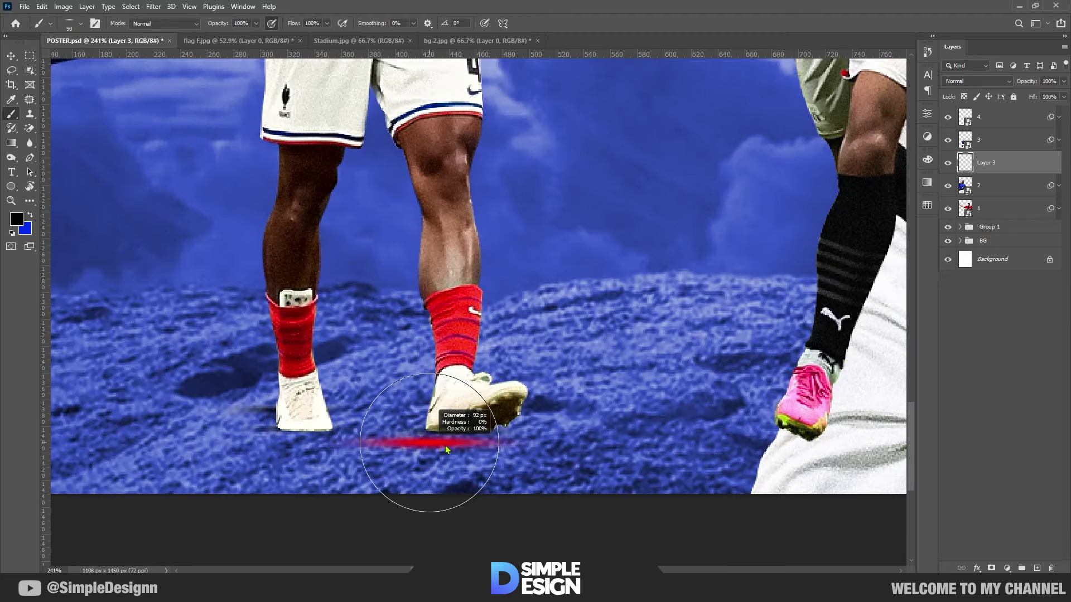
{"action": "left_click_drag", "start_coordinate": [456, 433], "coordinate": [473, 433]}
{"action": "left_click_drag", "start_coordinate": [305, 440], "coordinate": [299, 440]}
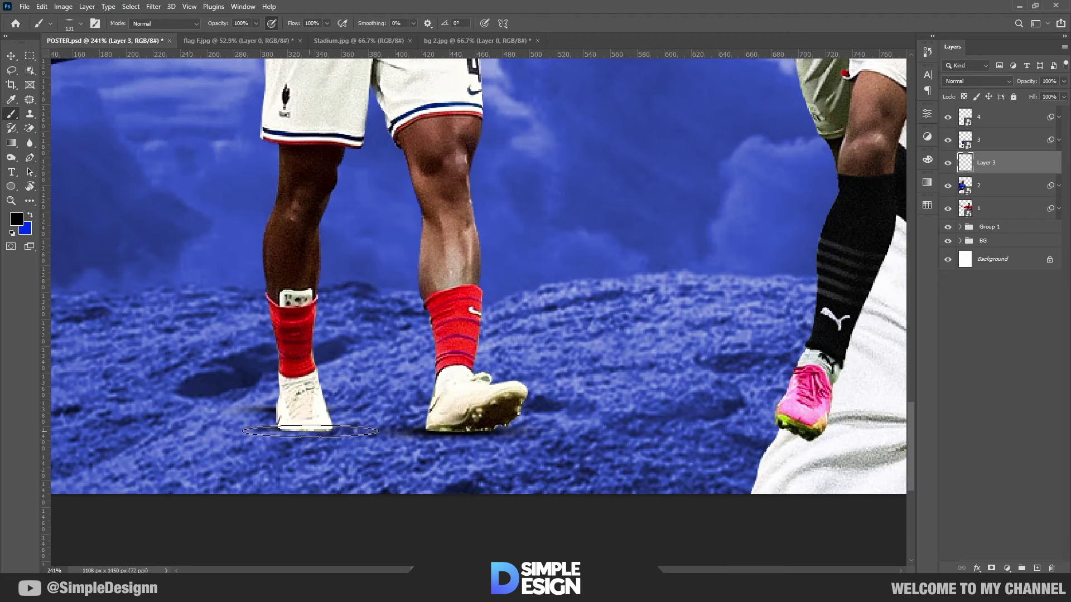
{"action": "scroll", "coordinate": [205, 430], "scroll_direction": "down", "scroll_amount": 2}
{"action": "scroll", "coordinate": [564, 429], "scroll_direction": "up", "scroll_amount": 1}
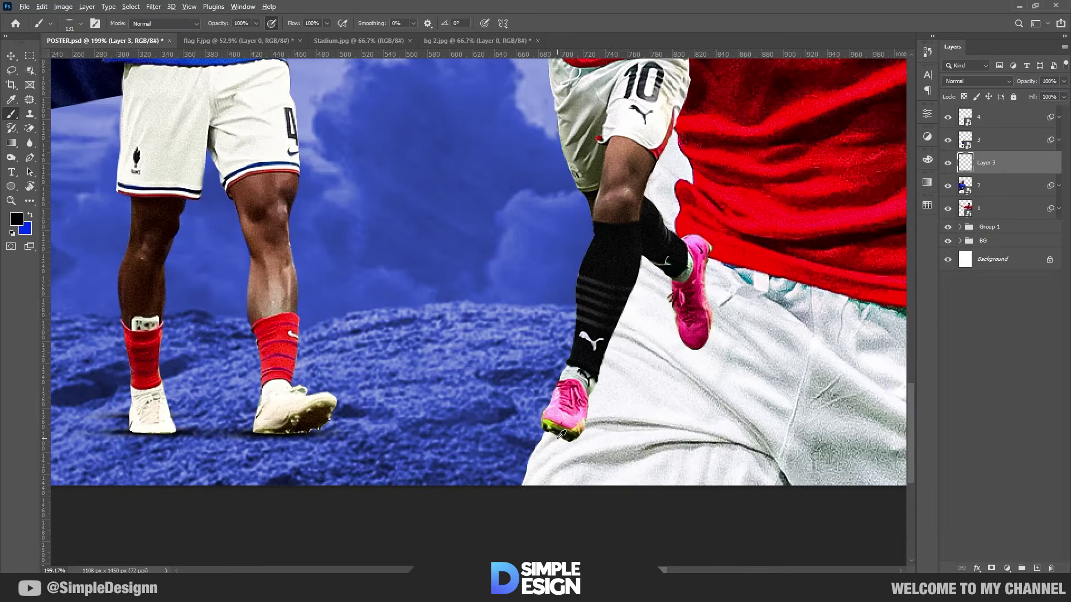
{"action": "scroll", "coordinate": [557, 438], "scroll_direction": "up", "scroll_amount": 1}
{"action": "left_click_drag", "start_coordinate": [570, 440], "coordinate": [556, 440]}
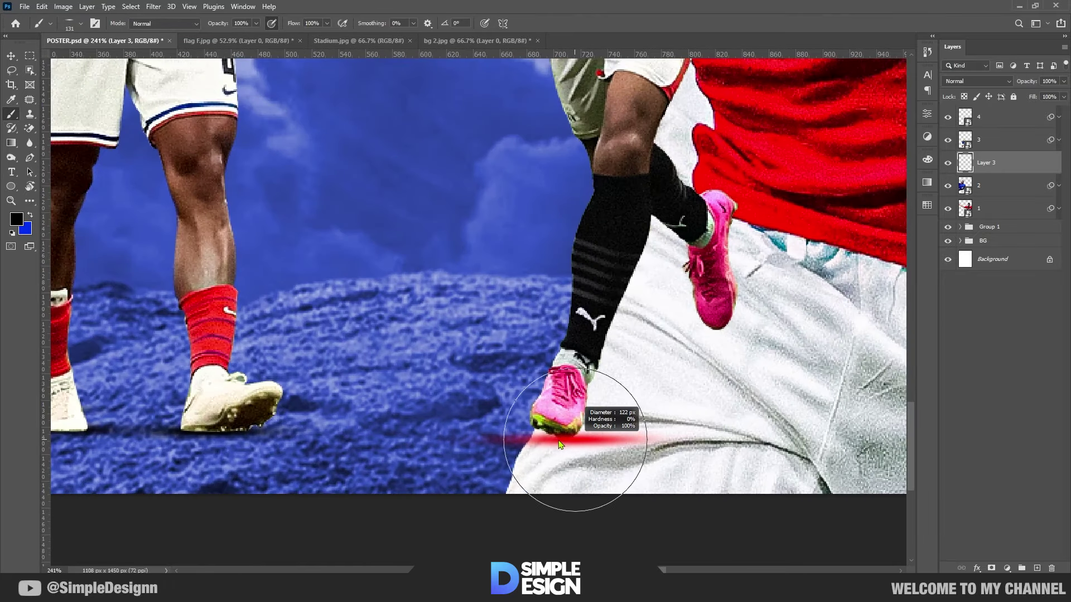
{"action": "scroll", "coordinate": [557, 424], "scroll_direction": "down", "scroll_amount": 4}
{"action": "key", "text": "v"}
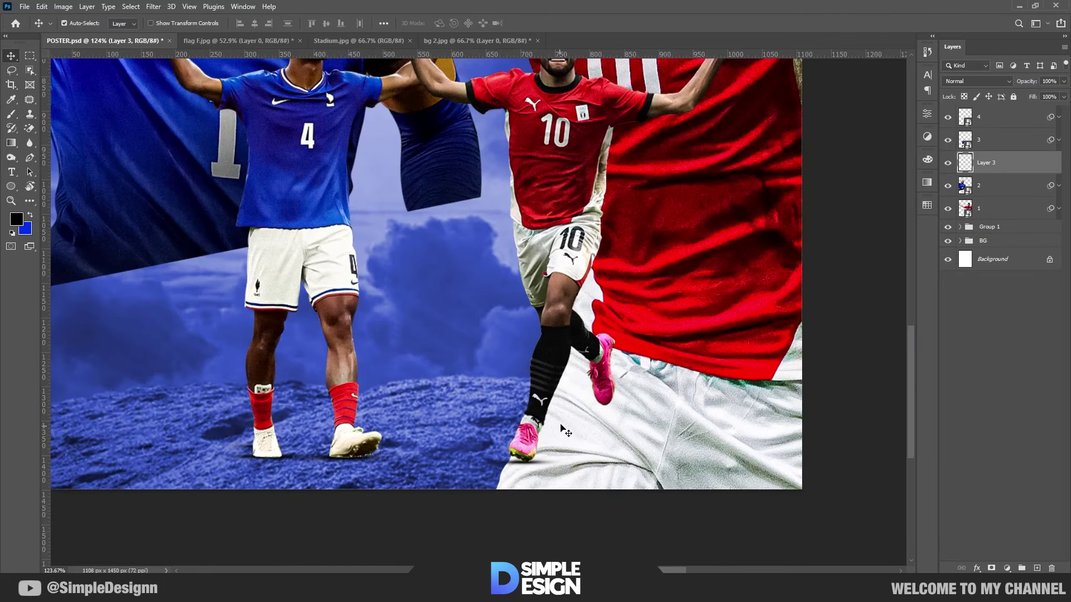
{"action": "scroll", "coordinate": [566, 398], "scroll_direction": "down", "scroll_amount": 2}
{"action": "left_click", "coordinate": [583, 243]}
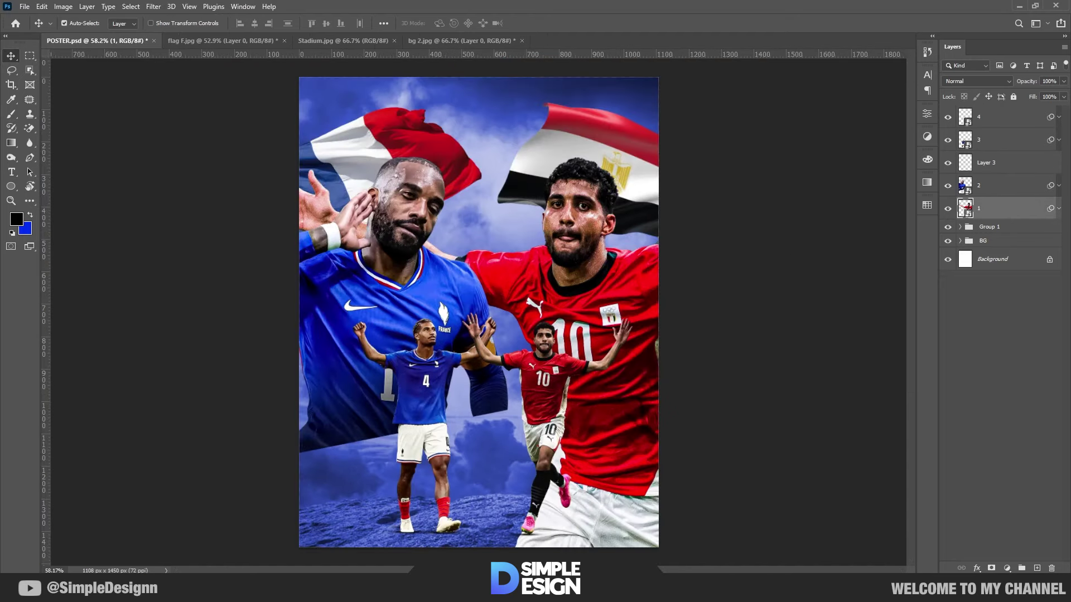
Mask the Egyptian player layer 1, fading its lower right with a soft black brush.
{"action": "left_click", "coordinate": [991, 568]}
{"action": "key", "text": "b"}
{"action": "key", "text": "d"}
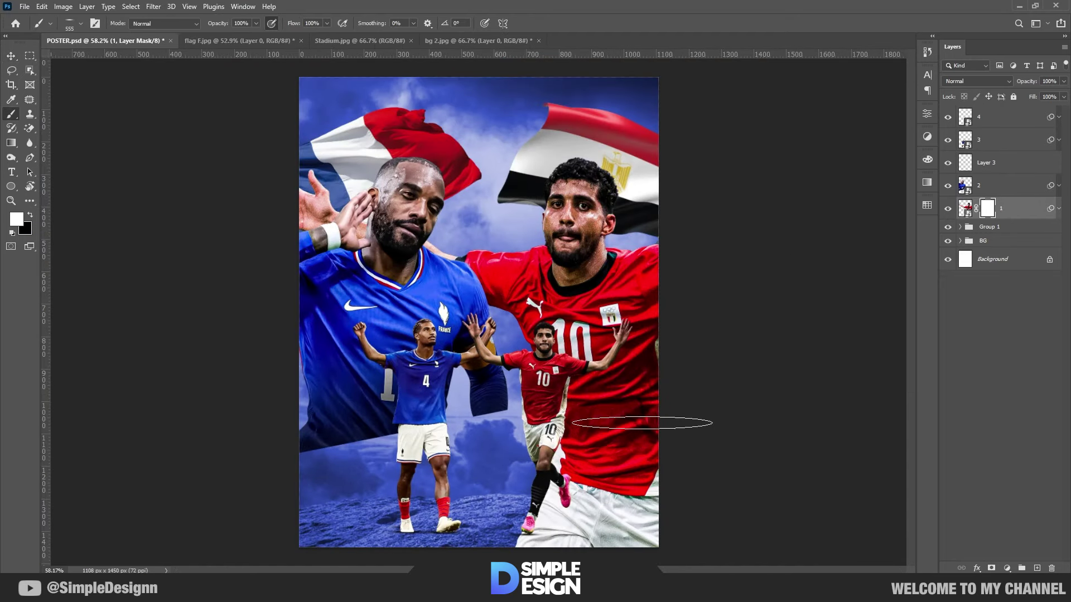
{"action": "right_click", "coordinate": [580, 399]}
{"action": "left_click", "coordinate": [683, 398]}
{"action": "key", "text": "Return"}
{"action": "scroll", "coordinate": [557, 424], "scroll_direction": "down", "scroll_amount": 1}
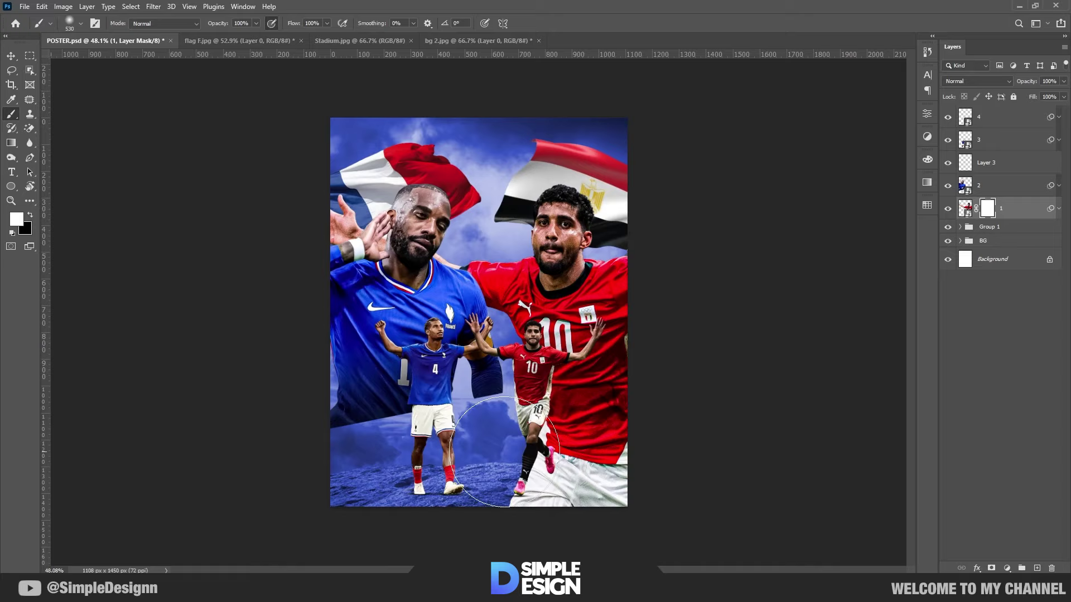
{"action": "key", "text": "x"}
{"action": "mouse_move", "coordinate": [645, 490]}
{"action": "left_mouse_down"}
{"action": "mouse_move", "coordinate": [454, 531]}
{"action": "mouse_move", "coordinate": [664, 490]}
{"action": "mouse_move", "coordinate": [727, 441]}
{"action": "left_mouse_up"}
{"action": "scroll", "coordinate": [514, 496], "scroll_direction": "up", "scroll_amount": 1}
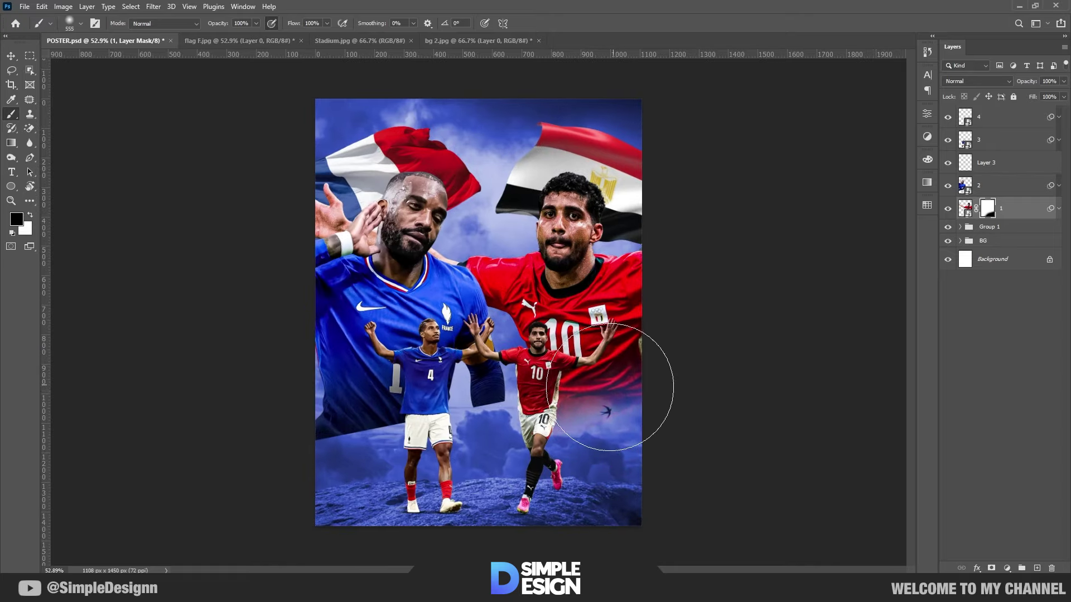
Fade the large French player's lower body into the clouds with the soft brush.
{"action": "key", "text": "v"}
{"action": "left_click", "coordinate": [413, 239]}
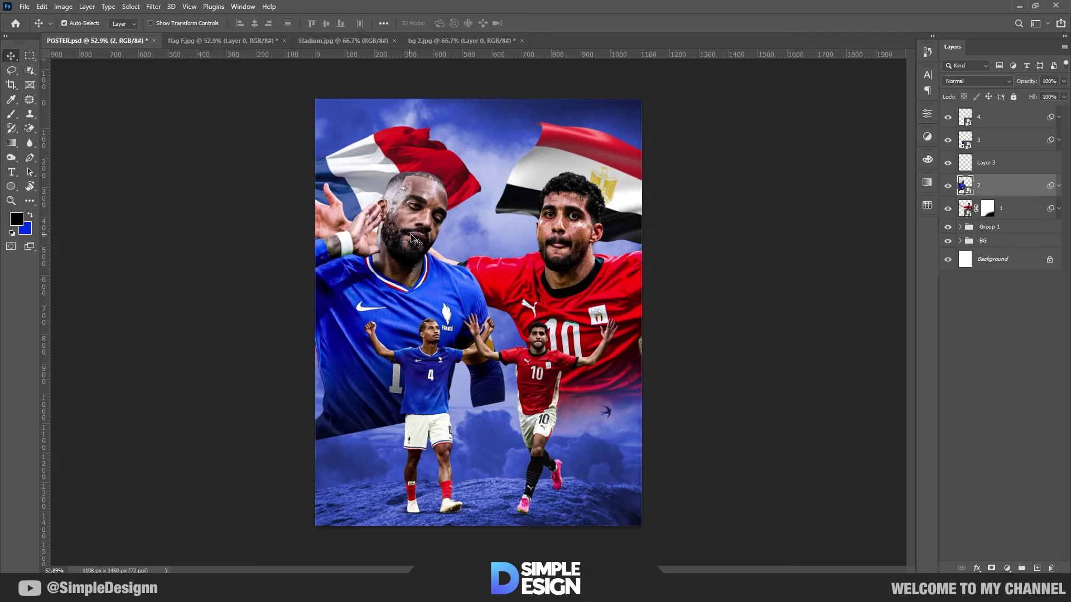
{"action": "key", "text": "b"}
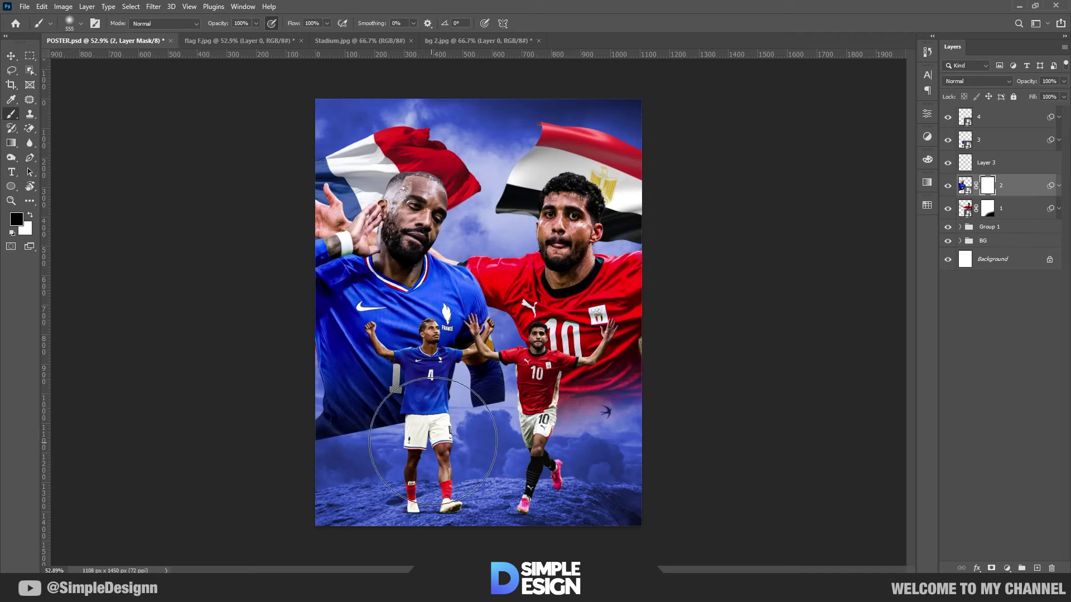
{"action": "left_click_drag", "start_coordinate": [357, 402], "coordinate": [558, 391]}
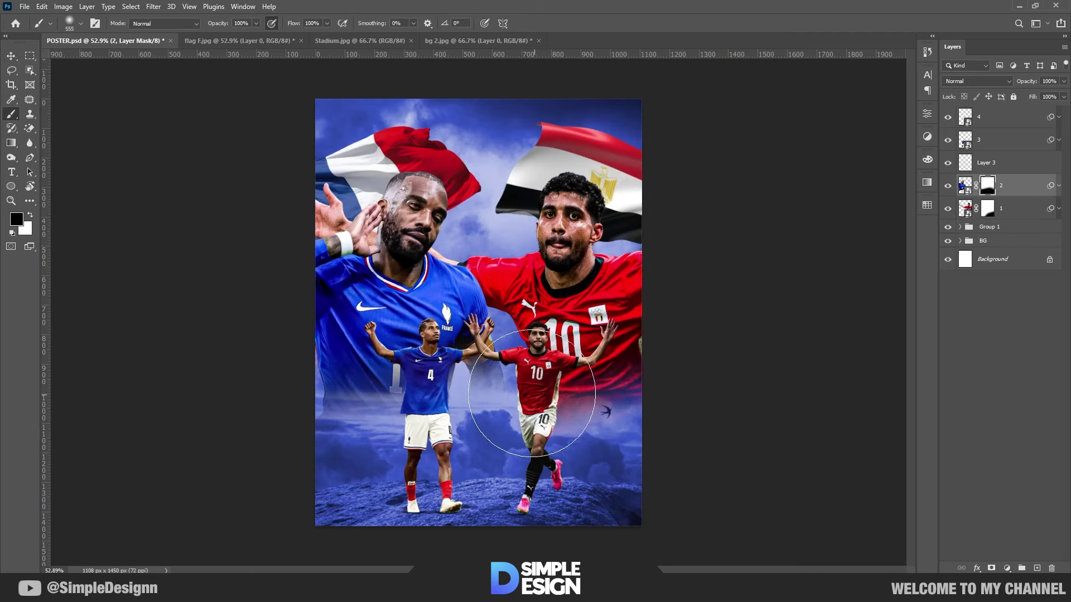
{"action": "scroll", "coordinate": [477, 323], "scroll_direction": "up", "scroll_amount": 1}
{"action": "key", "text": "v"}
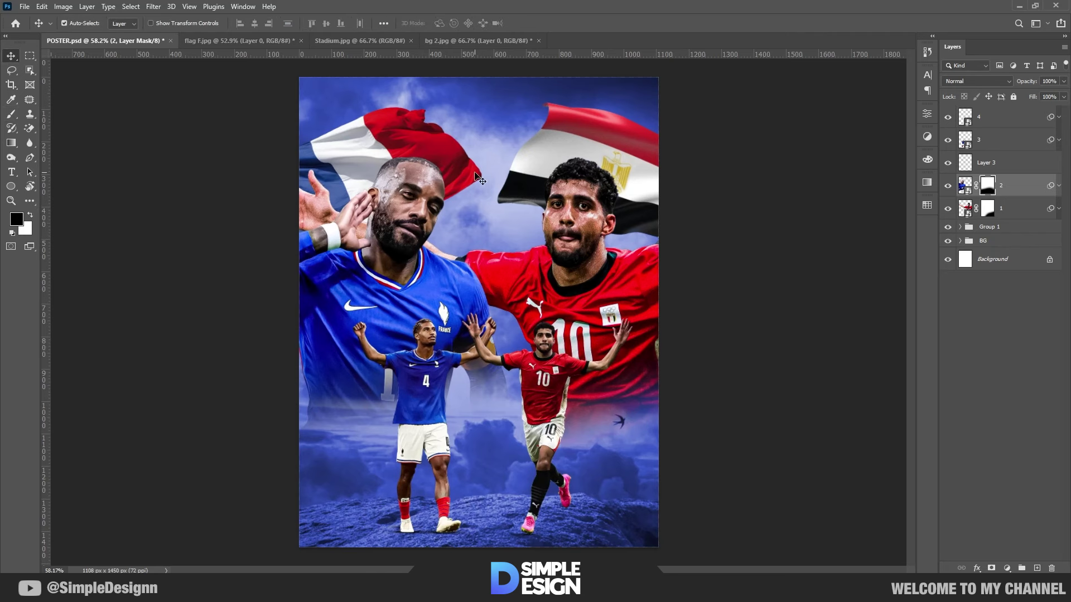
Bring Stadium.jpg into the poster and scale it to fill the poster width at the top.
{"action": "left_click", "coordinate": [360, 40]}
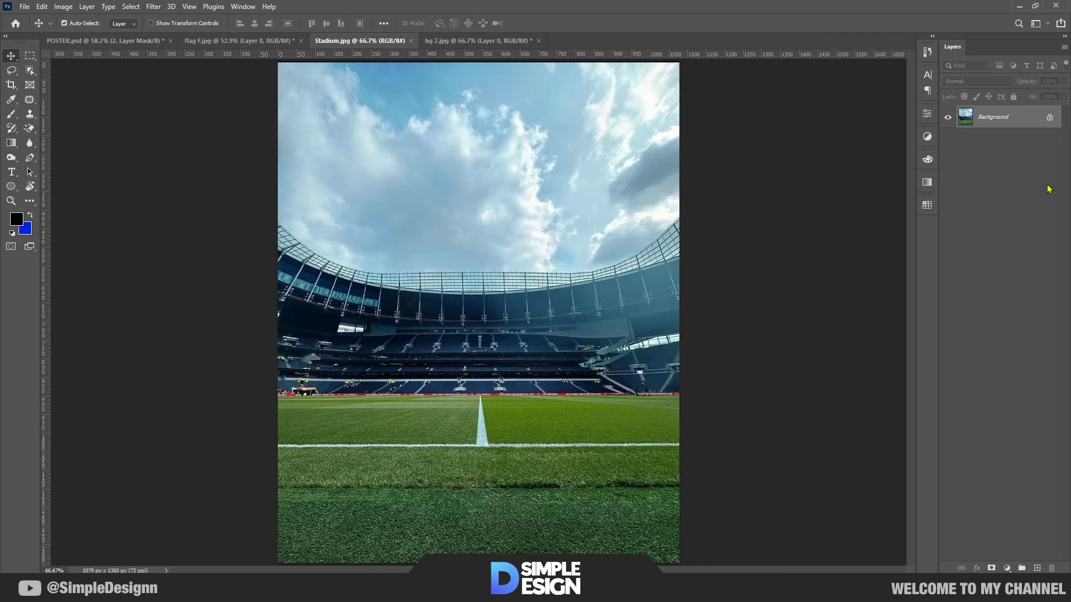
{"action": "left_click", "coordinate": [1051, 117]}
{"action": "mouse_move", "coordinate": [479, 318]}
{"action": "left_mouse_down"}
{"action": "mouse_move", "coordinate": [471, 269]}
{"action": "mouse_move", "coordinate": [508, 310]}
{"action": "left_mouse_up"}
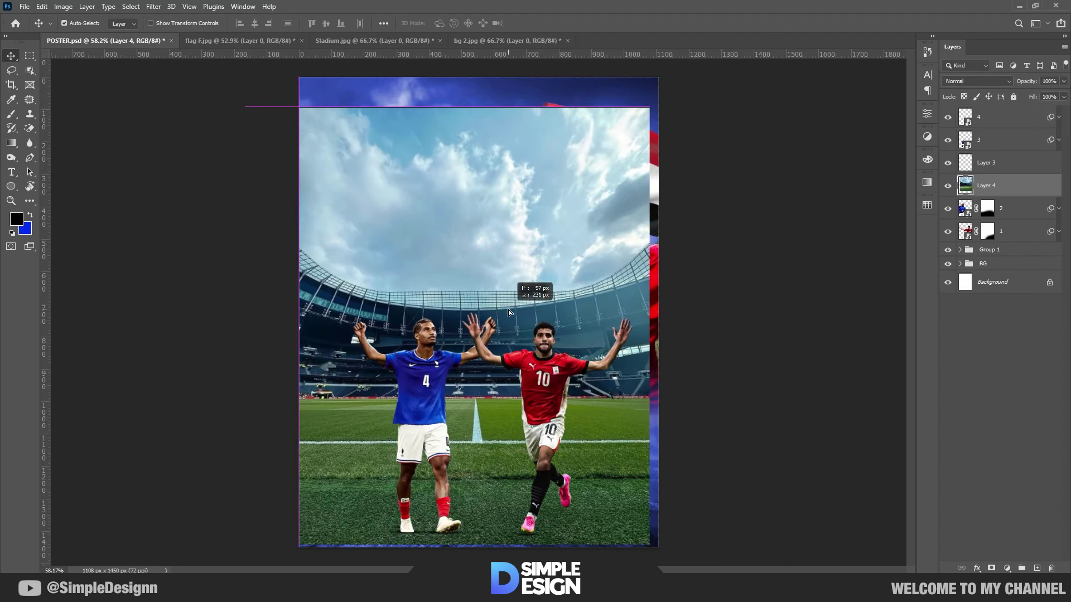
{"action": "key", "text": "ctrl+t"}
{"action": "left_click_drag", "start_coordinate": [650, 323], "coordinate": [659, 322]}
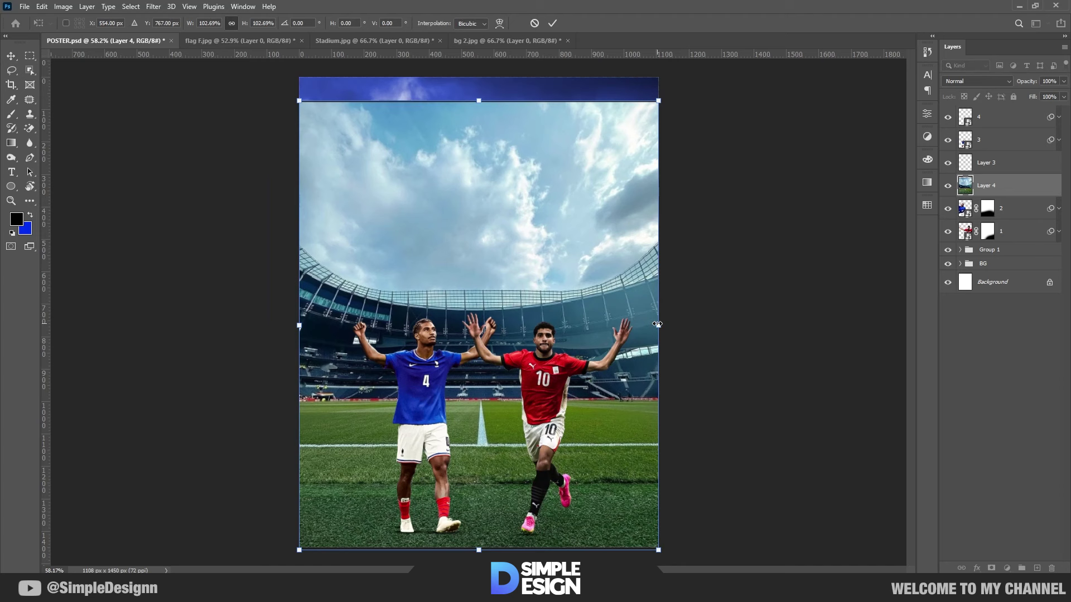
{"action": "left_click_drag", "start_coordinate": [597, 261], "coordinate": [593, 231]}
{"action": "key", "text": "Return"}
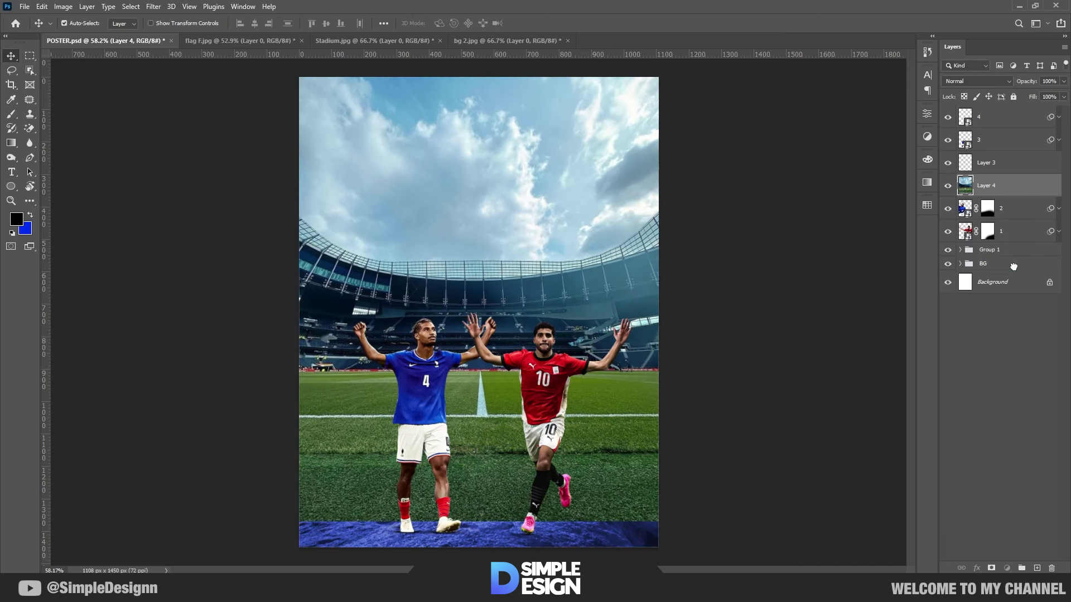
Move the stadium layer into the BG group, set it to Overlay, and shift it lower.
{"action": "left_click_drag", "start_coordinate": [1028, 191], "coordinate": [993, 263]}
{"action": "left_click", "coordinate": [960, 242]}
{"action": "left_click", "coordinate": [1001, 258]}
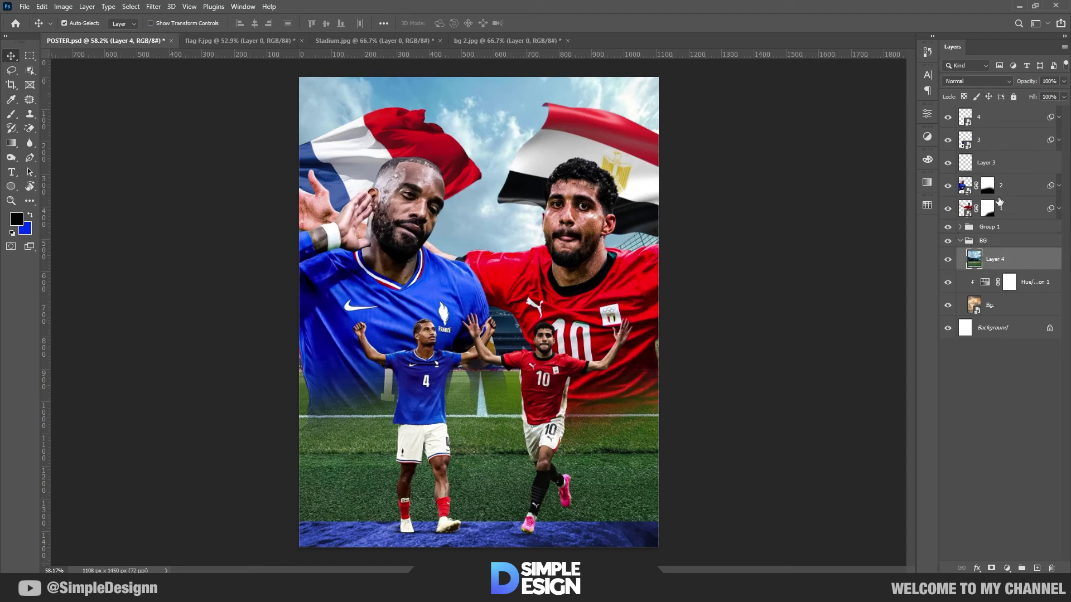
{"action": "left_click", "coordinate": [986, 83]}
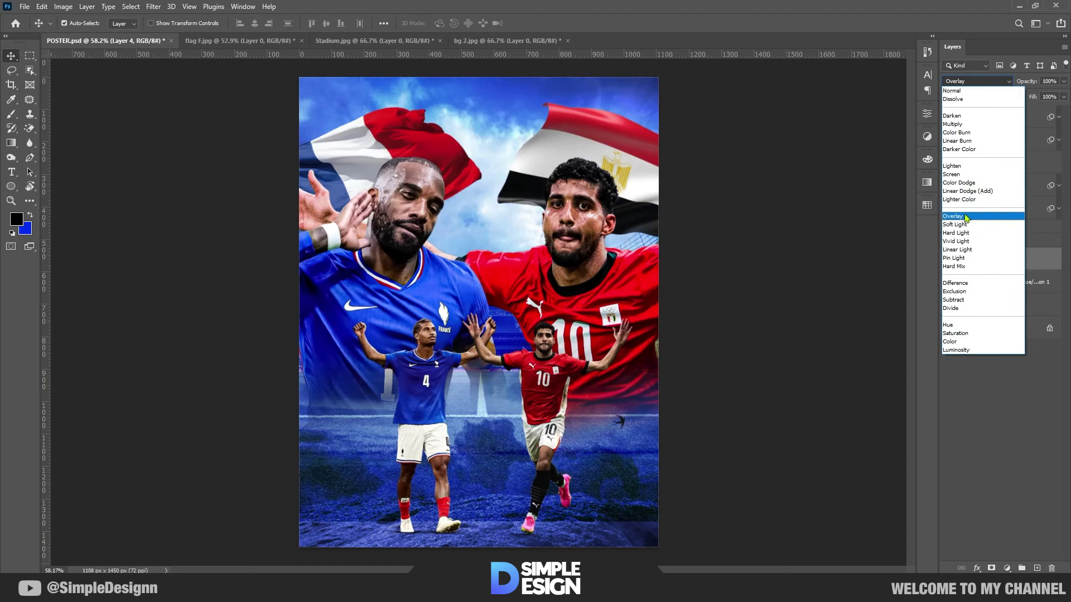
{"action": "left_click", "coordinate": [965, 213]}
{"action": "key", "text": "ctrl+t"}
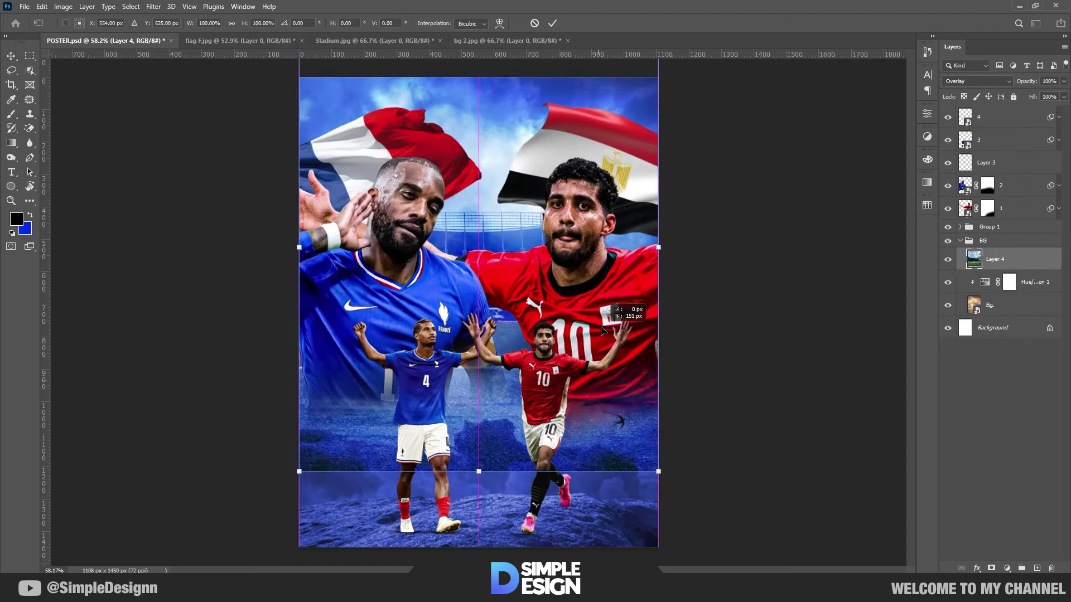
{"action": "left_click_drag", "start_coordinate": [600, 229], "coordinate": [600, 305]}
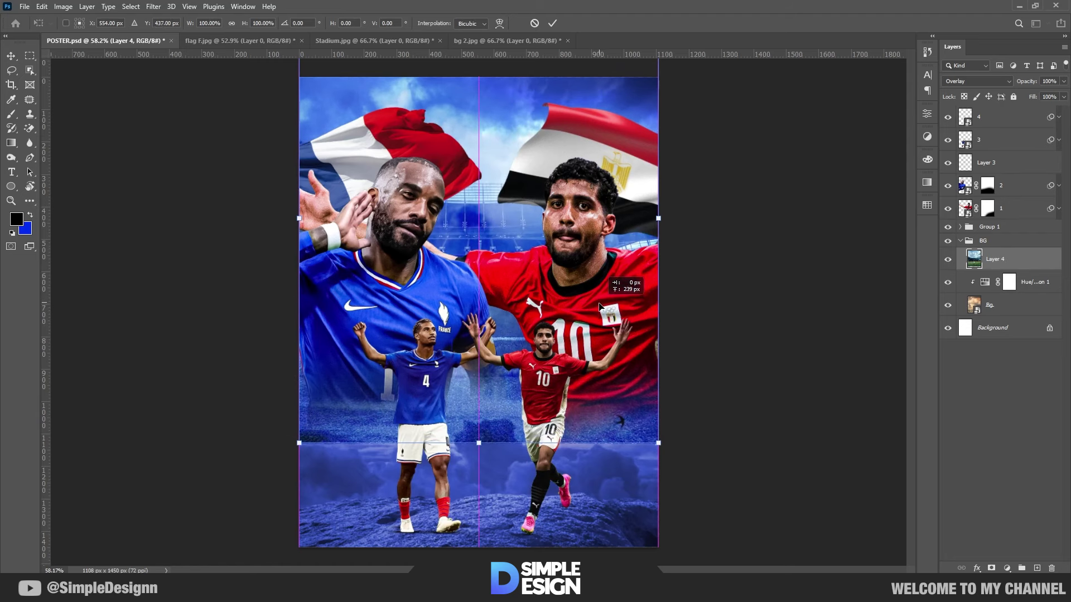
{"action": "key", "text": "Return"}
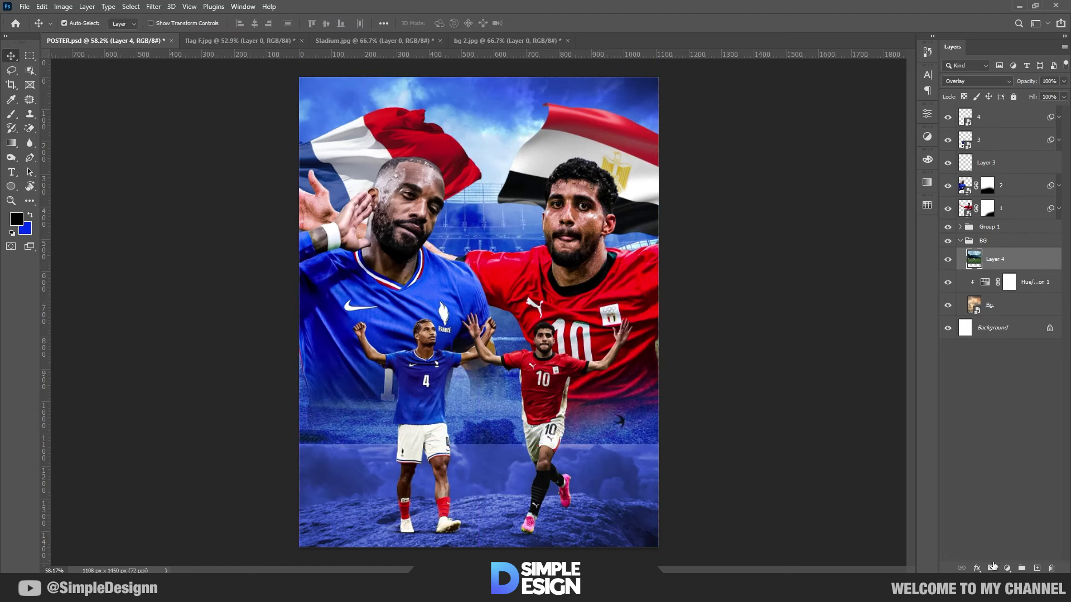
Mask the stadium layer and brush away its hard lower seam.
{"action": "left_click", "coordinate": [992, 568]}
{"action": "key", "text": "b"}
{"action": "left_click_drag", "start_coordinate": [670, 425], "coordinate": [127, 446]}
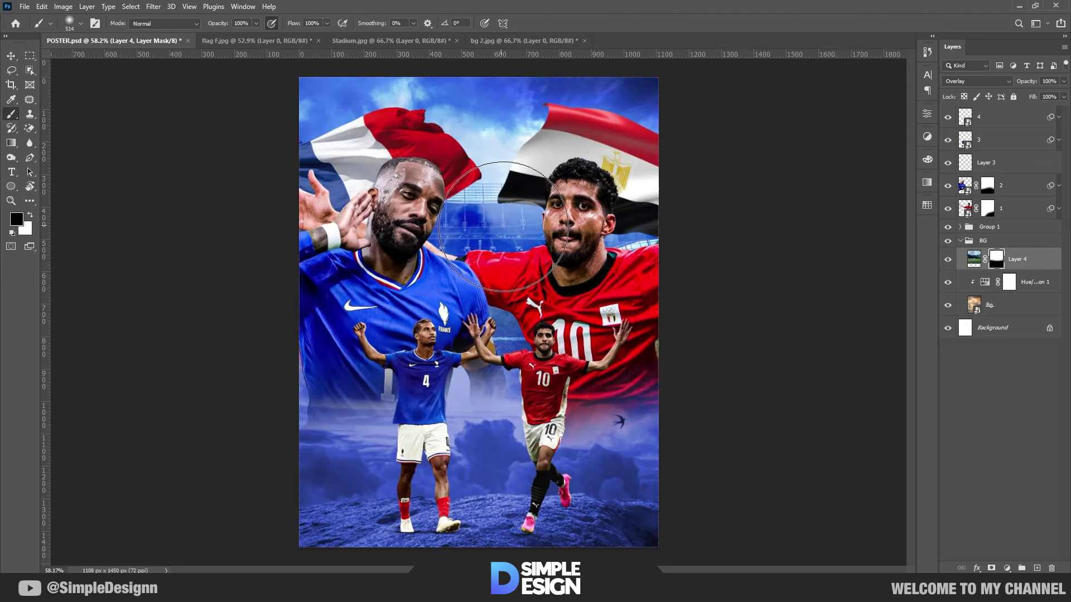
{"action": "key", "text": "v"}
{"action": "left_click", "coordinate": [960, 242]}
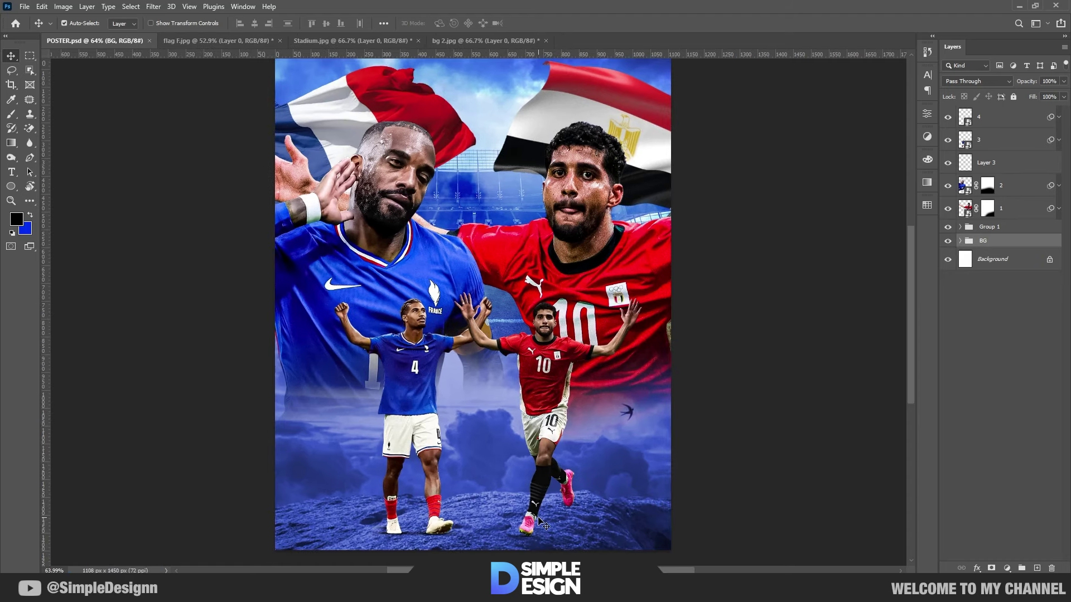
On Layer 3, load a small flat elliptical brush to paint shadows under the boots.
{"action": "scroll", "coordinate": [525, 522], "scroll_direction": "up", "scroll_amount": 3}
{"action": "scroll", "coordinate": [429, 531], "scroll_direction": "up", "scroll_amount": 3}
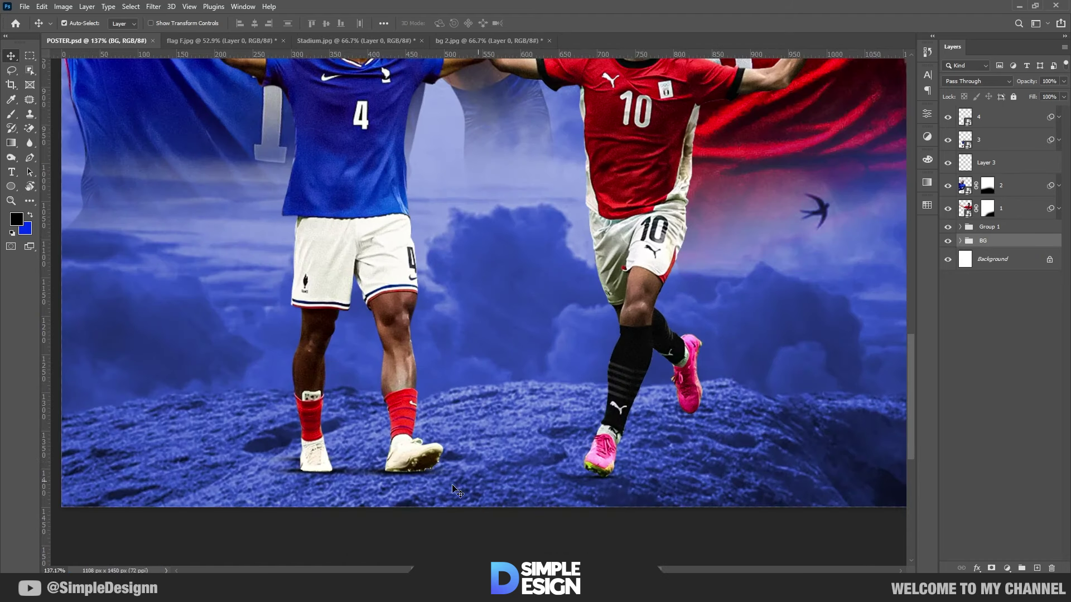
{"action": "left_click", "coordinate": [992, 163]}
{"action": "scroll", "coordinate": [687, 481], "scroll_direction": "up", "scroll_amount": 1}
{"action": "key", "text": "b"}
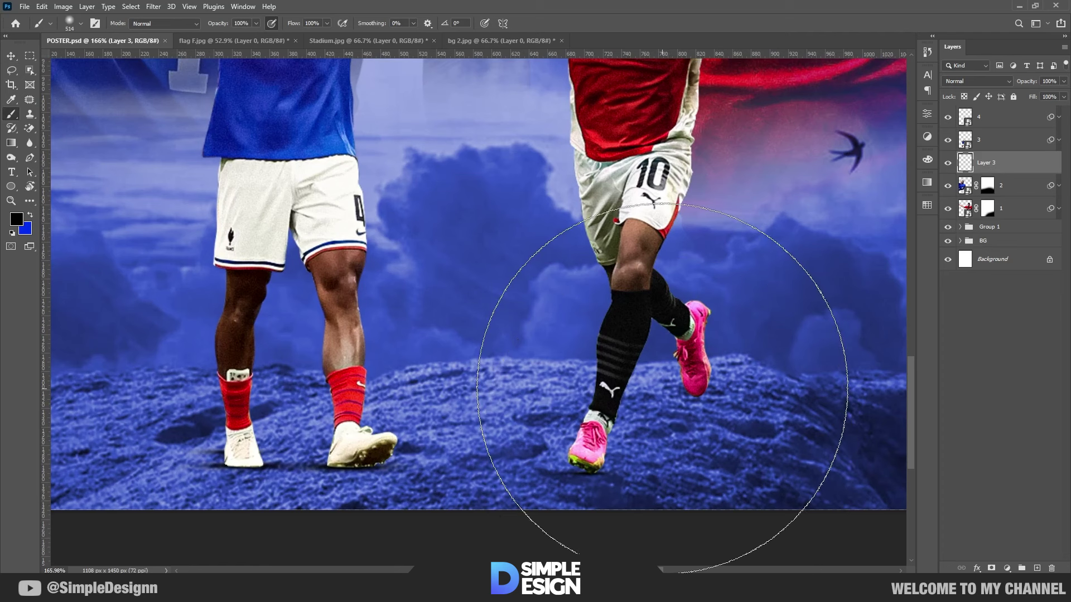
{"action": "key", "text": "bracketleft"}
{"action": "right_click", "coordinate": [662, 388]}
{"action": "double_click", "coordinate": [692, 349]}
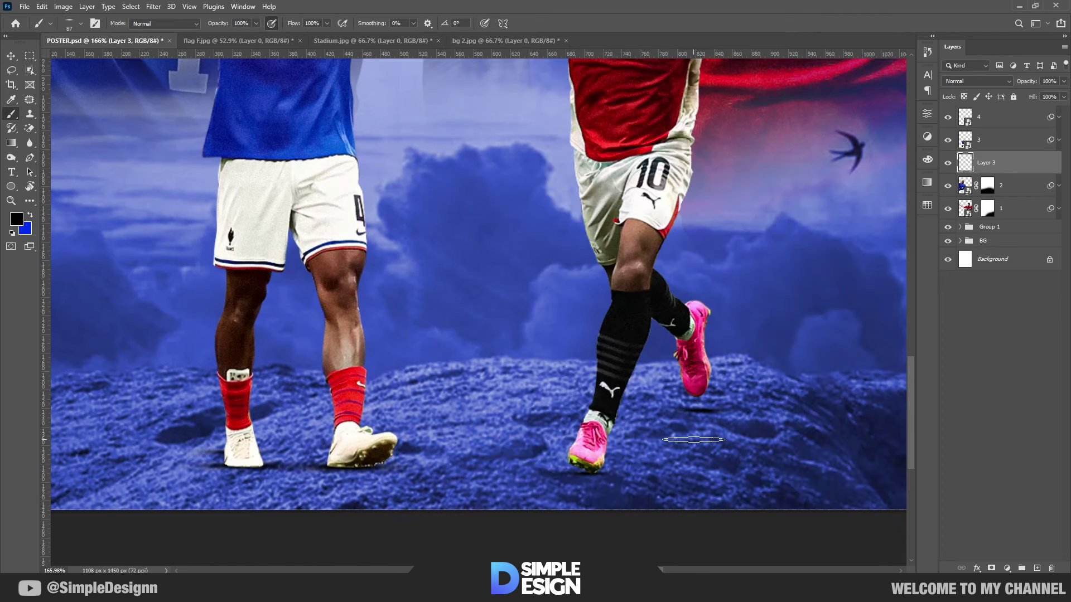
{"action": "key", "text": "bracketleft"}
{"action": "scroll", "coordinate": [601, 479], "scroll_direction": "up", "scroll_amount": 1}
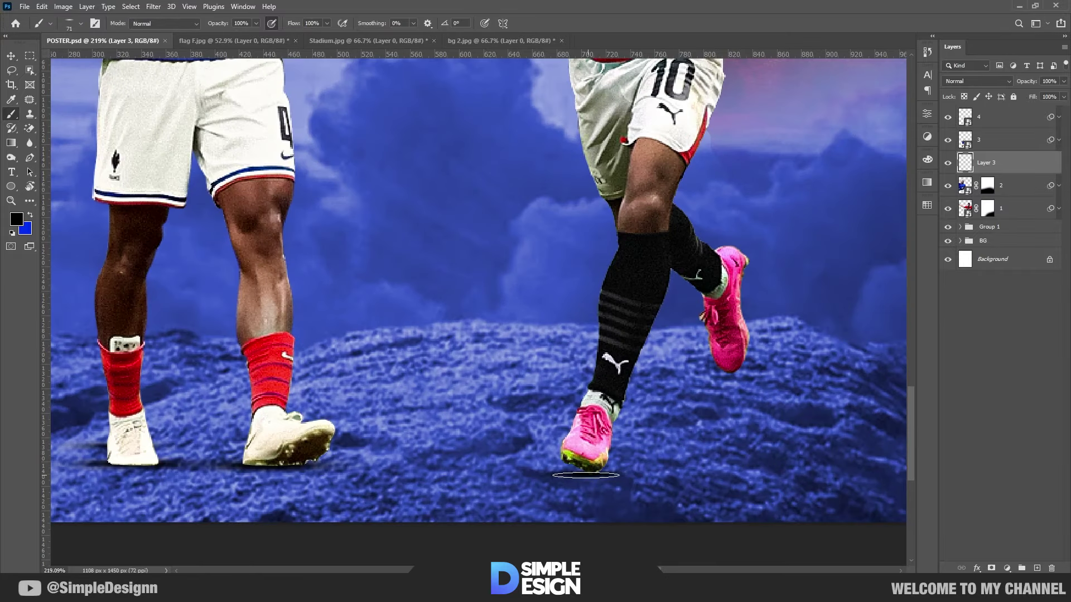
{"action": "scroll", "coordinate": [601, 478], "scroll_direction": "down", "scroll_amount": 5}
{"action": "scroll", "coordinate": [570, 439], "scroll_direction": "down", "scroll_amount": 1}
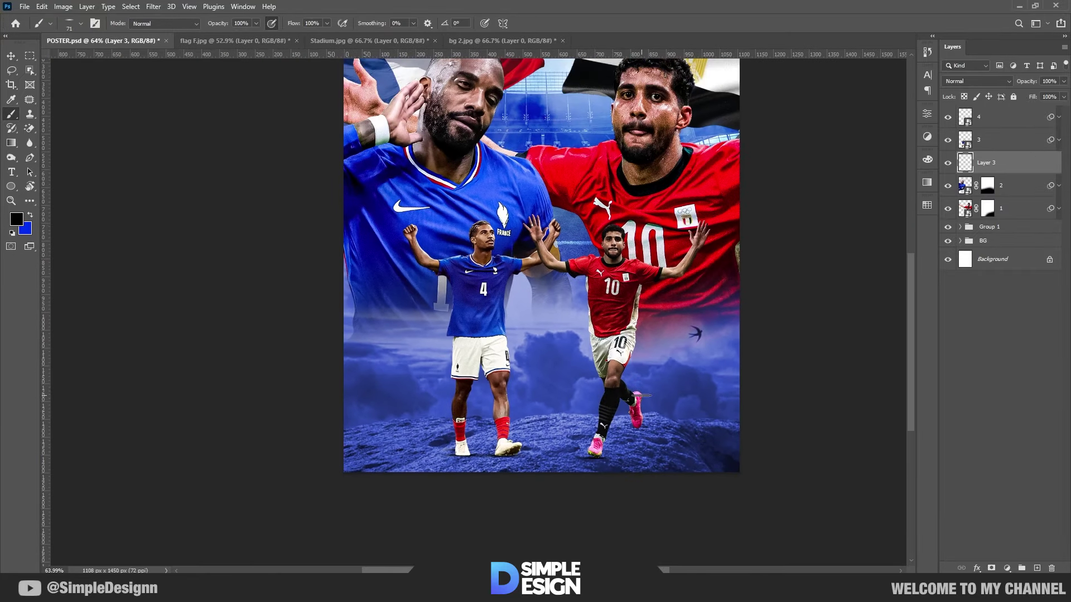
Add an Exposure adjustment at -2.89 above the Bg layer.
{"action": "key", "text": "v"}
{"action": "left_click", "coordinate": [960, 241]}
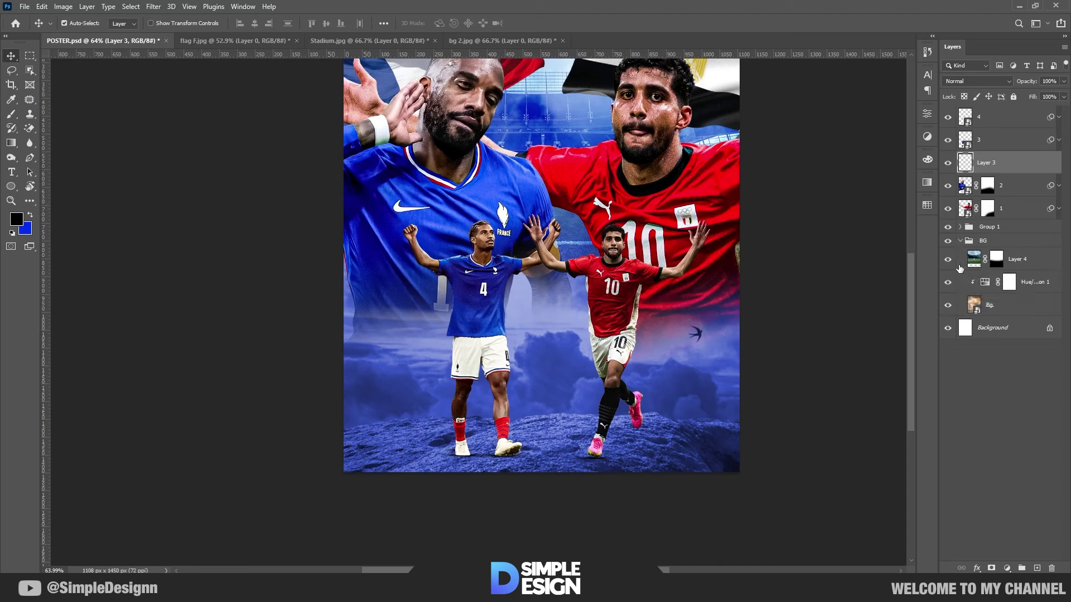
{"action": "left_click", "coordinate": [948, 305]}
{"action": "left_click", "coordinate": [1024, 310]}
{"action": "left_click", "coordinate": [1007, 568]}
{"action": "left_click", "coordinate": [1004, 437]}
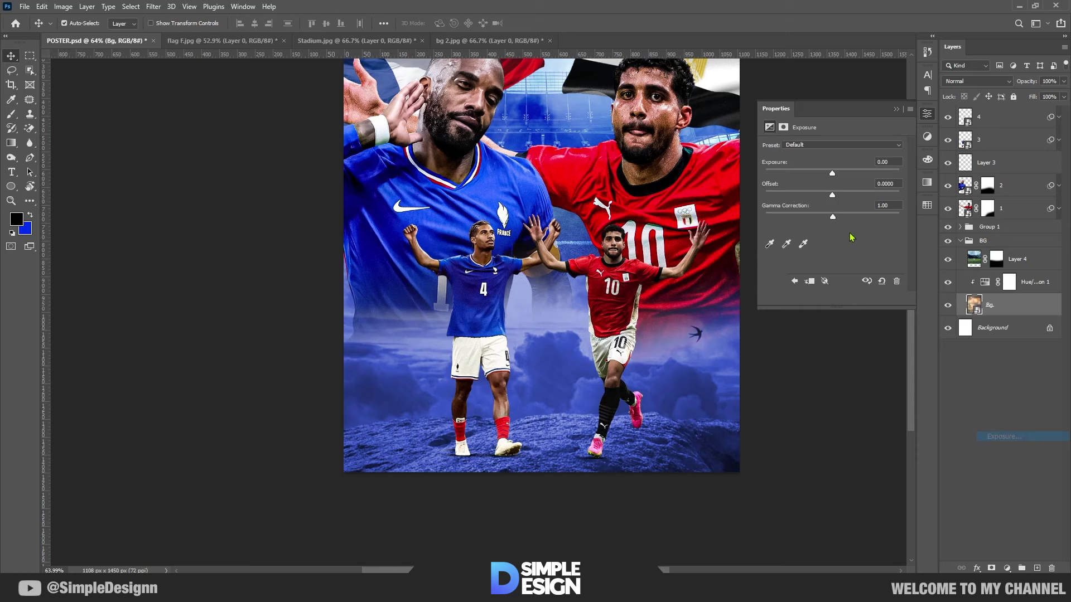
{"action": "left_click_drag", "start_coordinate": [832, 173], "coordinate": [798, 178]}
{"action": "left_click", "coordinate": [897, 110]}
Paint the Exposure mask with a large soft brush to keep the upper poster and stadium bright.
{"action": "scroll", "coordinate": [578, 359], "scroll_direction": "down", "scroll_amount": 2}
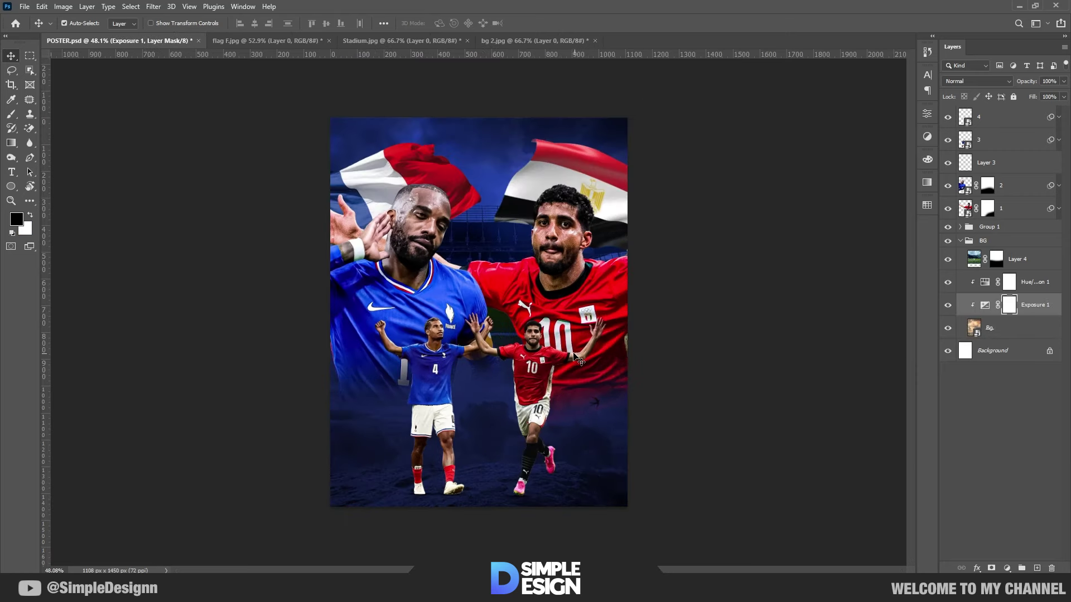
{"action": "scroll", "coordinate": [456, 422], "scroll_direction": "up", "scroll_amount": 1}
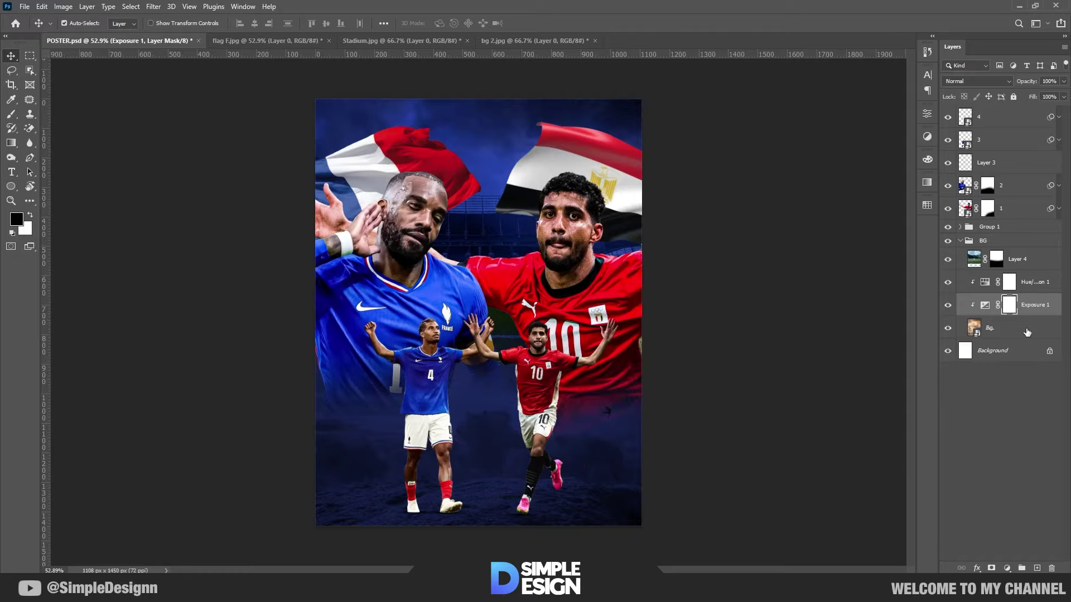
{"action": "key", "text": "b"}
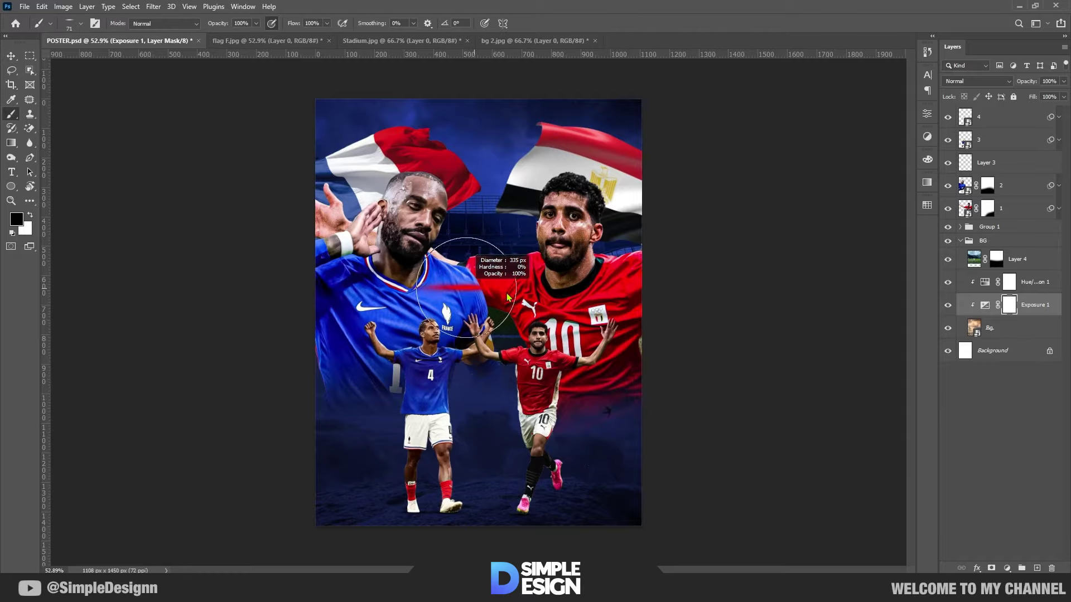
{"action": "right_click", "coordinate": [530, 327]}
{"action": "double_click", "coordinate": [540, 391]}
{"action": "left_click_drag", "start_coordinate": [471, 226], "coordinate": [630, 226], "text": "alt"}
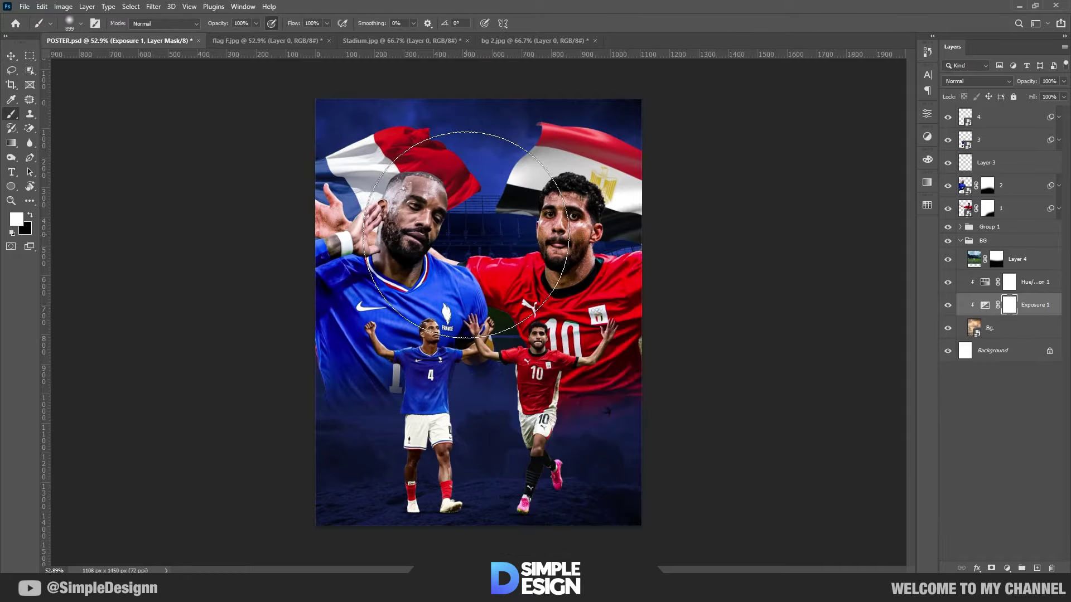
{"action": "key", "text": "x"}
{"action": "key", "text": "x"}
{"action": "mouse_move", "coordinate": [521, 167]}
{"action": "left_mouse_down"}
{"action": "mouse_move", "coordinate": [456, 219]}
{"action": "mouse_move", "coordinate": [493, 265]}
{"action": "left_mouse_up"}
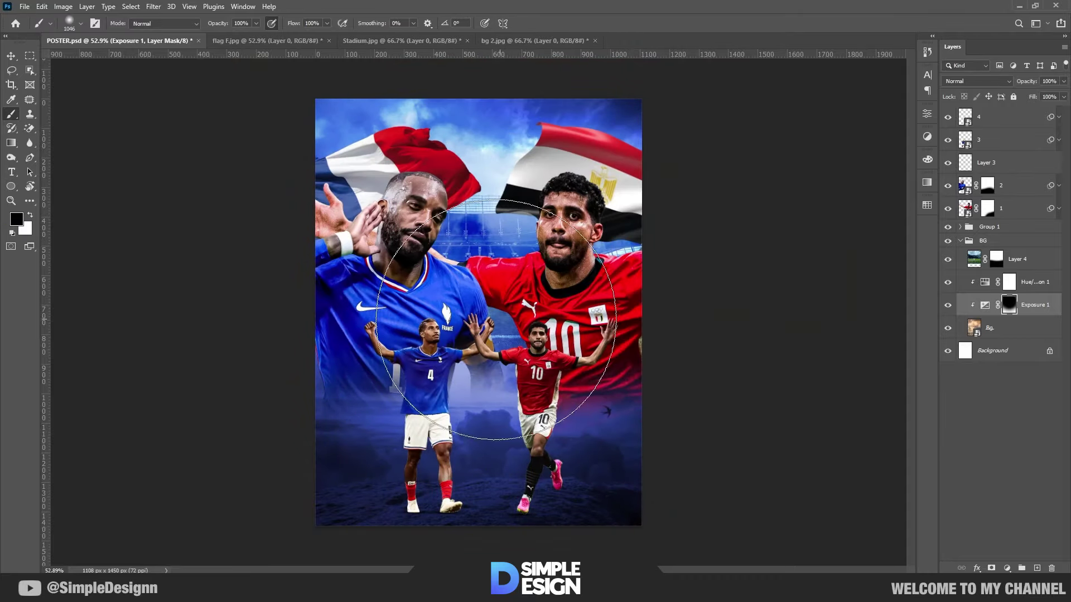
Set brush Flow to 4% and shrink the brush for the lower ground.
{"action": "scroll", "coordinate": [482, 324], "scroll_direction": "up", "scroll_amount": 3, "text": "alt"}
{"action": "scroll", "coordinate": [486, 301], "scroll_direction": "down", "scroll_amount": 3}
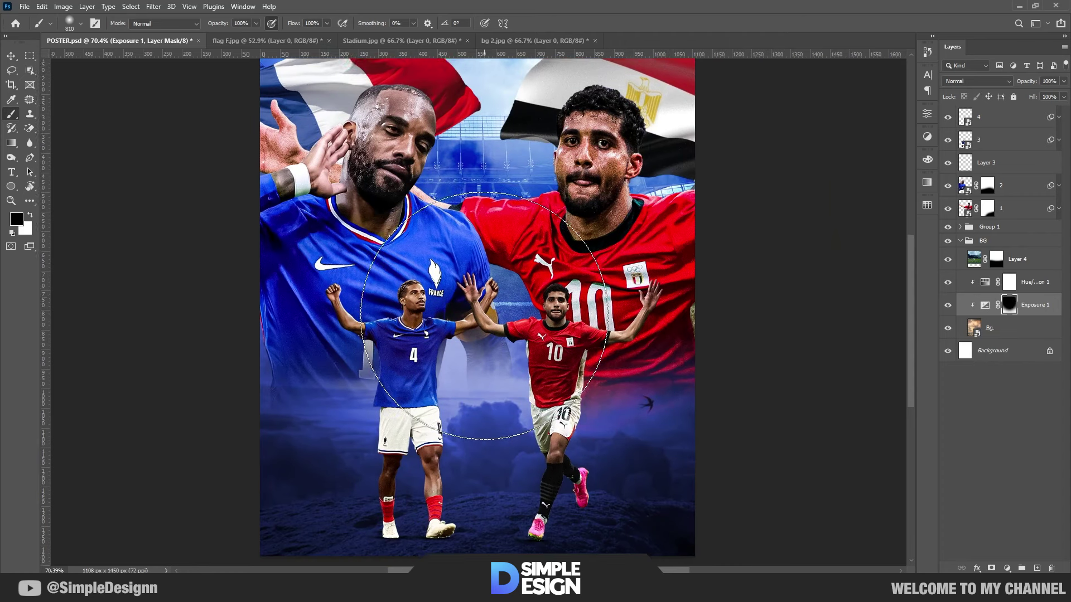
{"action": "scroll", "coordinate": [484, 316], "scroll_direction": "up", "scroll_amount": 2, "text": "alt"}
{"action": "scroll", "coordinate": [484, 316], "scroll_direction": "down", "scroll_amount": 2}
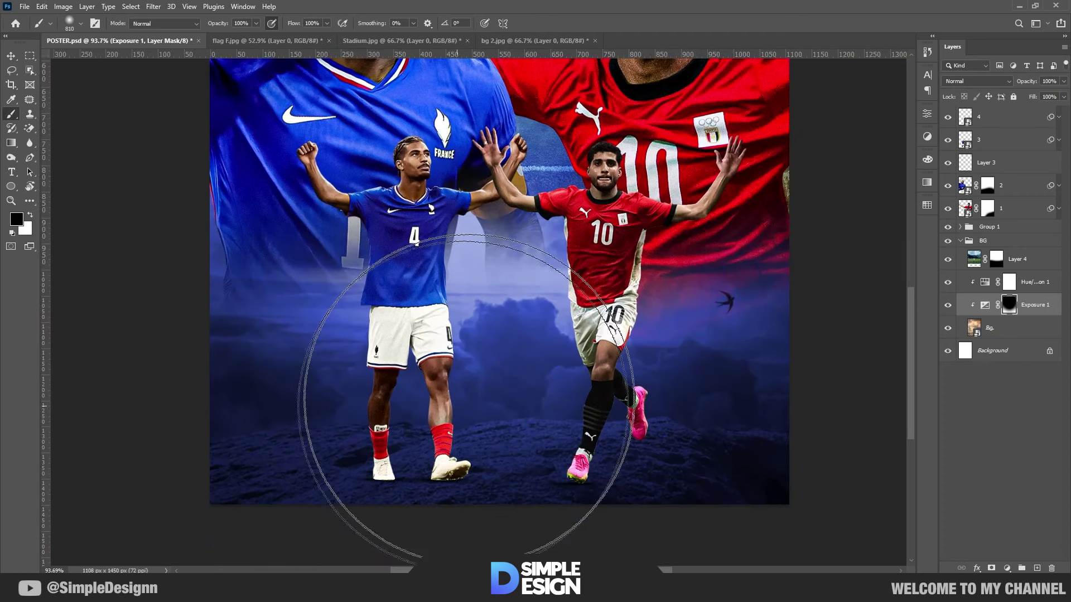
{"action": "left_click_drag", "start_coordinate": [536, 368], "coordinate": [492, 368]}
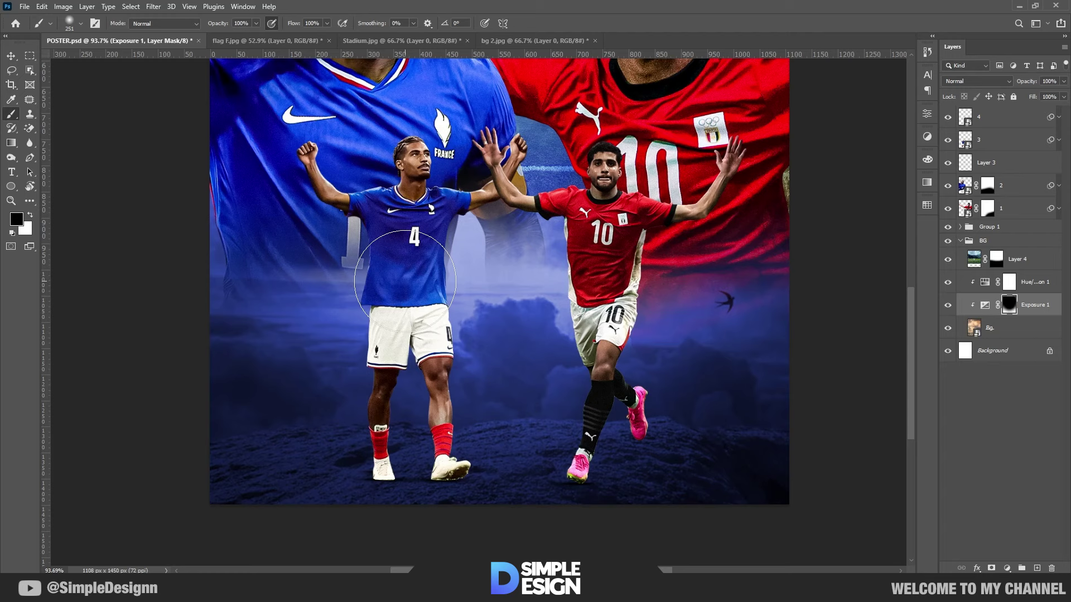
{"action": "left_click_drag", "start_coordinate": [293, 25], "coordinate": [262, 27]}
{"action": "type", "text": "4"}
{"action": "left_click_drag", "start_coordinate": [430, 426], "coordinate": [399, 426]}
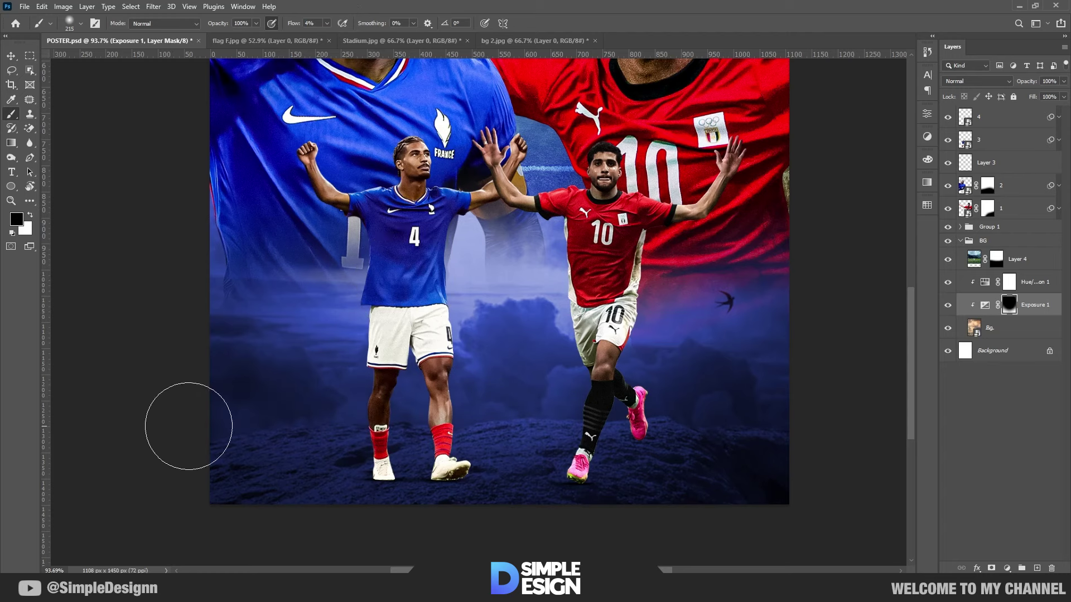
{"action": "left_click_drag", "start_coordinate": [741, 425], "coordinate": [258, 427]}
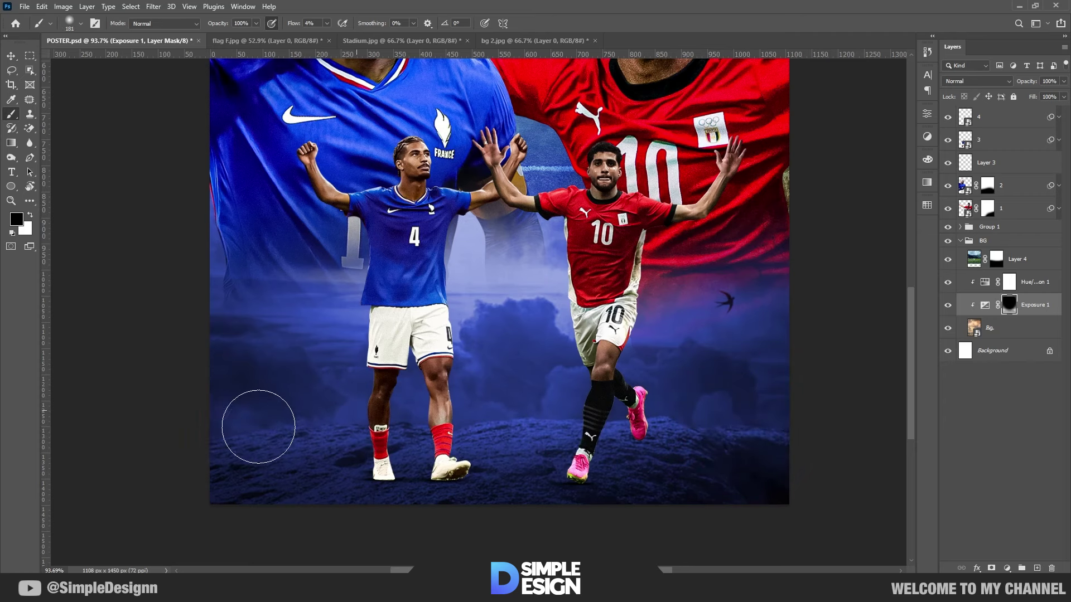
{"action": "left_click_drag", "start_coordinate": [647, 420], "coordinate": [302, 431]}
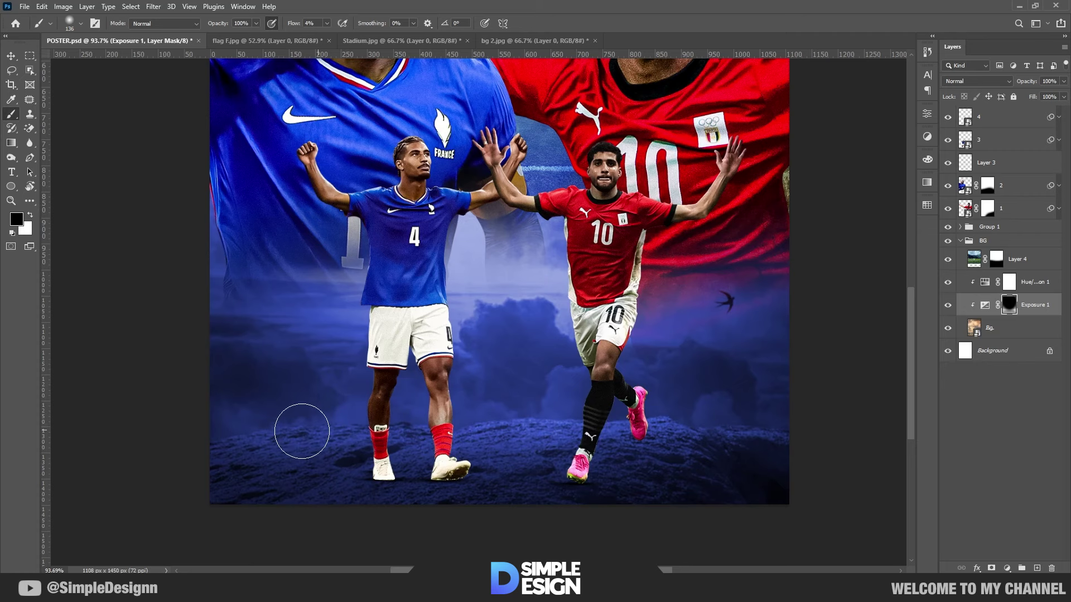
Paint white along the bottom of the Exposure mask, toggling the adjustment to compare.
{"action": "key", "text": "x"}
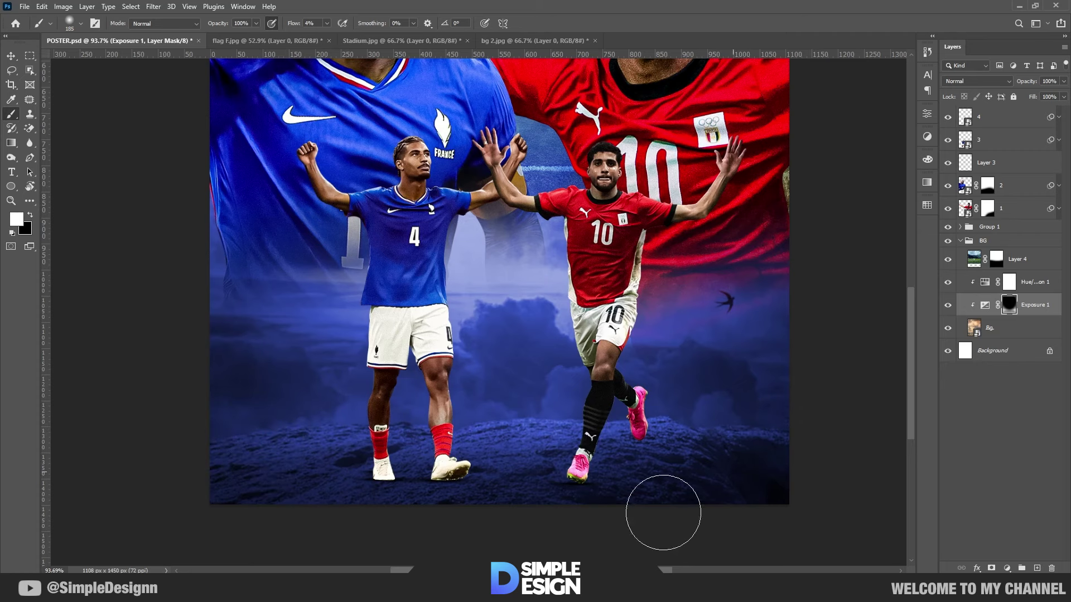
{"action": "scroll", "coordinate": [664, 513], "scroll_direction": "down", "scroll_amount": 2}
{"action": "scroll", "coordinate": [641, 491], "scroll_direction": "down", "scroll_amount": 1}
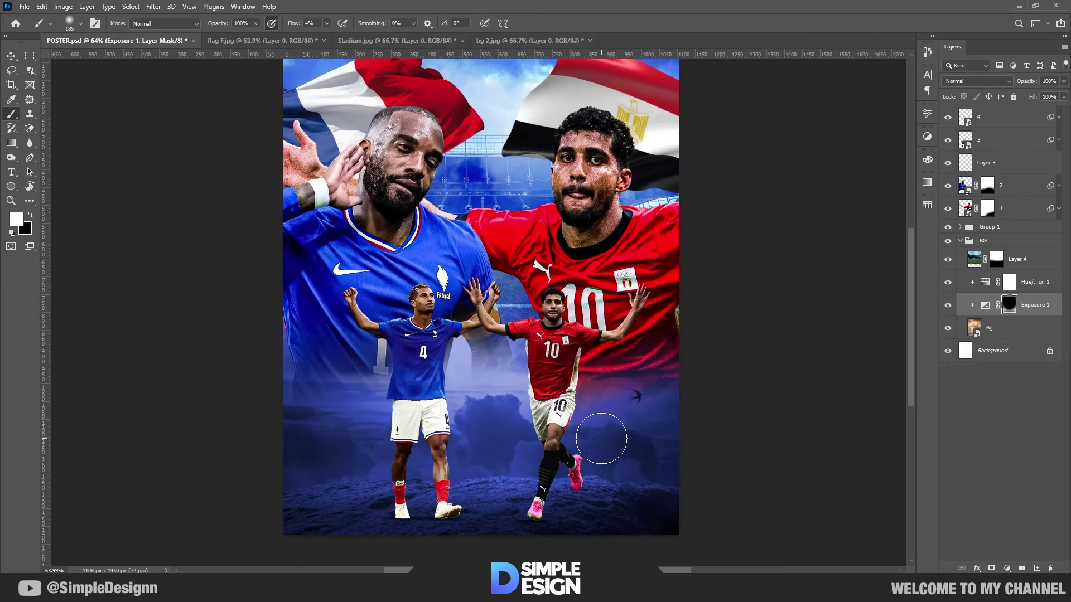
{"action": "scroll", "coordinate": [601, 438], "scroll_direction": "down", "scroll_amount": 1}
{"action": "left_click", "coordinate": [948, 306]}
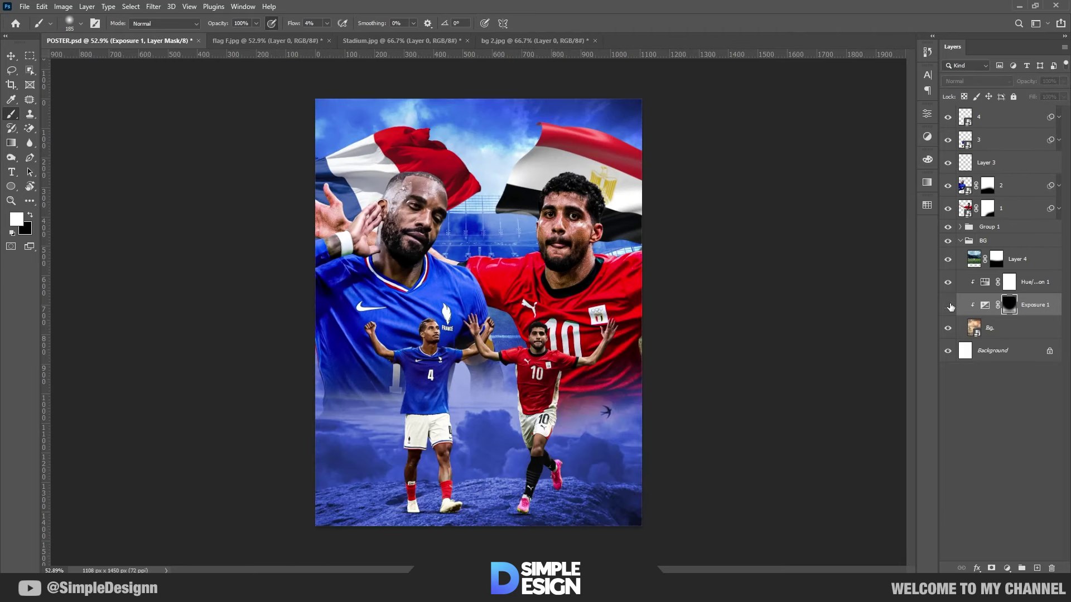
{"action": "scroll", "coordinate": [377, 445], "scroll_direction": "up", "scroll_amount": 1}
{"action": "scroll", "coordinate": [446, 441], "scroll_direction": "up", "scroll_amount": 1}
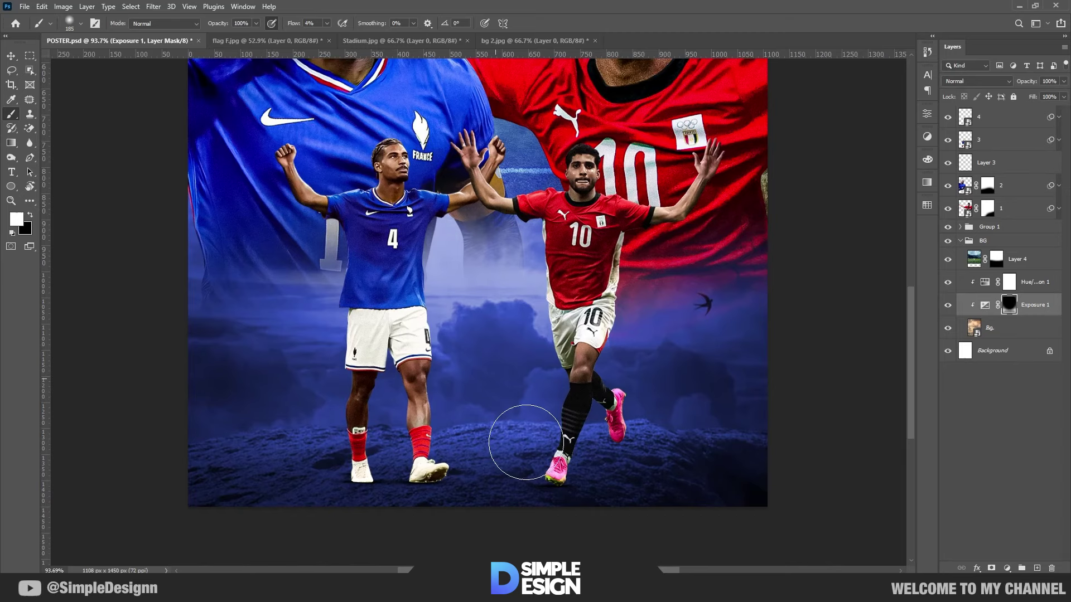
{"action": "scroll", "coordinate": [630, 439], "scroll_direction": "up", "scroll_amount": 1}
{"action": "scroll", "coordinate": [631, 439], "scroll_direction": "down", "scroll_amount": 1}
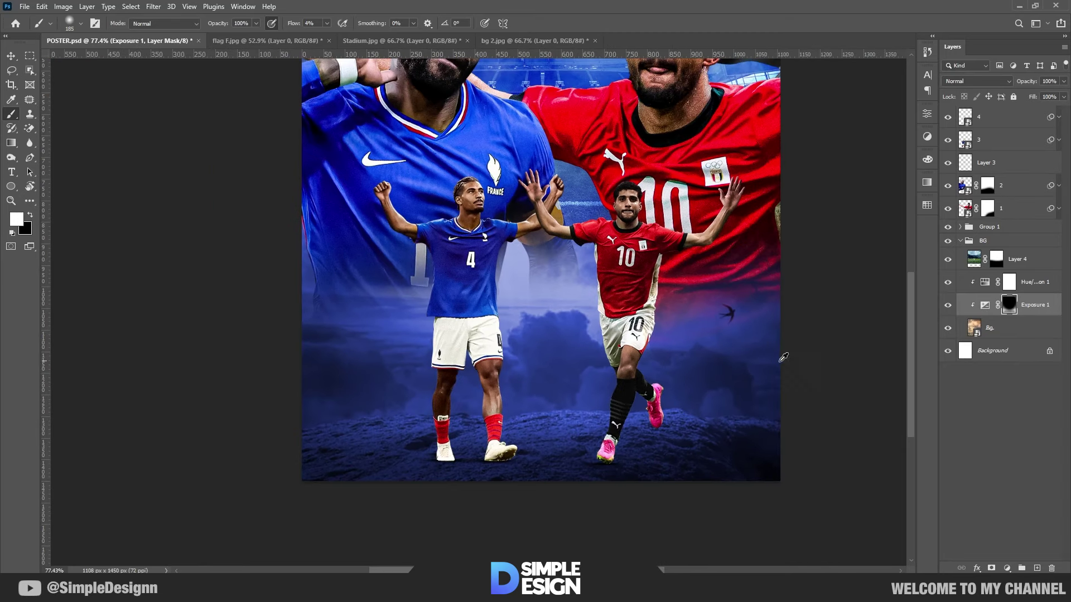
{"action": "scroll", "coordinate": [714, 362], "scroll_direction": "down", "scroll_amount": 1}
{"action": "scroll", "coordinate": [714, 363], "scroll_direction": "down", "scroll_amount": 2}
{"action": "scroll", "coordinate": [330, 315], "scroll_direction": "up", "scroll_amount": 1}
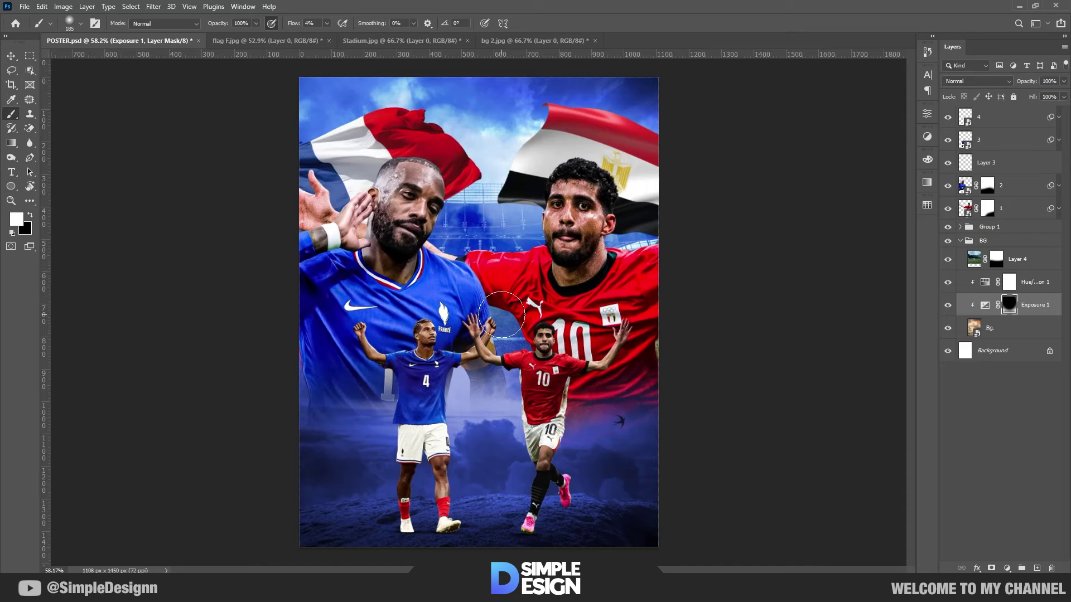
{"action": "key", "text": "v"}
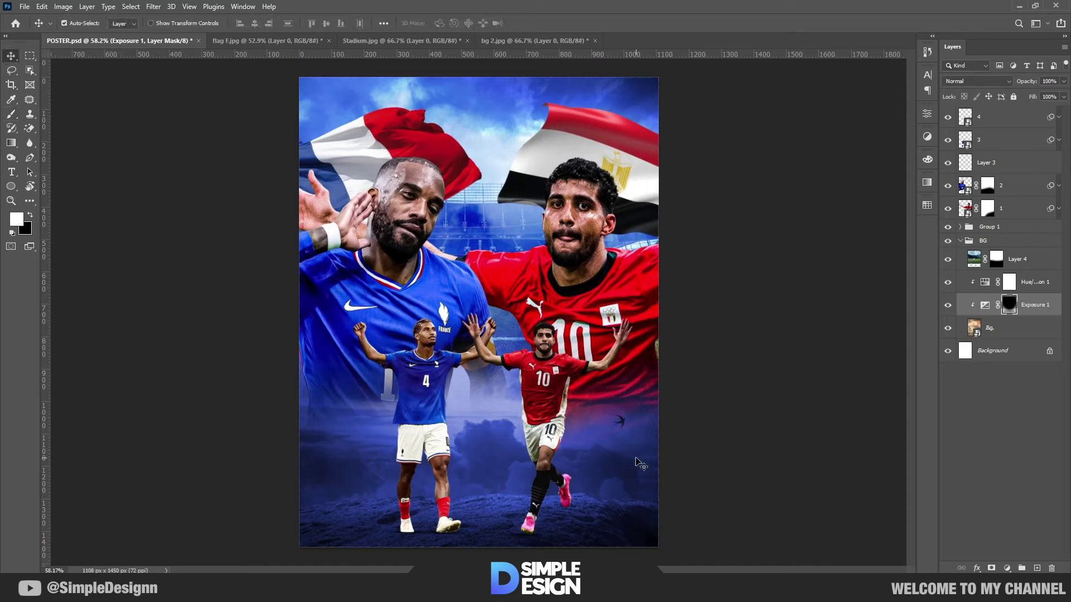
Put the French player's layer 2 into a new group named 2.
{"action": "left_click", "coordinate": [960, 241]}
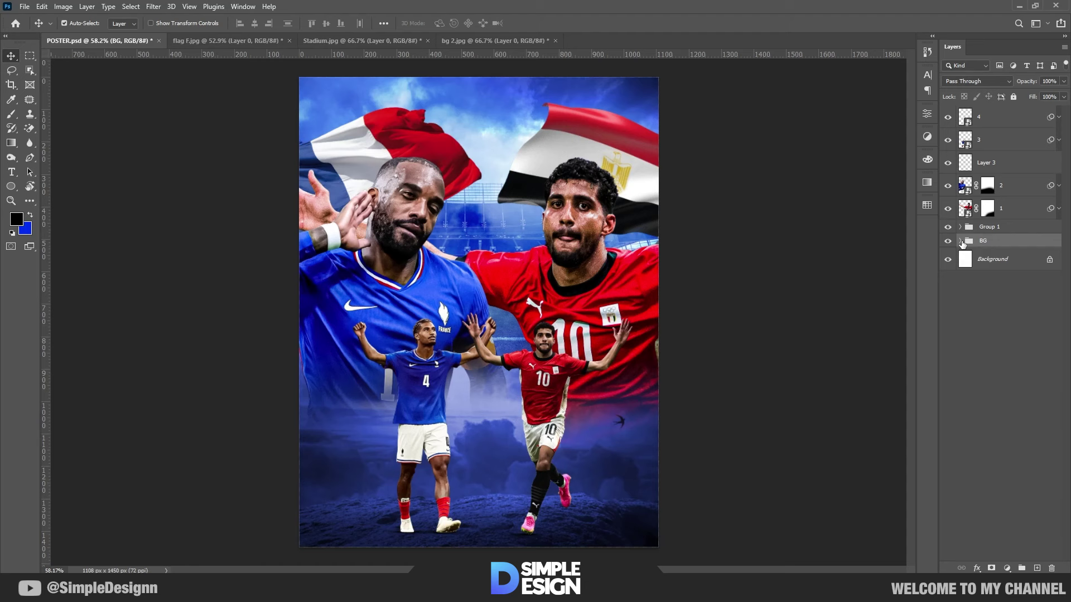
{"action": "left_click", "coordinate": [404, 212]}
{"action": "scroll", "coordinate": [412, 169], "scroll_direction": "up", "scroll_amount": 3}
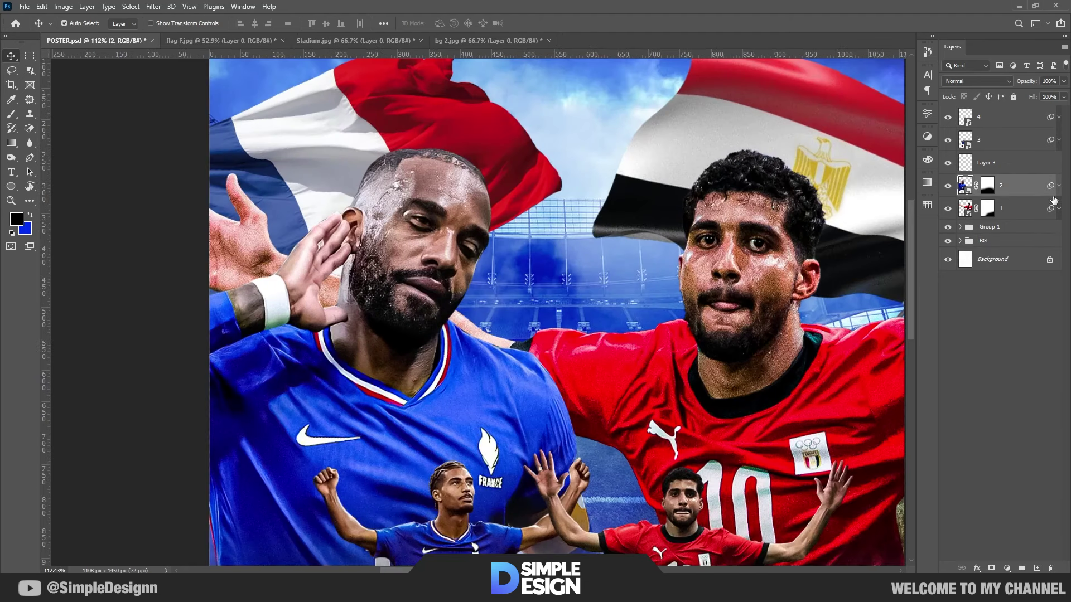
{"action": "key", "text": "ctrl+g"}
{"action": "double_click", "coordinate": [988, 181]}
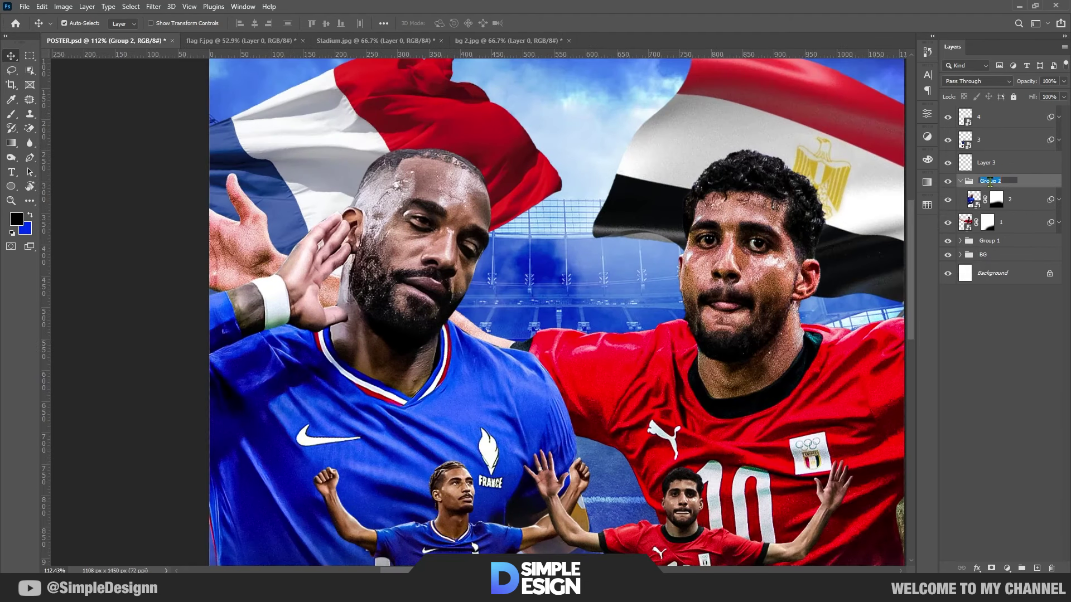
{"action": "type", "text": "2"}
{"action": "key", "text": "Return"}
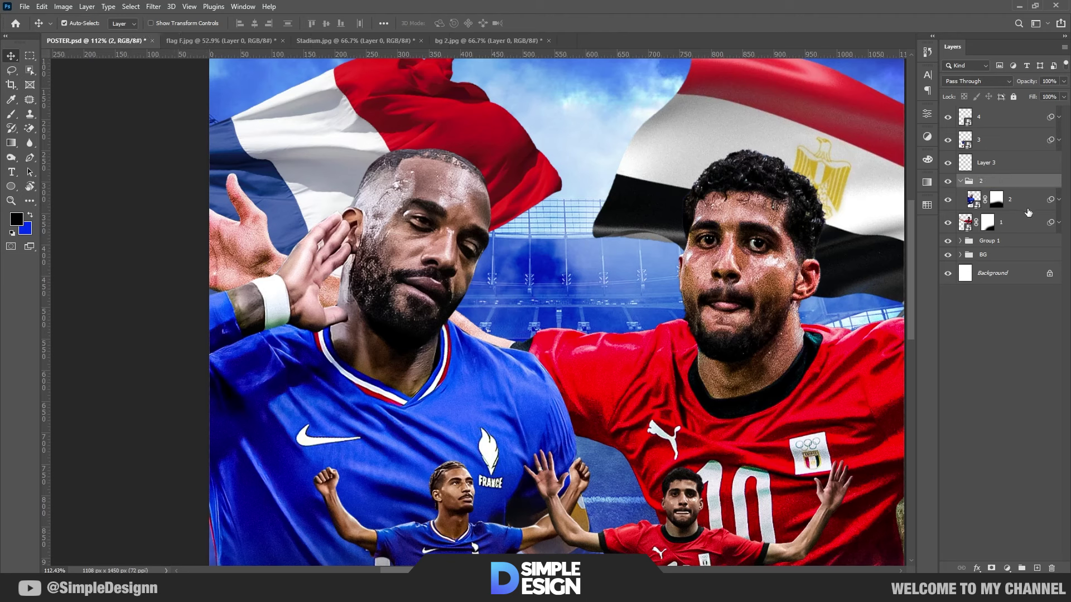
Clip an Exposure adjustment of about +1.13 to layer 2 and invert its mask to hide it.
{"action": "left_click", "coordinate": [1027, 202]}
{"action": "left_click", "coordinate": [1008, 568]}
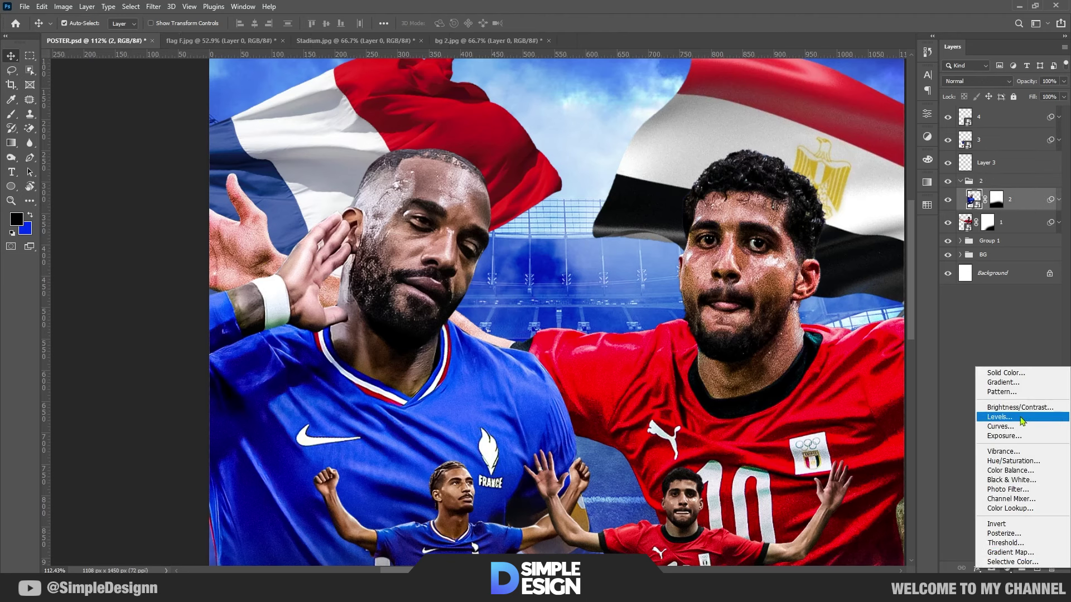
{"action": "left_click", "coordinate": [1016, 436]}
{"action": "left_click", "coordinate": [831, 300]}
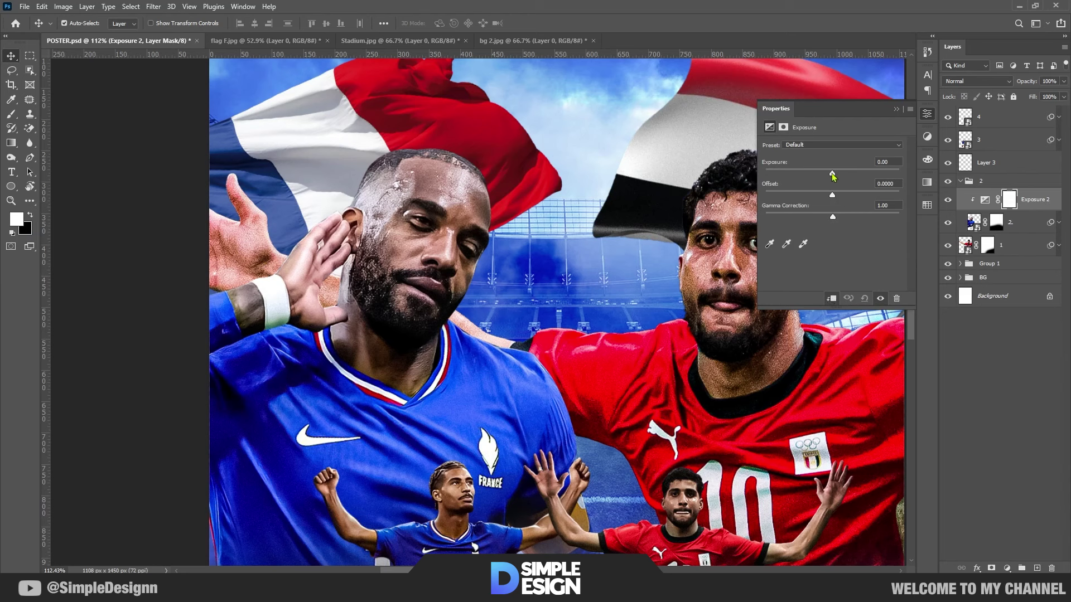
{"action": "left_click_drag", "start_coordinate": [833, 174], "coordinate": [843, 174]}
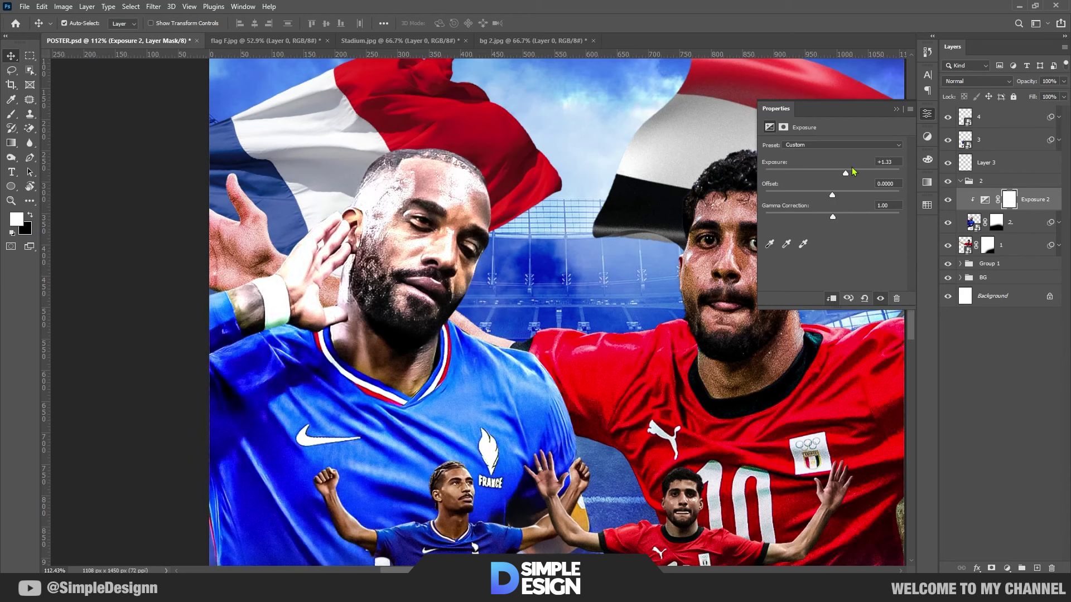
{"action": "left_click", "coordinate": [902, 110]}
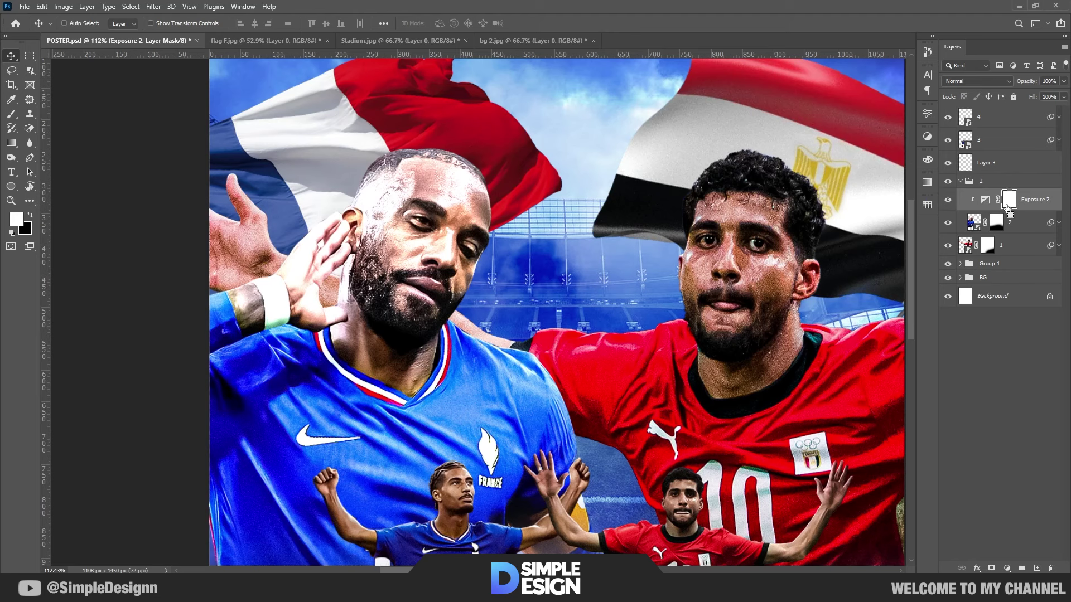
{"action": "key", "text": "ctrl+i"}
With a ~108 px brush at 41% flow, brighten the shirt edge and raised hand.
{"action": "key", "text": "b"}
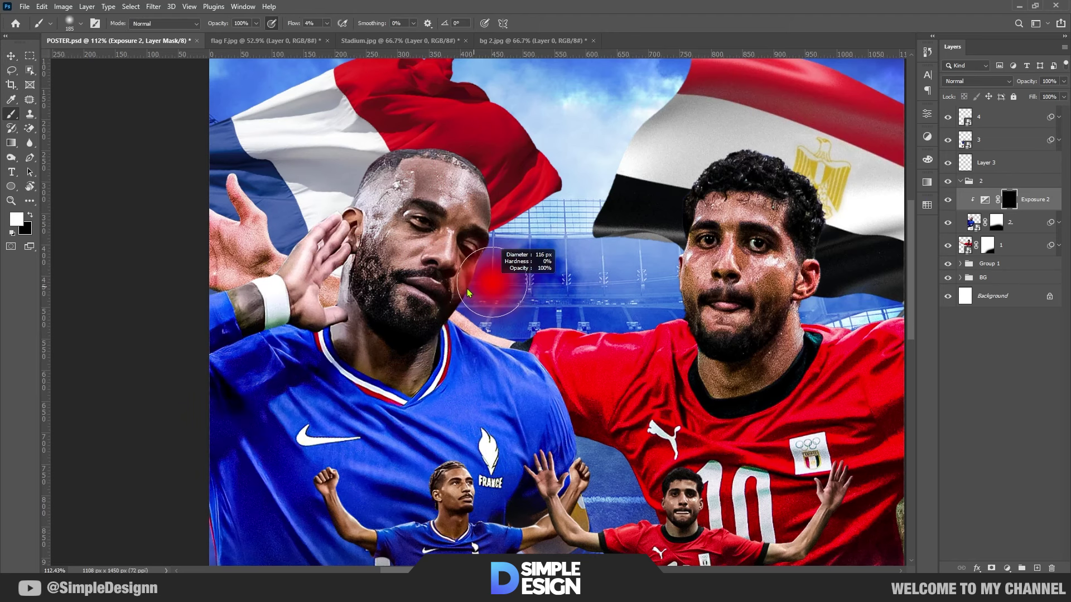
{"action": "left_click_drag", "start_coordinate": [467, 293], "coordinate": [480, 313]}
{"action": "type", "text": "41"}
{"action": "key", "text": "Return"}
{"action": "scroll", "coordinate": [471, 350], "scroll_direction": "up", "scroll_amount": 3}
{"action": "left_click_drag", "start_coordinate": [502, 359], "coordinate": [606, 469]}
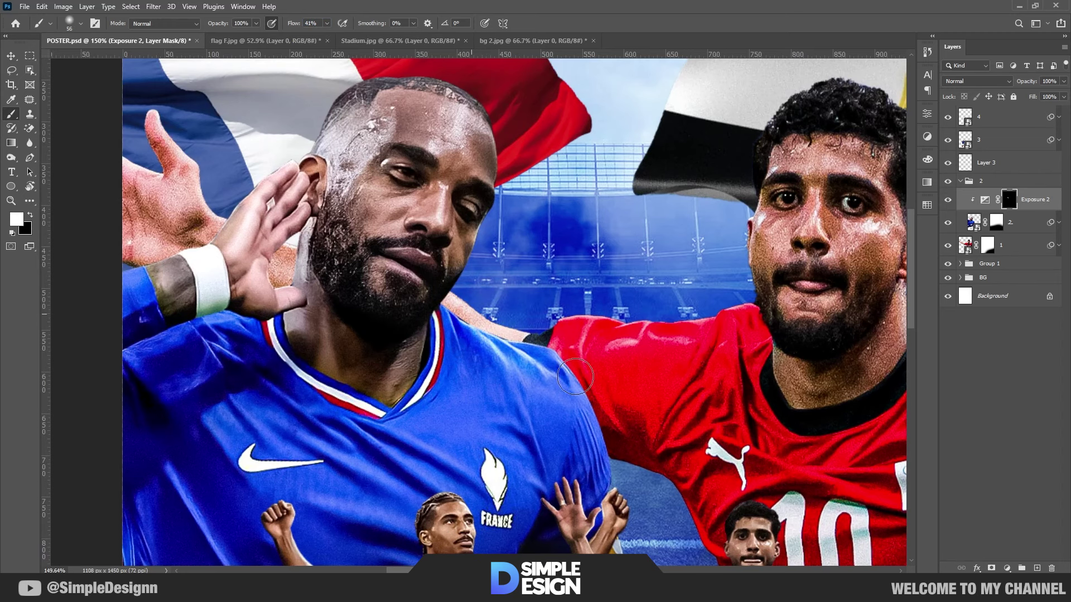
{"action": "scroll", "coordinate": [555, 313], "scroll_direction": "down", "scroll_amount": 2}
{"action": "scroll", "coordinate": [429, 276], "scroll_direction": "up", "scroll_amount": 2}
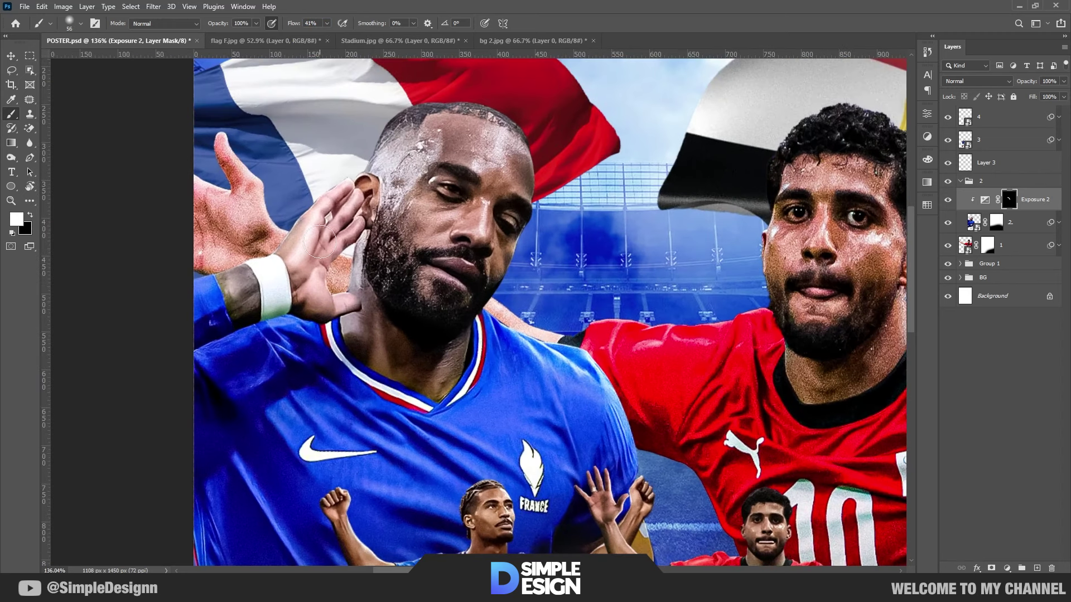
{"action": "left_click_drag", "start_coordinate": [335, 178], "coordinate": [259, 245]}
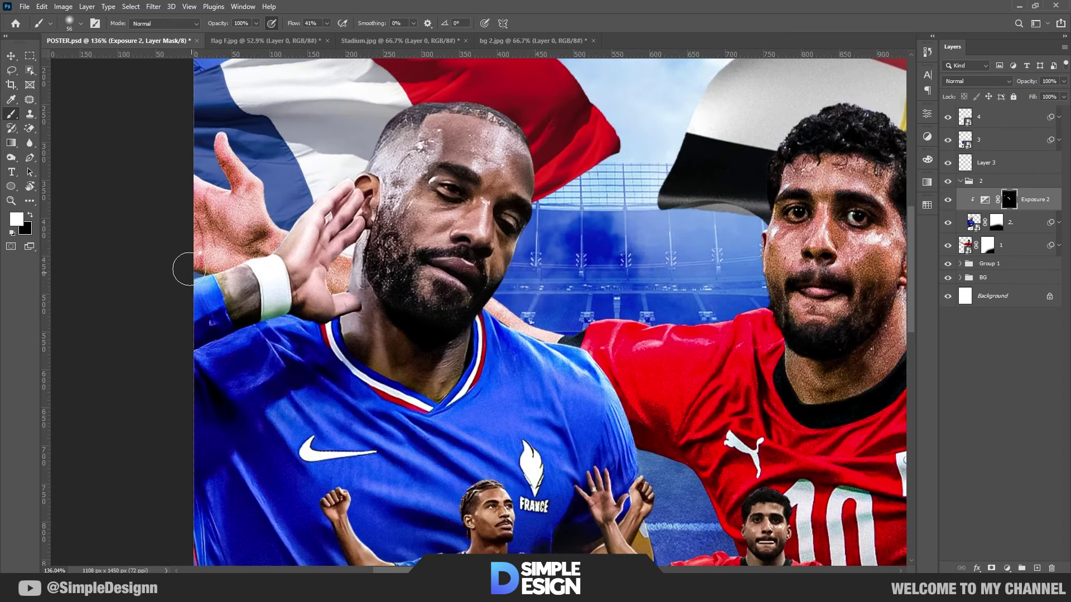
{"action": "scroll", "coordinate": [184, 268], "scroll_direction": "down", "scroll_amount": 2}
{"action": "scroll", "coordinate": [273, 117], "scroll_direction": "up", "scroll_amount": 2}
Paint highlights onto the forehead, cheek, jawline, nose and mouth.
{"action": "left_click_drag", "start_coordinate": [478, 171], "coordinate": [402, 162]}
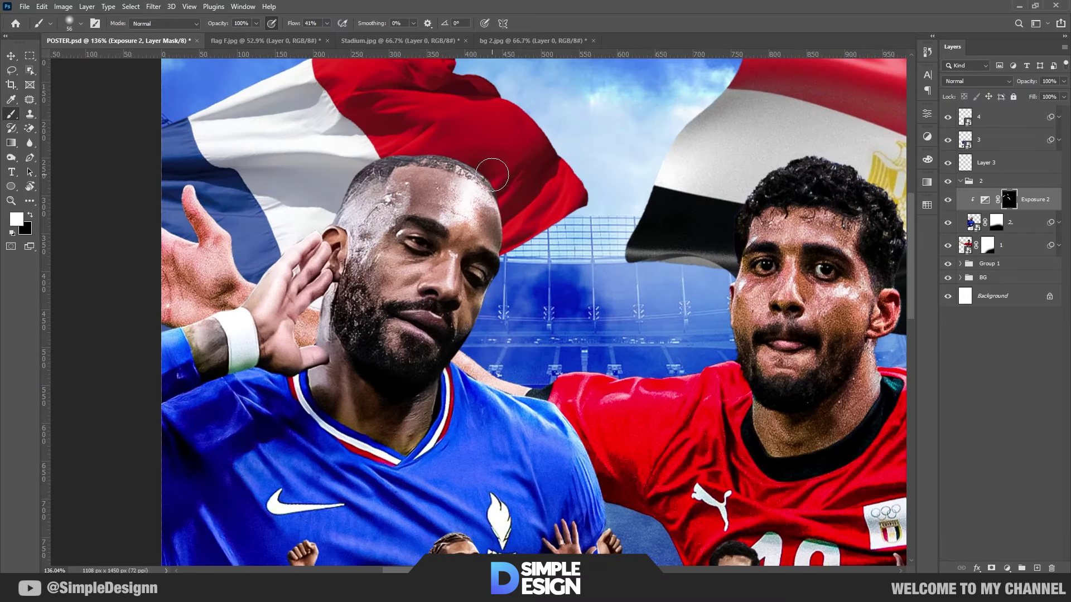
{"action": "scroll", "coordinate": [479, 173], "scroll_direction": "up", "scroll_amount": 2}
{"action": "key", "text": "x"}
{"action": "key", "text": "x"}
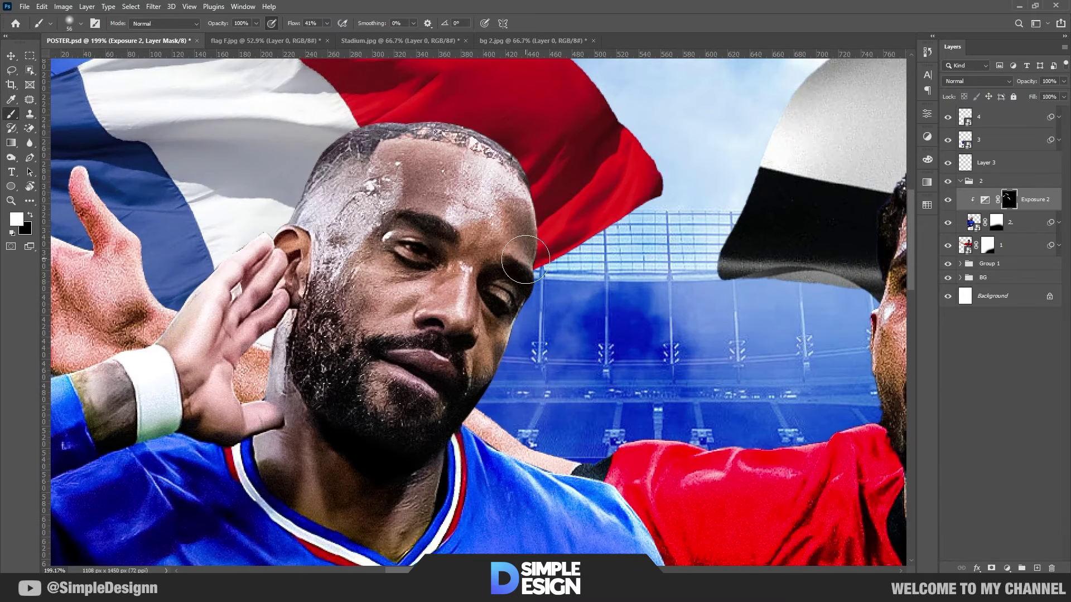
{"action": "mouse_move", "coordinate": [532, 239]}
{"action": "left_mouse_down"}
{"action": "mouse_move", "coordinate": [473, 416]}
{"action": "mouse_move", "coordinate": [282, 312]}
{"action": "mouse_move", "coordinate": [492, 227]}
{"action": "left_mouse_up"}
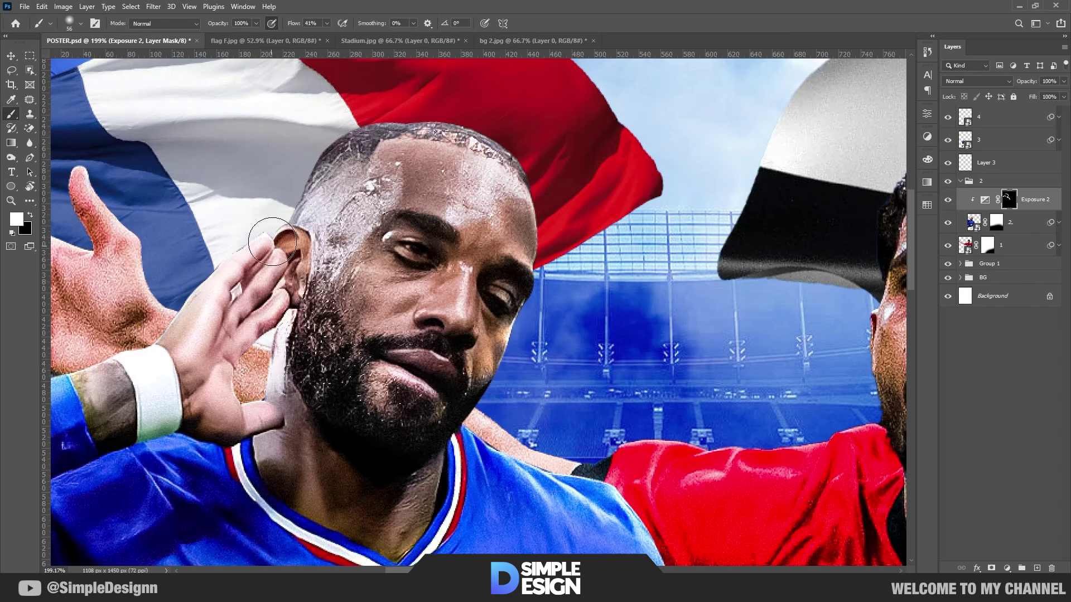
{"action": "scroll", "coordinate": [444, 175], "scroll_direction": "up", "scroll_amount": 1}
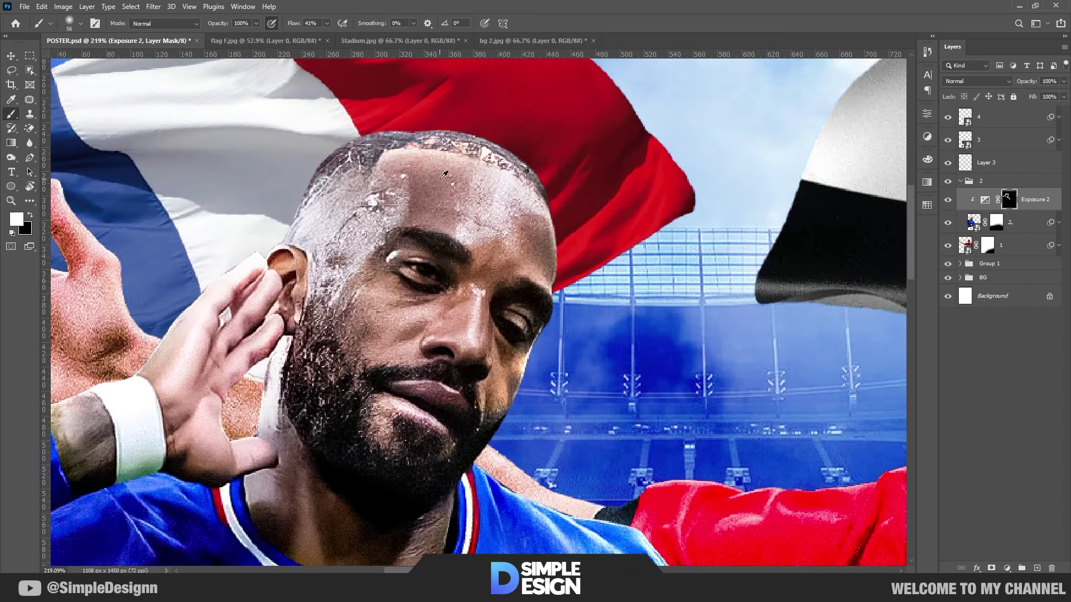
{"action": "scroll", "coordinate": [413, 251], "scroll_direction": "up", "scroll_amount": 2}
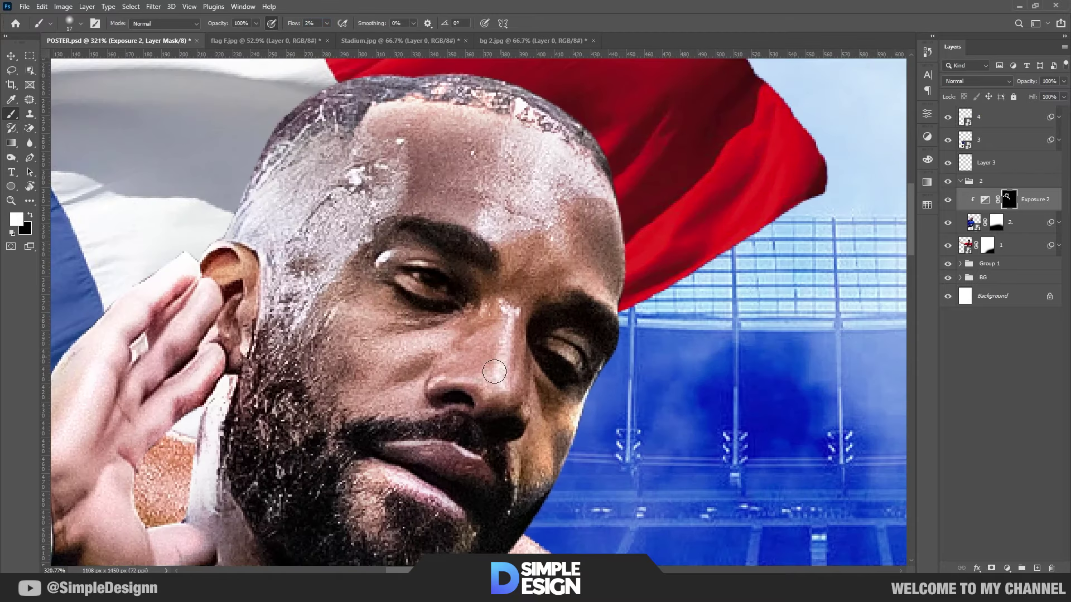
{"action": "mouse_move", "coordinate": [494, 372]}
{"action": "left_mouse_down"}
{"action": "mouse_move", "coordinate": [361, 454]}
{"action": "mouse_move", "coordinate": [388, 388]}
{"action": "left_mouse_up"}
{"action": "left_click_drag", "start_coordinate": [332, 277], "coordinate": [524, 196]}
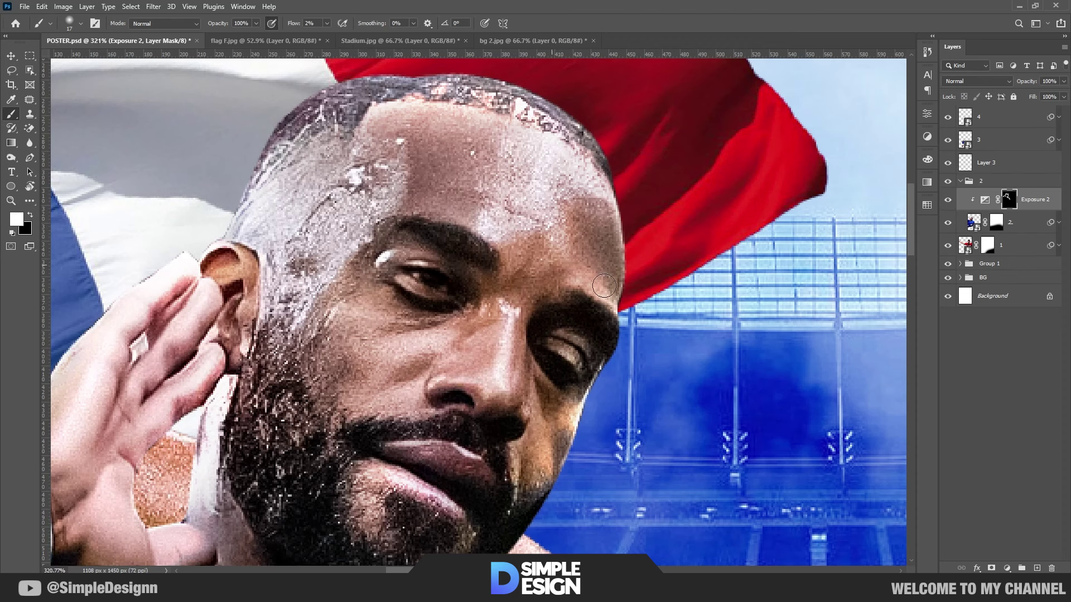
{"action": "mouse_move", "coordinate": [595, 396]}
{"action": "left_mouse_down"}
{"action": "mouse_move", "coordinate": [562, 402]}
{"action": "mouse_move", "coordinate": [526, 459]}
{"action": "mouse_move", "coordinate": [546, 341]}
{"action": "mouse_move", "coordinate": [458, 287]}
{"action": "left_mouse_up"}
Zoom out to review the players' faces across the poster.
{"action": "key", "text": "ctrl+minus"}
{"action": "scroll", "coordinate": [387, 346], "scroll_direction": "down", "scroll_amount": 5}
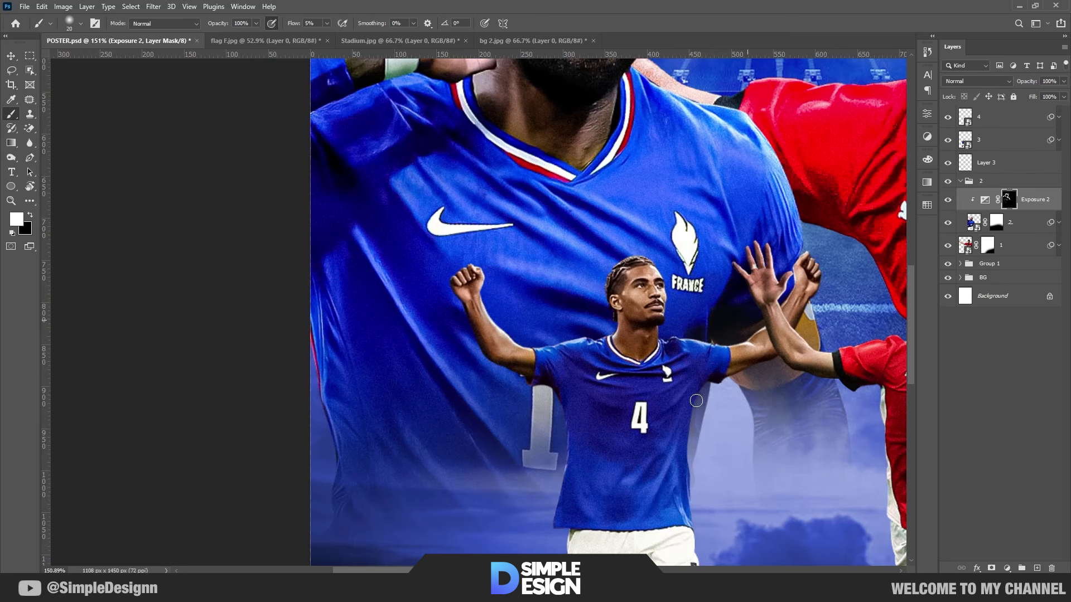
{"action": "left_click_drag", "start_coordinate": [800, 229], "coordinate": [686, 430]}
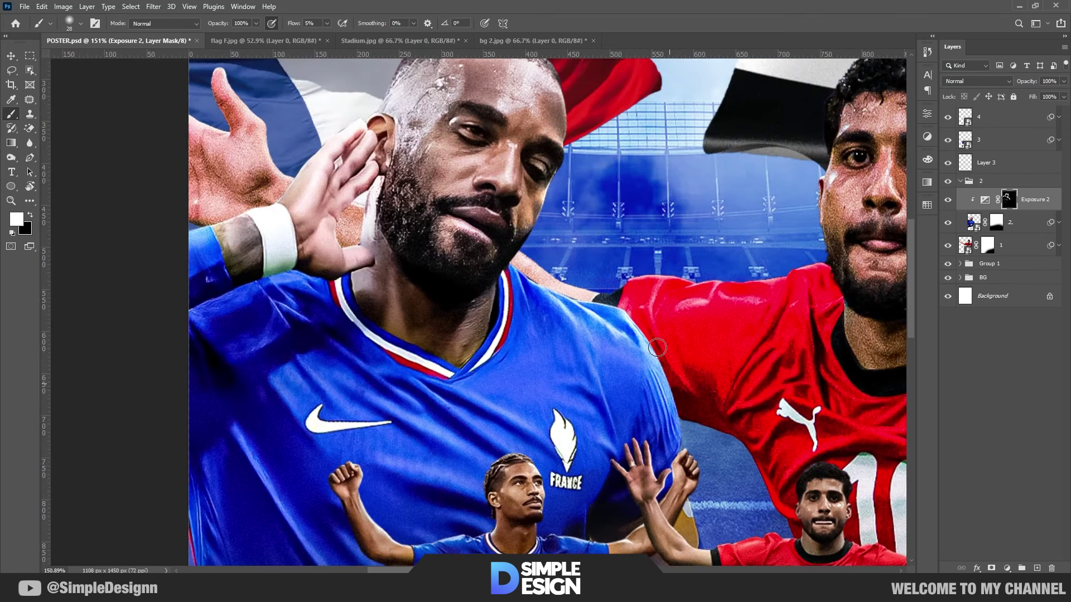
{"action": "scroll", "coordinate": [657, 348], "scroll_direction": "down", "scroll_amount": 2}
{"action": "scroll", "coordinate": [512, 251], "scroll_direction": "up", "scroll_amount": 2}
{"action": "scroll", "coordinate": [511, 251], "scroll_direction": "up", "scroll_amount": 2}
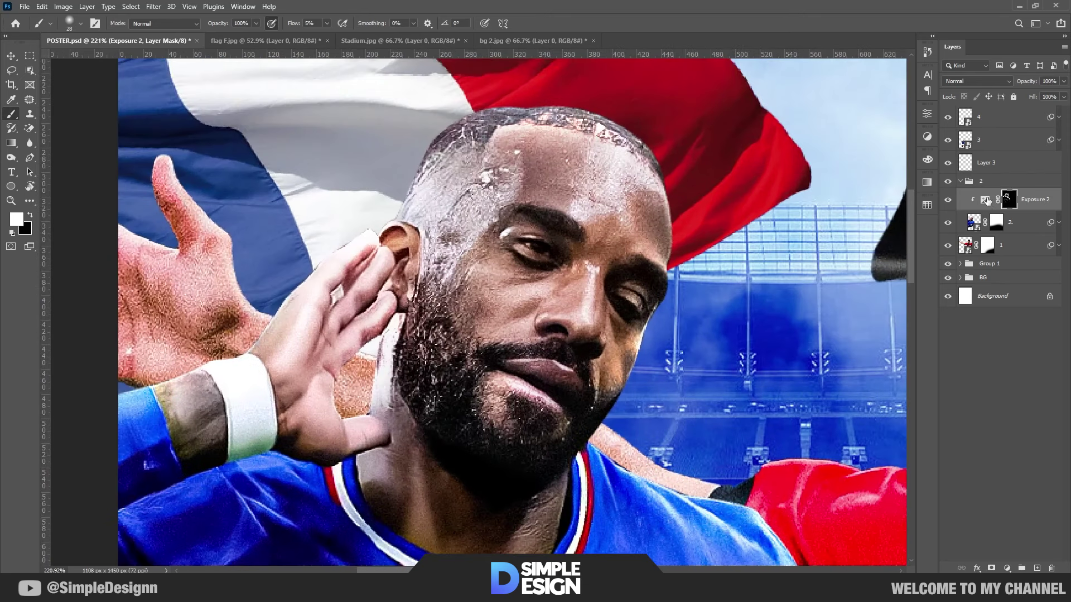
{"action": "key", "text": "v"}
{"action": "scroll", "coordinate": [379, 196], "scroll_direction": "down", "scroll_amount": 2}
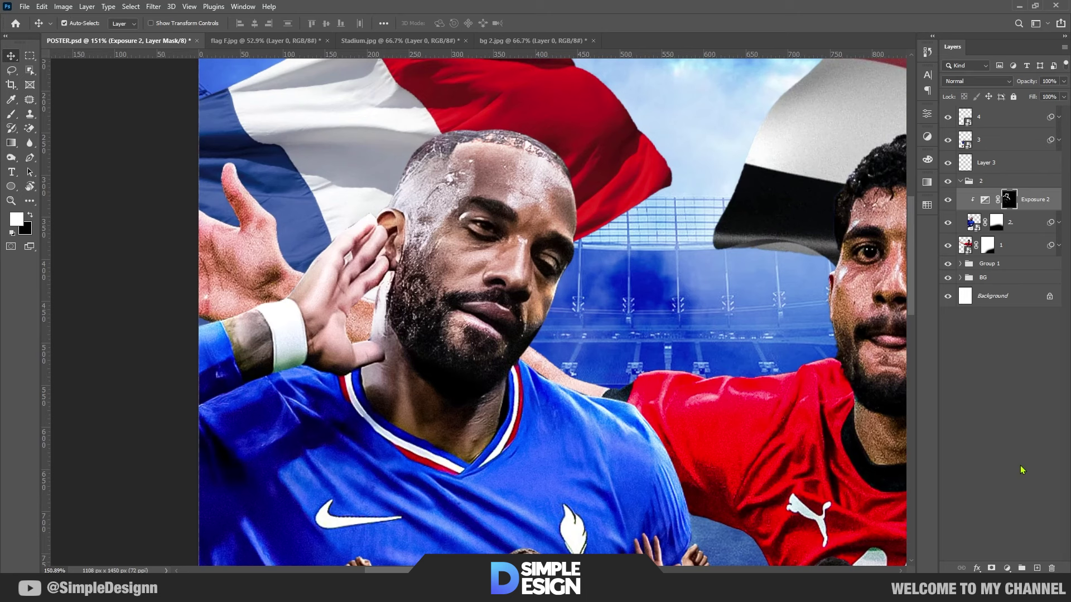
Clip a strongly raised Brightness/Contrast adjustment to the exposure layer, with its mask inverted.
{"action": "left_click", "coordinate": [1007, 568]}
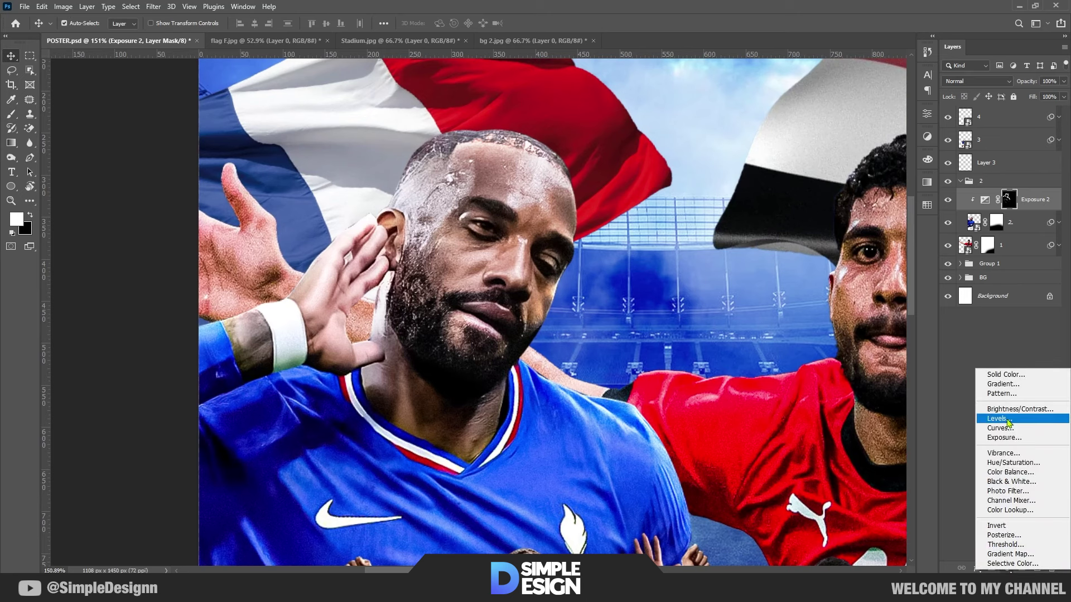
{"action": "left_click", "coordinate": [1011, 409]}
{"action": "left_click", "coordinate": [833, 300]}
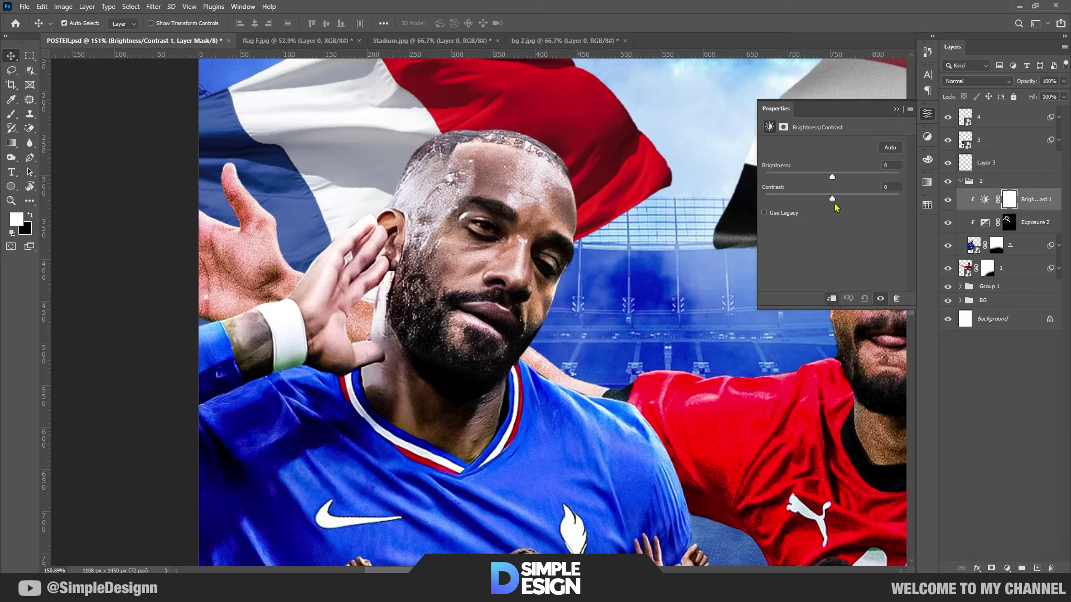
{"action": "left_click_drag", "start_coordinate": [833, 176], "coordinate": [885, 176]}
{"action": "key", "text": "ctrl+i"}
{"action": "key", "text": "b"}
{"action": "scroll", "coordinate": [502, 223], "scroll_direction": "up", "scroll_amount": 3}
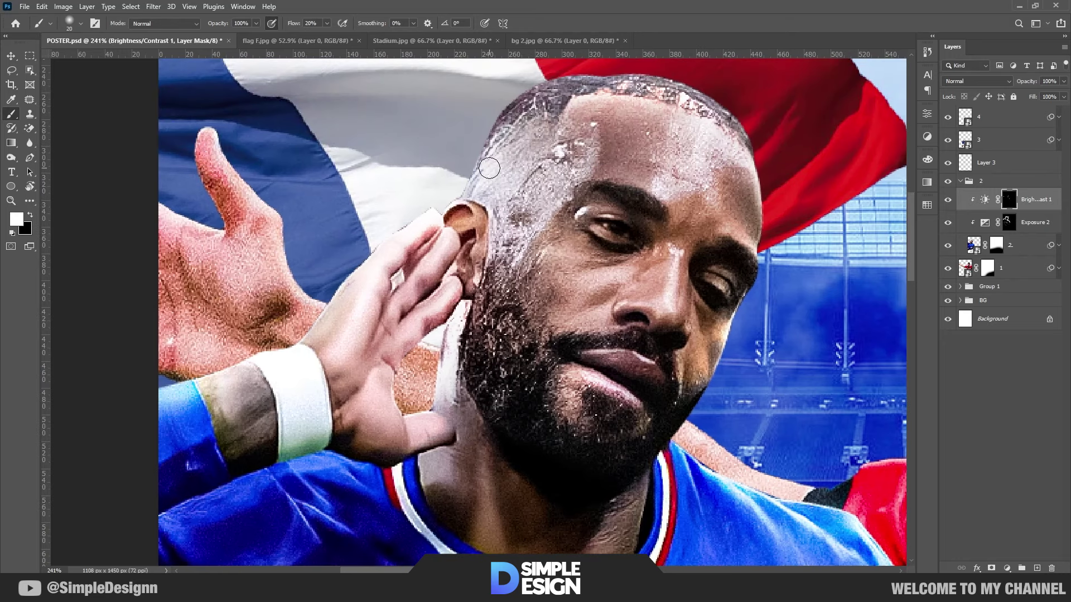
Paint the brightness back onto the French player's head and the jersey around the Nike logo.
{"action": "left_click_drag", "start_coordinate": [480, 178], "coordinate": [507, 110]}
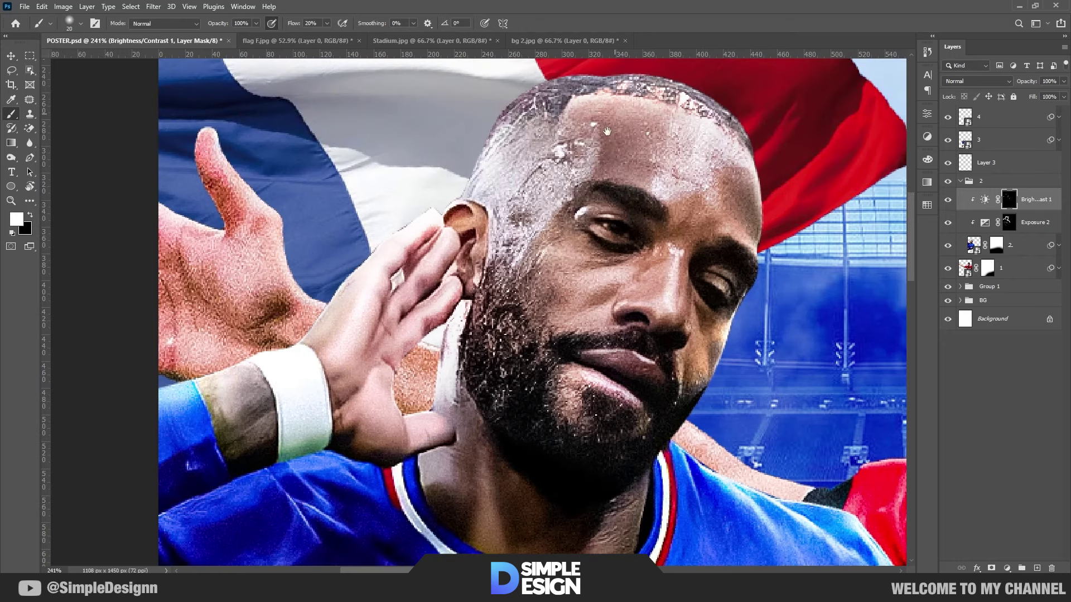
{"action": "scroll", "coordinate": [506, 111], "scroll_direction": "down", "scroll_amount": 2}
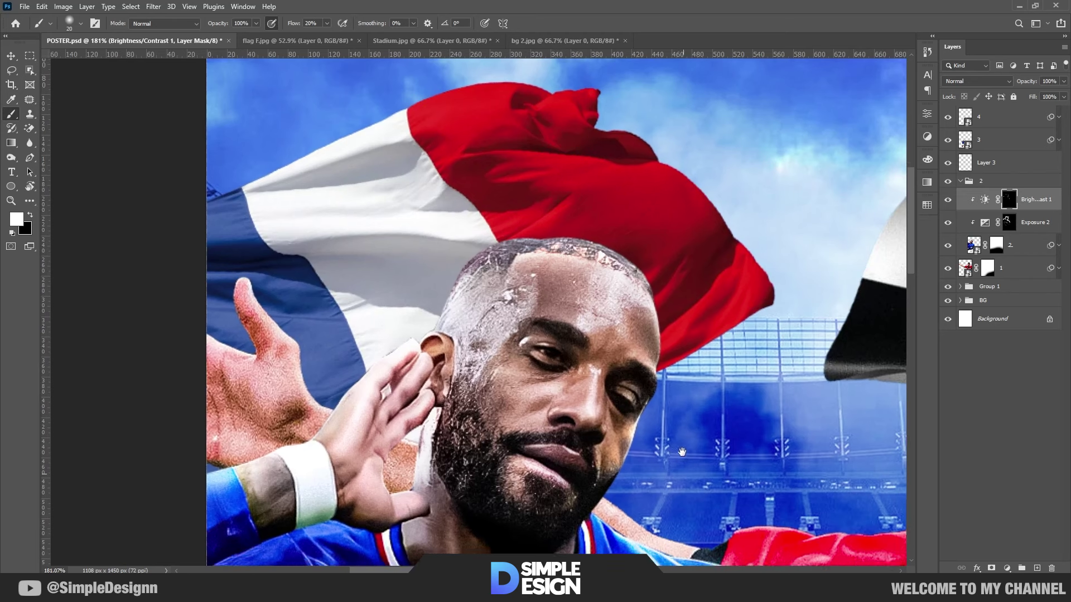
{"action": "scroll", "coordinate": [536, 385], "scroll_direction": "down", "scroll_amount": 5}
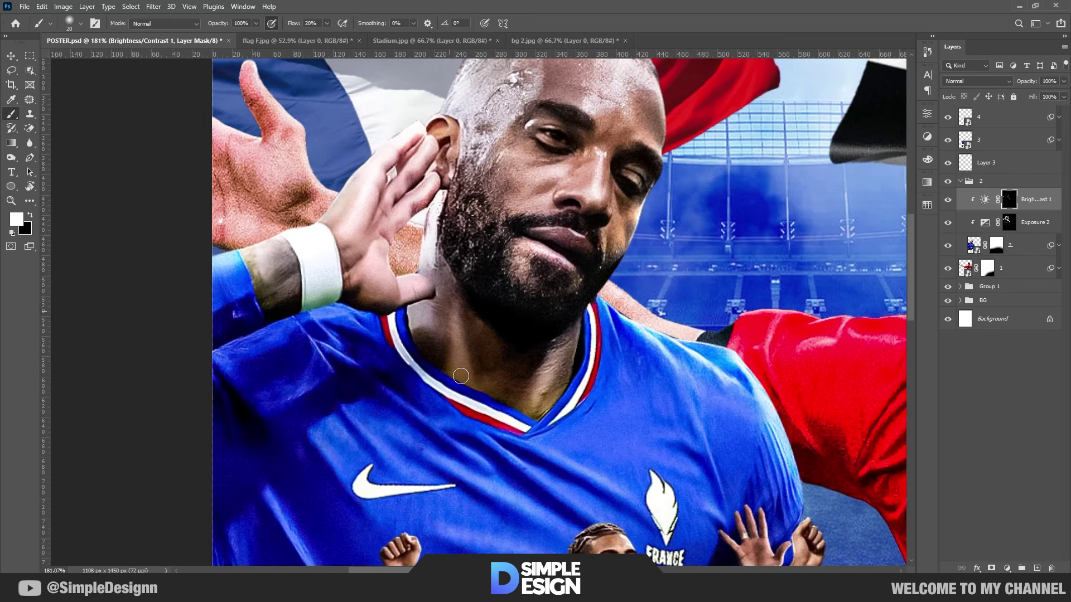
{"action": "scroll", "coordinate": [517, 363], "scroll_direction": "down", "scroll_amount": 4}
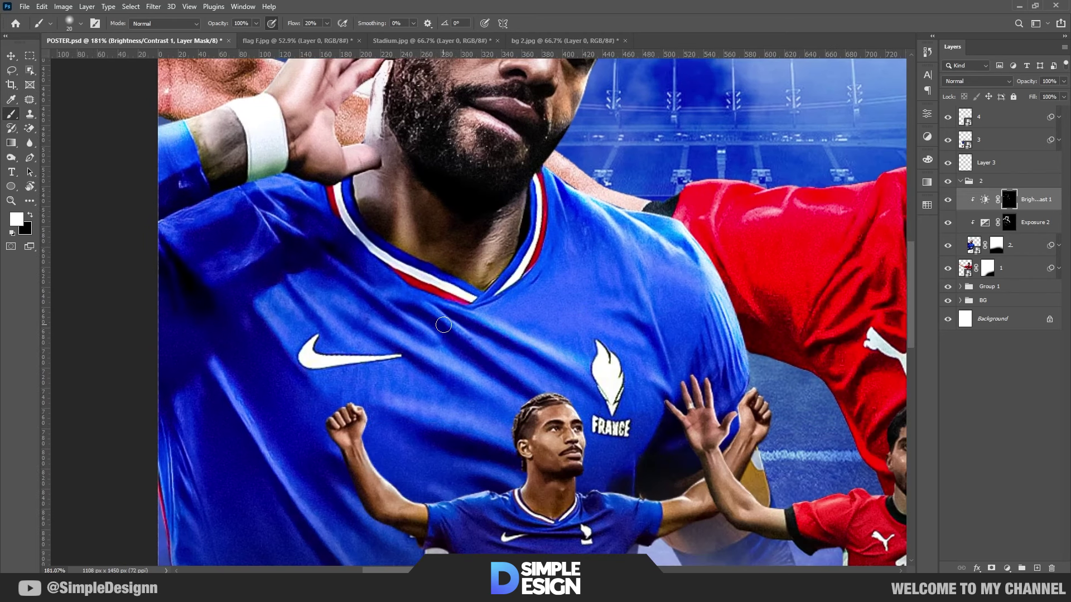
{"action": "left_click_drag", "start_coordinate": [435, 323], "coordinate": [558, 391]}
{"action": "left_click_drag", "start_coordinate": [390, 343], "coordinate": [519, 427]}
{"action": "left_click_drag", "start_coordinate": [412, 407], "coordinate": [507, 444]}
Brighten the jersey's shoulder, sleeve and lower shading.
{"action": "left_click_drag", "start_coordinate": [673, 311], "coordinate": [693, 384]}
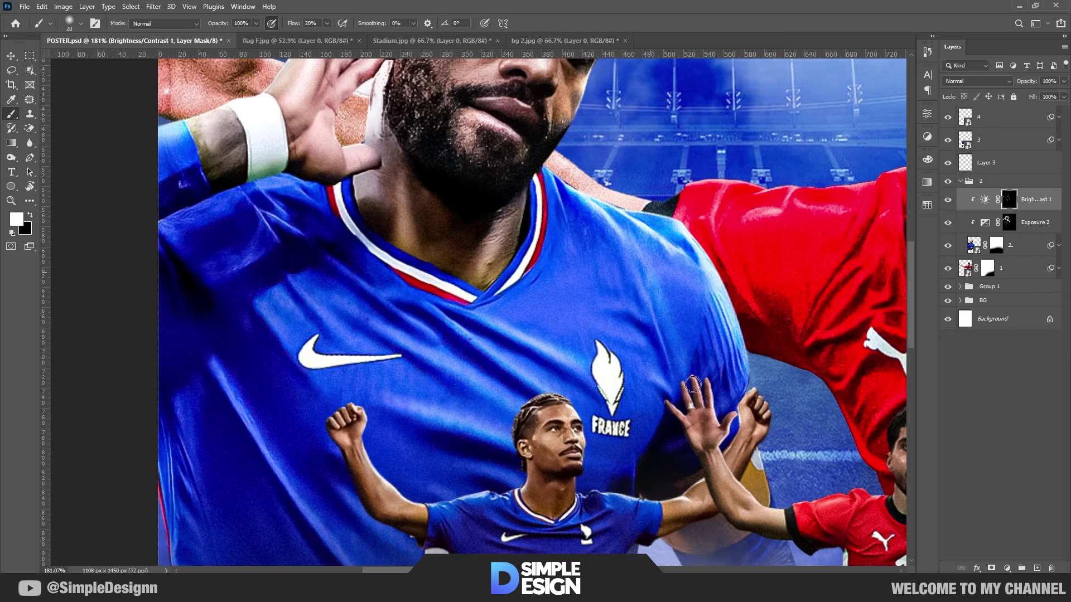
{"action": "left_click_drag", "start_coordinate": [707, 297], "coordinate": [736, 413]}
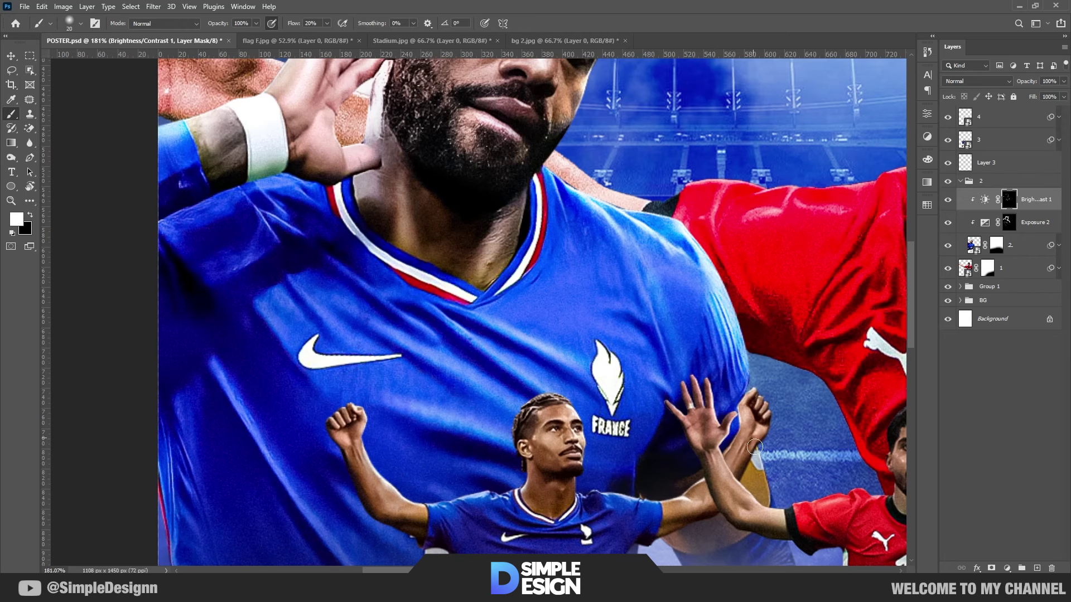
{"action": "left_click_drag", "start_coordinate": [664, 360], "coordinate": [661, 399]}
{"action": "left_click_drag", "start_coordinate": [534, 492], "coordinate": [556, 320]}
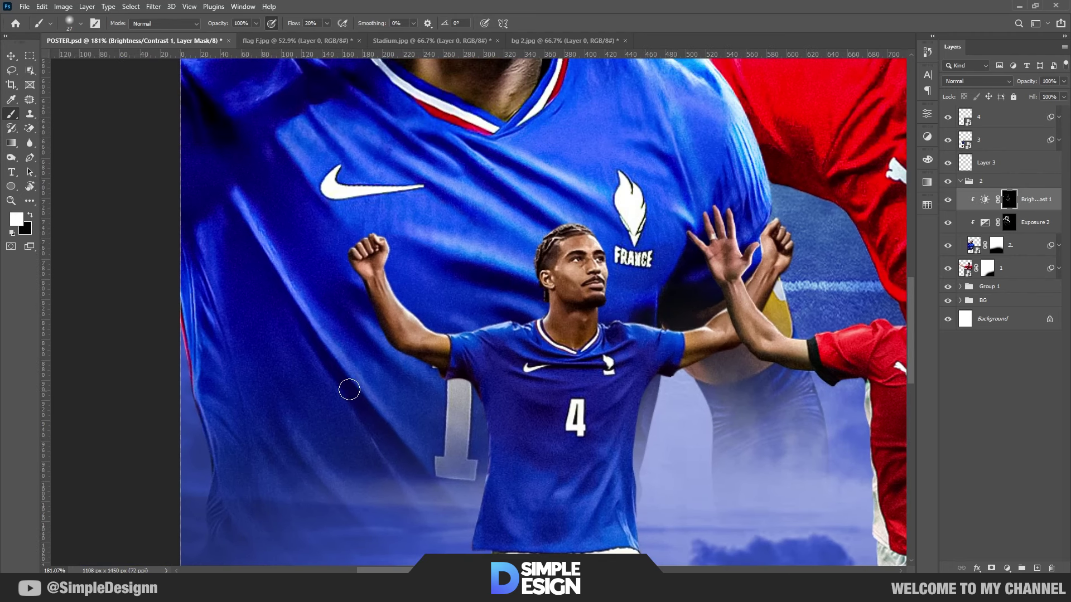
{"action": "left_click_drag", "start_coordinate": [389, 410], "coordinate": [352, 358]}
{"action": "left_click_drag", "start_coordinate": [276, 249], "coordinate": [321, 346]}
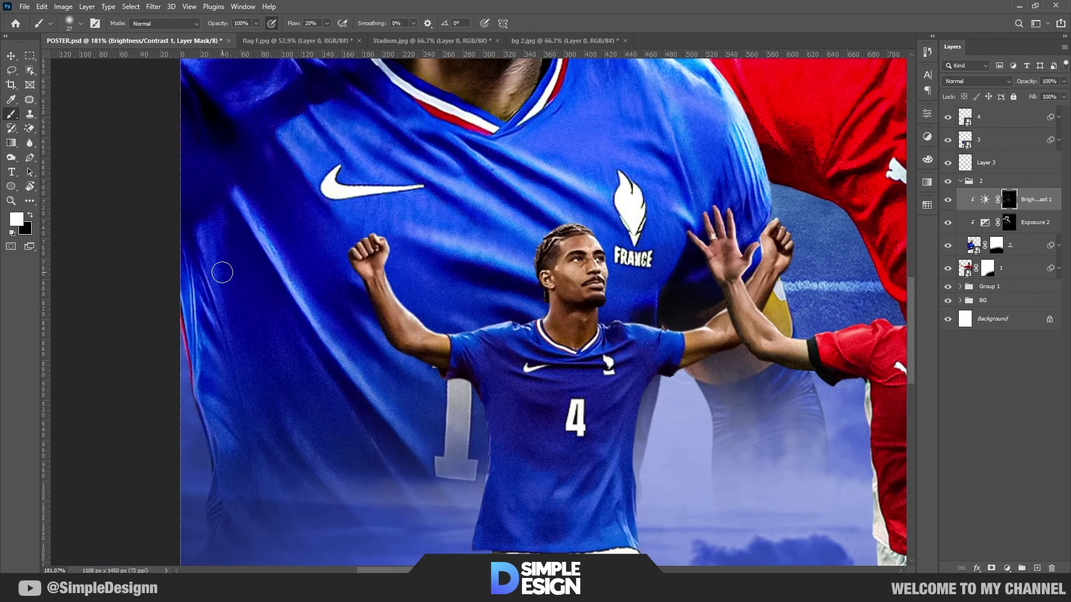
{"action": "scroll", "coordinate": [208, 281], "scroll_direction": "down", "scroll_amount": 3}
{"action": "key", "text": "bracketright"}
{"action": "key", "text": "bracketright"}
{"action": "key", "text": "bracketright"}
{"action": "scroll", "coordinate": [251, 538], "scroll_direction": "down", "scroll_amount": 3}
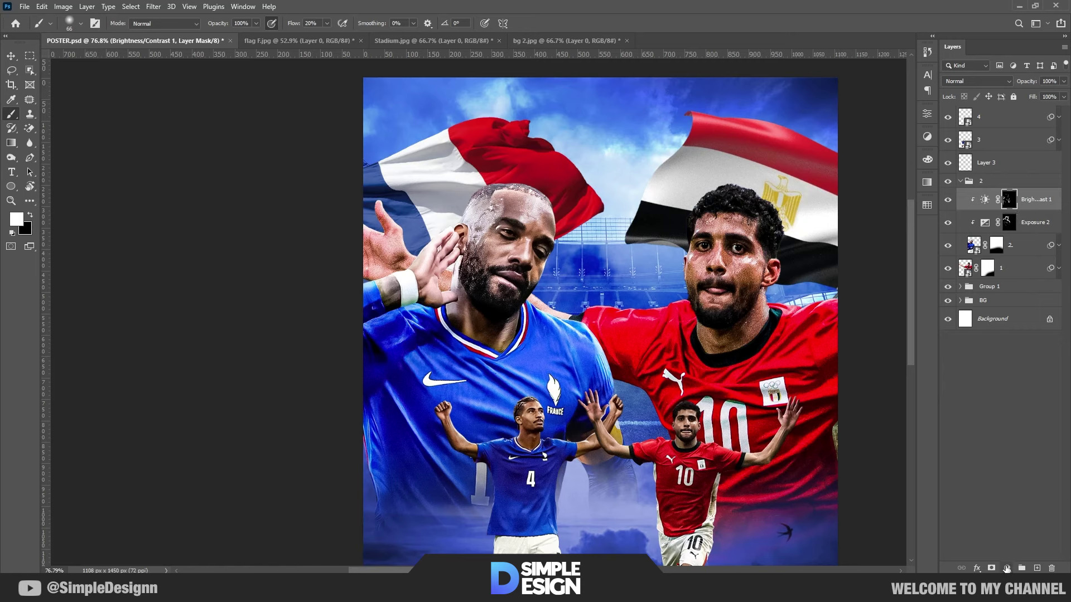
Add Selective Color: Yellows less cyan and yellow, more magenta and black; Reds cyan -17.
{"action": "left_click", "coordinate": [1007, 569]}
{"action": "left_click", "coordinate": [1013, 563]}
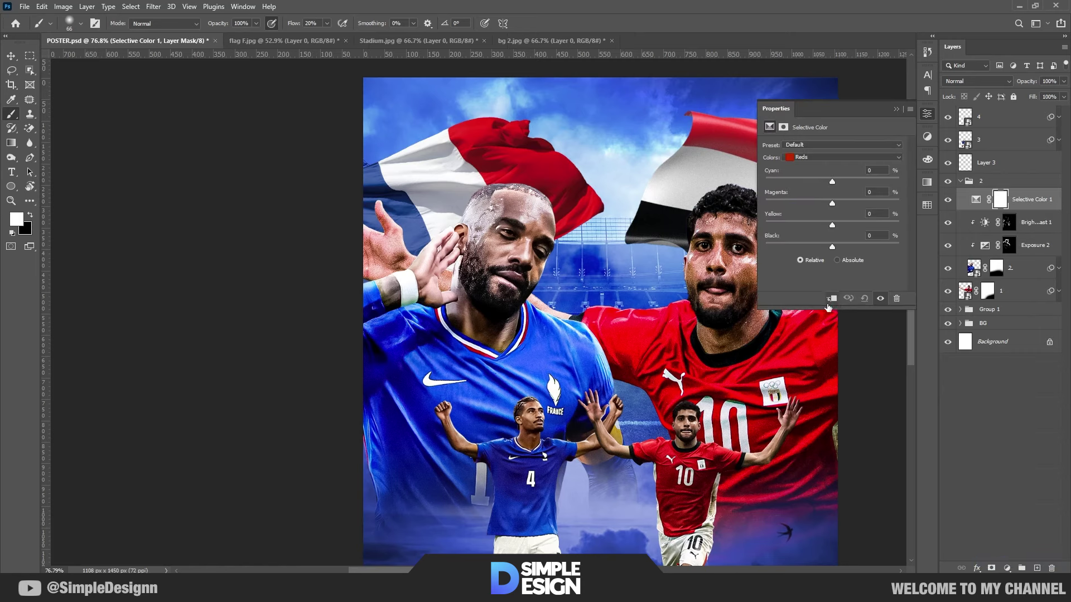
{"action": "scroll", "coordinate": [537, 268], "scroll_direction": "up", "scroll_amount": 3}
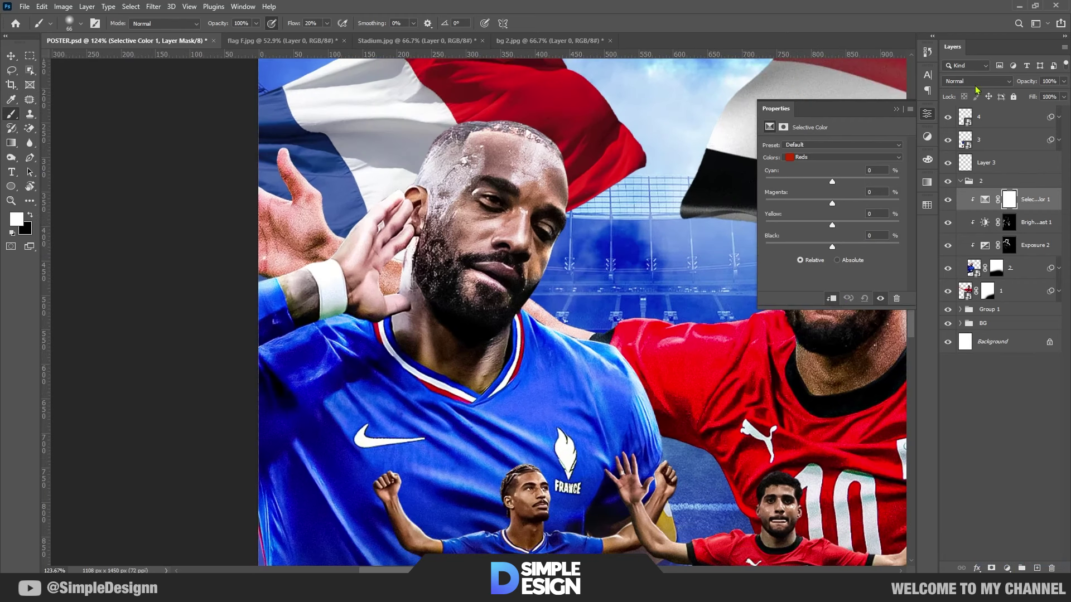
{"action": "left_click", "coordinate": [842, 160]}
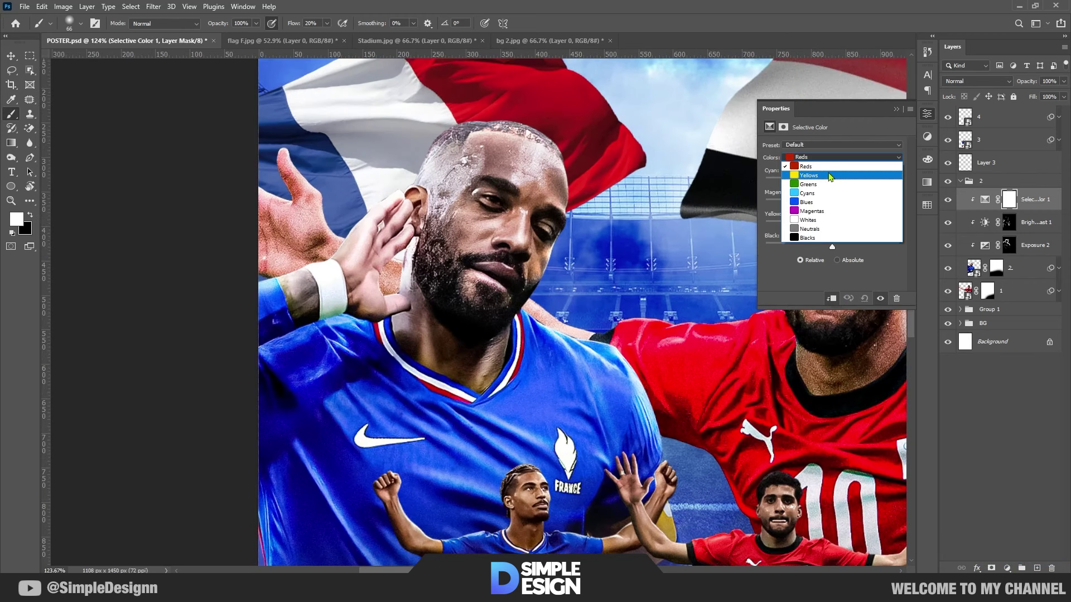
{"action": "left_click", "coordinate": [832, 178]}
{"action": "left_click_drag", "start_coordinate": [833, 182], "coordinate": [813, 182]}
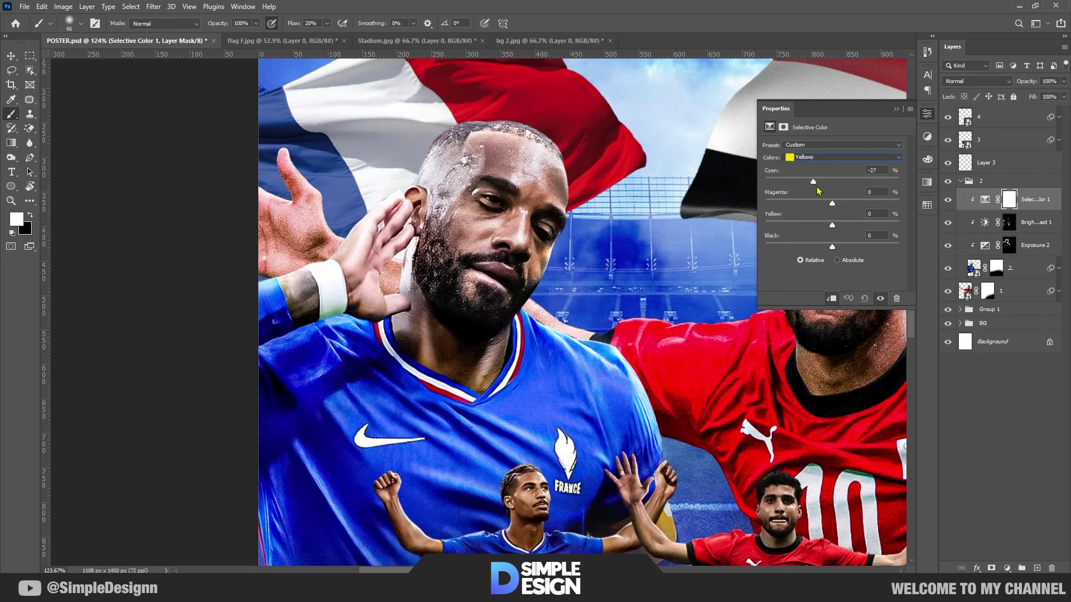
{"action": "mouse_move", "coordinate": [832, 203]}
{"action": "left_mouse_down"}
{"action": "mouse_move", "coordinate": [865, 204]}
{"action": "mouse_move", "coordinate": [820, 225]}
{"action": "mouse_move", "coordinate": [862, 246]}
{"action": "left_mouse_up"}
{"action": "left_click", "coordinate": [881, 299]}
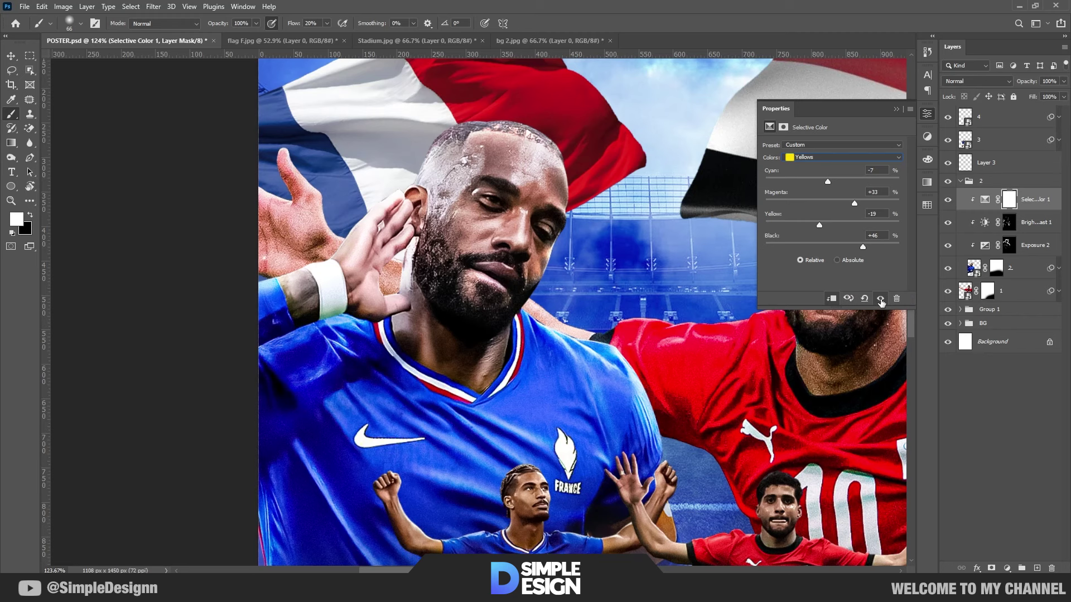
{"action": "left_click", "coordinate": [824, 158]}
{"action": "mouse_move", "coordinate": [833, 182]}
{"action": "left_mouse_down"}
{"action": "mouse_move", "coordinate": [792, 182]}
{"action": "mouse_move", "coordinate": [820, 182]}
{"action": "mouse_move", "coordinate": [814, 204]}
{"action": "mouse_move", "coordinate": [832, 206]}
{"action": "left_mouse_up"}
{"action": "left_click", "coordinate": [832, 203]}
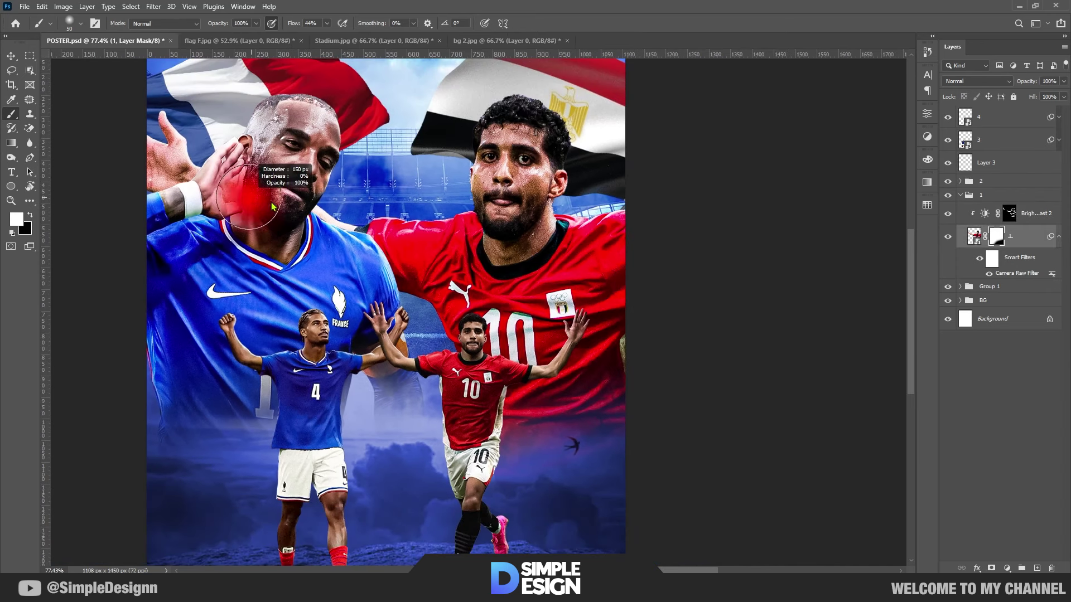
Set the brush to full flow with white as the painting colour.
{"action": "key", "text": "x"}
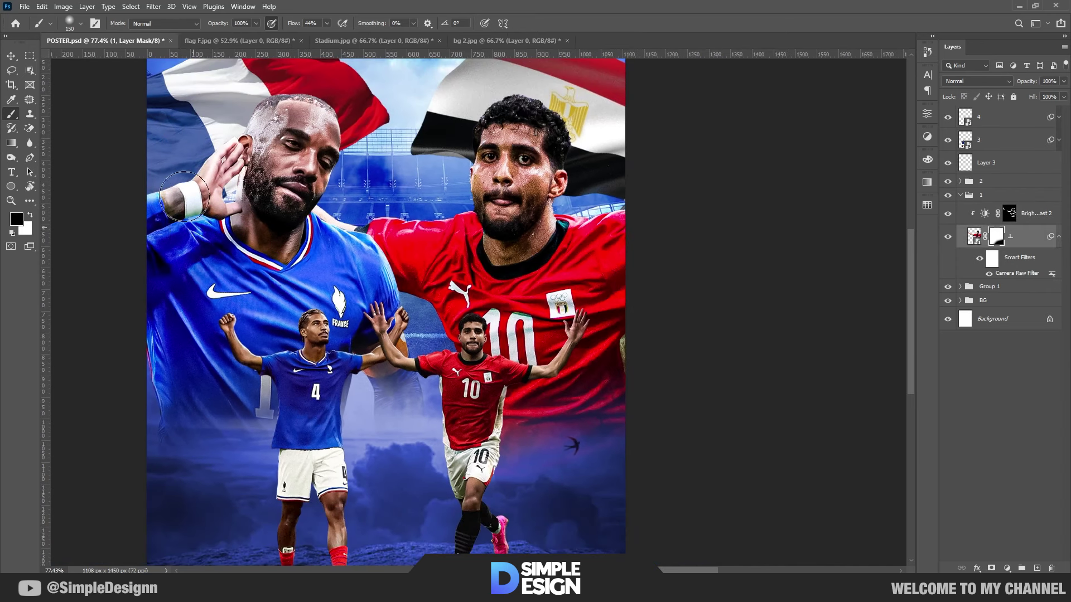
{"action": "left_click_drag", "start_coordinate": [294, 24], "coordinate": [318, 23]}
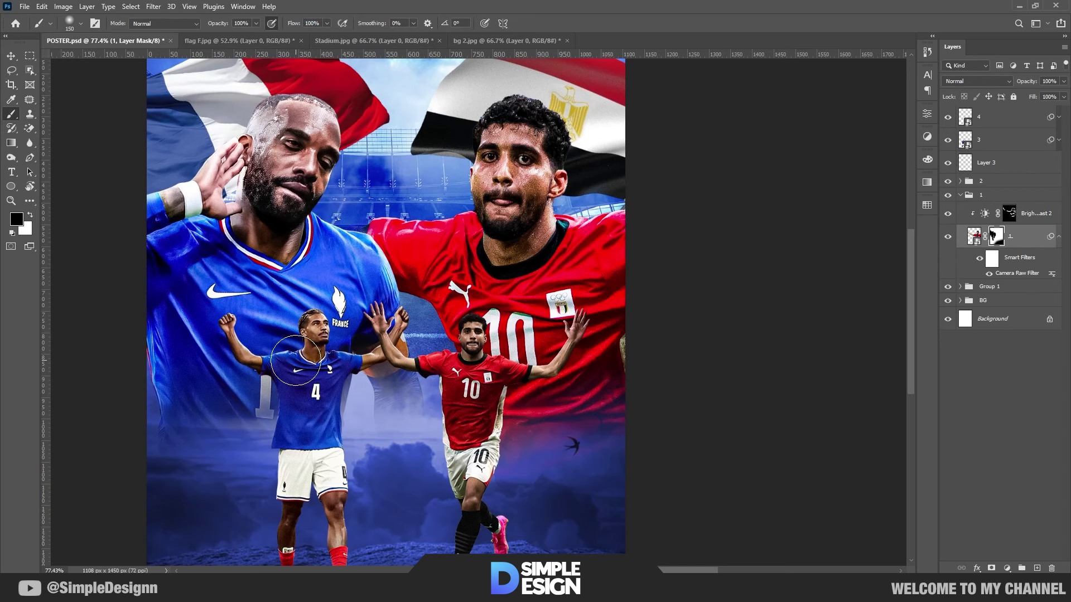
{"action": "scroll", "coordinate": [296, 360], "scroll_direction": "up", "scroll_amount": 3}
{"action": "key", "text": "x"}
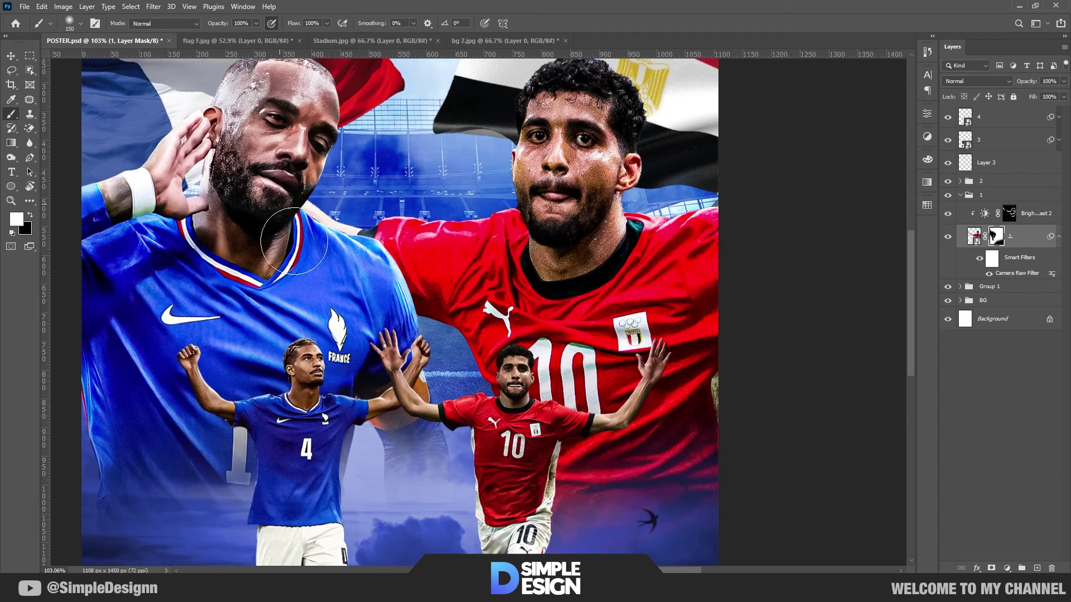
{"action": "scroll", "coordinate": [329, 267], "scroll_direction": "down", "scroll_amount": 3}
{"action": "key", "text": "v"}
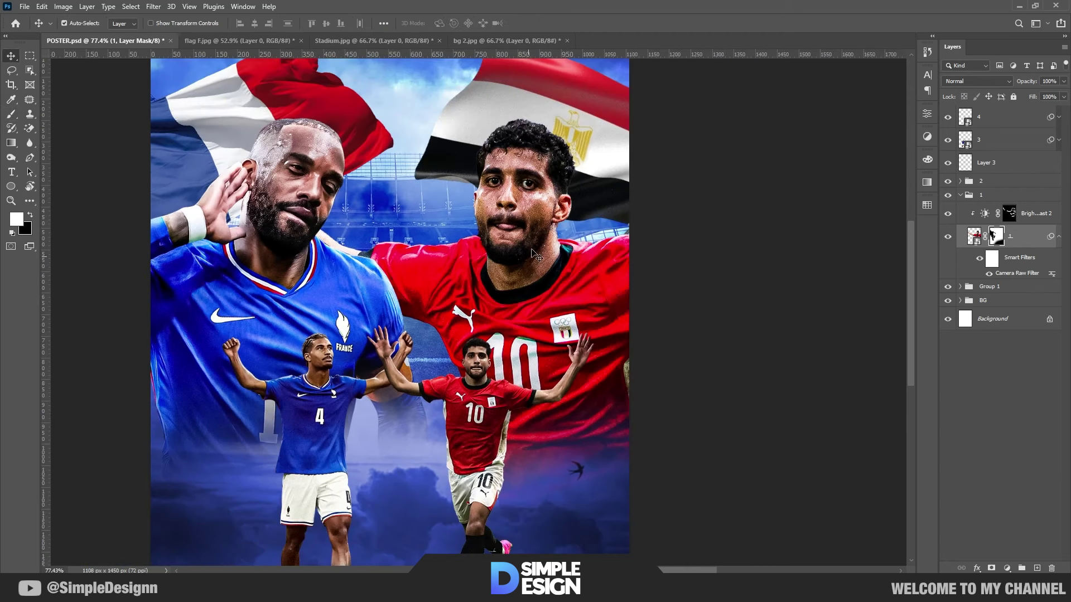
{"action": "scroll", "coordinate": [537, 256], "scroll_direction": "up", "scroll_amount": 5}
Paint white with a small brush on the Brightness/Contrast 2 mask over the Egyptian player's neck.
{"action": "key", "text": "alt+bracketright"}
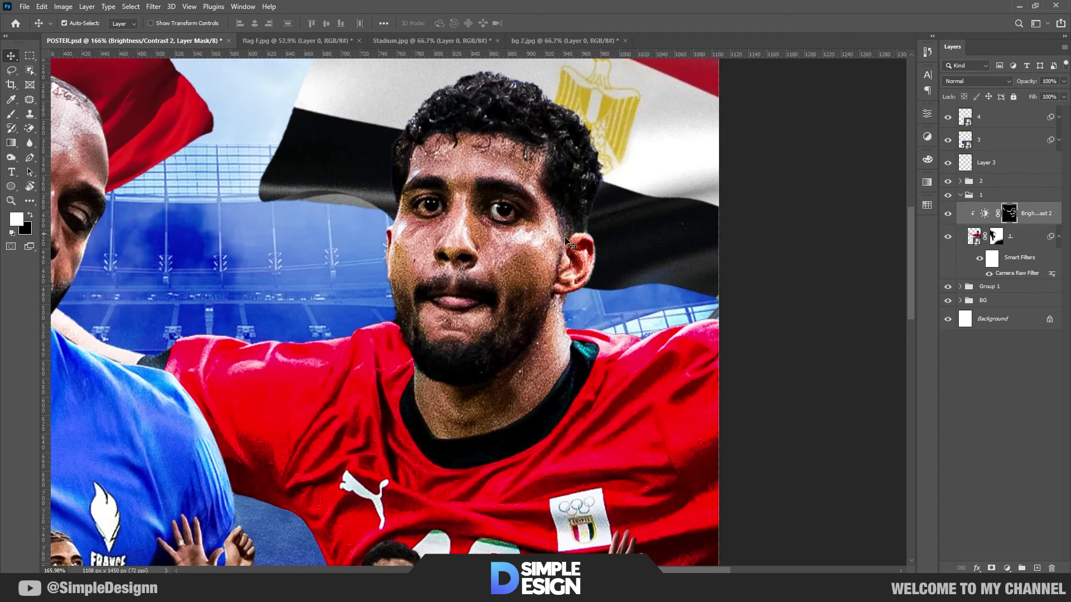
{"action": "scroll", "coordinate": [566, 241], "scroll_direction": "down", "scroll_amount": 1}
{"action": "key", "text": "b"}
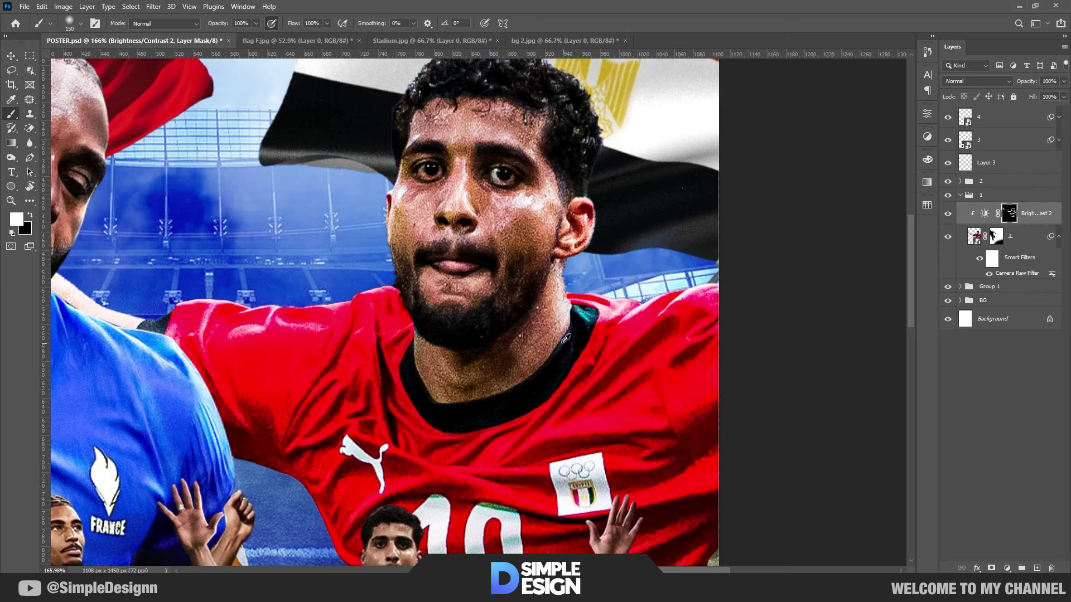
{"action": "key", "text": "bracketleft"}
{"action": "key", "text": "bracketleft"}
{"action": "key", "text": "bracketleft"}
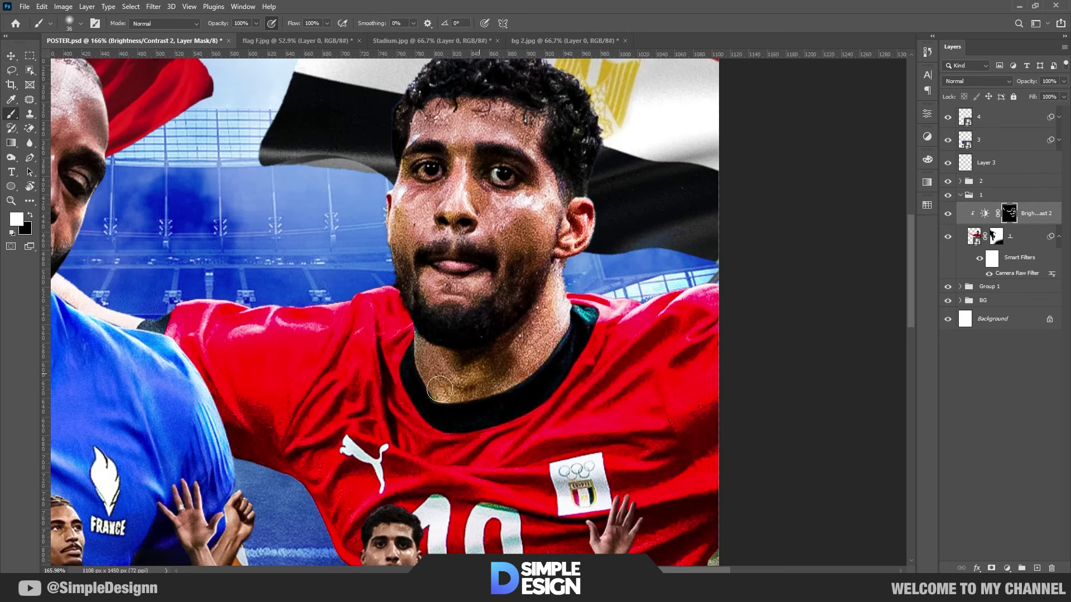
{"action": "left_click_drag", "start_coordinate": [440, 388], "coordinate": [413, 324]}
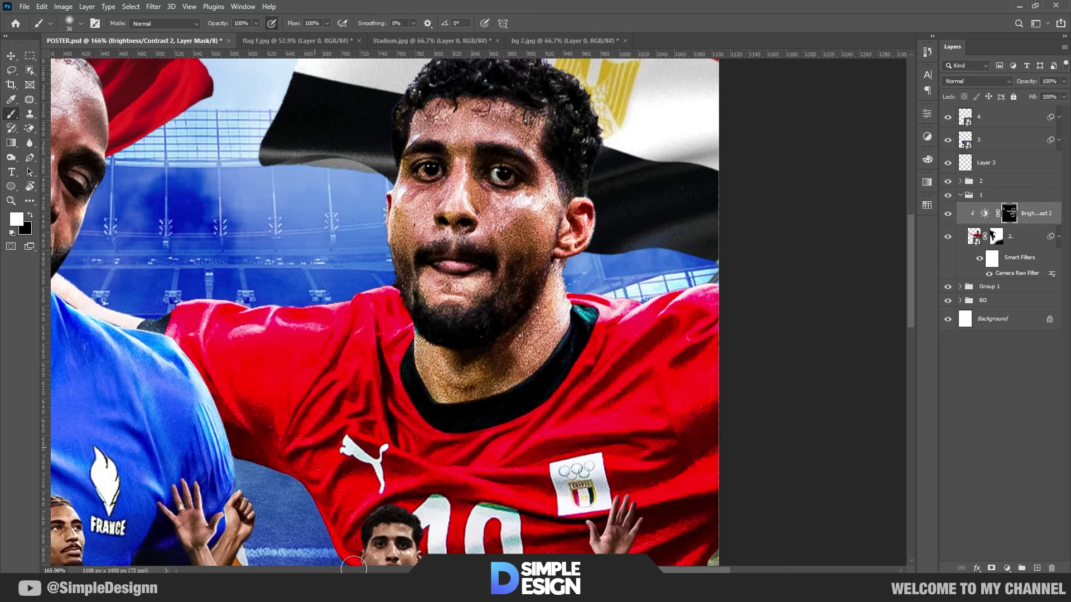
{"action": "scroll", "coordinate": [455, 304], "scroll_direction": "down", "scroll_amount": 3}
{"action": "left_click", "coordinate": [1007, 568]}
Paint white on the Exposure 3 mask over face, hair and brow, lowering flow to 27%.
{"action": "mouse_move", "coordinate": [345, 279]}
{"action": "left_mouse_down"}
{"action": "mouse_move", "coordinate": [527, 312]}
{"action": "mouse_move", "coordinate": [502, 335]}
{"action": "left_mouse_up"}
{"action": "scroll", "coordinate": [553, 333], "scroll_direction": "up", "scroll_amount": 3}
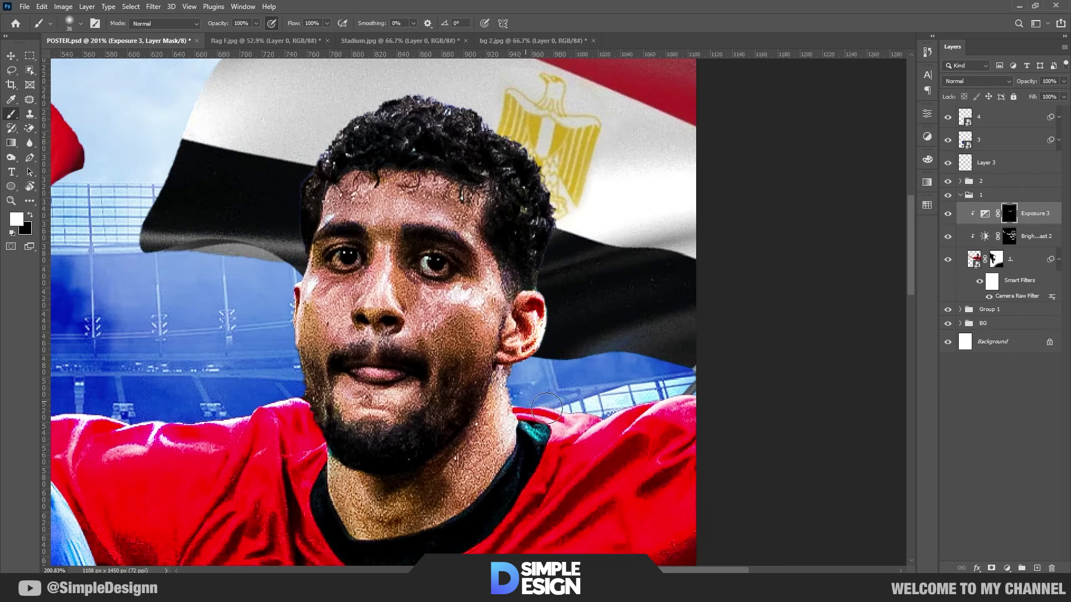
{"action": "left_click_drag", "start_coordinate": [293, 24], "coordinate": [267, 24]}
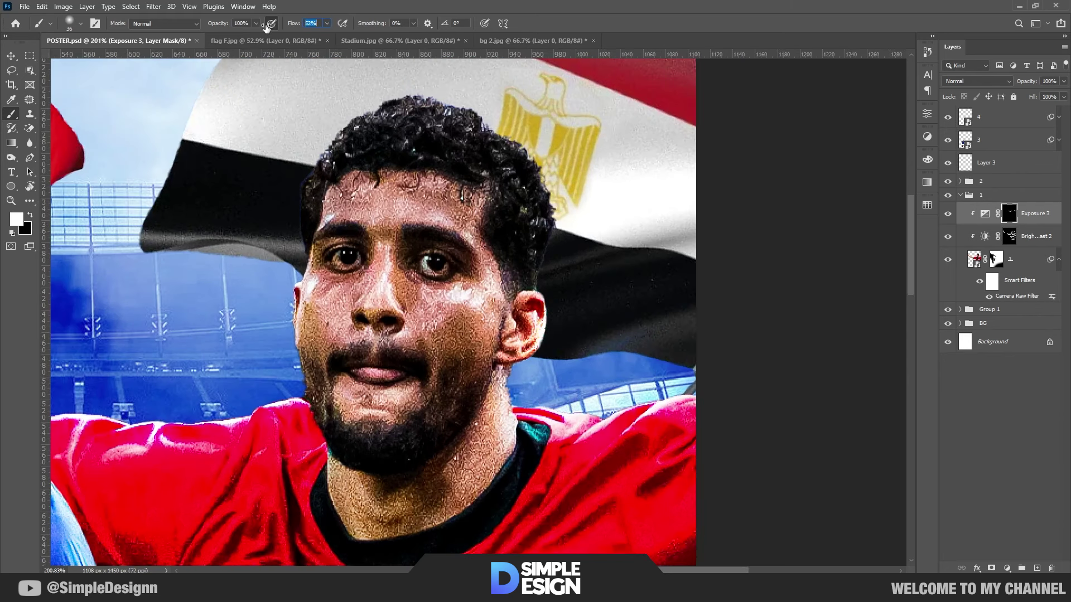
{"action": "left_click_drag", "start_coordinate": [566, 192], "coordinate": [464, 115]}
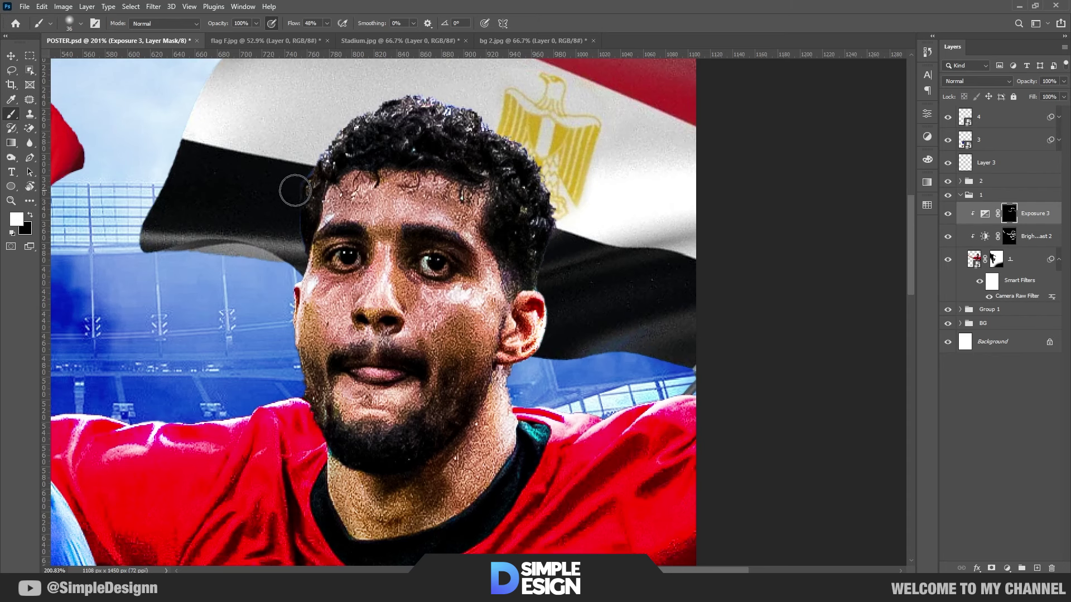
{"action": "left_click_drag", "start_coordinate": [334, 217], "coordinate": [461, 240]}
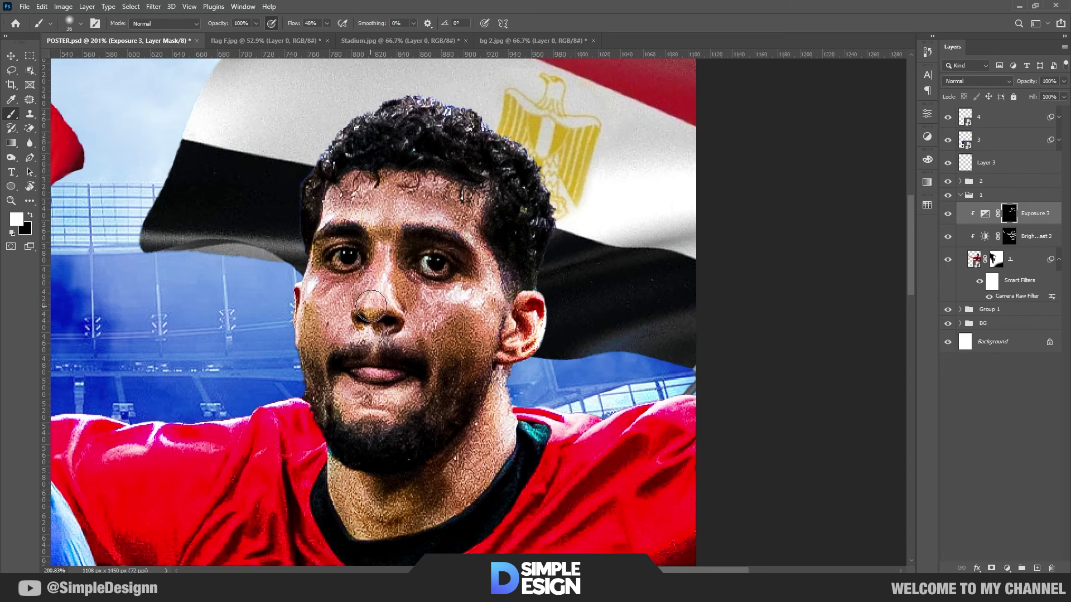
{"action": "left_click_drag", "start_coordinate": [459, 439], "coordinate": [491, 299]}
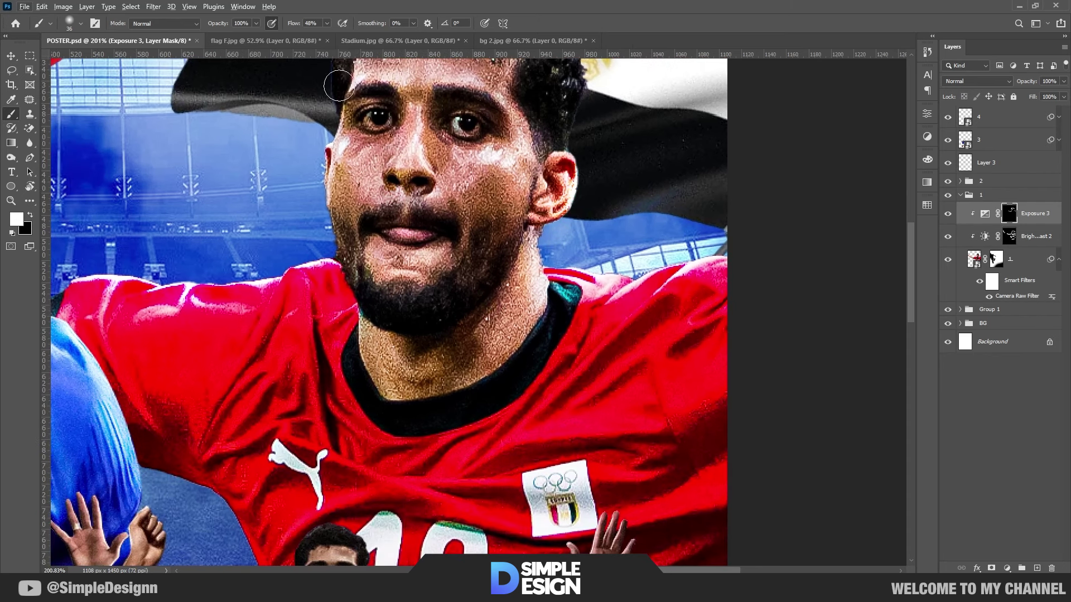
{"action": "left_click_drag", "start_coordinate": [294, 25], "coordinate": [282, 26]}
Paint black on layer 1's mask to hide the khaki strip at the right edge.
{"action": "scroll", "coordinate": [357, 335], "scroll_direction": "down", "scroll_amount": 3}
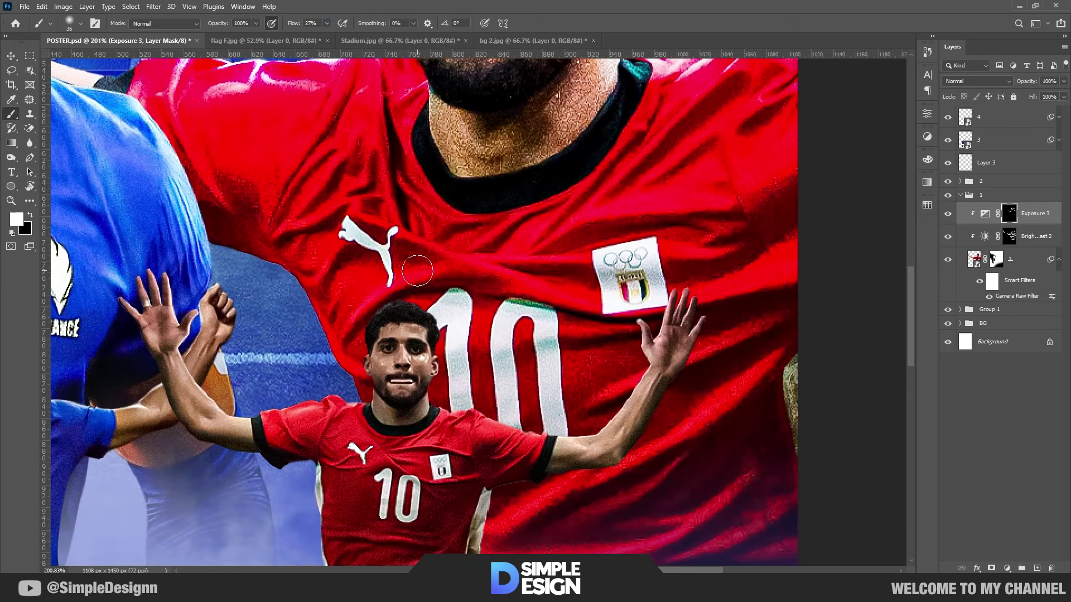
{"action": "scroll", "coordinate": [660, 492], "scroll_direction": "down", "scroll_amount": 3}
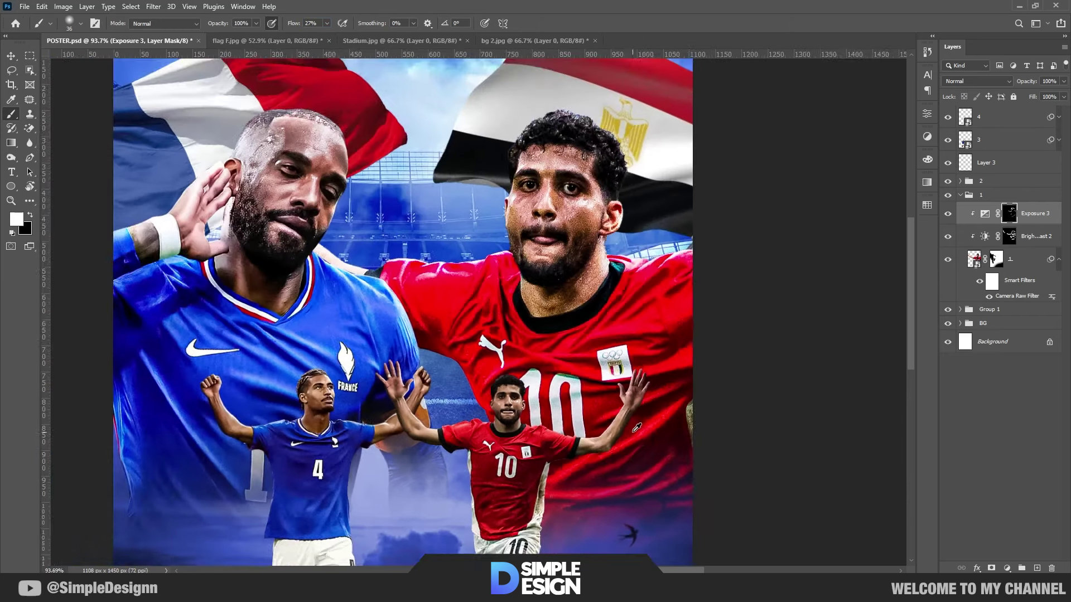
{"action": "scroll", "coordinate": [640, 307], "scroll_direction": "down", "scroll_amount": 2}
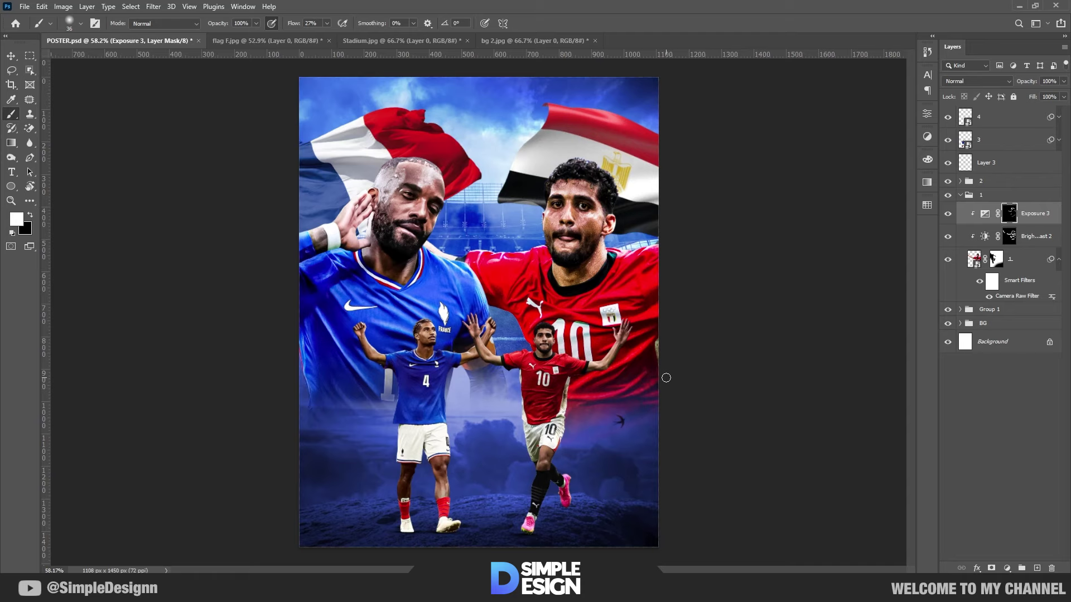
{"action": "scroll", "coordinate": [650, 354], "scroll_direction": "up", "scroll_amount": 2}
{"action": "scroll", "coordinate": [659, 355], "scroll_direction": "up", "scroll_amount": 2}
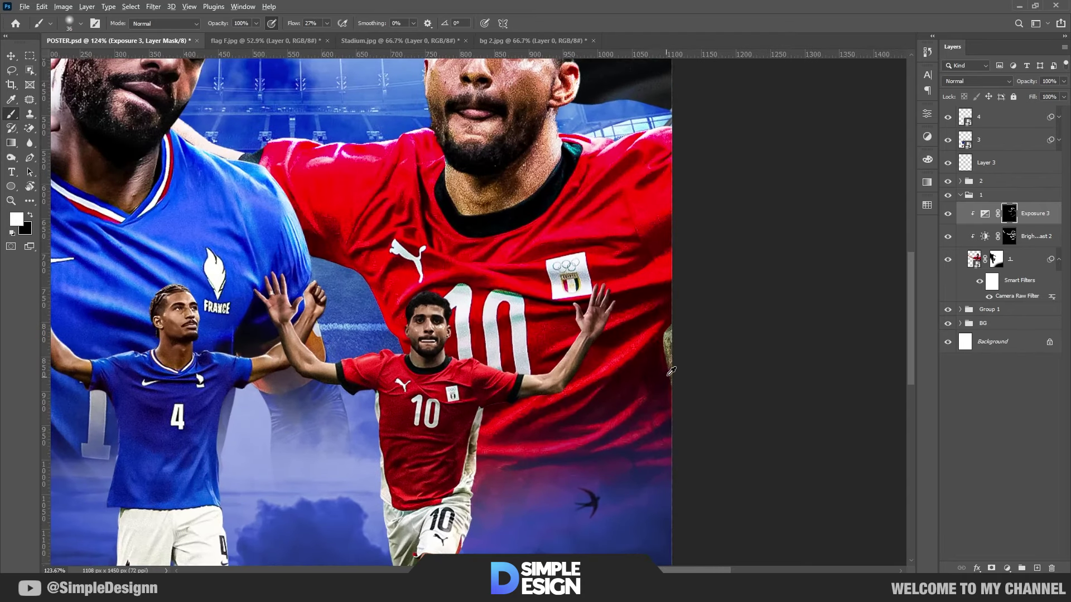
{"action": "scroll", "coordinate": [707, 407], "scroll_direction": "up", "scroll_amount": 3}
{"action": "left_click", "coordinate": [996, 262]}
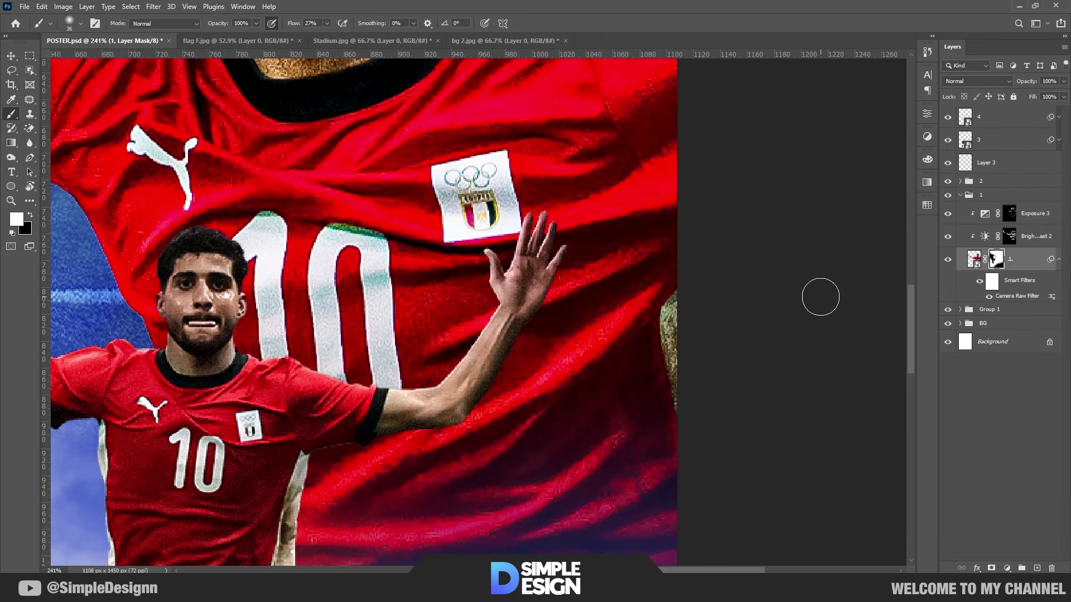
{"action": "key", "text": "x"}
{"action": "mouse_move", "coordinate": [672, 319]}
{"action": "left_mouse_down"}
{"action": "mouse_move", "coordinate": [688, 420]}
{"action": "mouse_move", "coordinate": [680, 302]}
{"action": "left_mouse_up"}
{"action": "scroll", "coordinate": [729, 394], "scroll_direction": "down", "scroll_amount": 2}
{"action": "scroll", "coordinate": [693, 418], "scroll_direction": "down", "scroll_amount": 1}
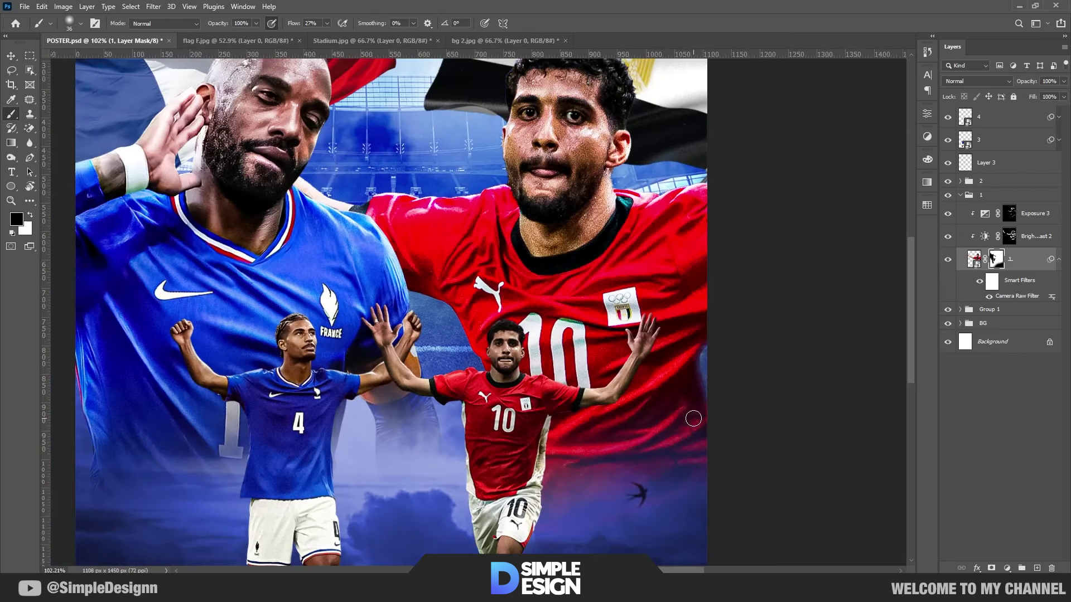
{"action": "scroll", "coordinate": [692, 419], "scroll_direction": "down", "scroll_amount": 1}
{"action": "scroll", "coordinate": [573, 235], "scroll_direction": "up", "scroll_amount": 1}
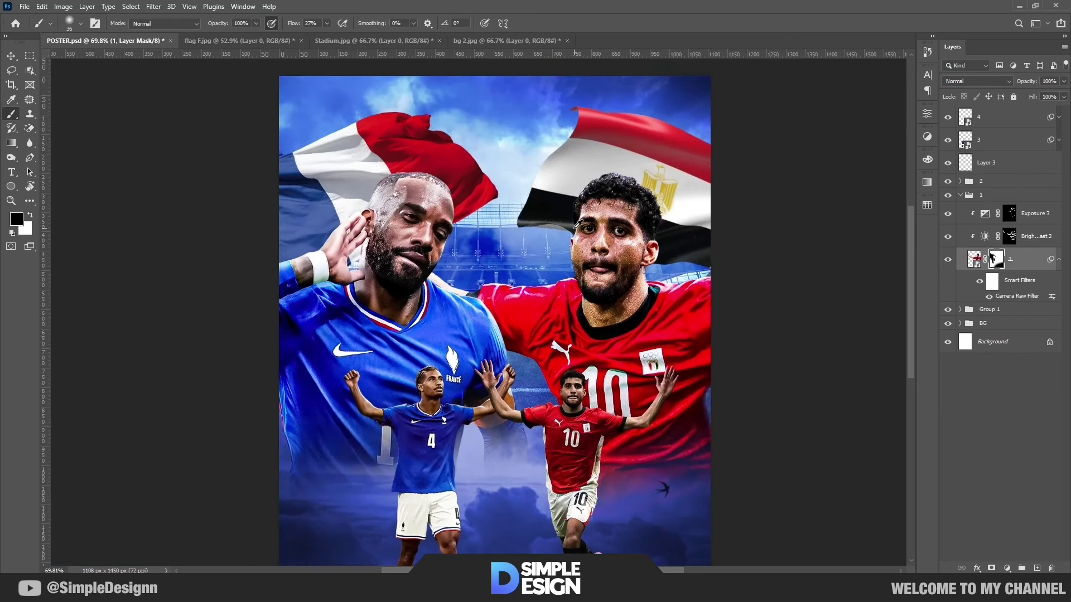
{"action": "scroll", "coordinate": [573, 234], "scroll_direction": "up", "scroll_amount": 1}
Add a Selective Color adjustment above Exposure 3, clipped to the Egyptian player.
{"action": "key", "text": "v"}
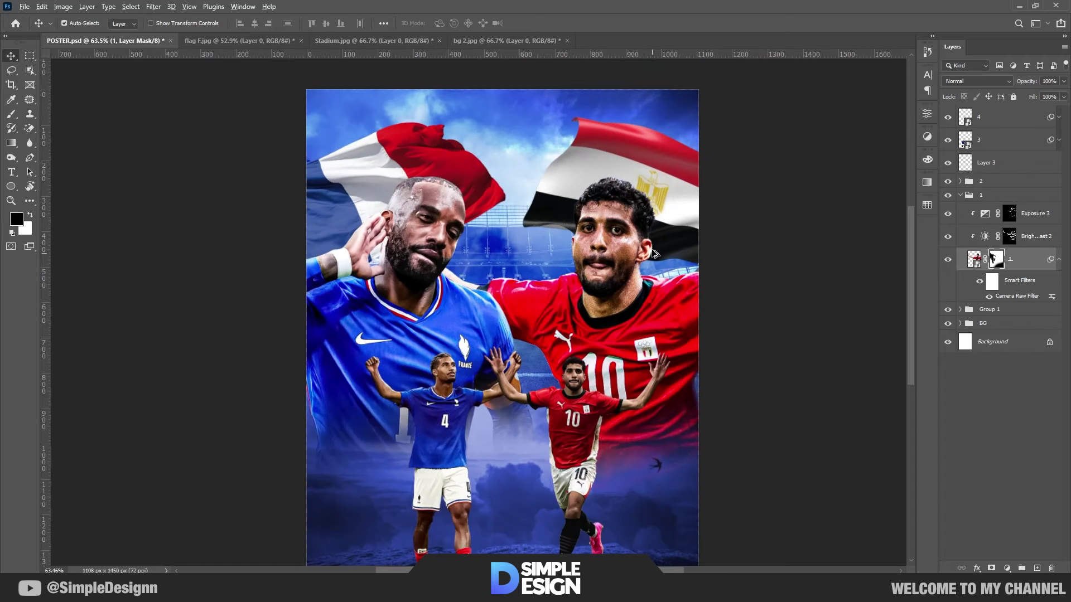
{"action": "scroll", "coordinate": [656, 254], "scroll_direction": "up", "scroll_amount": 3}
{"action": "left_click", "coordinate": [1043, 216]}
{"action": "left_click", "coordinate": [1007, 569]}
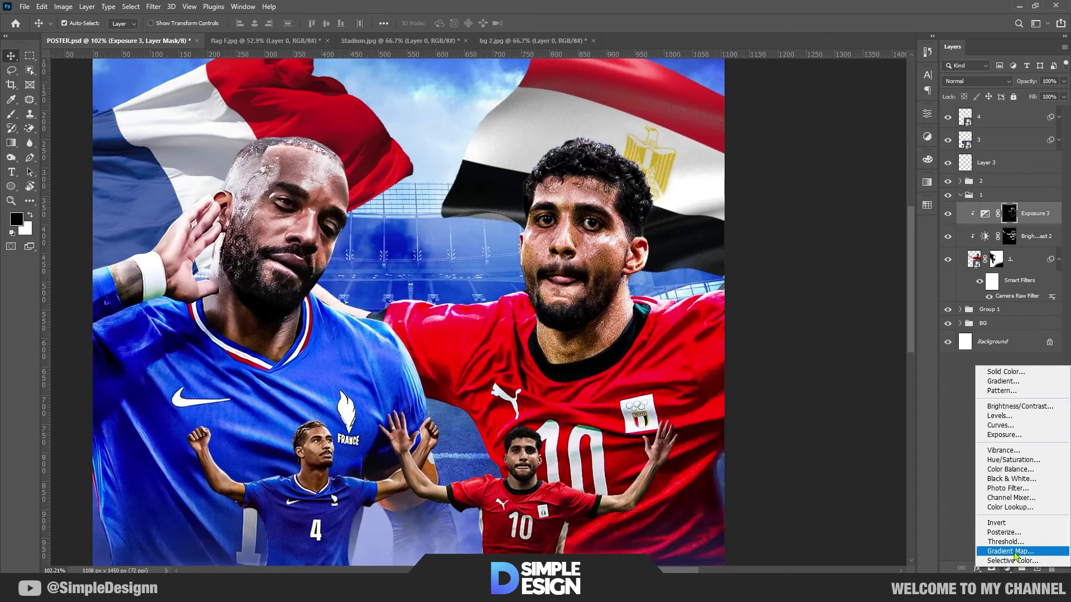
{"action": "left_click", "coordinate": [1007, 546]}
{"action": "left_click", "coordinate": [836, 300]}
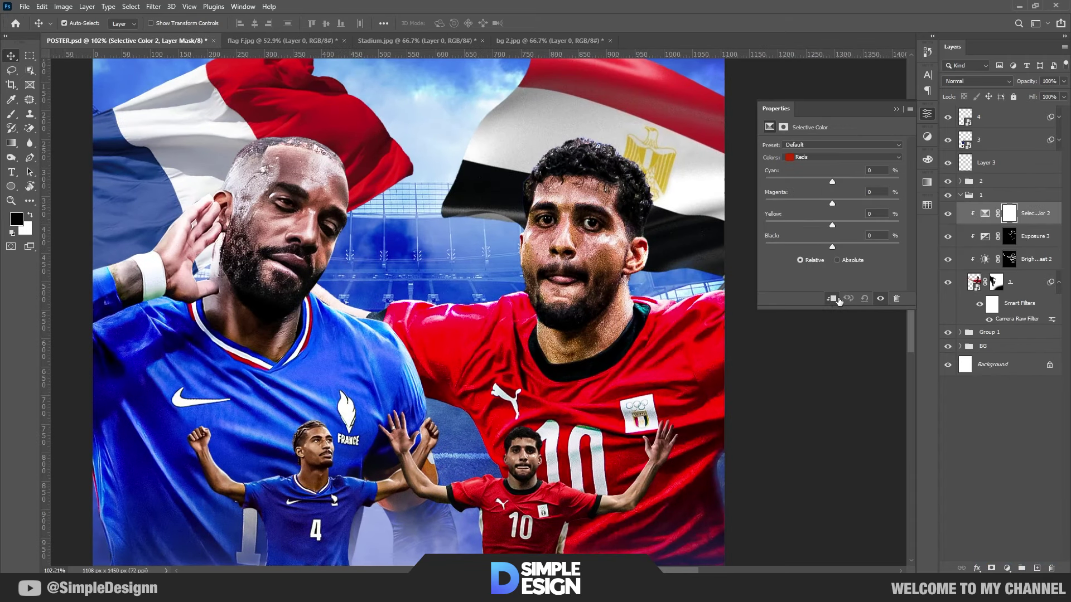
Set the Reds to -10, -5, -5, +7, reducing magenta, then adjust the Yellows.
{"action": "left_click", "coordinate": [835, 158]}
{"action": "left_click", "coordinate": [829, 177]}
{"action": "left_click", "coordinate": [829, 158]}
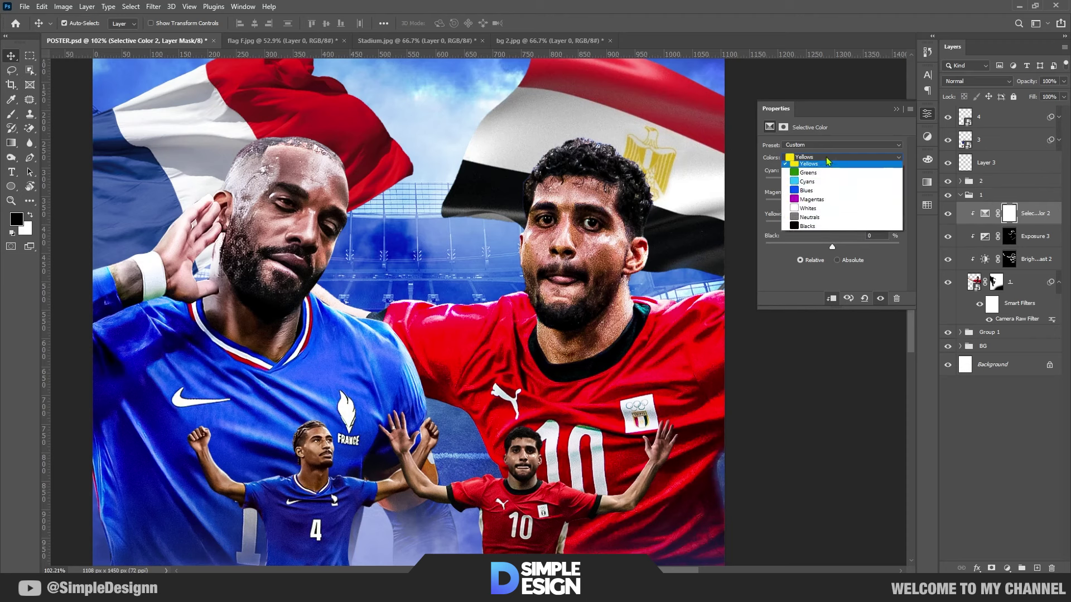
{"action": "left_click", "coordinate": [828, 163]}
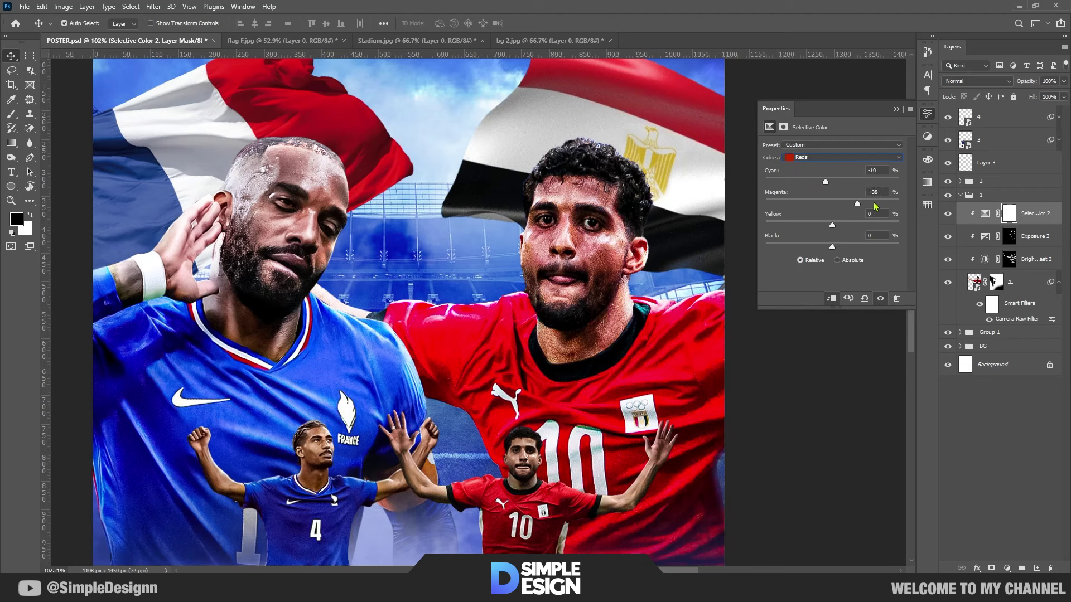
{"action": "left_click_drag", "start_coordinate": [874, 207], "coordinate": [832, 215]}
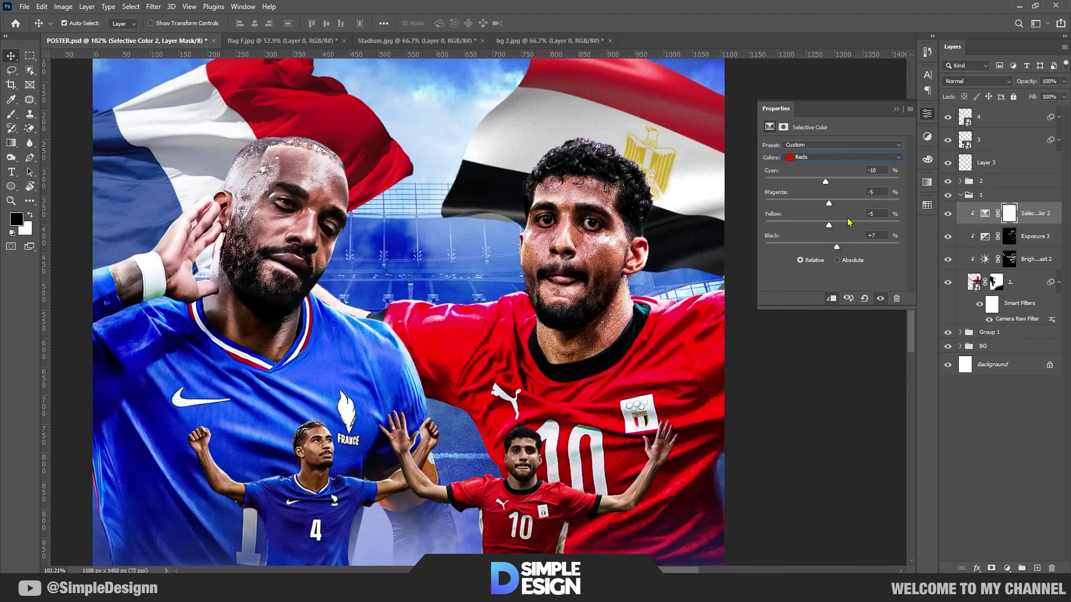
{"action": "left_click", "coordinate": [850, 158]}
{"action": "scroll", "coordinate": [614, 299], "scroll_direction": "down", "scroll_amount": 2}
Collapse group 1 and wrap layer 3, the two small players, in a new group named 3.
{"action": "left_click", "coordinate": [896, 110]}
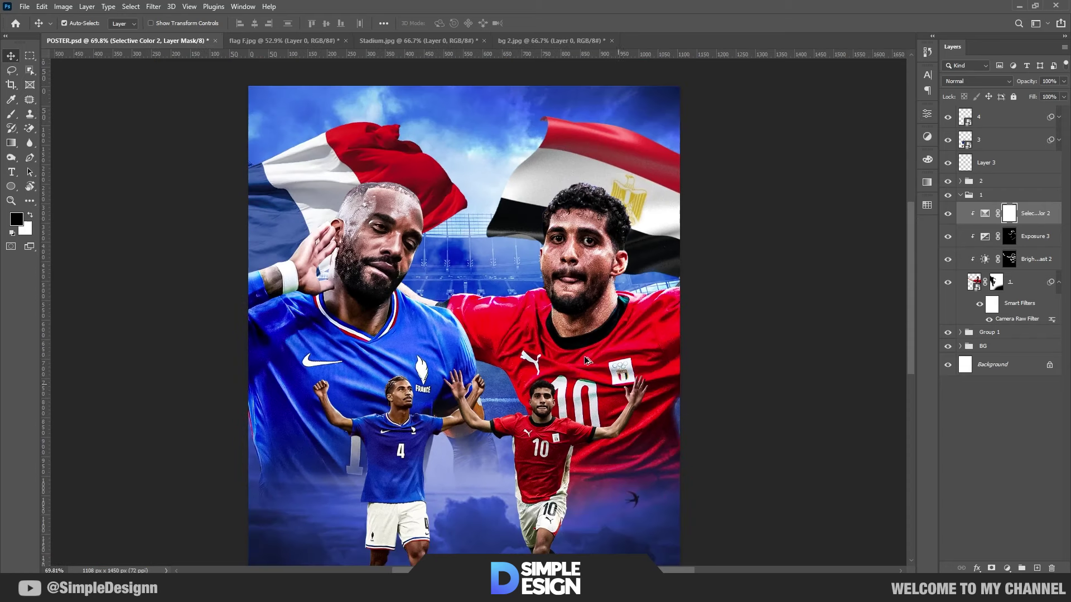
{"action": "scroll", "coordinate": [584, 356], "scroll_direction": "down", "scroll_amount": 4, "text": "alt"}
{"action": "scroll", "coordinate": [510, 348], "scroll_direction": "down", "scroll_amount": 2, "text": "alt"}
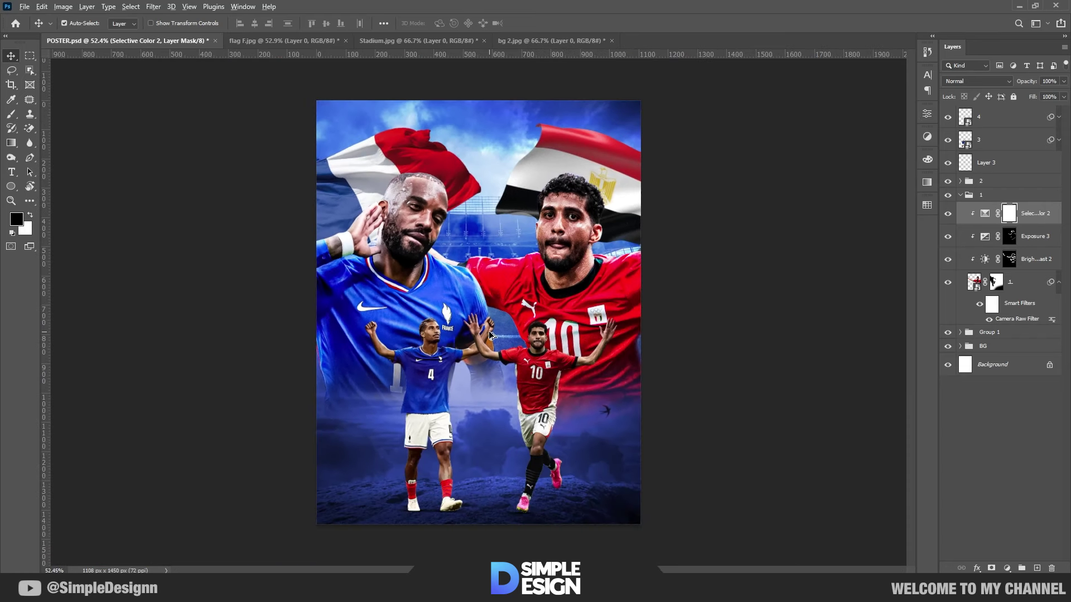
{"action": "left_click", "coordinate": [961, 196]}
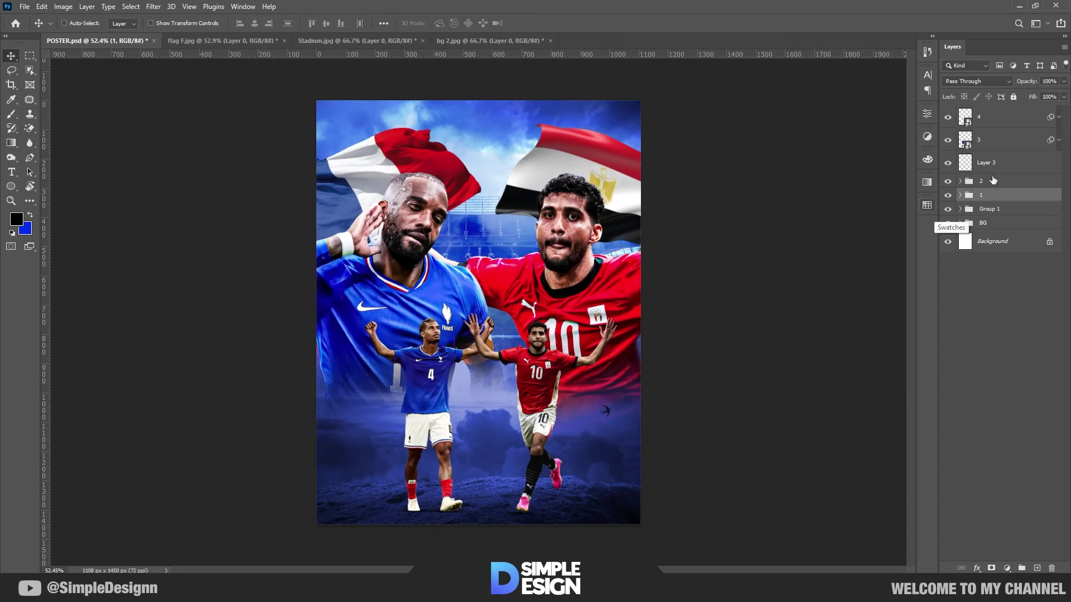
{"action": "left_click", "coordinate": [1000, 145]}
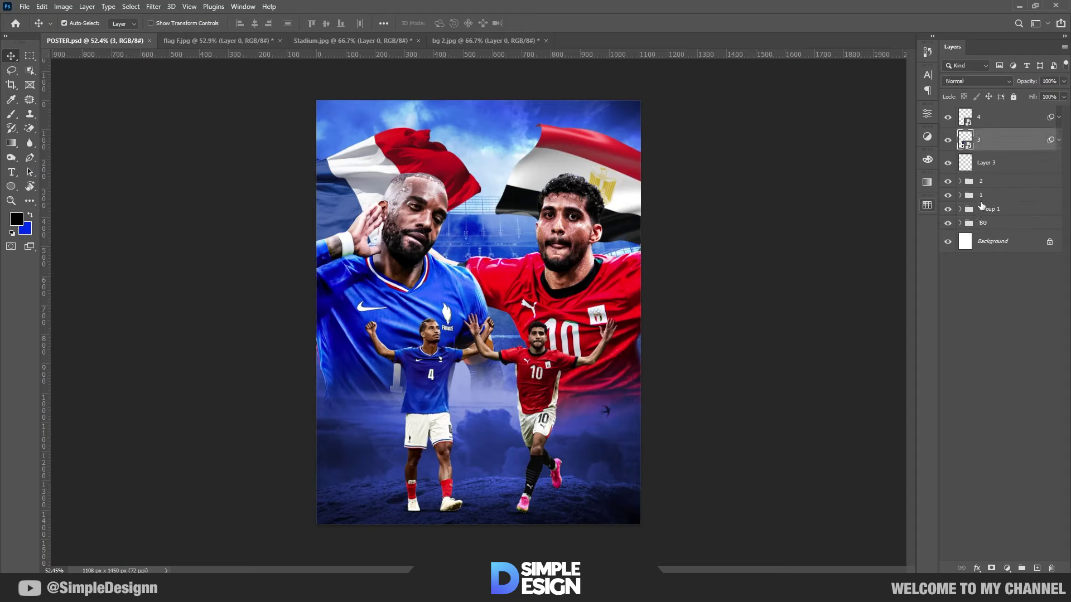
{"action": "key", "text": "ctrl+g"}
{"action": "type", "text": "3"}
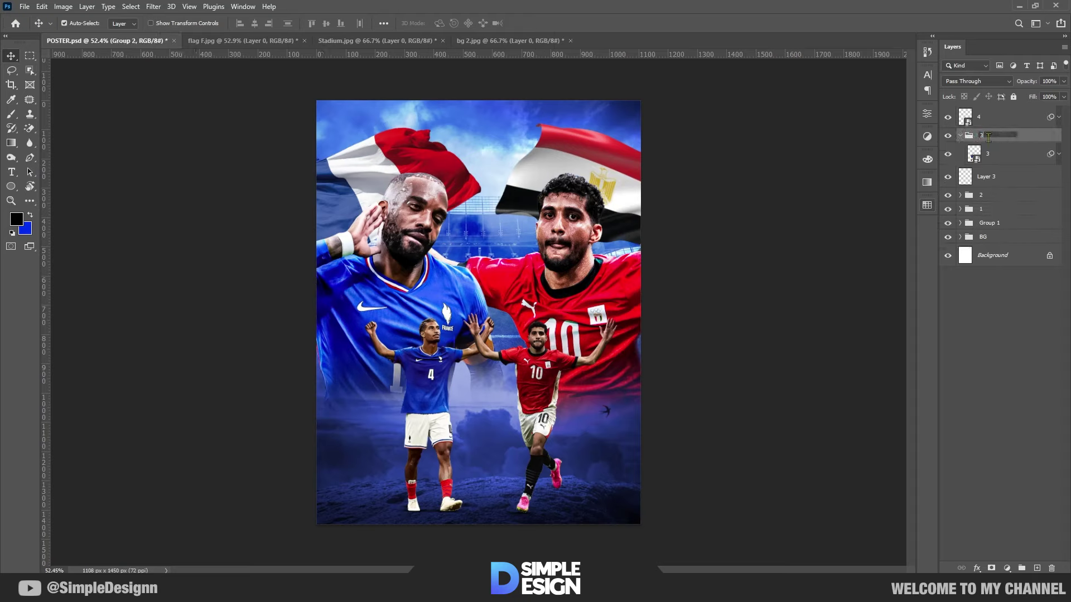
{"action": "key", "text": "Return"}
{"action": "left_click", "coordinate": [1004, 158]}
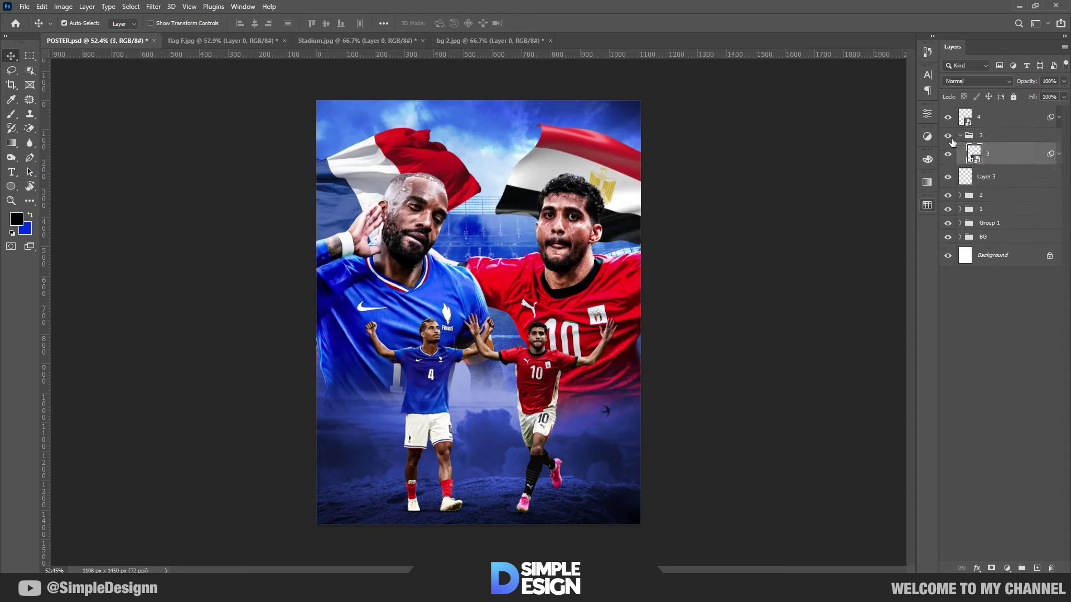
{"action": "left_click", "coordinate": [949, 139]}
Add an Exposure adjustment clipped to layer 3 and set it to -3.00.
{"action": "left_click", "coordinate": [1006, 568]}
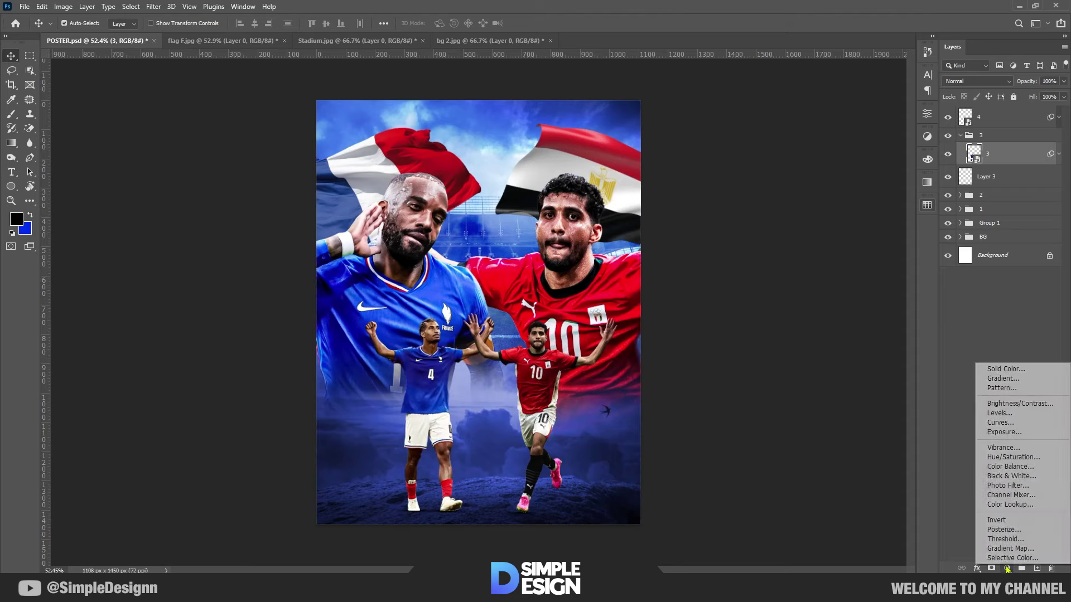
{"action": "left_click", "coordinate": [1010, 434]}
{"action": "left_click", "coordinate": [831, 300]}
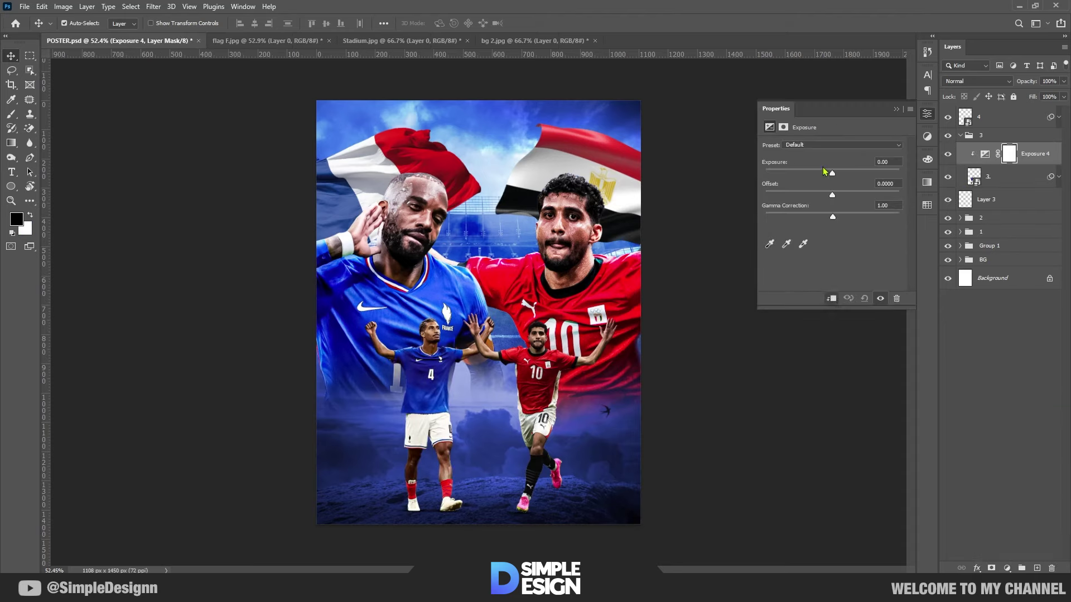
{"action": "left_click_drag", "start_coordinate": [832, 174], "coordinate": [804, 175]}
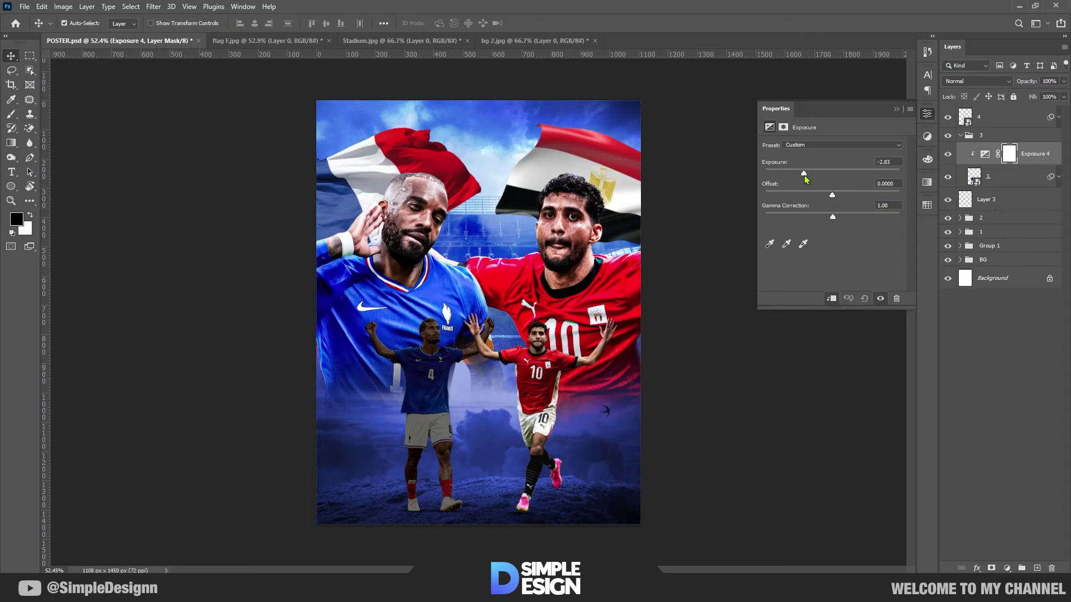
{"action": "left_click", "coordinate": [897, 109]}
{"action": "scroll", "coordinate": [390, 538], "scroll_direction": "up", "scroll_amount": 5}
{"action": "scroll", "coordinate": [390, 537], "scroll_direction": "down", "scroll_amount": 1}
{"action": "scroll", "coordinate": [389, 537], "scroll_direction": "up", "scroll_amount": 5}
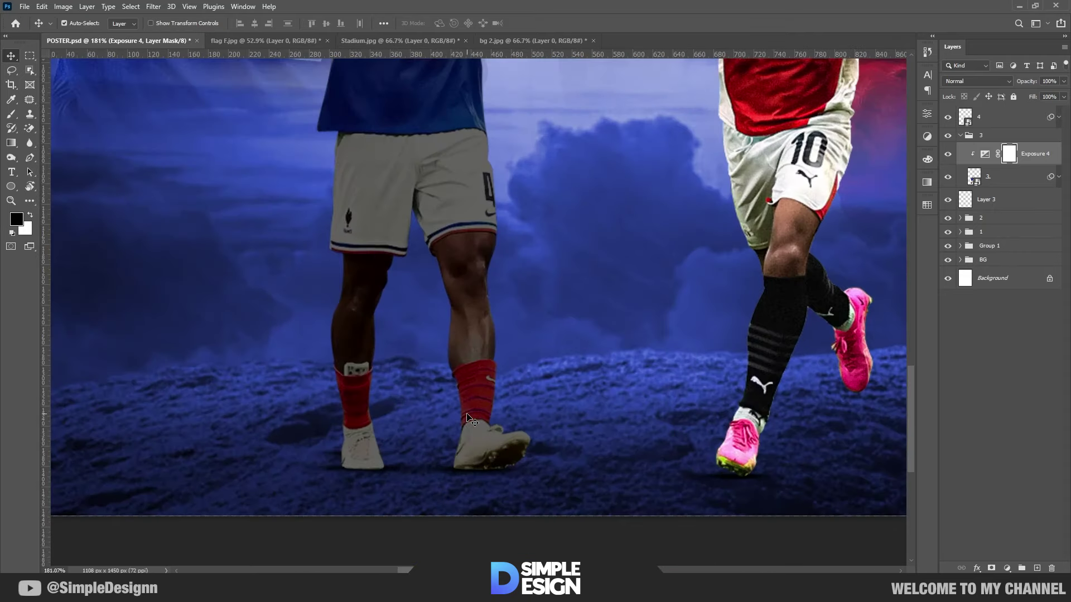
{"action": "key", "text": "b"}
{"action": "scroll", "coordinate": [515, 372], "scroll_direction": "up", "scroll_amount": 1}
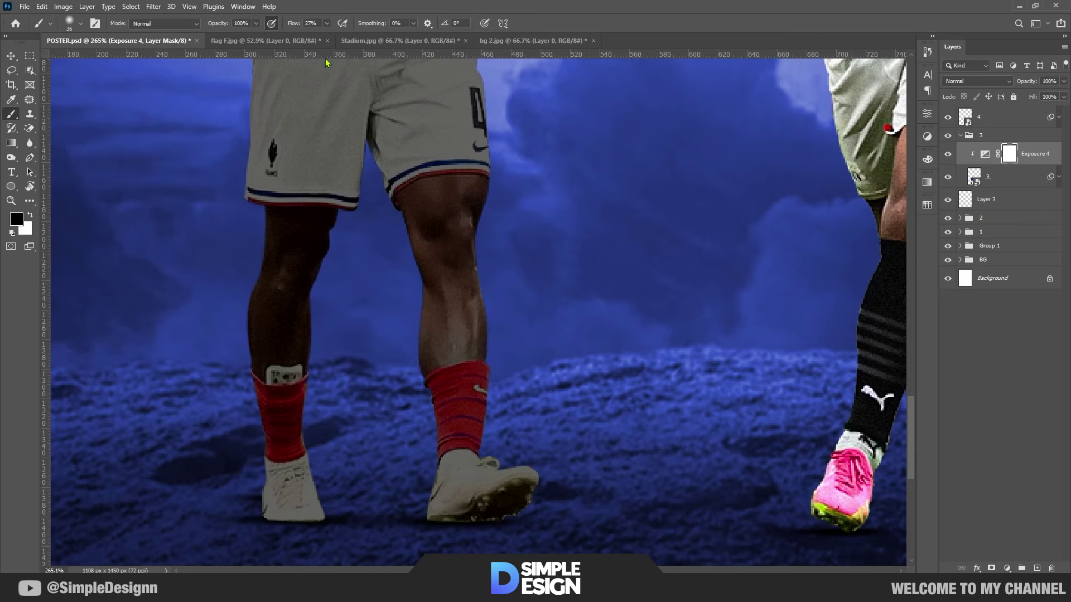
On the Exposure 4 mask, paint white over the French player's knee, calf and jersey edge.
{"action": "right_click", "coordinate": [521, 427], "text": "alt"}
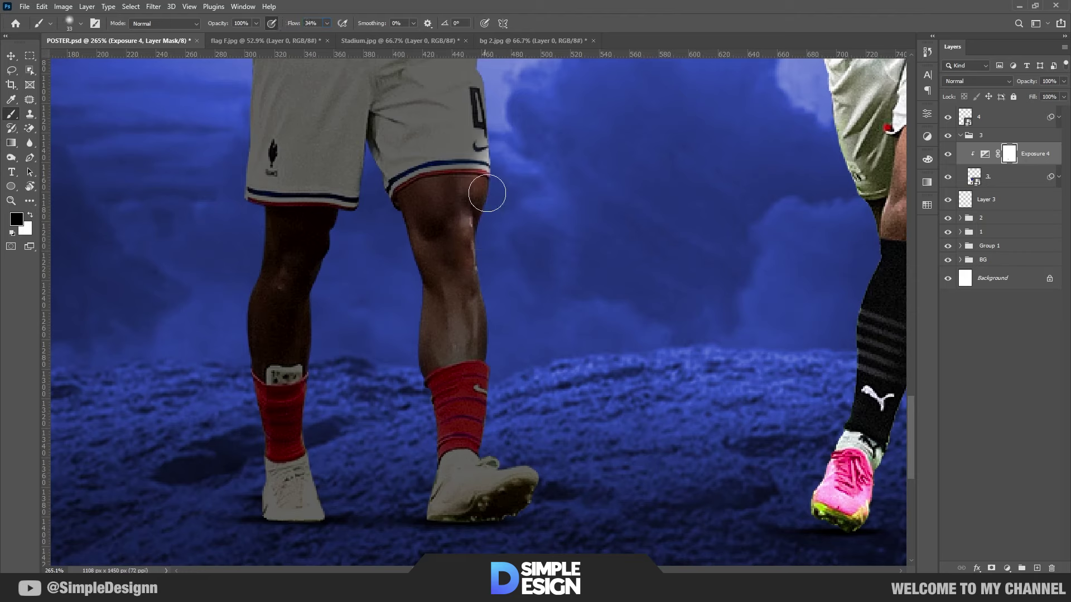
{"action": "left_click_drag", "start_coordinate": [484, 245], "coordinate": [486, 385]}
{"action": "left_click_drag", "start_coordinate": [335, 201], "coordinate": [320, 271]}
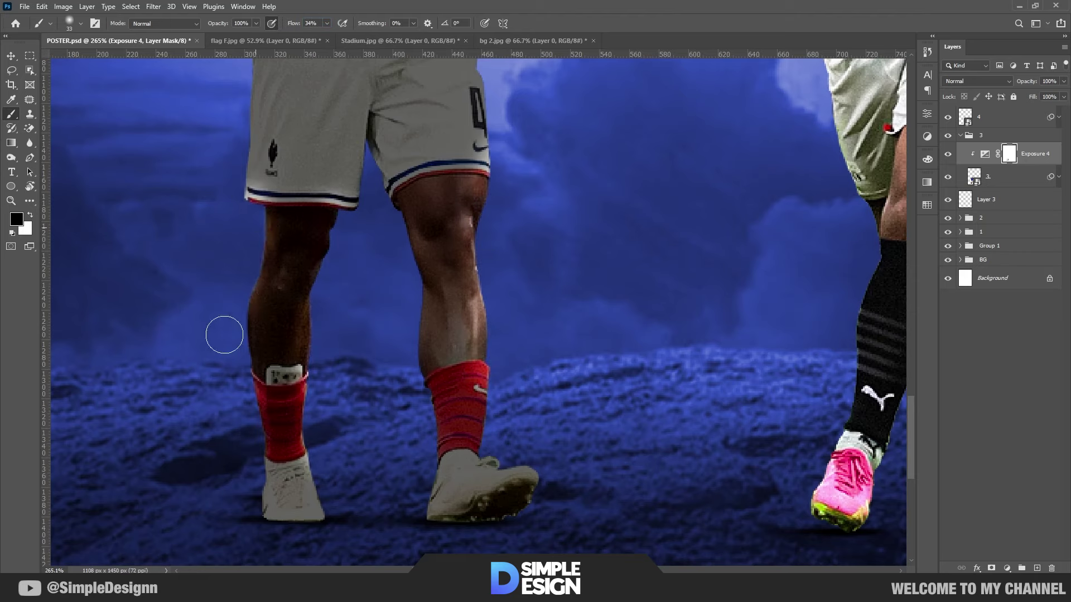
{"action": "scroll", "coordinate": [533, 281], "scroll_direction": "down", "scroll_amount": 2}
{"action": "scroll", "coordinate": [535, 281], "scroll_direction": "up", "scroll_amount": 3}
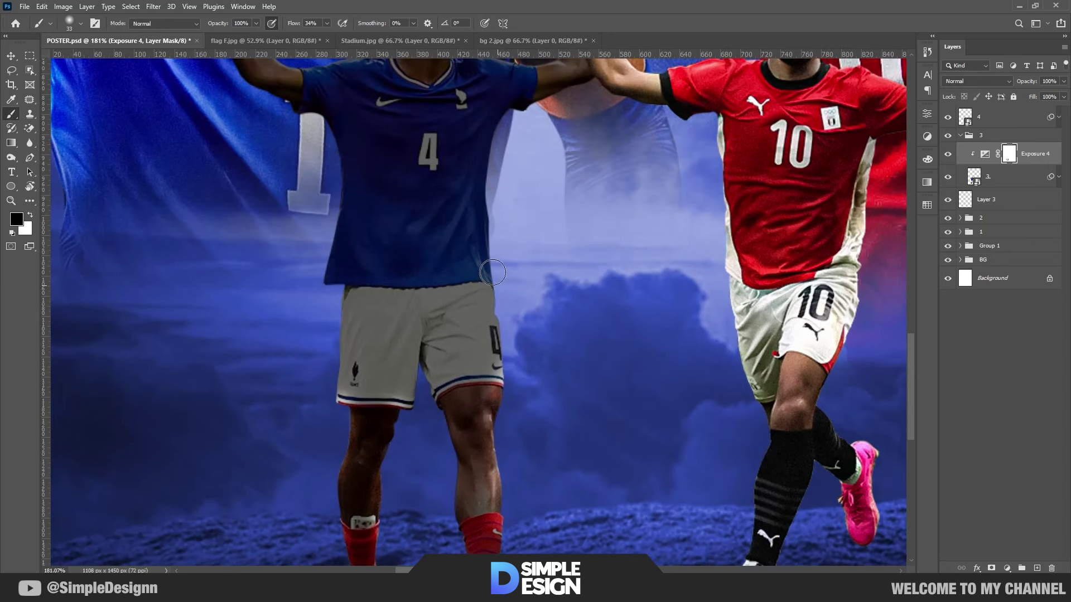
{"action": "scroll", "coordinate": [492, 197], "scroll_direction": "up", "scroll_amount": 1}
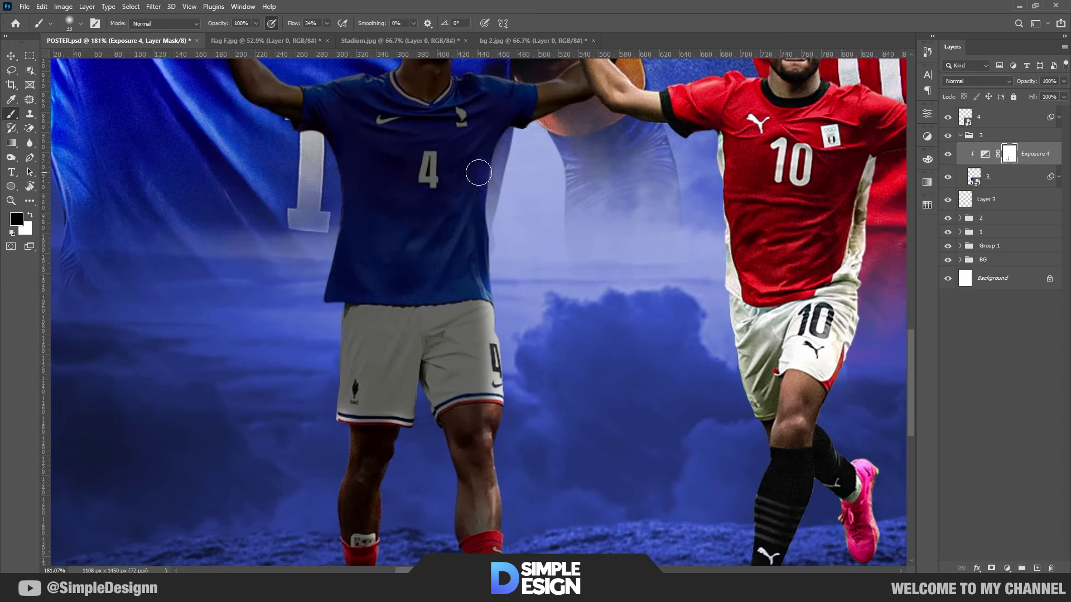
{"action": "left_click_drag", "start_coordinate": [479, 173], "coordinate": [496, 309]}
Lower brush opacity (16, then 5) and brighten the French player's jersey and upper shorts.
{"action": "type", "text": "16"}
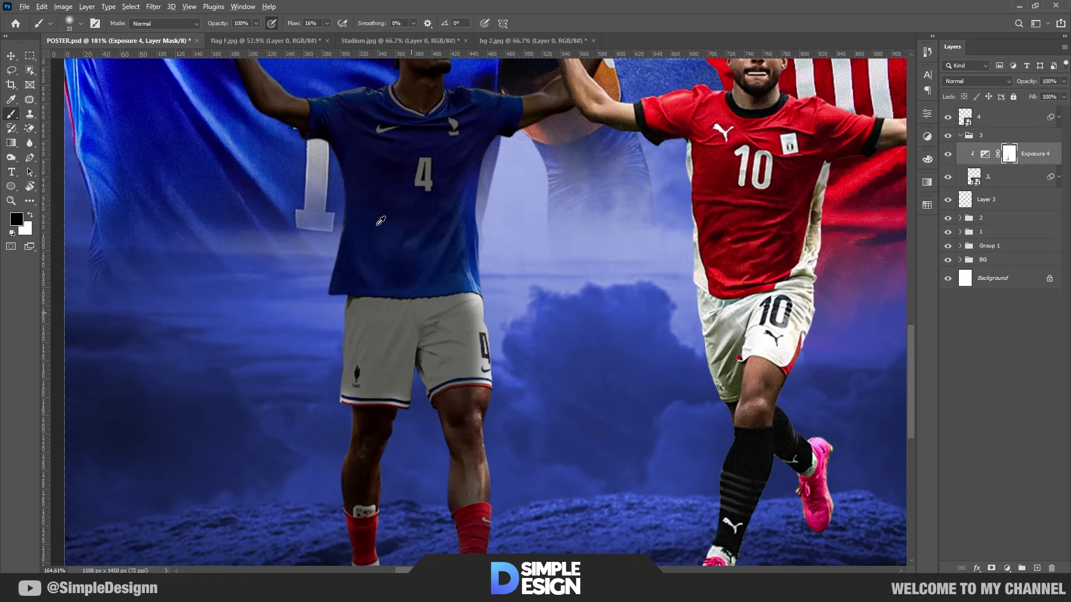
{"action": "scroll", "coordinate": [419, 178], "scroll_direction": "down", "scroll_amount": 1}
{"action": "scroll", "coordinate": [418, 179], "scroll_direction": "down", "scroll_amount": 3}
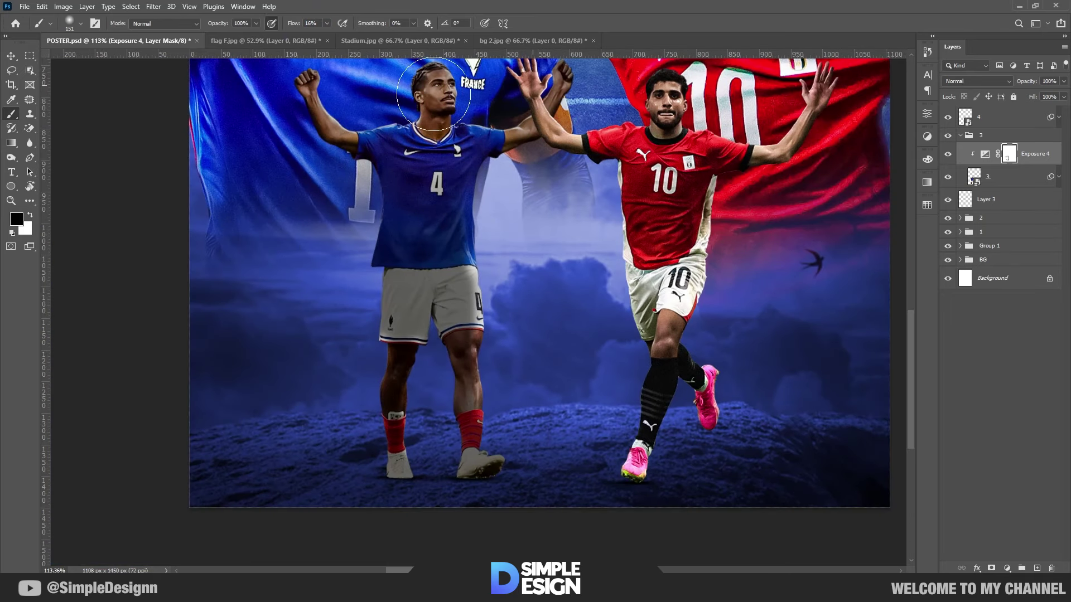
{"action": "scroll", "coordinate": [499, 188], "scroll_direction": "up", "scroll_amount": 2}
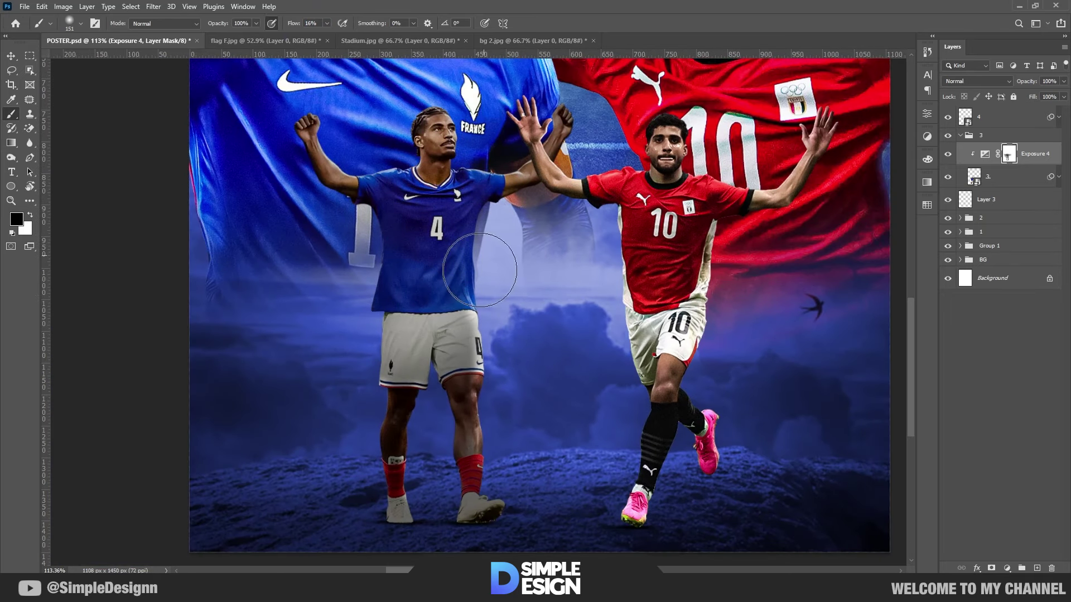
{"action": "left_click_drag", "start_coordinate": [480, 245], "coordinate": [402, 363]}
{"action": "scroll", "coordinate": [502, 334], "scroll_direction": "down", "scroll_amount": 1}
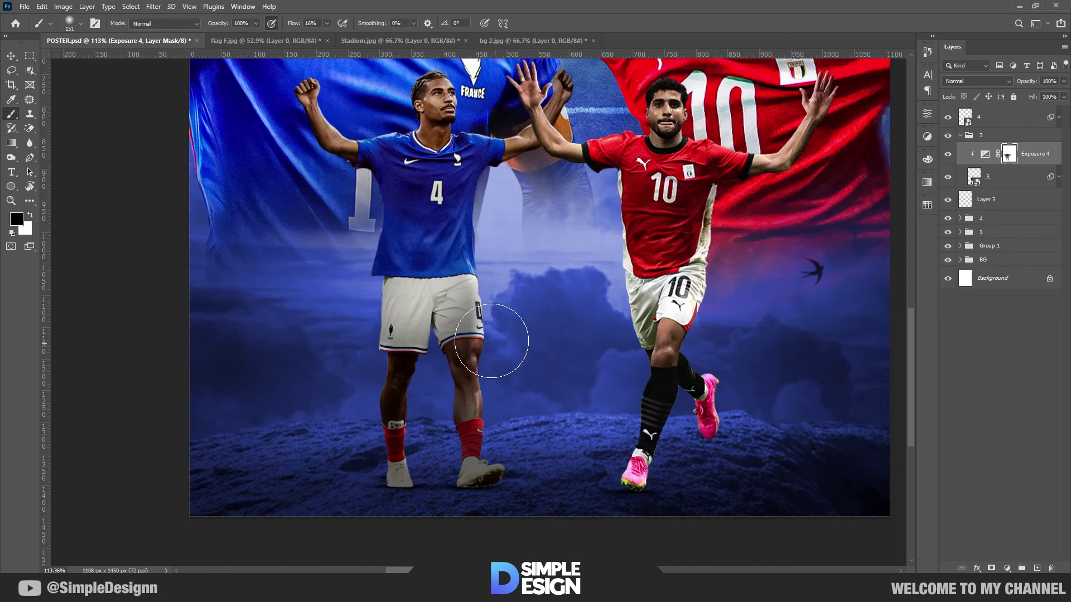
{"action": "scroll", "coordinate": [440, 401], "scroll_direction": "up", "scroll_amount": 1}
{"action": "scroll", "coordinate": [376, 377], "scroll_direction": "up", "scroll_amount": 1}
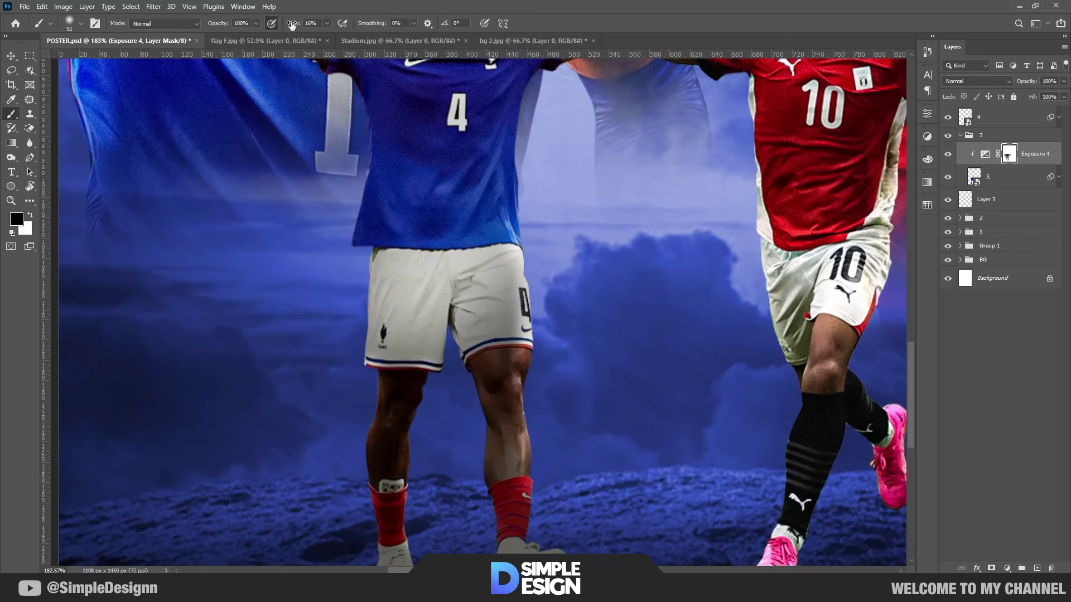
{"action": "type", "text": "5"}
{"action": "scroll", "coordinate": [395, 375], "scroll_direction": "down", "scroll_amount": 1}
{"action": "mouse_move", "coordinate": [394, 375]}
{"action": "left_mouse_down"}
{"action": "mouse_move", "coordinate": [390, 411]}
{"action": "mouse_move", "coordinate": [394, 346]}
{"action": "mouse_move", "coordinate": [411, 466]}
{"action": "mouse_move", "coordinate": [404, 390]}
{"action": "left_mouse_up"}
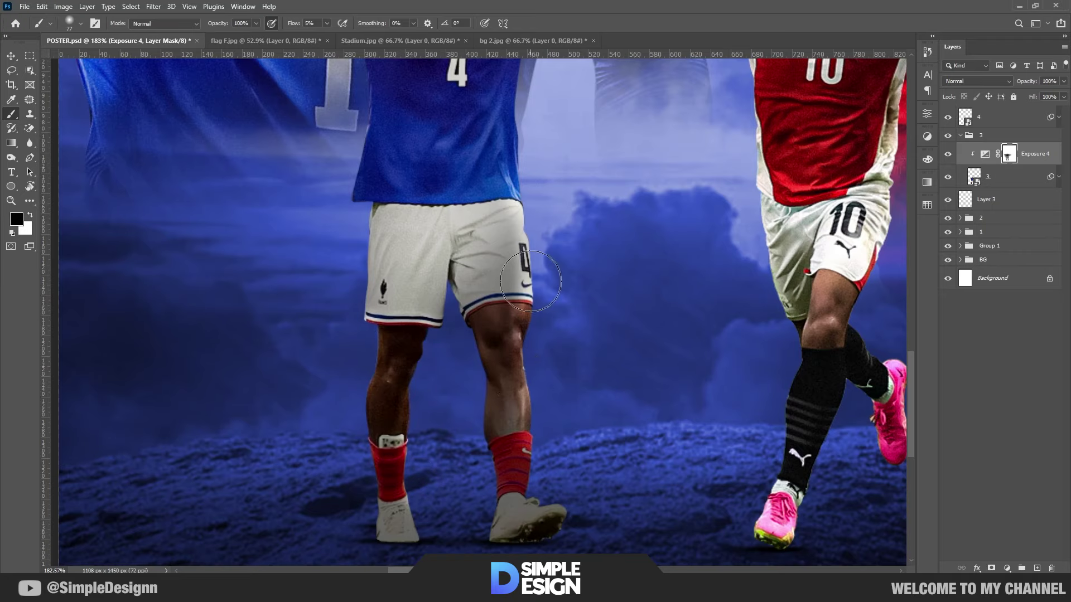
Brighten the French player's shorts, socks and boots on the Exposure 4 mask.
{"action": "left_click_drag", "start_coordinate": [491, 279], "coordinate": [446, 251]}
{"action": "left_click_drag", "start_coordinate": [595, 351], "coordinate": [551, 425]}
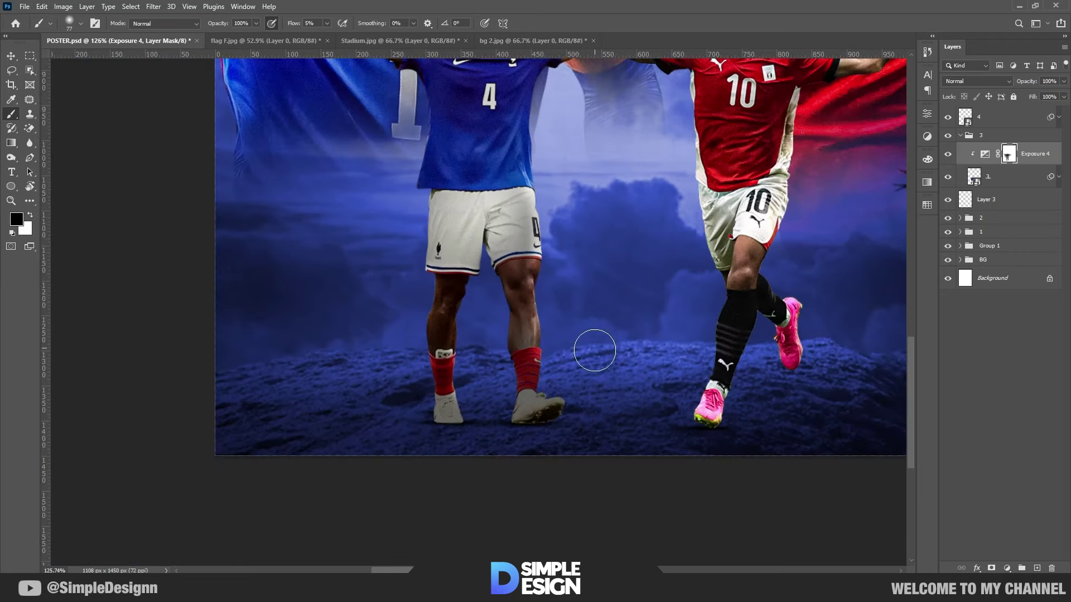
{"action": "scroll", "coordinate": [543, 374], "scroll_direction": "up", "scroll_amount": 5}
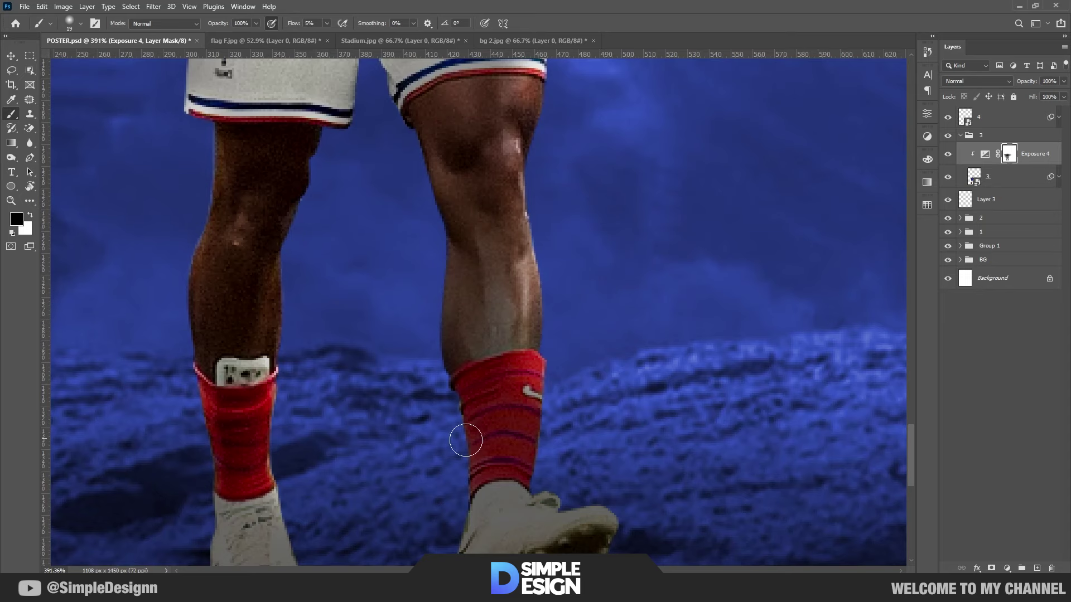
{"action": "scroll", "coordinate": [466, 437], "scroll_direction": "down", "scroll_amount": 3}
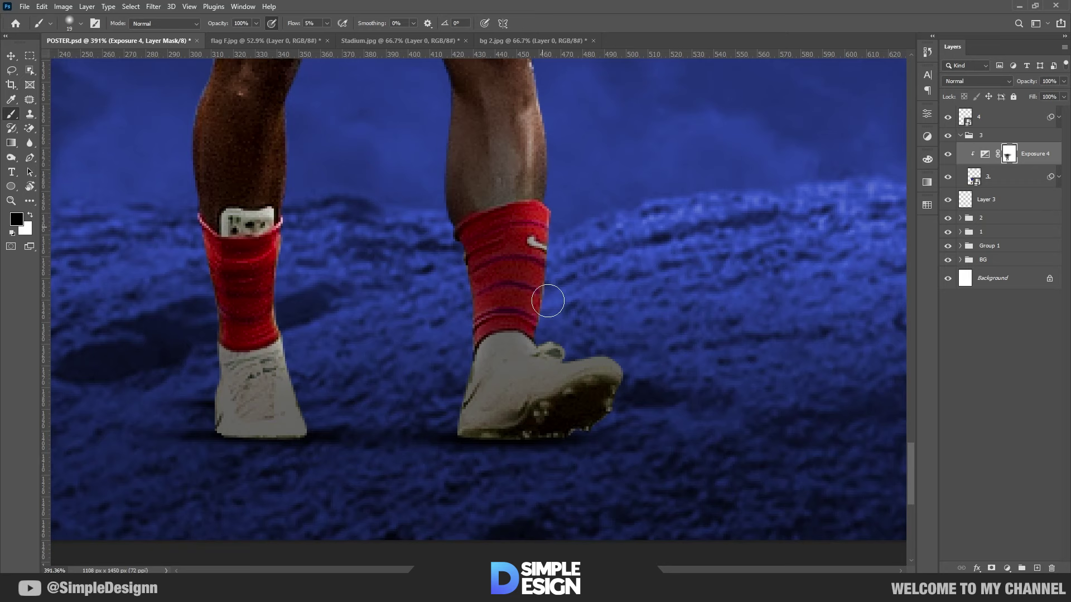
{"action": "left_click_drag", "start_coordinate": [318, 358], "coordinate": [282, 336]}
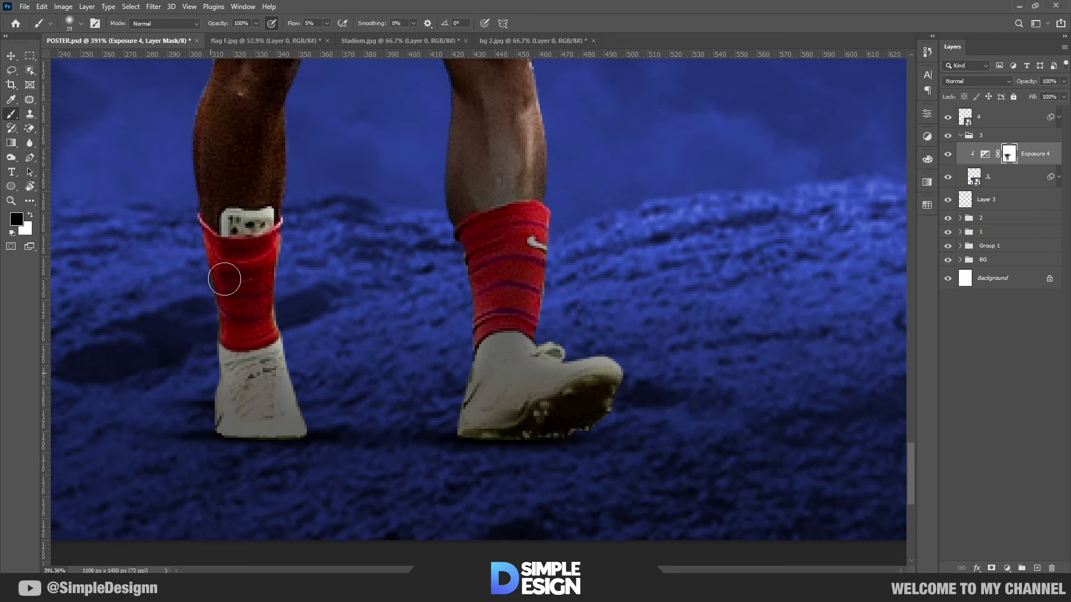
{"action": "scroll", "coordinate": [547, 334], "scroll_direction": "down", "scroll_amount": 3}
{"action": "left_click_drag", "start_coordinate": [675, 150], "coordinate": [657, 316]}
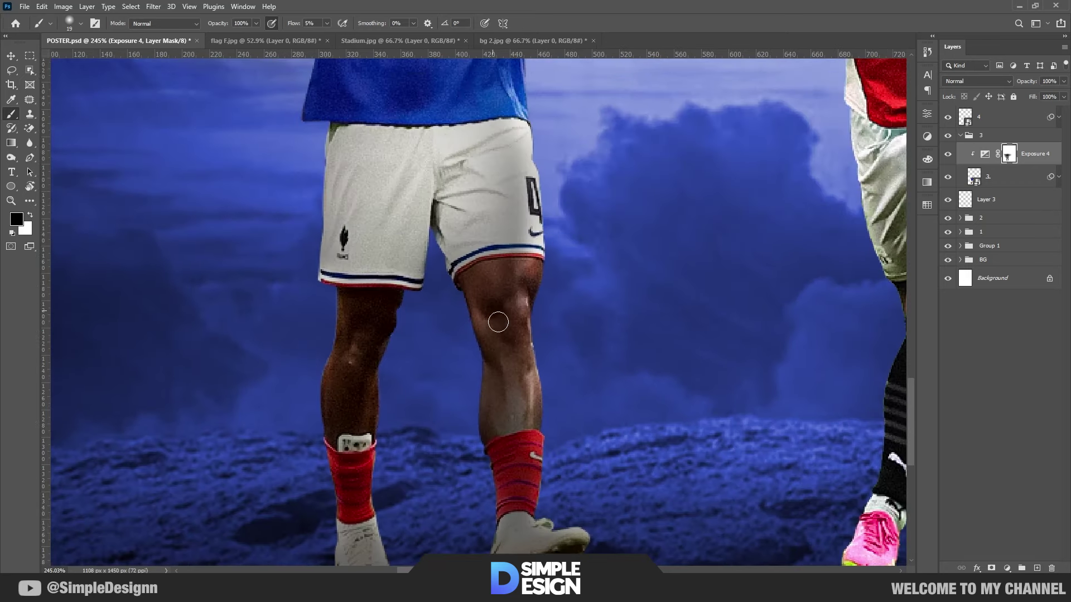
{"action": "scroll", "coordinate": [645, 201], "scroll_direction": "up", "scroll_amount": 5}
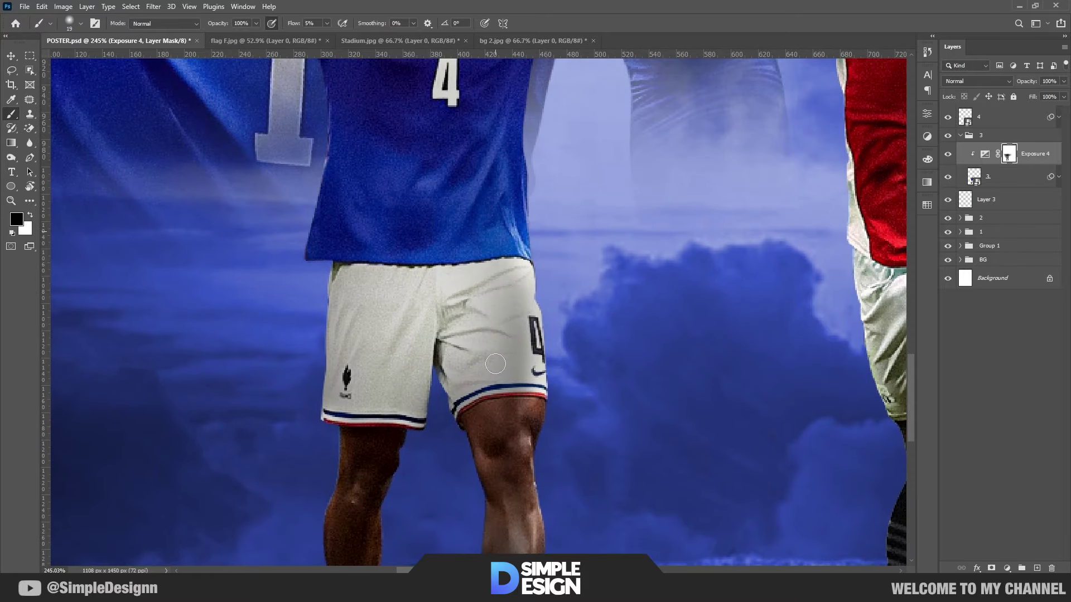
Enlarge the brush and raise flow to full for painting the upper jerseys.
{"action": "left_click_drag", "start_coordinate": [533, 336], "coordinate": [550, 337]}
{"action": "scroll", "coordinate": [391, 306], "scroll_direction": "down", "scroll_amount": 2}
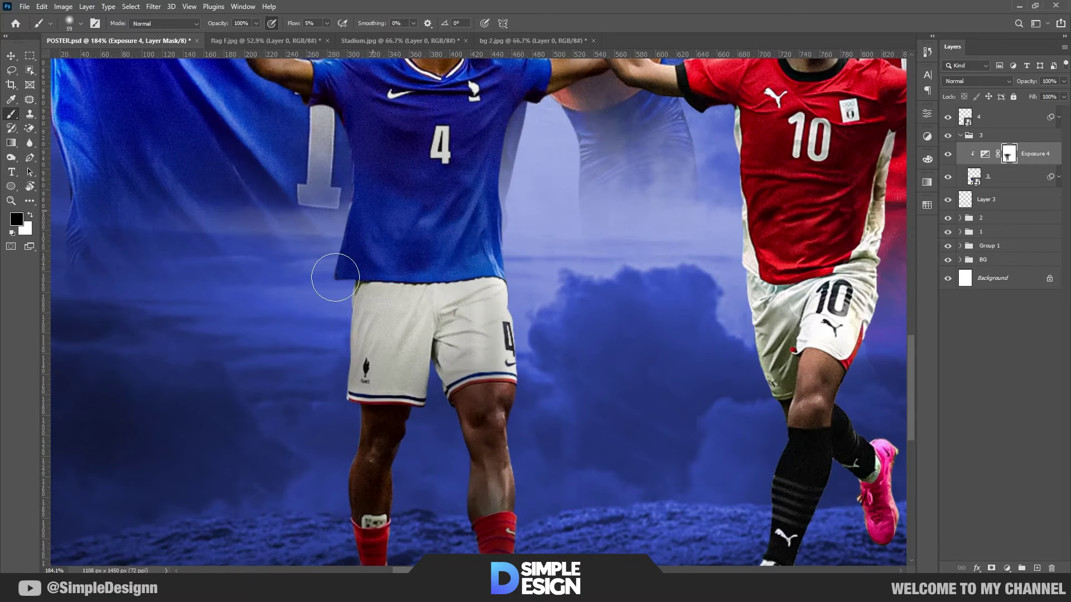
{"action": "scroll", "coordinate": [536, 389], "scroll_direction": "up", "scroll_amount": 3}
{"action": "left_click_drag", "start_coordinate": [537, 390], "coordinate": [533, 479]}
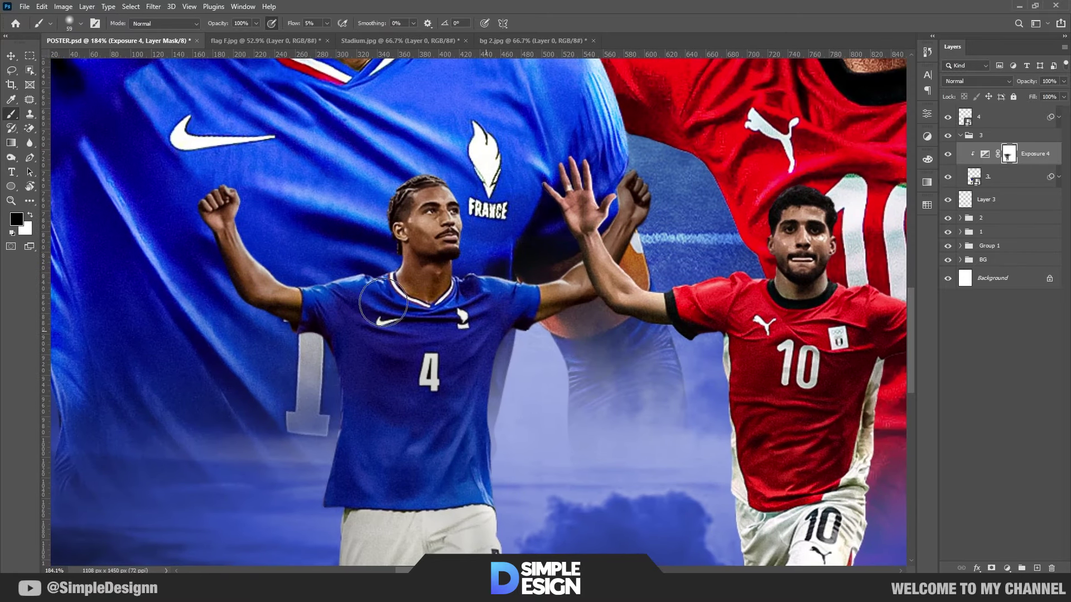
{"action": "scroll", "coordinate": [424, 308], "scroll_direction": "up", "scroll_amount": 1}
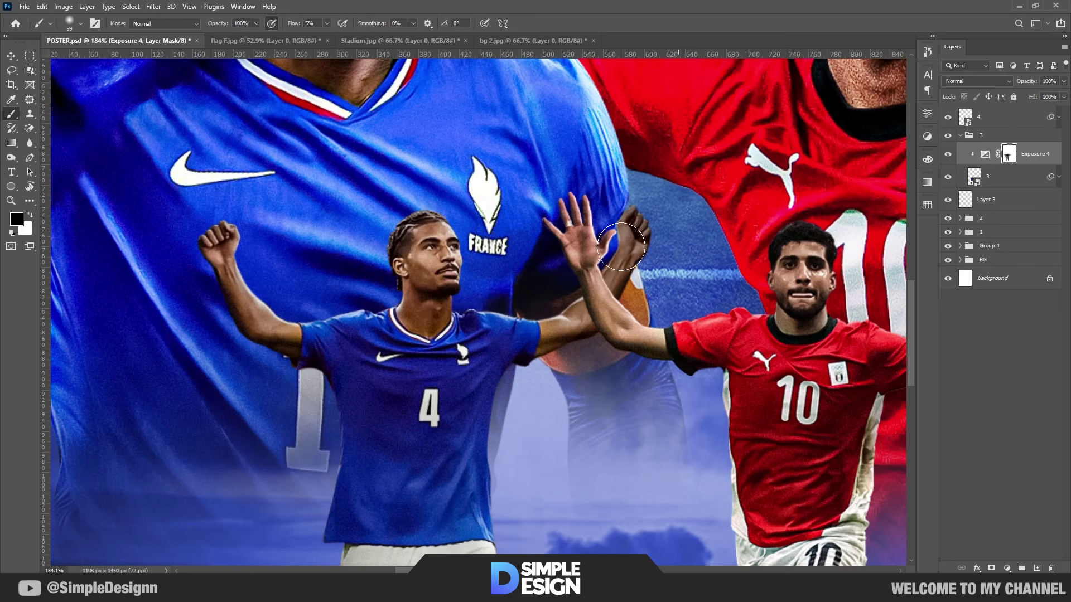
{"action": "left_click_drag", "start_coordinate": [295, 29], "coordinate": [359, 28]}
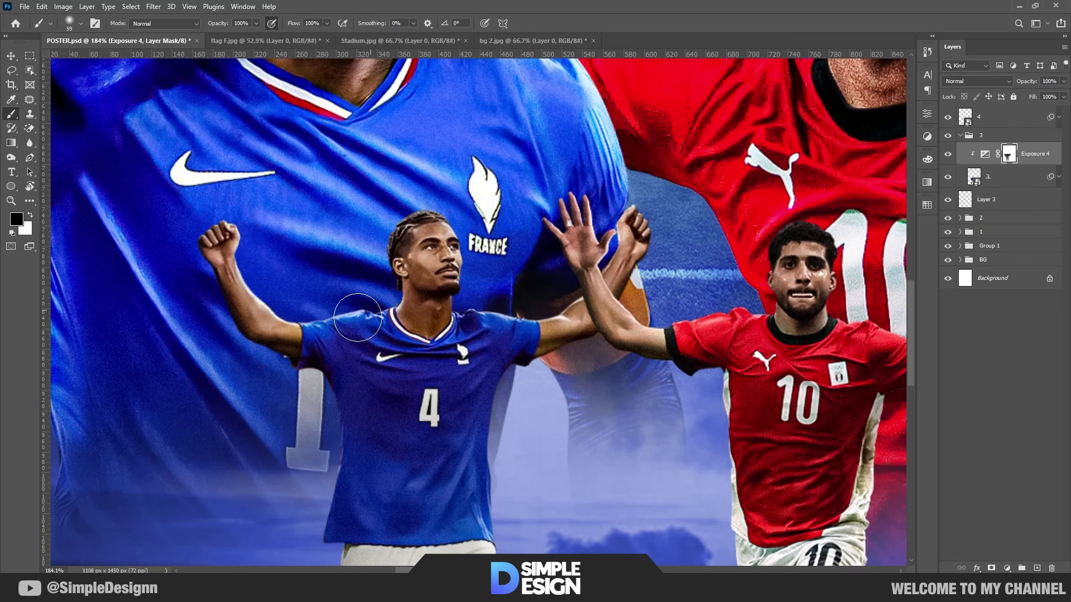
{"action": "scroll", "coordinate": [601, 249], "scroll_direction": "down", "scroll_amount": 1}
{"action": "scroll", "coordinate": [601, 248], "scroll_direction": "down", "scroll_amount": 4}
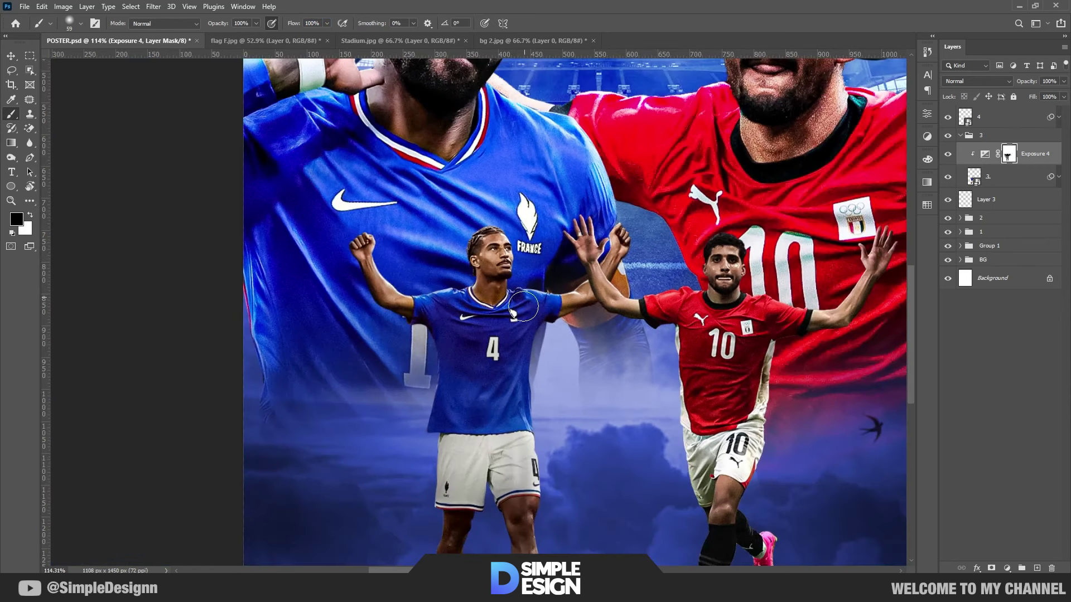
{"action": "scroll", "coordinate": [505, 399], "scroll_direction": "down", "scroll_amount": 3}
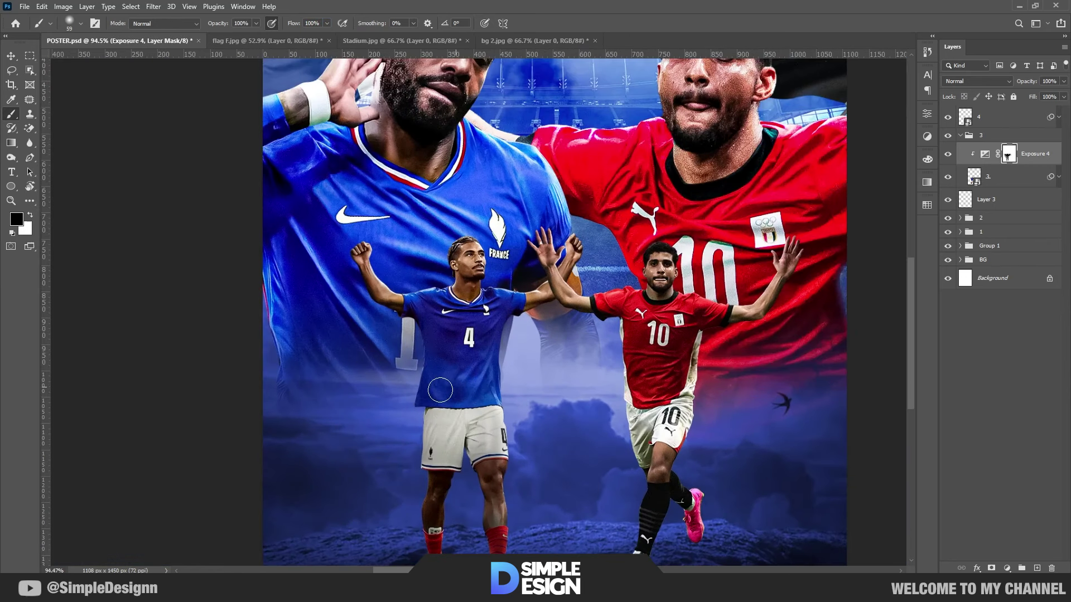
{"action": "scroll", "coordinate": [499, 385], "scroll_direction": "up", "scroll_amount": 2}
{"action": "scroll", "coordinate": [499, 372], "scroll_direction": "down", "scroll_amount": 2}
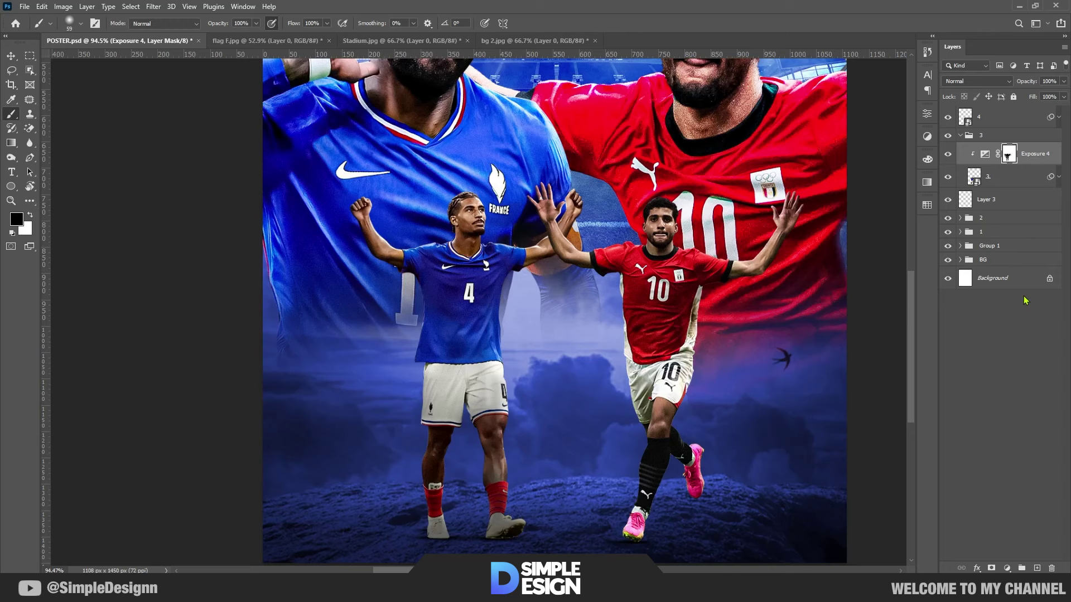
Add a Brightness/Contrast layer clipped to the player with Brightness raised to 43.
{"action": "left_click", "coordinate": [1009, 569]}
{"action": "left_click", "coordinate": [998, 415]}
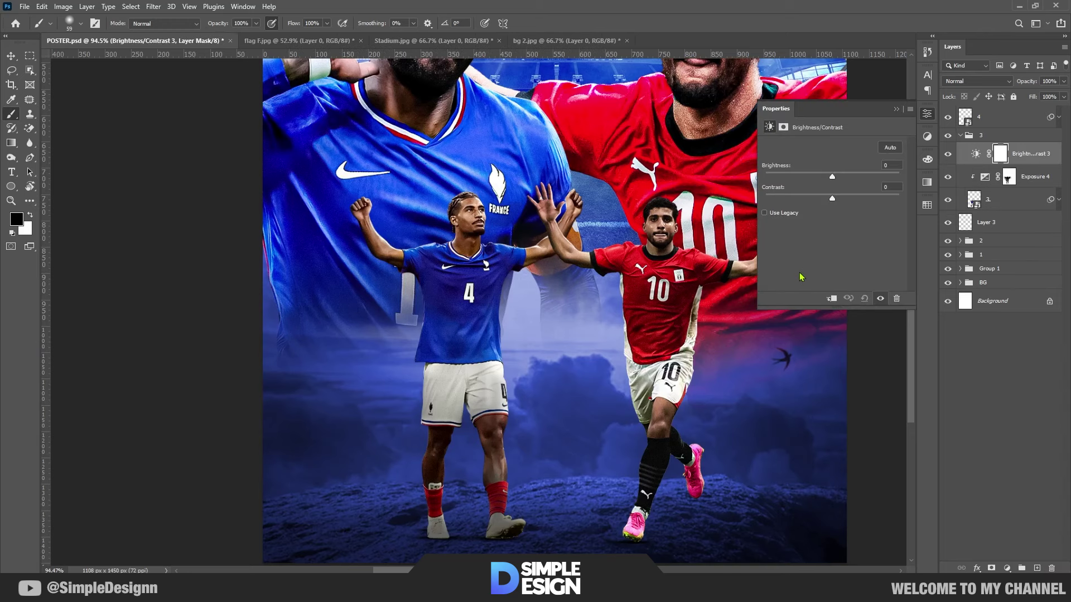
{"action": "left_click", "coordinate": [832, 299]}
{"action": "left_click_drag", "start_coordinate": [836, 178], "coordinate": [863, 178]}
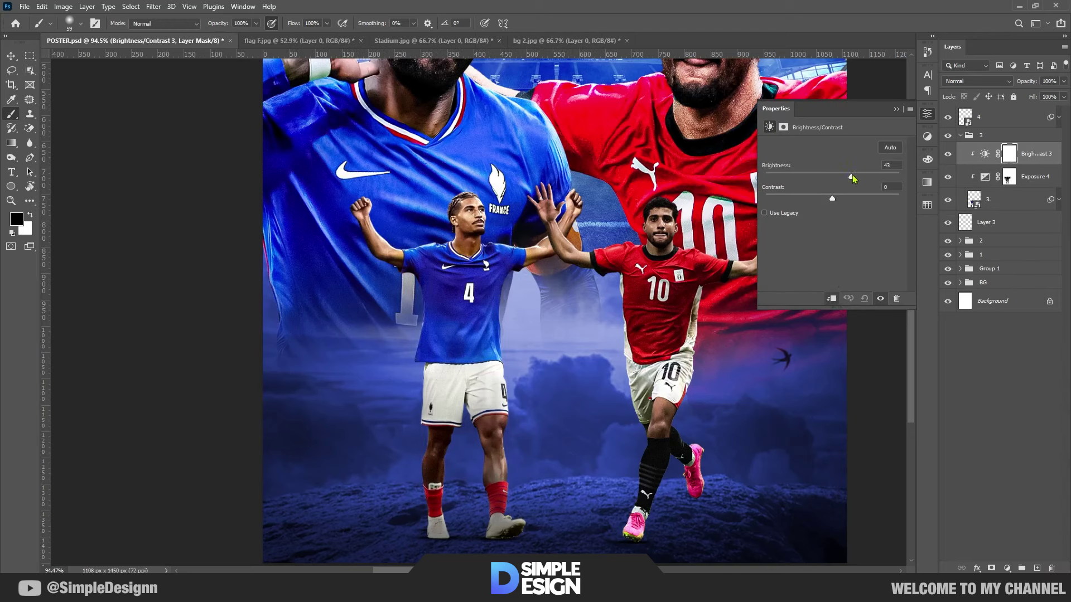
{"action": "left_click", "coordinate": [1053, 155]}
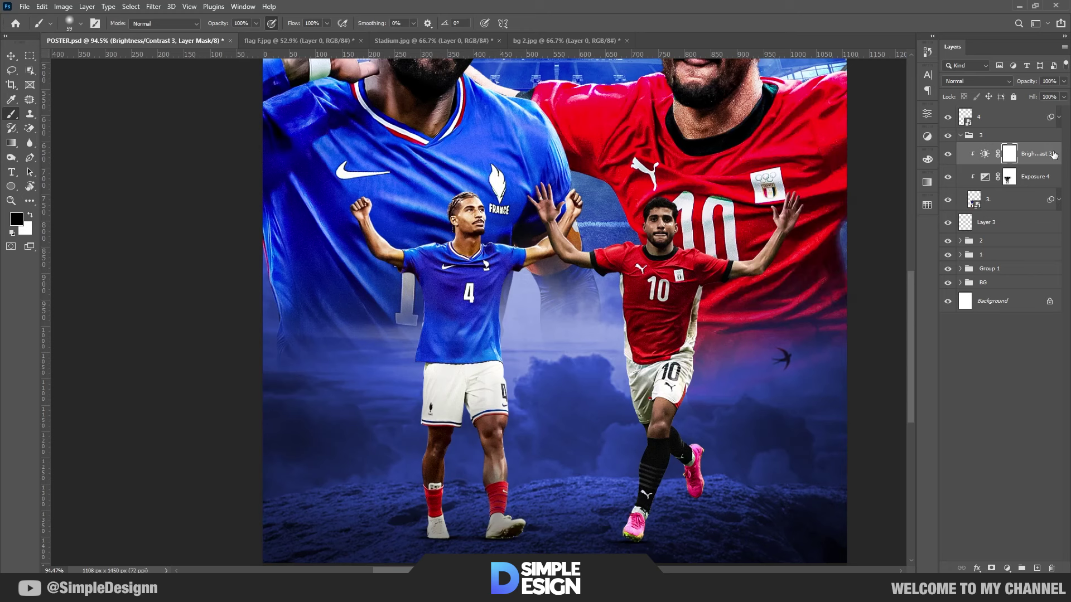
Invert the Brightness/Contrast 3 mask and paint white on the jersey edge, arm, neck and jaw.
{"action": "key", "text": "ctrl+i"}
{"action": "scroll", "coordinate": [675, 320], "scroll_direction": "up", "scroll_amount": 3}
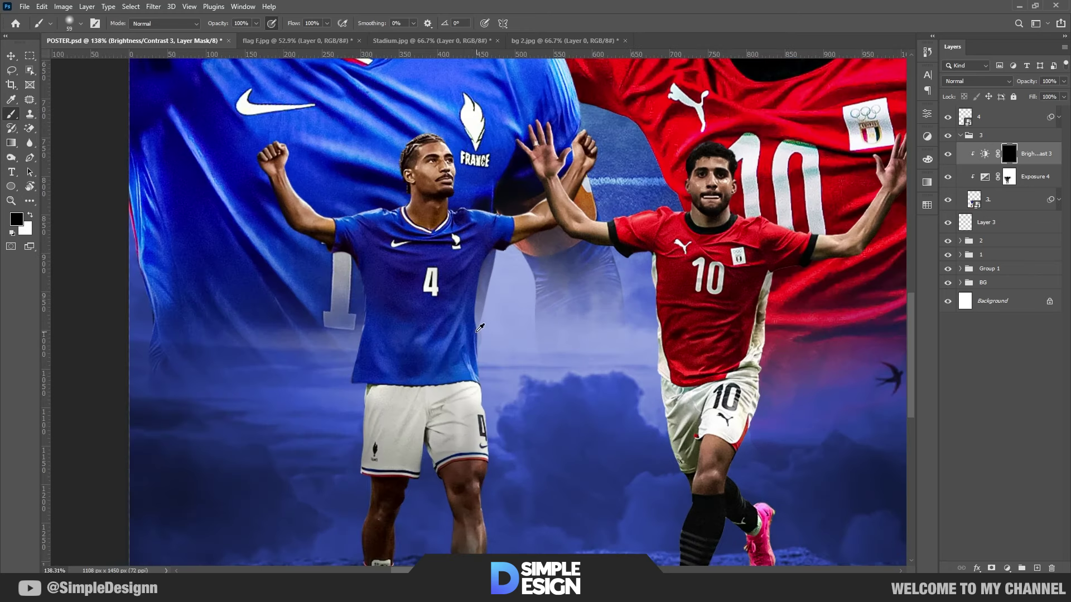
{"action": "scroll", "coordinate": [478, 334], "scroll_direction": "up", "scroll_amount": 2}
{"action": "scroll", "coordinate": [463, 284], "scroll_direction": "up", "scroll_amount": 3}
{"action": "key", "text": "x"}
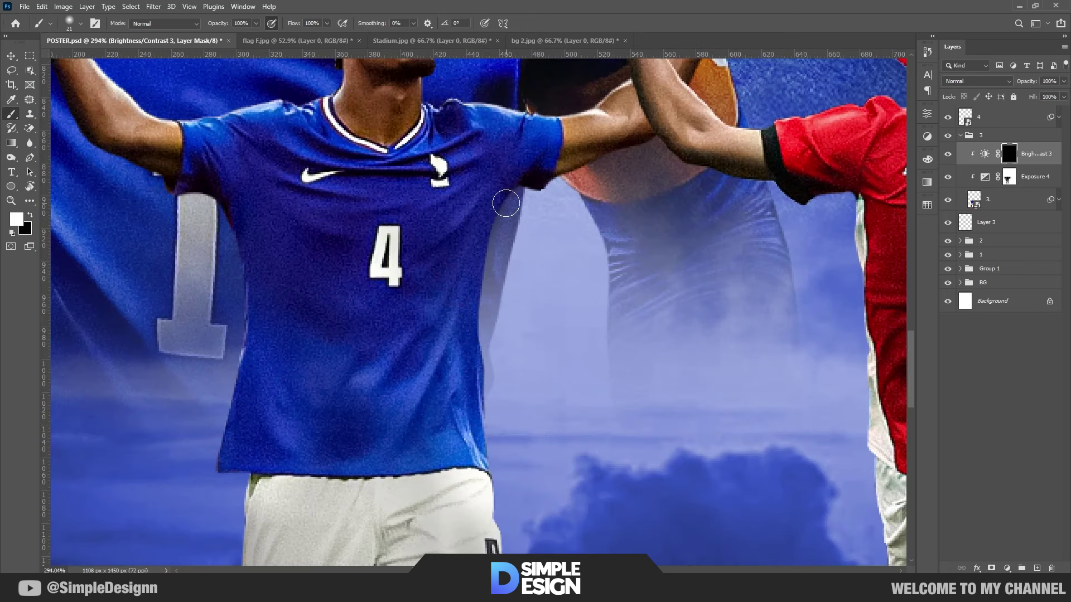
{"action": "left_click_drag", "start_coordinate": [505, 193], "coordinate": [486, 532]}
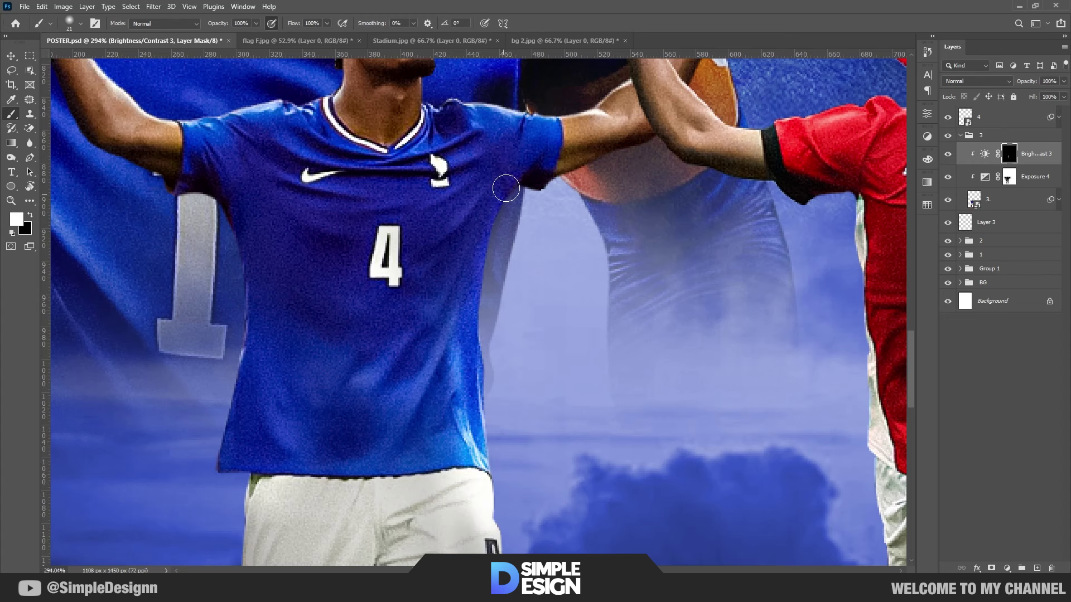
{"action": "scroll", "coordinate": [558, 201], "scroll_direction": "up", "scroll_amount": 5}
{"action": "left_click_drag", "start_coordinate": [618, 220], "coordinate": [599, 307]}
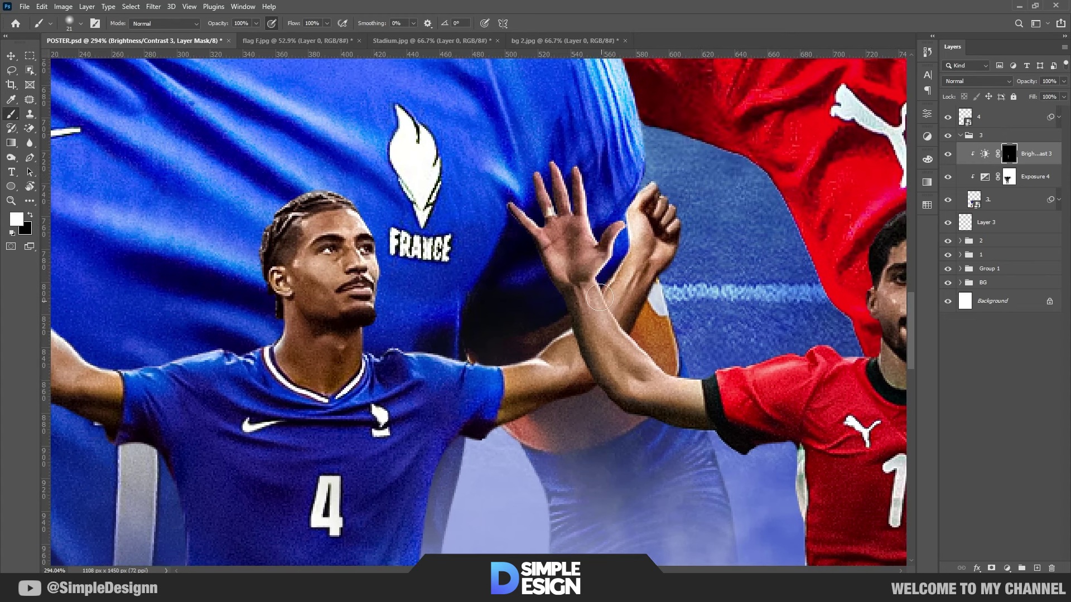
{"action": "scroll", "coordinate": [314, 245], "scroll_direction": "up", "scroll_amount": 2}
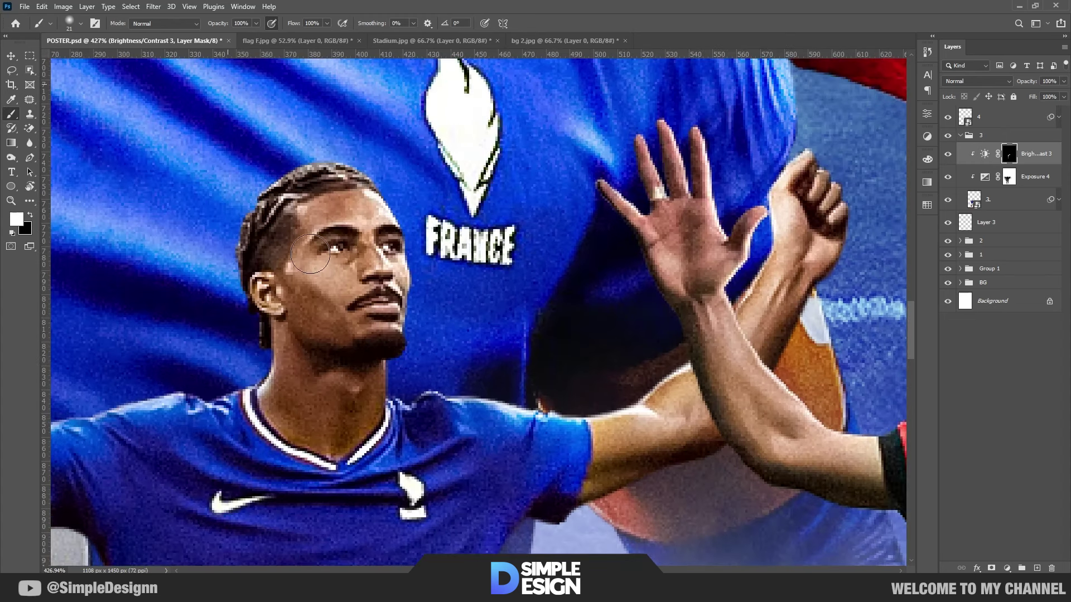
{"action": "left_click_drag", "start_coordinate": [245, 304], "coordinate": [167, 402]}
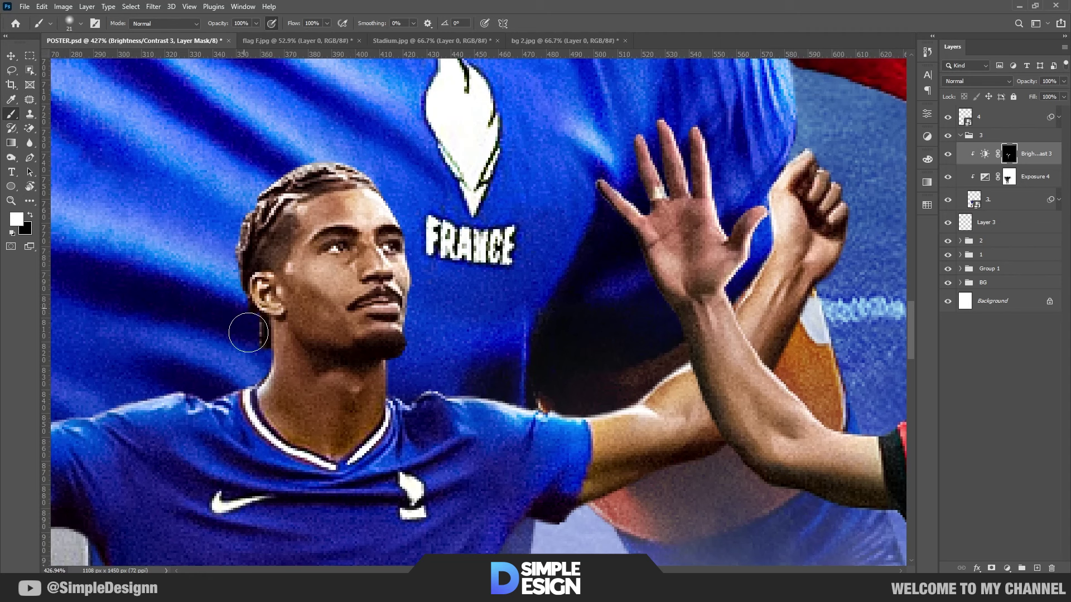
{"action": "left_click_drag", "start_coordinate": [423, 344], "coordinate": [399, 268]}
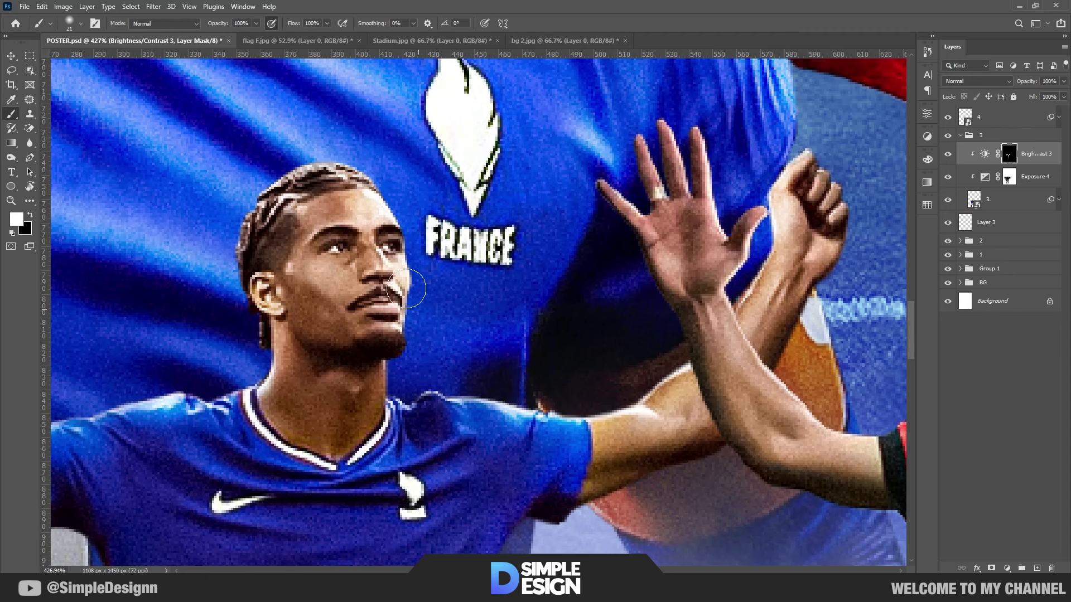
Paint white highlights along the collar, shoulder and the shirt's left edge.
{"action": "left_click_drag", "start_coordinate": [394, 448], "coordinate": [652, 361]}
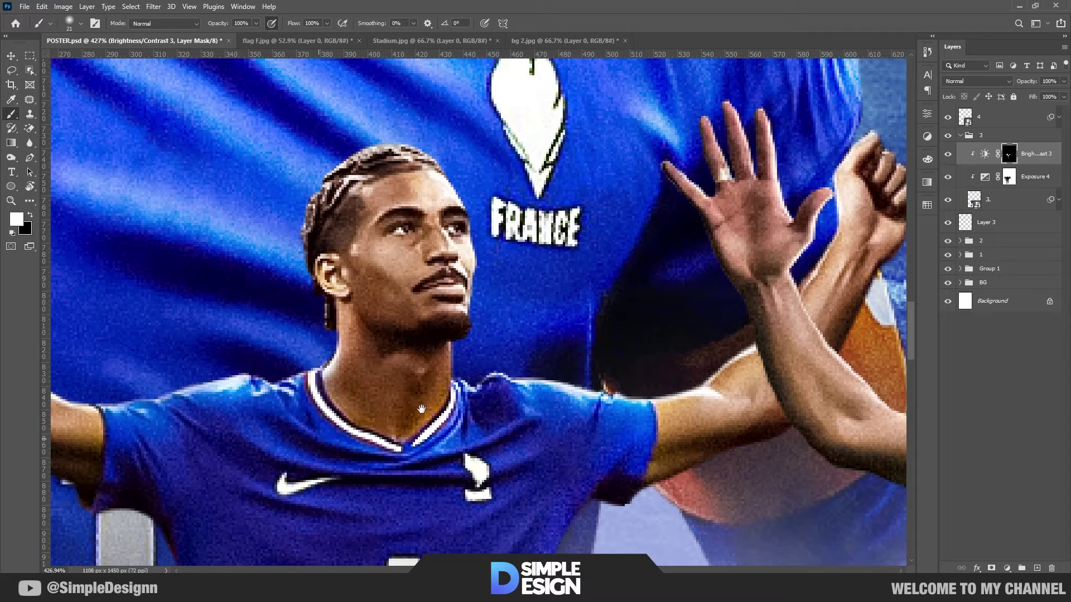
{"action": "mouse_move", "coordinate": [525, 329]}
{"action": "left_mouse_down"}
{"action": "mouse_move", "coordinate": [270, 343]}
{"action": "mouse_move", "coordinate": [229, 299]}
{"action": "mouse_move", "coordinate": [393, 385]}
{"action": "mouse_move", "coordinate": [307, 220]}
{"action": "left_mouse_up"}
{"action": "scroll", "coordinate": [306, 220], "scroll_direction": "down", "scroll_amount": 3}
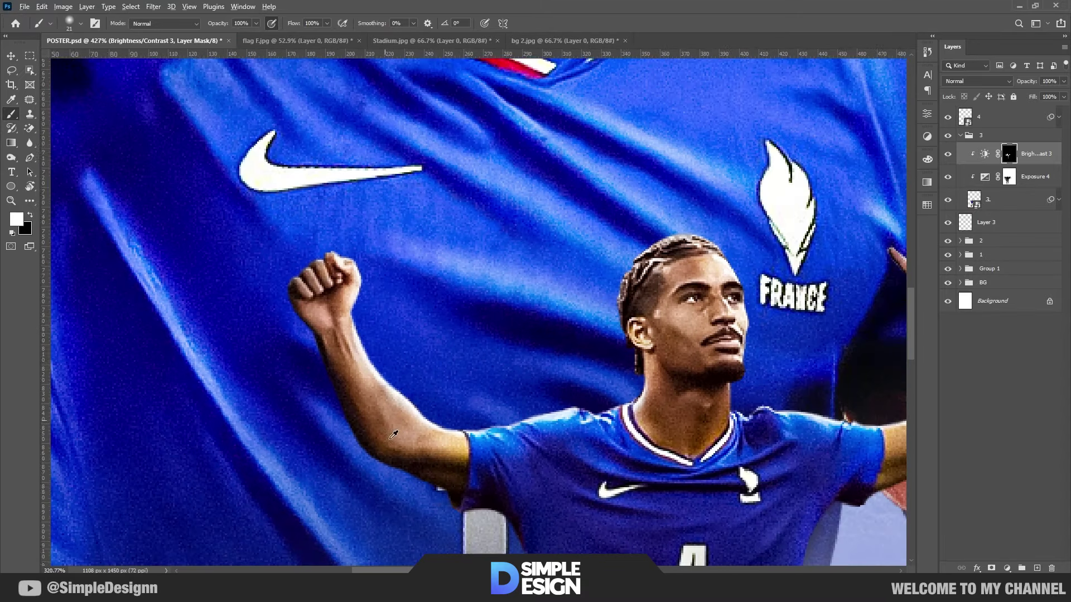
{"action": "scroll", "coordinate": [407, 255], "scroll_direction": "up", "scroll_amount": 2}
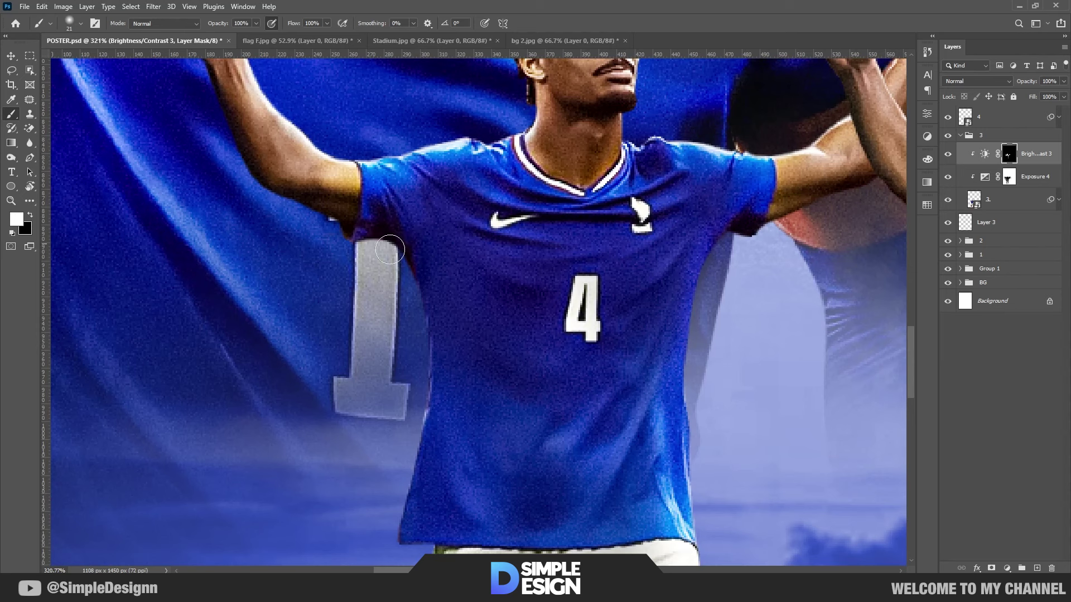
{"action": "mouse_move", "coordinate": [390, 249]}
{"action": "left_mouse_down"}
{"action": "mouse_move", "coordinate": [437, 306]}
{"action": "mouse_move", "coordinate": [406, 450]}
{"action": "mouse_move", "coordinate": [454, 437]}
{"action": "mouse_move", "coordinate": [474, 535]}
{"action": "left_mouse_up"}
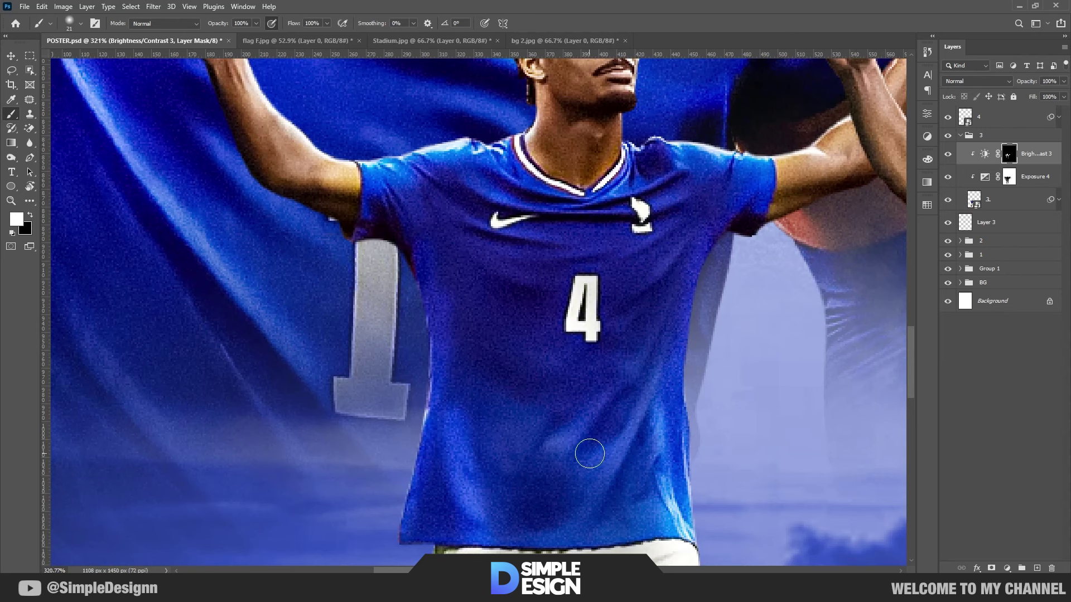
{"action": "scroll", "coordinate": [545, 461], "scroll_direction": "down", "scroll_amount": 2}
{"action": "scroll", "coordinate": [544, 390], "scroll_direction": "up", "scroll_amount": 2}
{"action": "scroll", "coordinate": [513, 341], "scroll_direction": "down", "scroll_amount": 2}
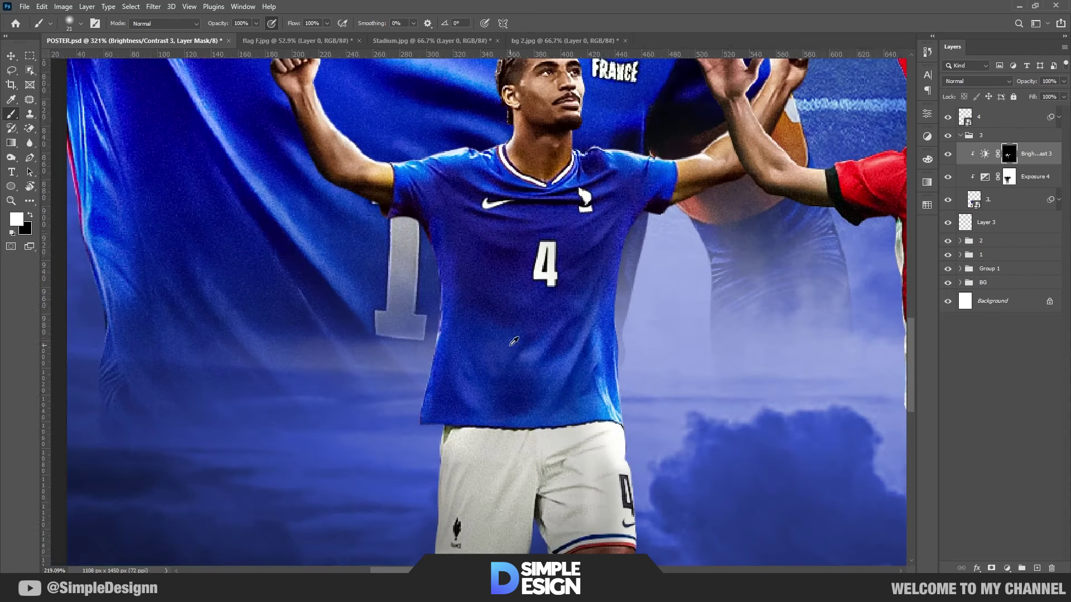
{"action": "scroll", "coordinate": [514, 342], "scroll_direction": "down", "scroll_amount": 2}
{"action": "scroll", "coordinate": [614, 306], "scroll_direction": "up", "scroll_amount": 2}
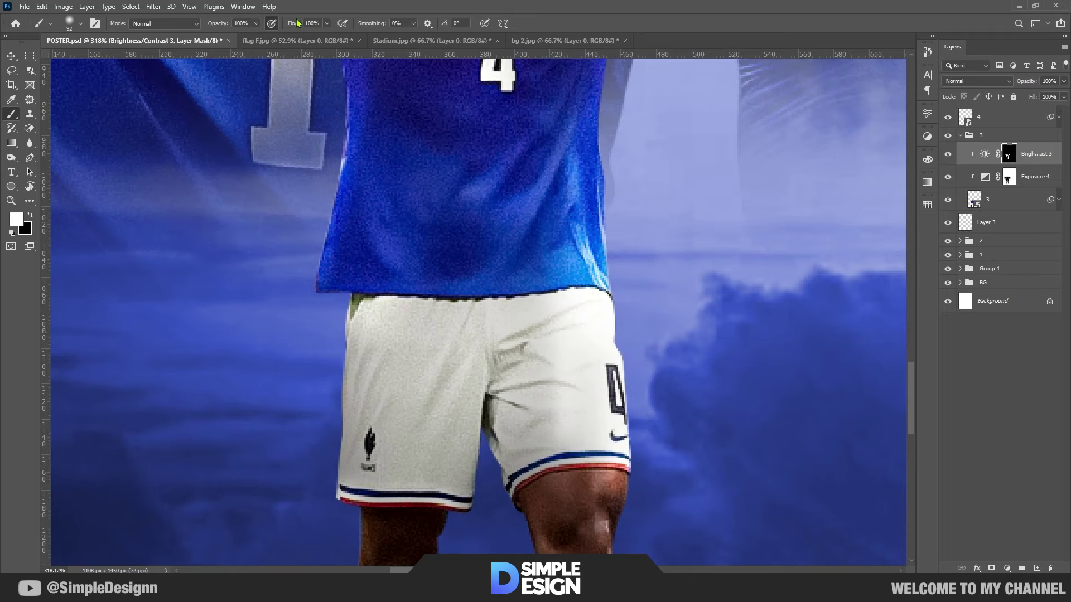
Set brush Flow to 16%, softly brighten the jersey, and toggle Exposure 4 to compare.
{"action": "type", "text": "16"}
{"action": "scroll", "coordinate": [653, 294], "scroll_direction": "down", "scroll_amount": 5}
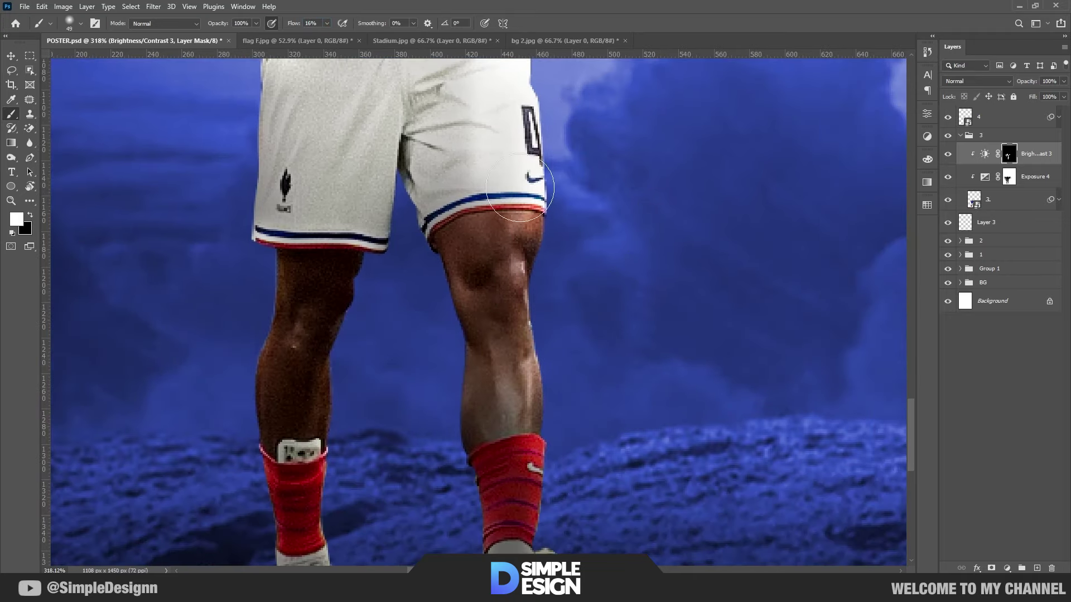
{"action": "scroll", "coordinate": [557, 298], "scroll_direction": "down", "scroll_amount": 2}
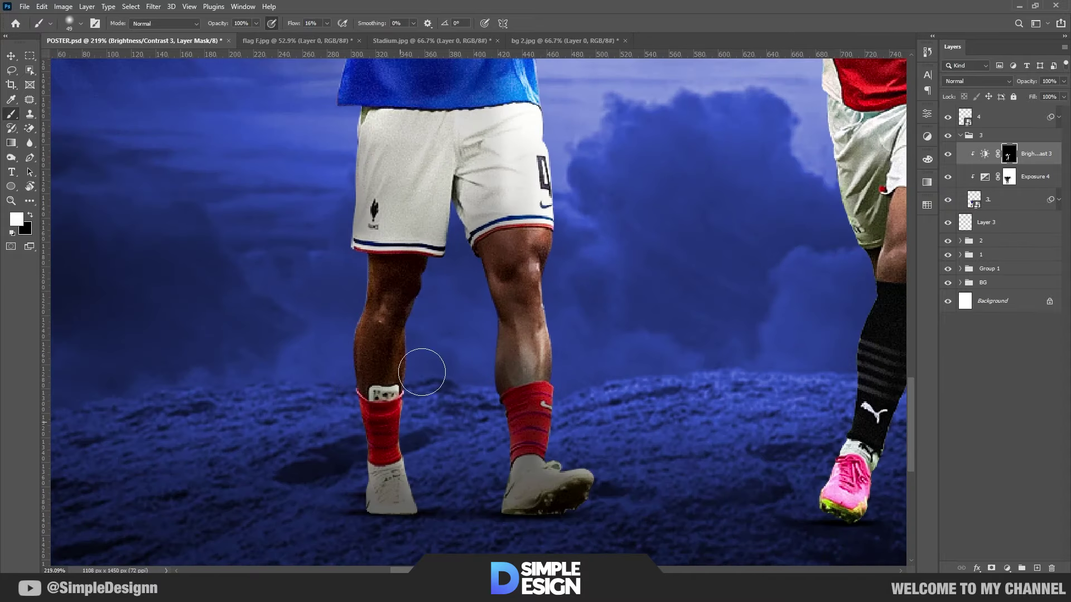
{"action": "scroll", "coordinate": [591, 525], "scroll_direction": "down", "scroll_amount": 3}
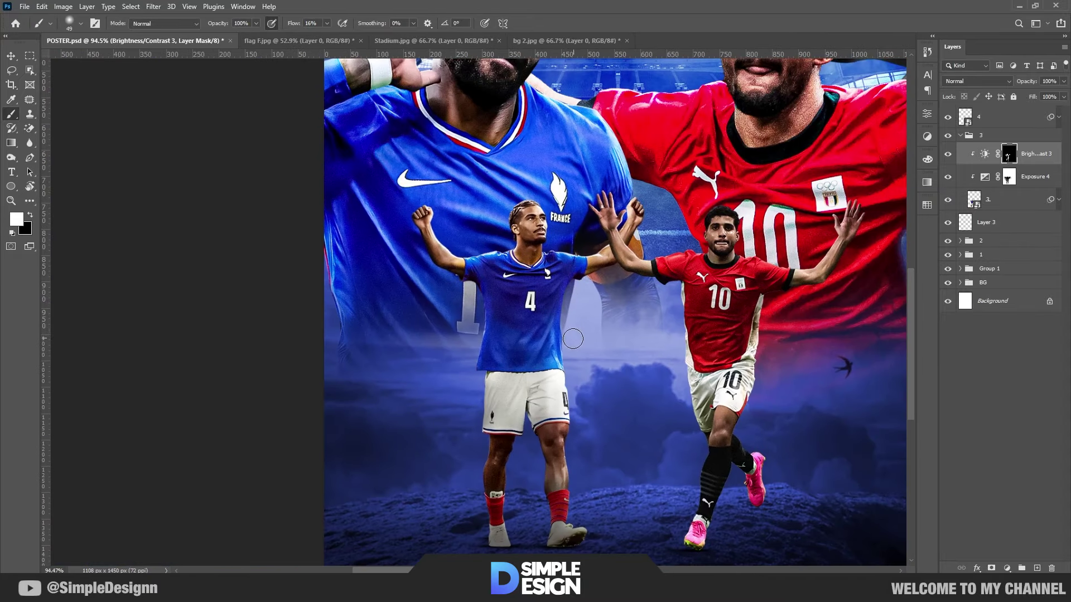
{"action": "scroll", "coordinate": [572, 339], "scroll_direction": "up", "scroll_amount": 1}
{"action": "scroll", "coordinate": [573, 339], "scroll_direction": "up", "scroll_amount": 2}
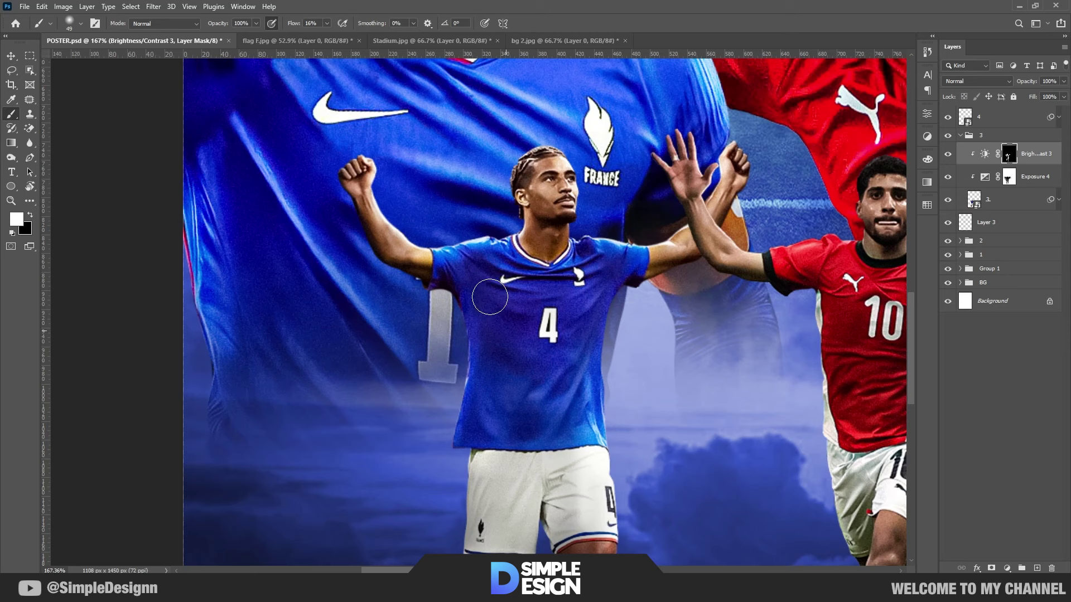
{"action": "mouse_move", "coordinate": [490, 296]}
{"action": "left_mouse_down"}
{"action": "mouse_move", "coordinate": [544, 421]}
{"action": "mouse_move", "coordinate": [701, 315]}
{"action": "left_mouse_up"}
{"action": "left_click", "coordinate": [948, 178]}
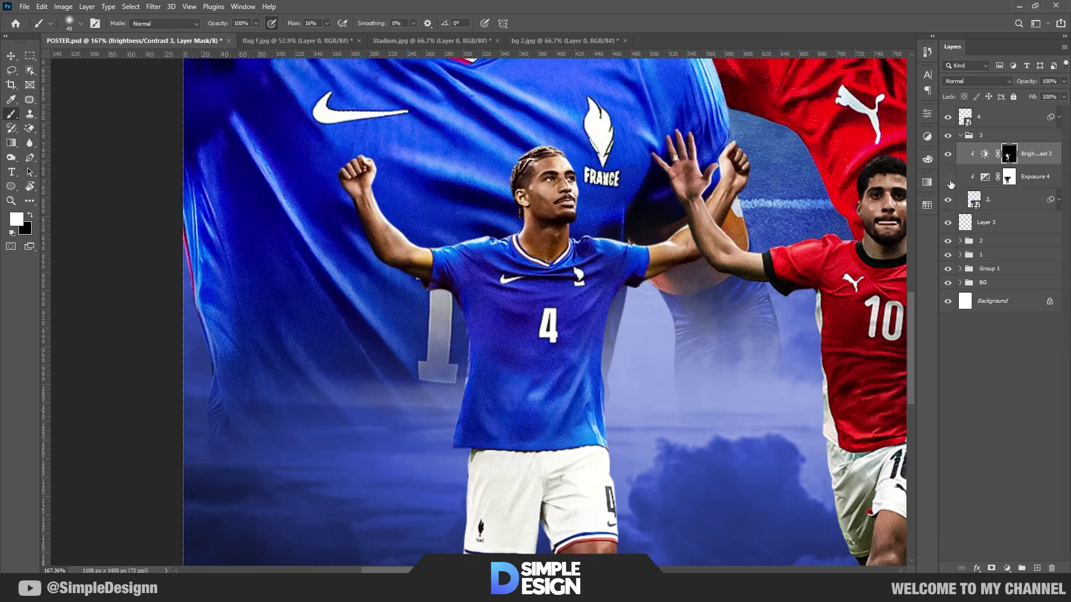
Select the Exposure 4 layer mask, shrink the brush, and swap to black.
{"action": "left_click", "coordinate": [1007, 178]}
{"action": "scroll", "coordinate": [472, 430], "scroll_direction": "up", "scroll_amount": 4}
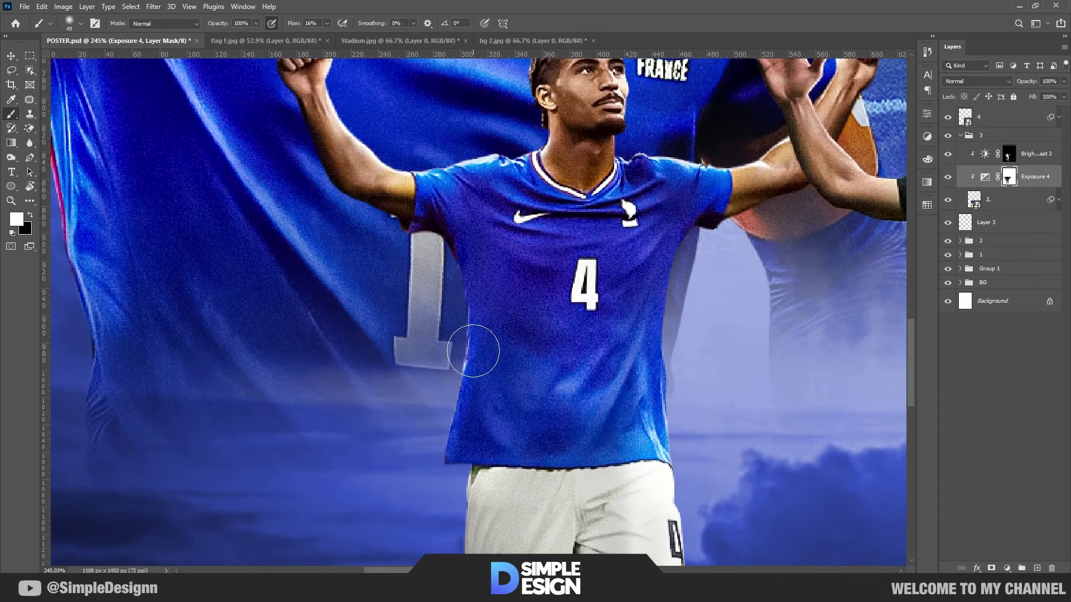
{"action": "key", "text": "bracketleft"}
{"action": "key", "text": "bracketleft"}
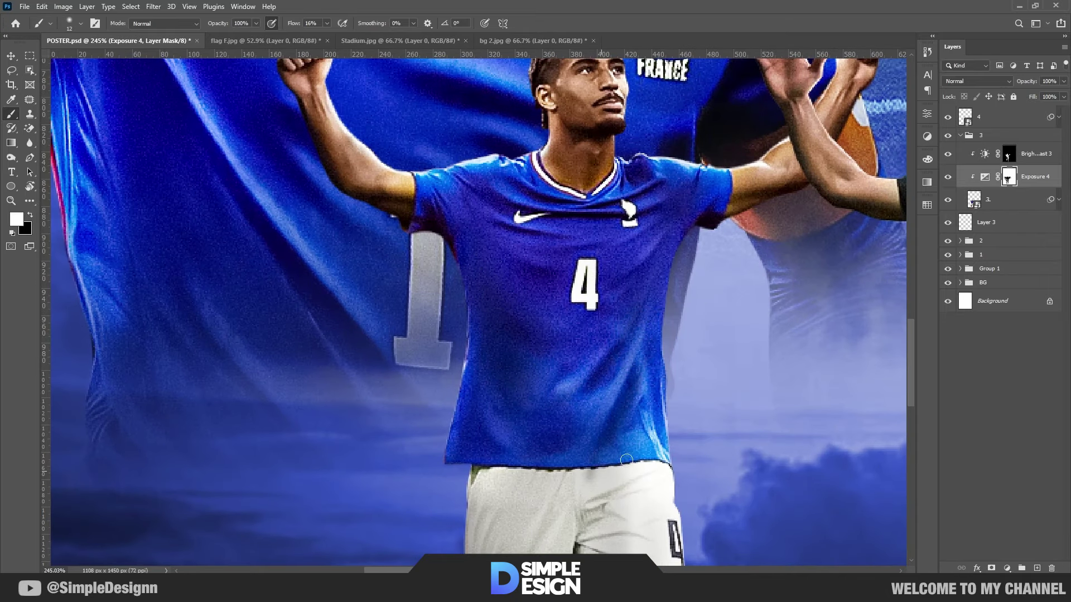
{"action": "scroll", "coordinate": [652, 206], "scroll_direction": "up", "scroll_amount": 5}
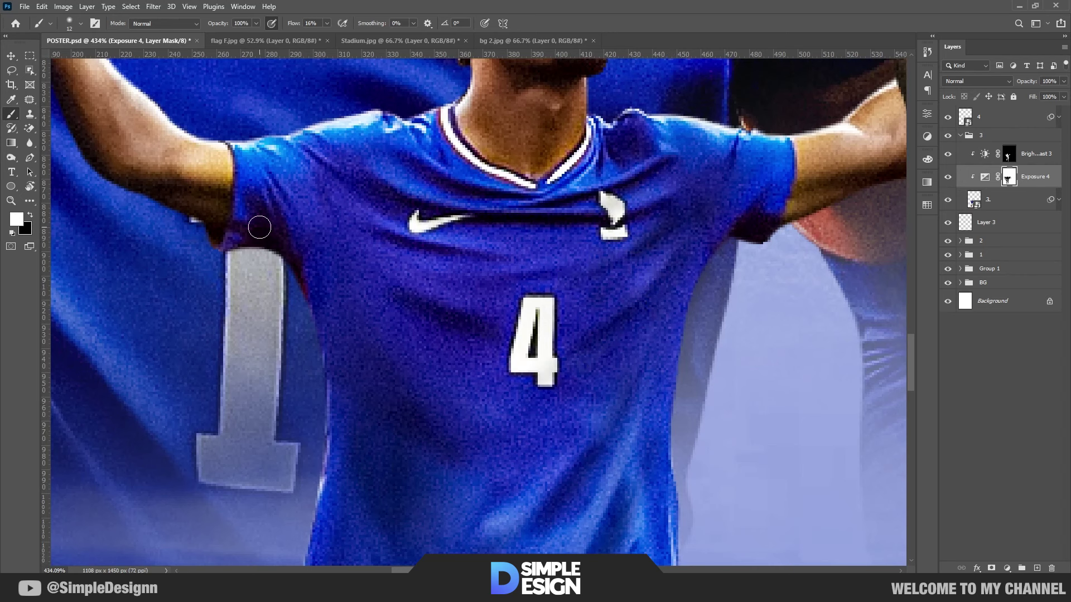
{"action": "scroll", "coordinate": [677, 317], "scroll_direction": "down", "scroll_amount": 5}
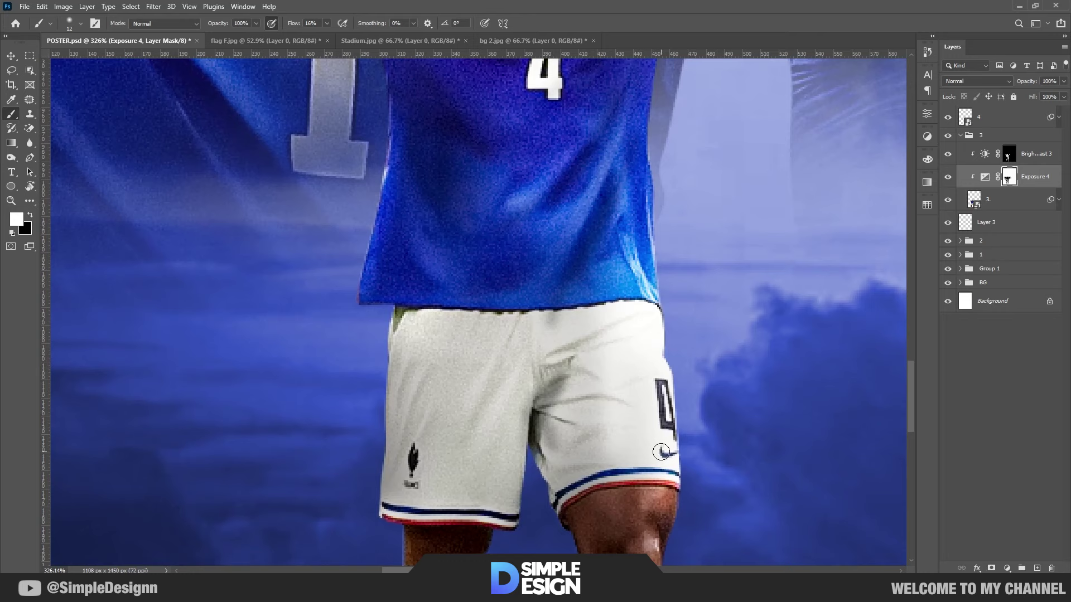
{"action": "key", "text": "x"}
Paint a white highlight along the French player's right calf, then swap back to black.
{"action": "left_click_drag", "start_coordinate": [522, 431], "coordinate": [548, 213]}
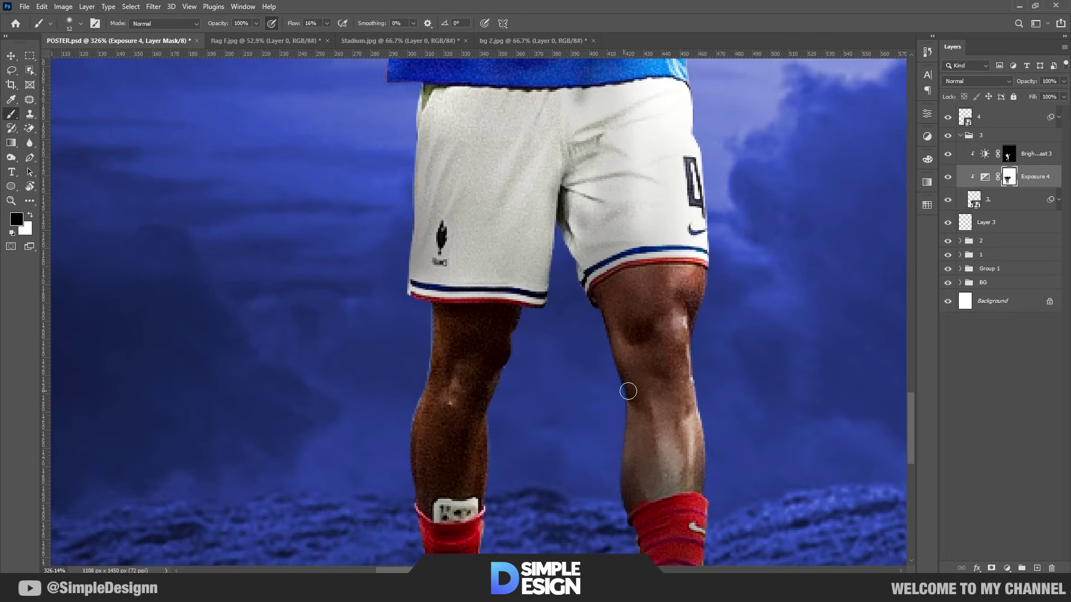
{"action": "key", "text": "x"}
{"action": "left_click_drag", "start_coordinate": [674, 385], "coordinate": [687, 486]}
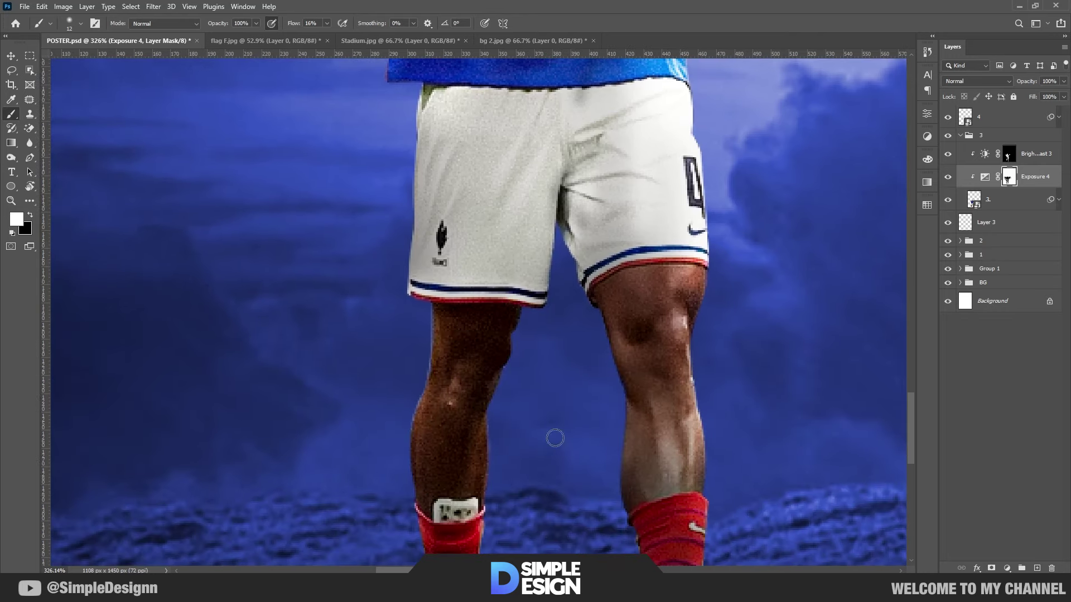
{"action": "scroll", "coordinate": [452, 392], "scroll_direction": "down", "scroll_amount": 2}
{"action": "scroll", "coordinate": [593, 268], "scroll_direction": "down", "scroll_amount": 3}
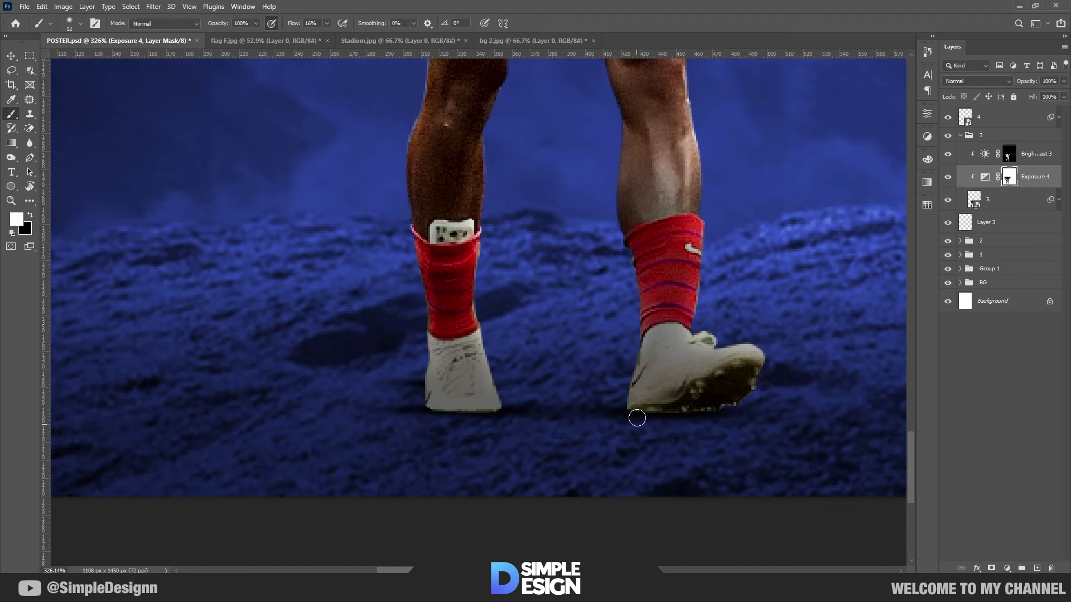
{"action": "scroll", "coordinate": [595, 316], "scroll_direction": "down", "scroll_amount": 3}
{"action": "scroll", "coordinate": [630, 390], "scroll_direction": "up", "scroll_amount": 5}
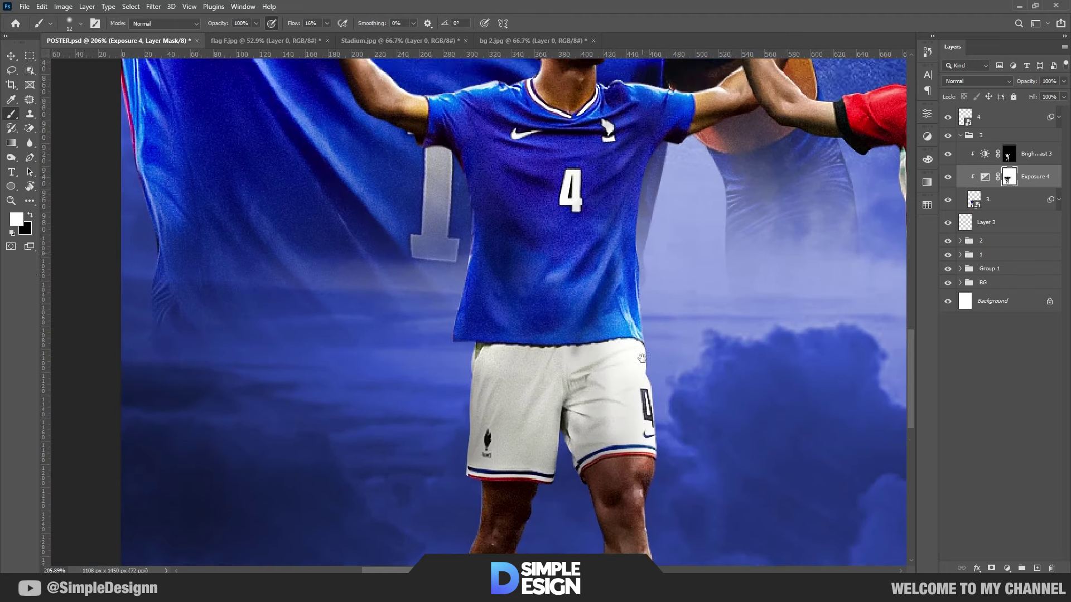
{"action": "scroll", "coordinate": [620, 366], "scroll_direction": "up", "scroll_amount": 1}
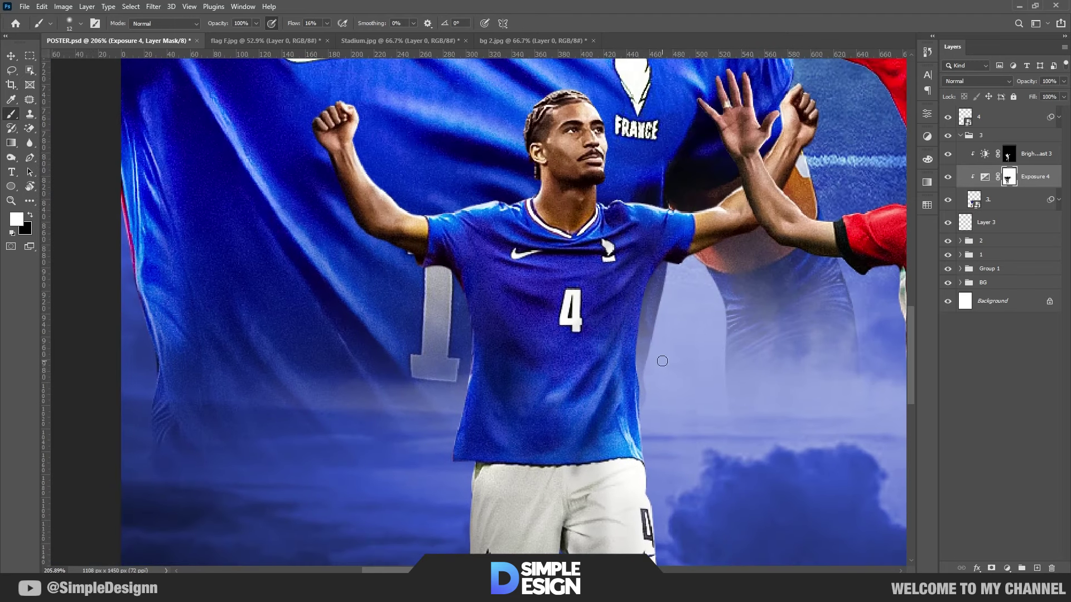
{"action": "scroll", "coordinate": [662, 362], "scroll_direction": "down", "scroll_amount": 2}
{"action": "scroll", "coordinate": [502, 387], "scroll_direction": "down", "scroll_amount": 1}
{"action": "scroll", "coordinate": [503, 387], "scroll_direction": "down", "scroll_amount": 3}
{"action": "key", "text": "x"}
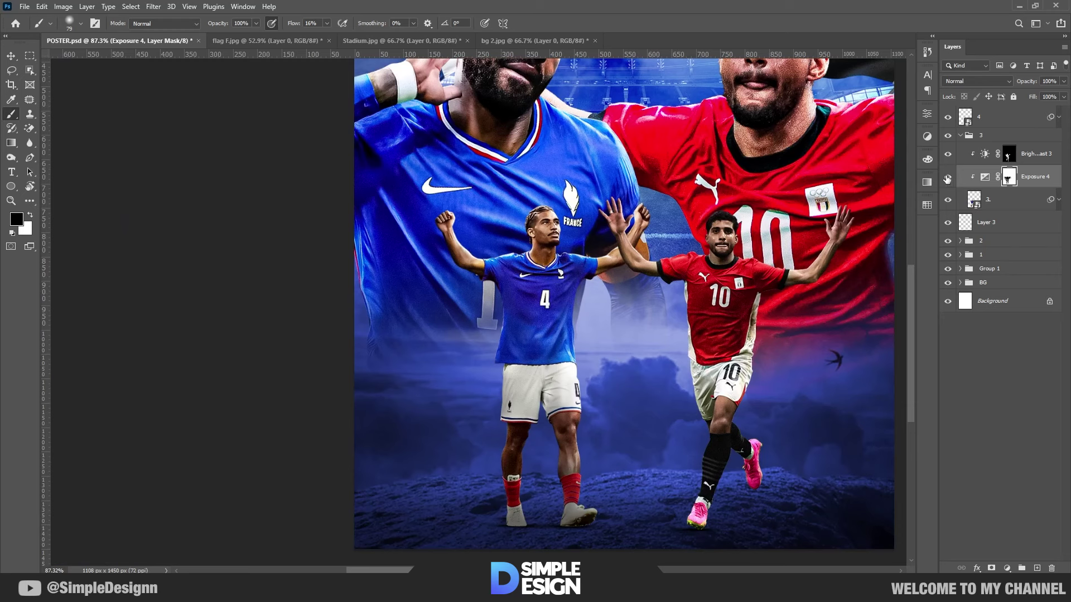
Compare the exposure on and off, then add a clipped Brightness/Contrast adjustment and check it.
{"action": "left_click", "coordinate": [947, 179]}
{"action": "left_click", "coordinate": [947, 153]}
{"action": "left_click", "coordinate": [1007, 568]}
{"action": "left_click", "coordinate": [1008, 155]}
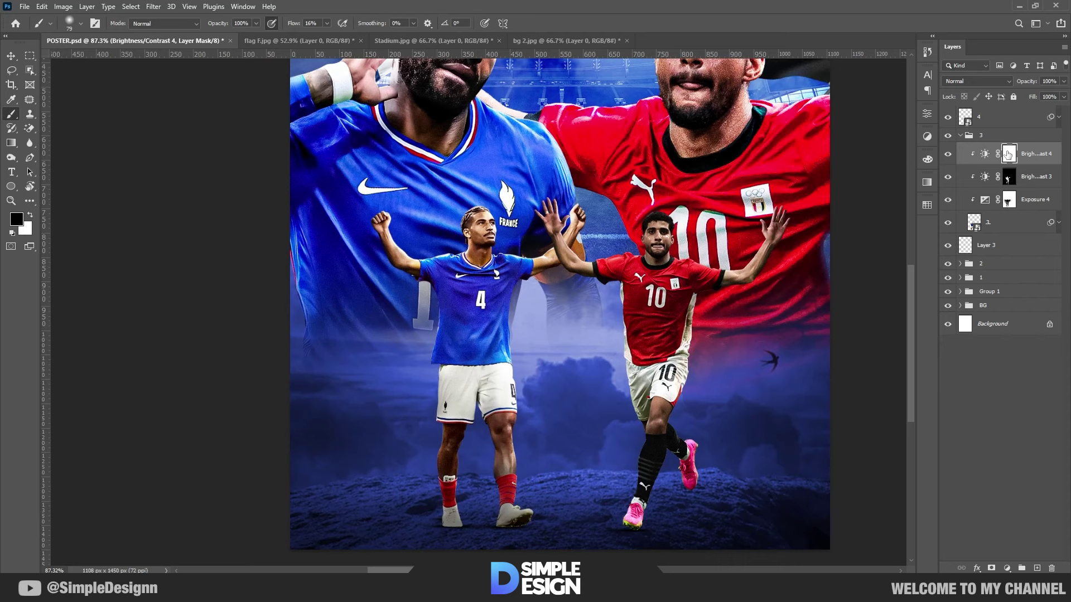
{"action": "left_click", "coordinate": [947, 154]}
Switch to the Move tool and open the New Adjustment Layer list.
{"action": "key", "text": "v"}
{"action": "left_click", "coordinate": [1007, 568]}
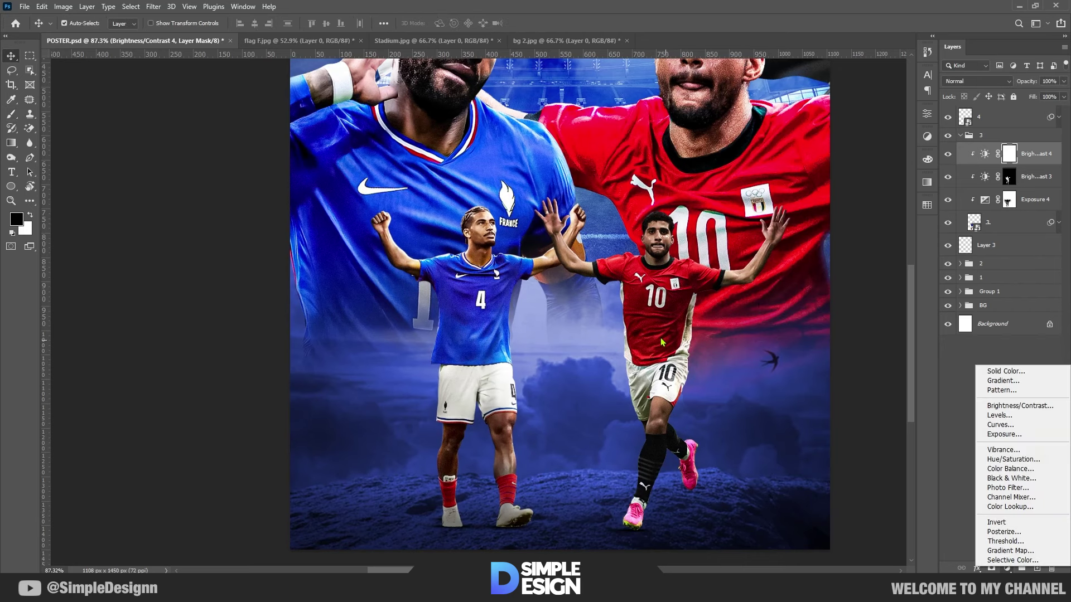
{"action": "left_click", "coordinate": [972, 349]}
{"action": "scroll", "coordinate": [719, 313], "scroll_direction": "up", "scroll_amount": 2}
{"action": "scroll", "coordinate": [410, 321], "scroll_direction": "up", "scroll_amount": 4}
{"action": "left_click", "coordinate": [1006, 568]}
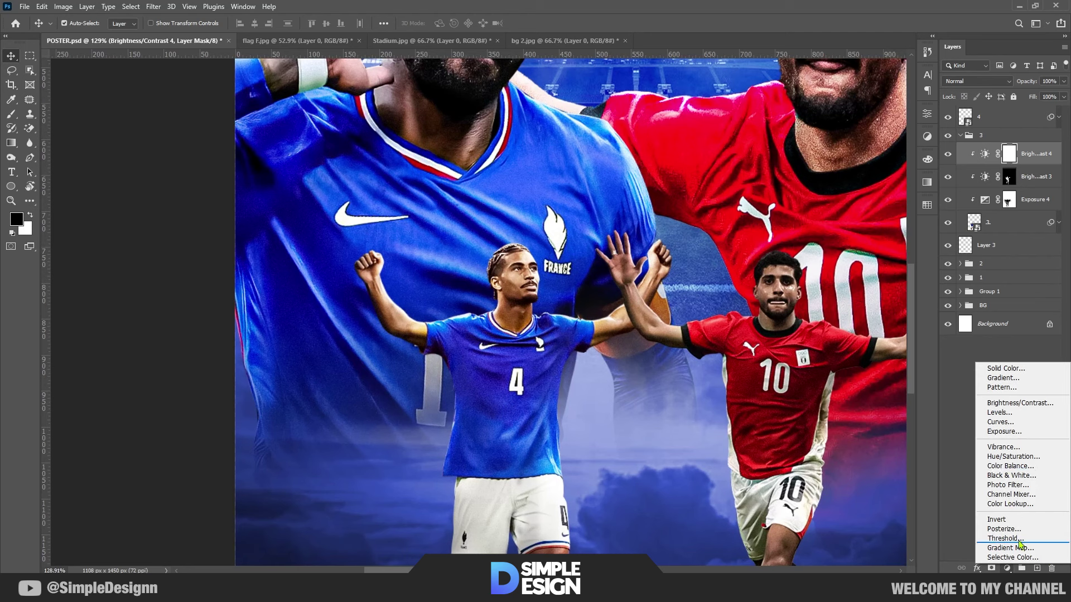
Add a clipped Selective Color: cut cyan and add black in Yellows, add cyan in Reds.
{"action": "left_click", "coordinate": [1018, 558]}
{"action": "left_click", "coordinate": [828, 299]}
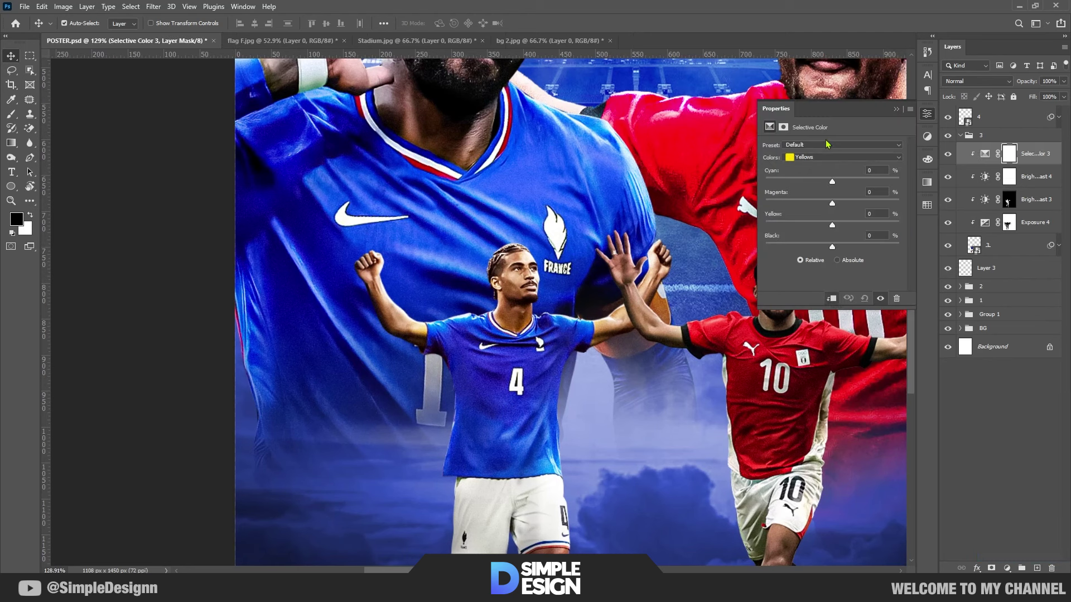
{"action": "left_click_drag", "start_coordinate": [832, 181], "coordinate": [853, 207]}
{"action": "scroll", "coordinate": [460, 275], "scroll_direction": "up", "scroll_amount": 3}
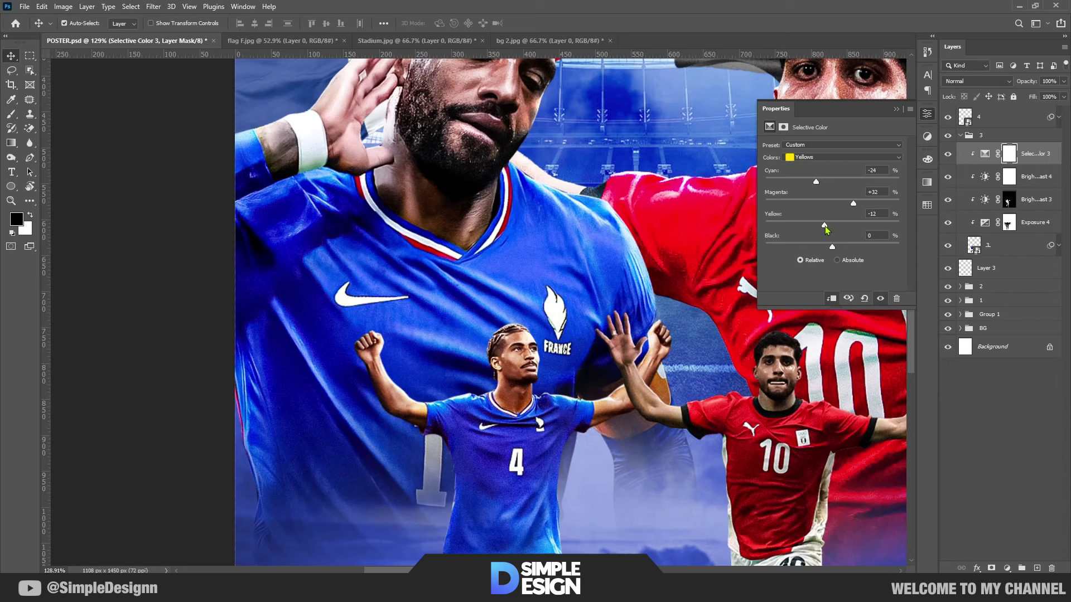
{"action": "left_click_drag", "start_coordinate": [832, 247], "coordinate": [837, 247]}
{"action": "left_click", "coordinate": [830, 157]}
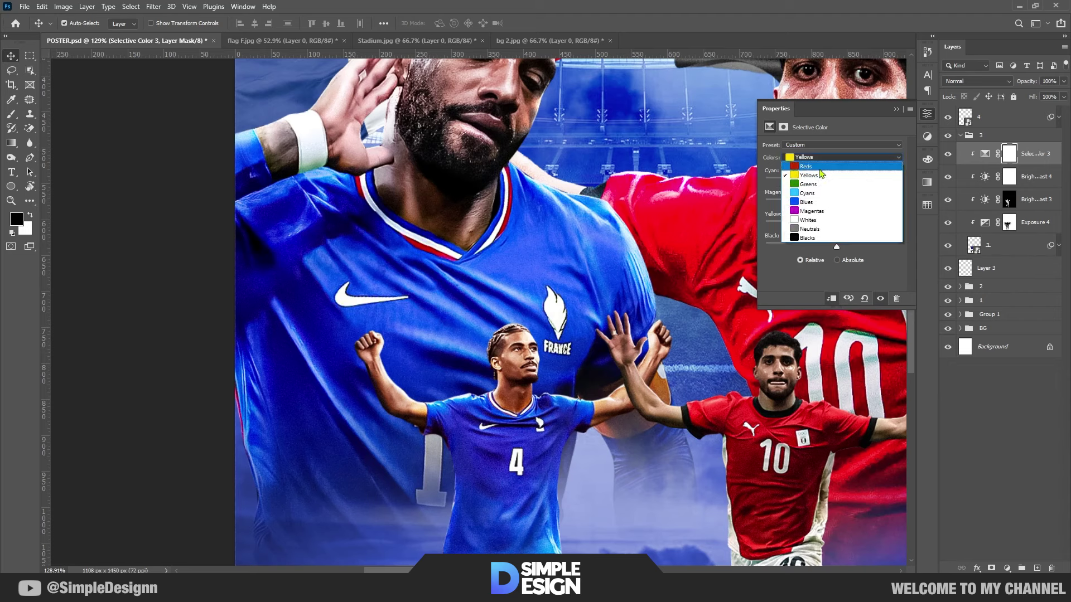
{"action": "left_click", "coordinate": [823, 174]}
{"action": "mouse_move", "coordinate": [833, 181]}
{"action": "left_mouse_down"}
{"action": "mouse_move", "coordinate": [817, 204]}
{"action": "mouse_move", "coordinate": [862, 223]}
{"action": "mouse_move", "coordinate": [813, 222]}
{"action": "left_mouse_up"}
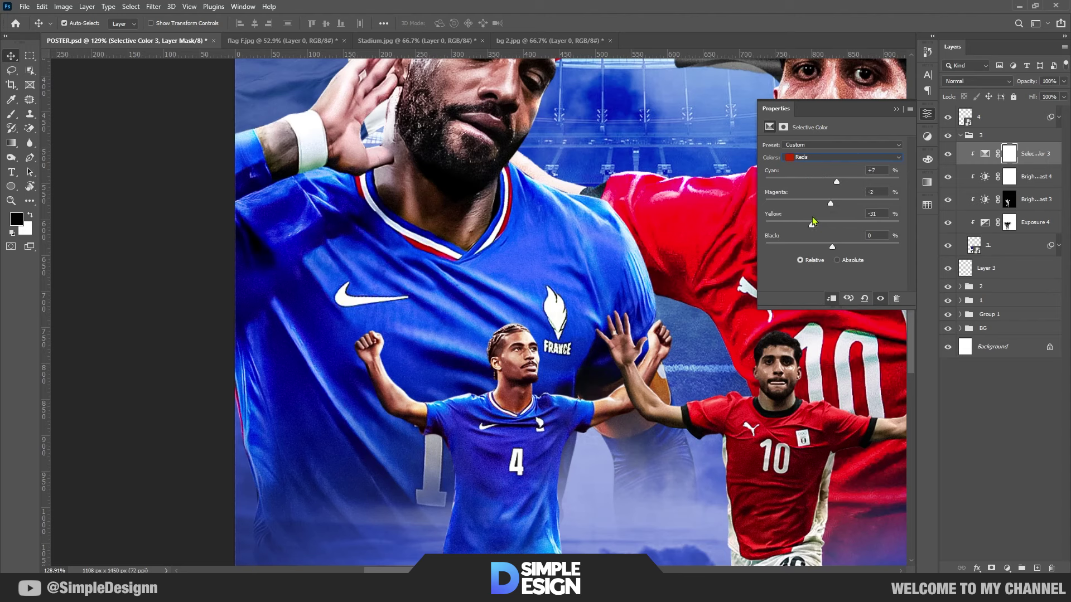
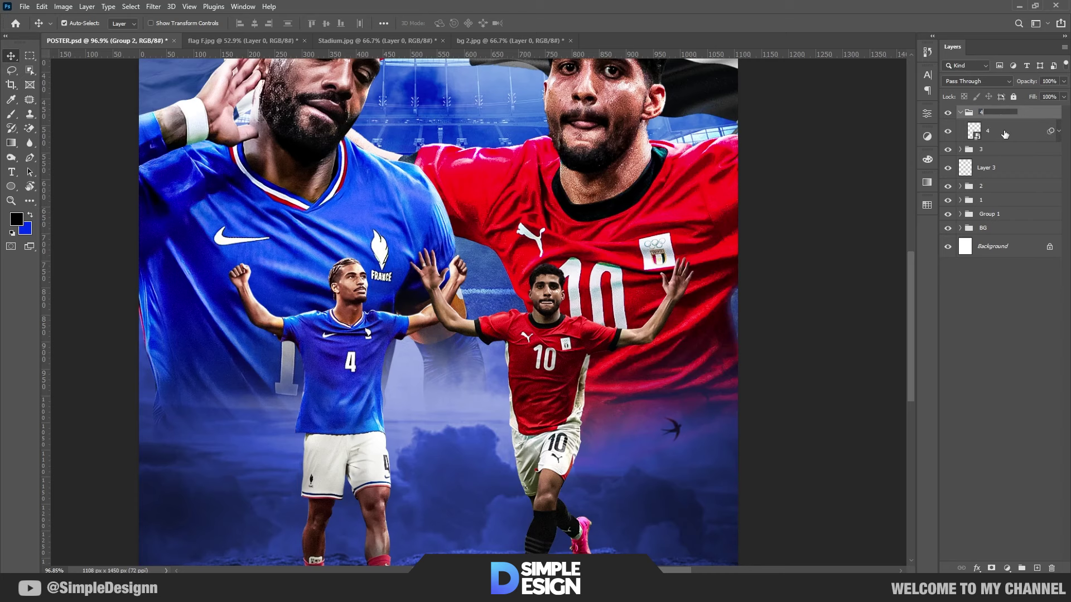
Name the group 4, then add an Exposure layer clipped to players' layer 4 at -2.33.
{"action": "key", "text": "Return"}
{"action": "left_click", "coordinate": [1009, 131]}
{"action": "left_click", "coordinate": [1007, 568]}
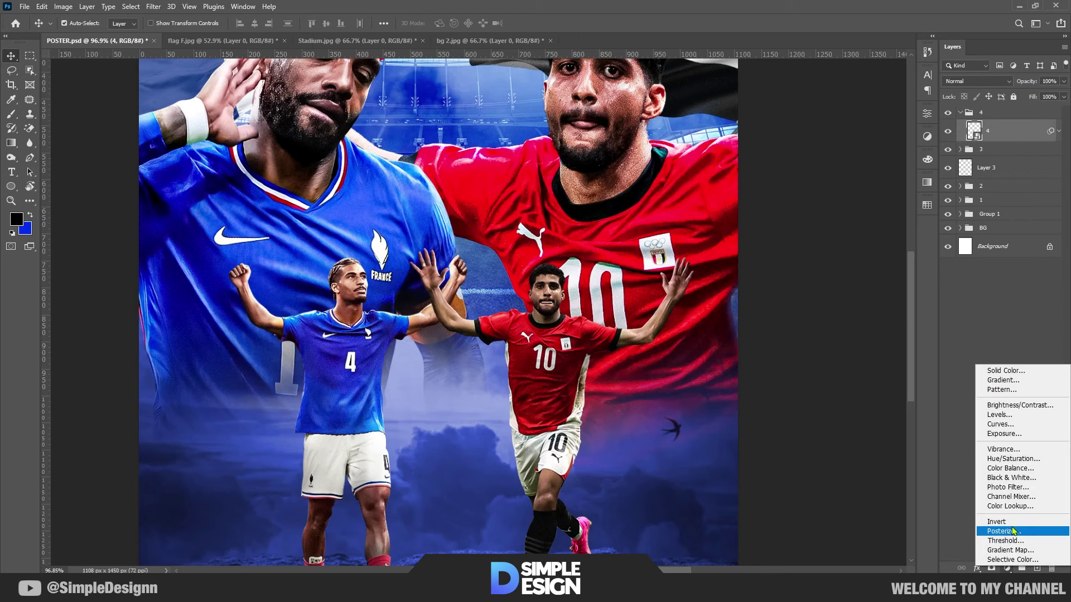
{"action": "left_click", "coordinate": [1010, 434]}
{"action": "scroll", "coordinate": [896, 306], "scroll_direction": "down", "scroll_amount": 2}
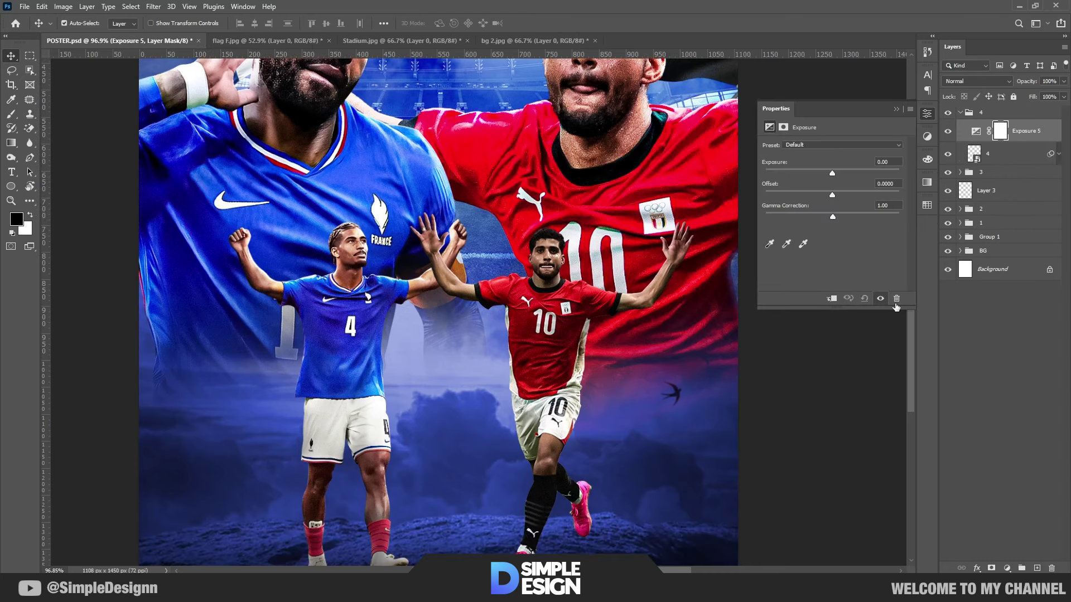
{"action": "left_click", "coordinate": [832, 301]}
{"action": "left_click_drag", "start_coordinate": [832, 174], "coordinate": [808, 174]}
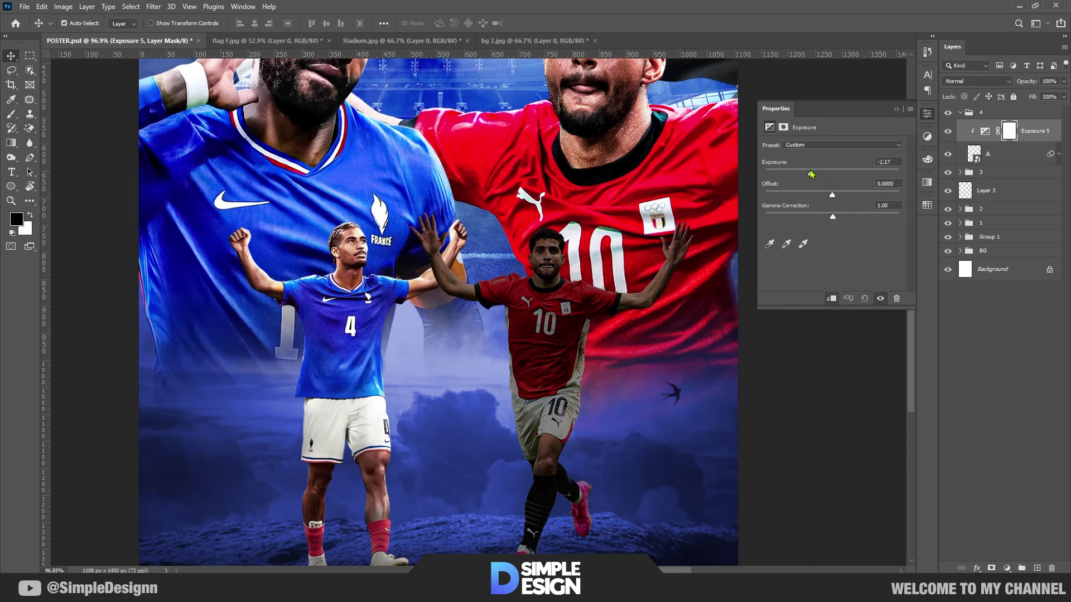
{"action": "scroll", "coordinate": [846, 289], "scroll_direction": "down", "scroll_amount": 4}
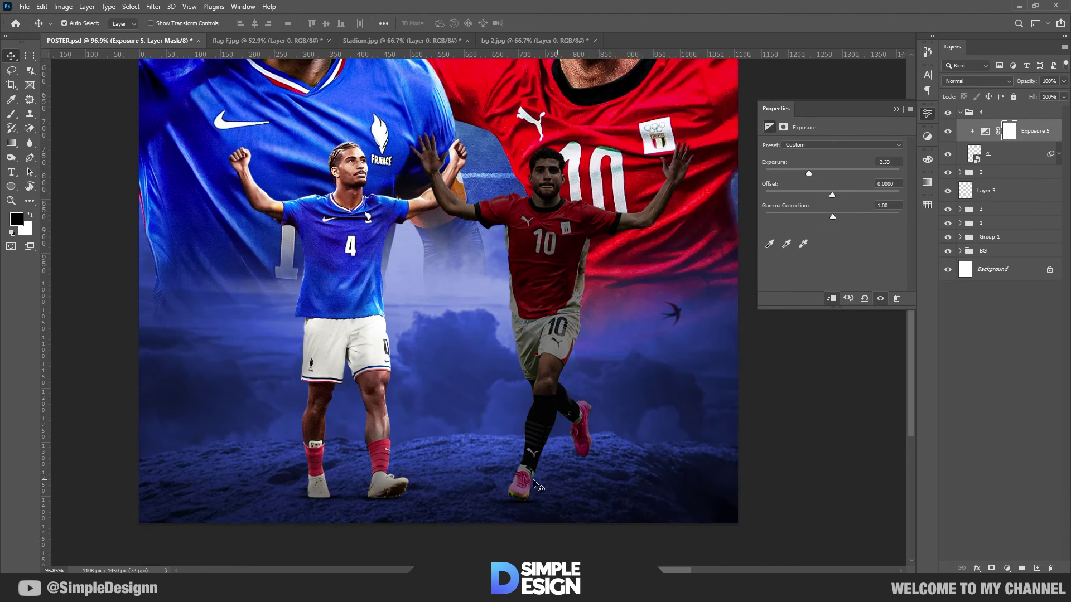
{"action": "left_click", "coordinate": [896, 108]}
Paint black on the Exposure mask over the runner's legs and boots.
{"action": "key", "text": "b"}
{"action": "scroll", "coordinate": [770, 306], "scroll_direction": "up", "scroll_amount": 2}
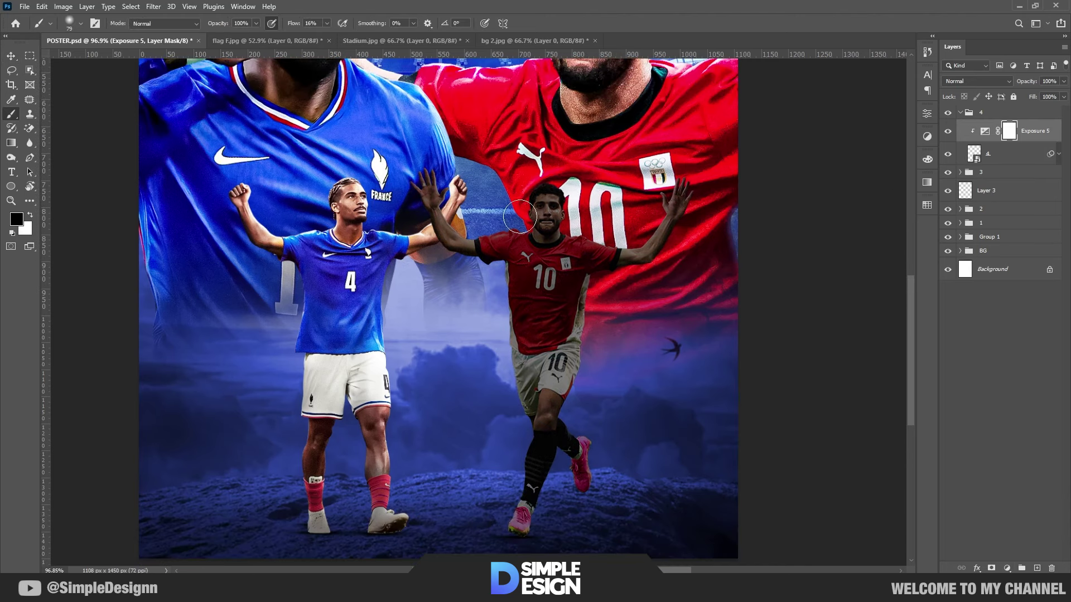
{"action": "scroll", "coordinate": [518, 192], "scroll_direction": "up", "scroll_amount": 10}
{"action": "left_click_drag", "start_coordinate": [535, 357], "coordinate": [544, 419]}
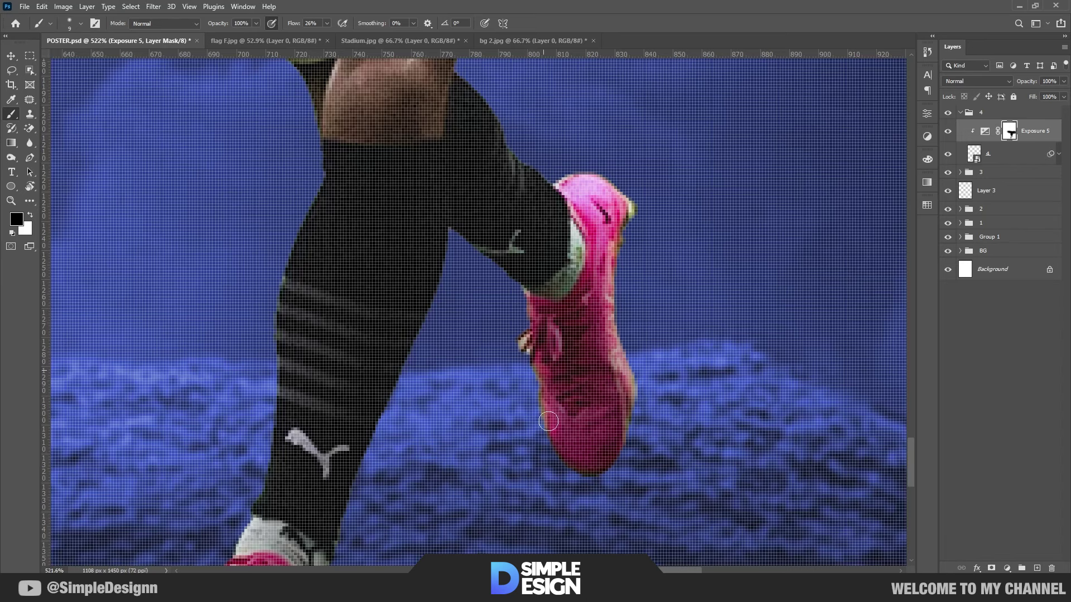
{"action": "left_click_drag", "start_coordinate": [549, 379], "coordinate": [550, 447]}
{"action": "scroll", "coordinate": [550, 447], "scroll_direction": "down", "scroll_amount": 2}
{"action": "scroll", "coordinate": [392, 423], "scroll_direction": "down", "scroll_amount": 1}
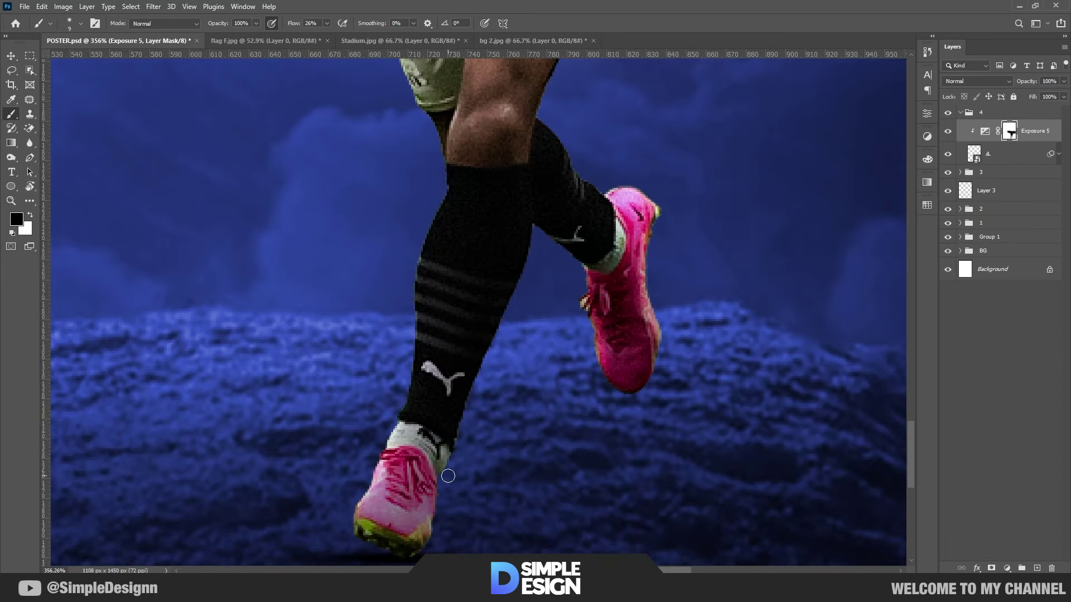
{"action": "scroll", "coordinate": [502, 391], "scroll_direction": "down", "scroll_amount": 5}
{"action": "scroll", "coordinate": [509, 389], "scroll_direction": "up", "scroll_amount": 1}
{"action": "scroll", "coordinate": [483, 272], "scroll_direction": "up", "scroll_amount": 2}
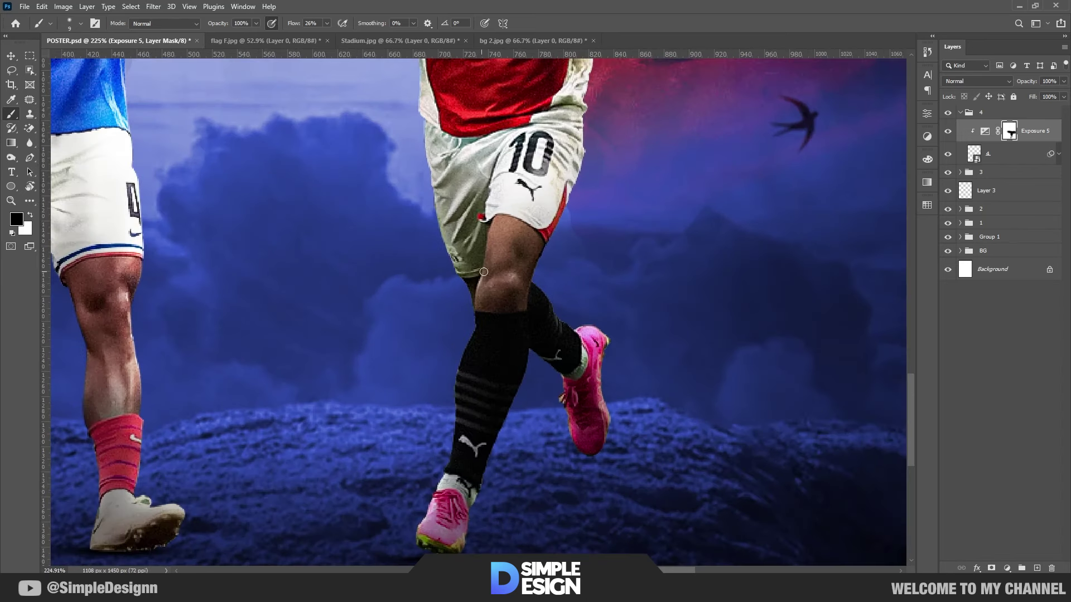
{"action": "scroll", "coordinate": [466, 341], "scroll_direction": "up", "scroll_amount": 2}
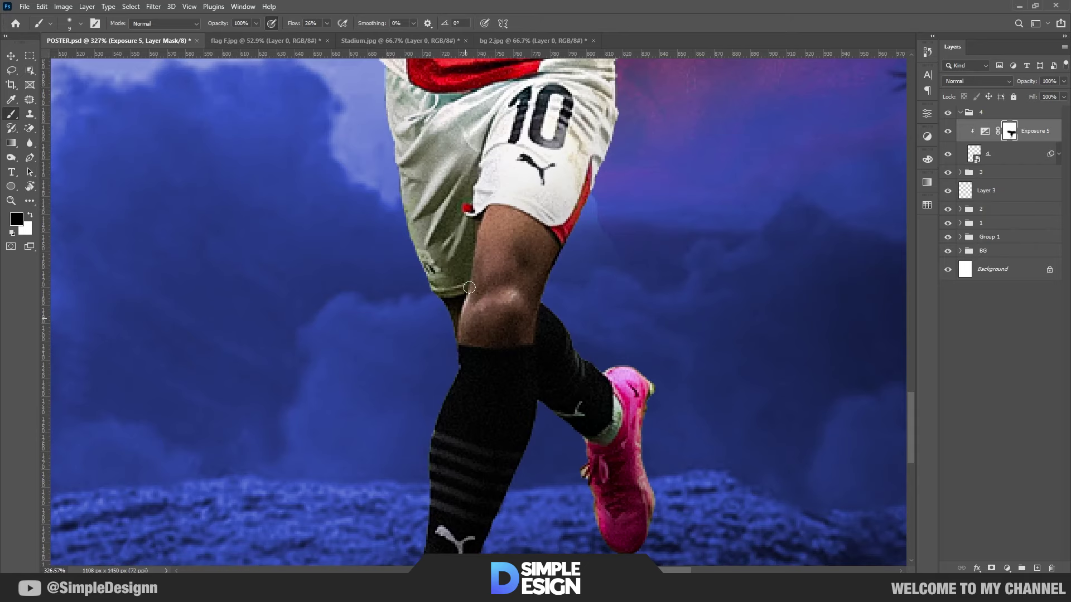
{"action": "scroll", "coordinate": [408, 194], "scroll_direction": "down", "scroll_amount": 2}
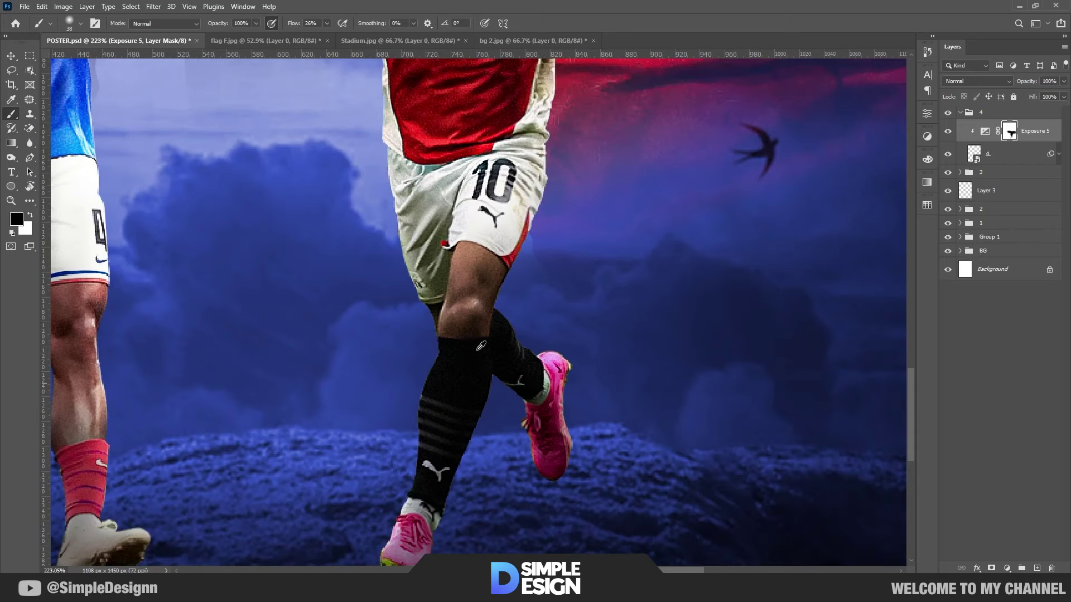
{"action": "scroll", "coordinate": [585, 280], "scroll_direction": "down", "scroll_amount": 1}
Center the view on the players' heads and test, then undo, a lower adjustment opacity.
{"action": "left_click_drag", "start_coordinate": [585, 280], "coordinate": [657, 497]}
{"action": "scroll", "coordinate": [518, 320], "scroll_direction": "up", "scroll_amount": 1}
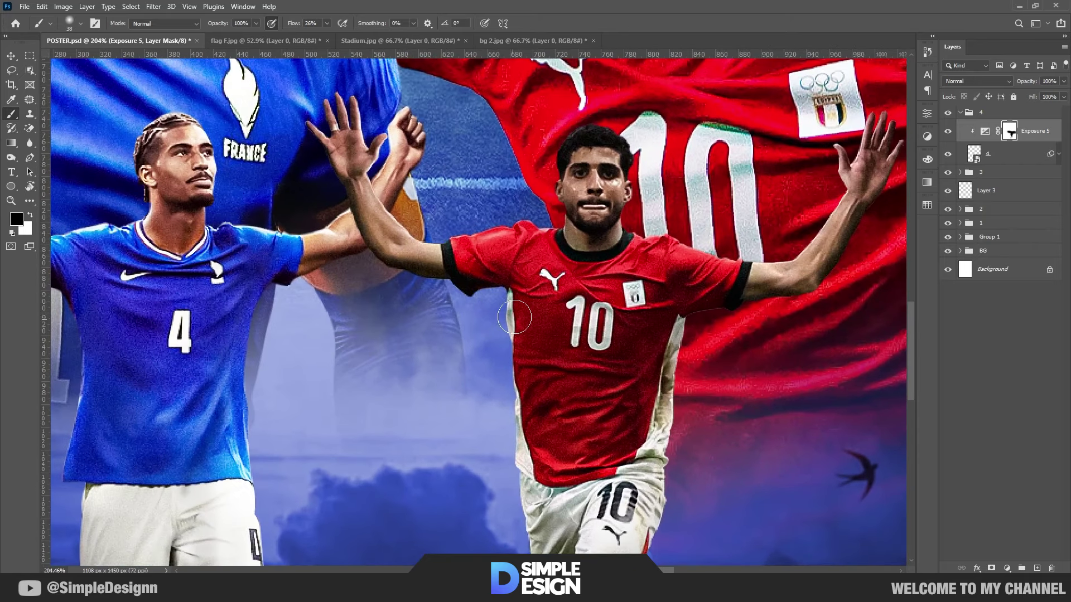
{"action": "left_click_drag", "start_coordinate": [555, 355], "coordinate": [520, 310]}
{"action": "scroll", "coordinate": [520, 311], "scroll_direction": "down", "scroll_amount": 2}
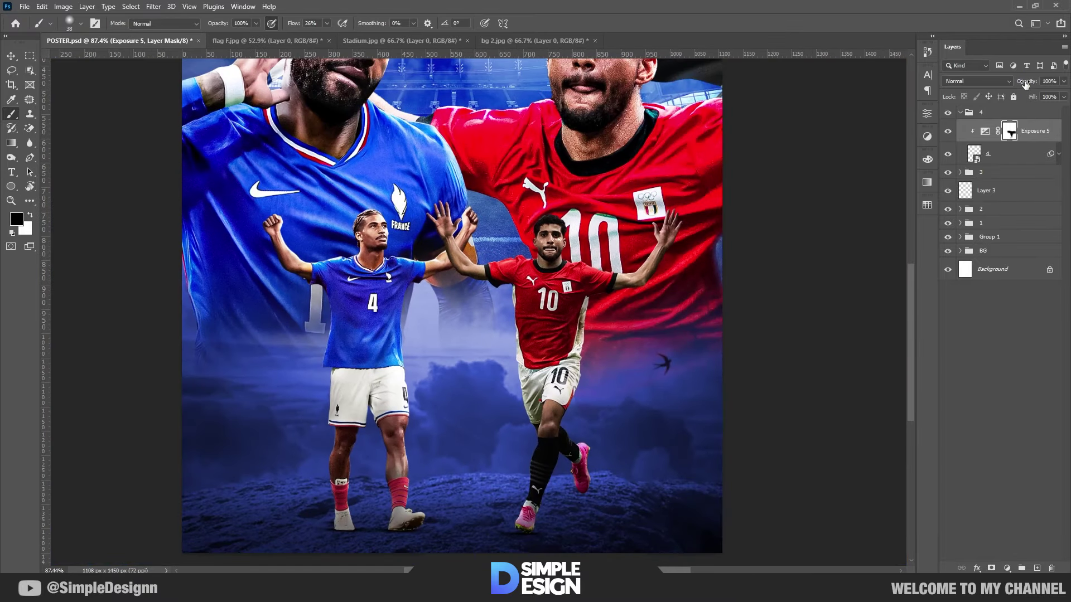
{"action": "left_click_drag", "start_coordinate": [1025, 82], "coordinate": [1016, 84]}
{"action": "key", "text": "ctrl+z"}
{"action": "scroll", "coordinate": [565, 251], "scroll_direction": "up", "scroll_amount": 1}
Set brush flow to 25% and paint black along the red player's raised arm.
{"action": "key", "text": "x"}
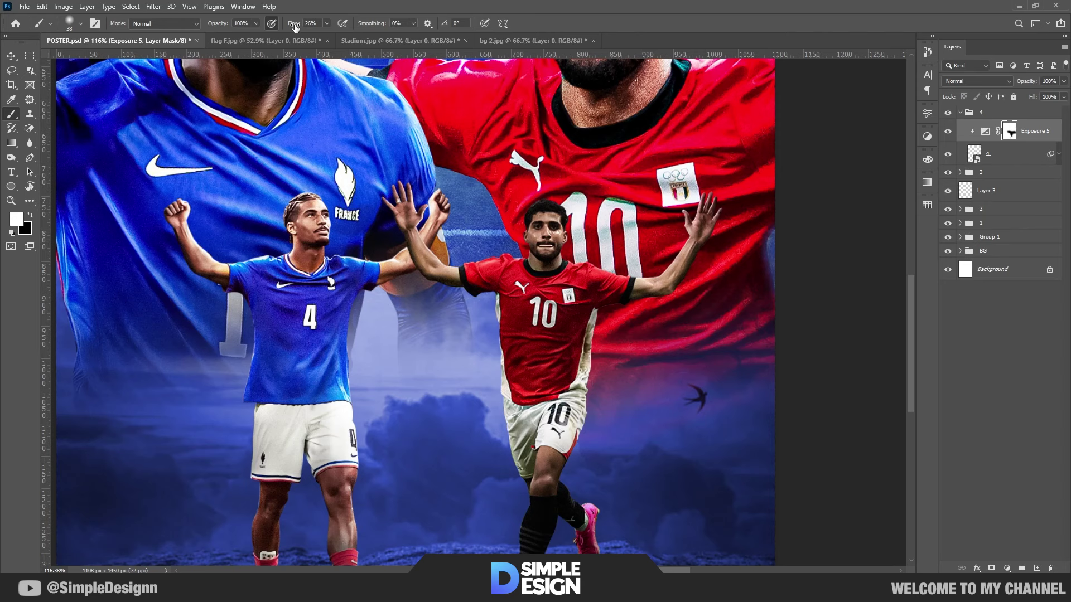
{"action": "left_click_drag", "start_coordinate": [295, 27], "coordinate": [284, 27]}
{"action": "key", "text": "x"}
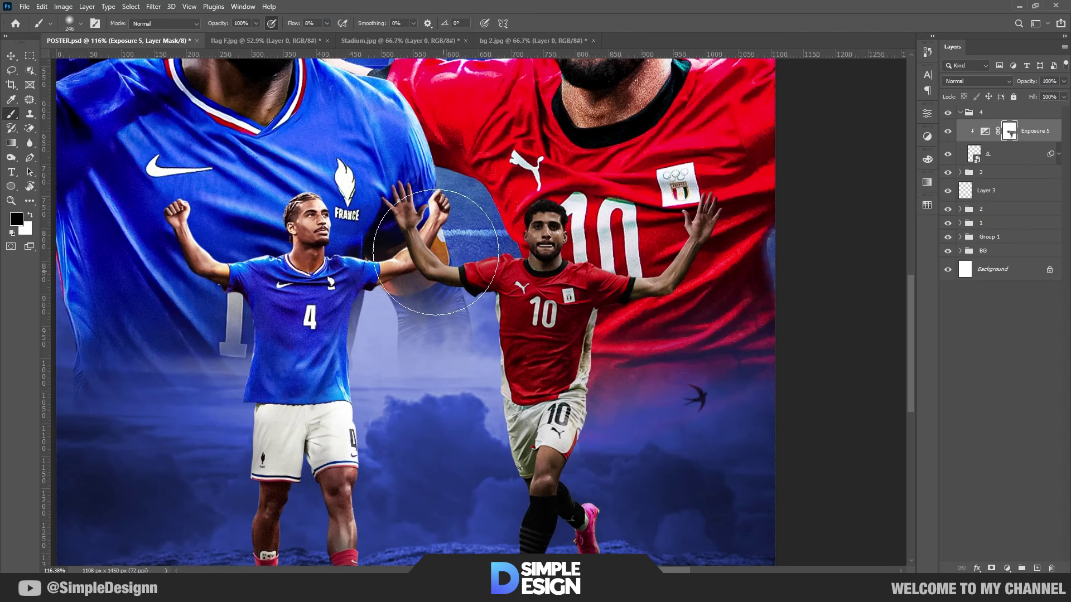
{"action": "scroll", "coordinate": [441, 205], "scroll_direction": "up", "scroll_amount": 3}
{"action": "key", "text": "x"}
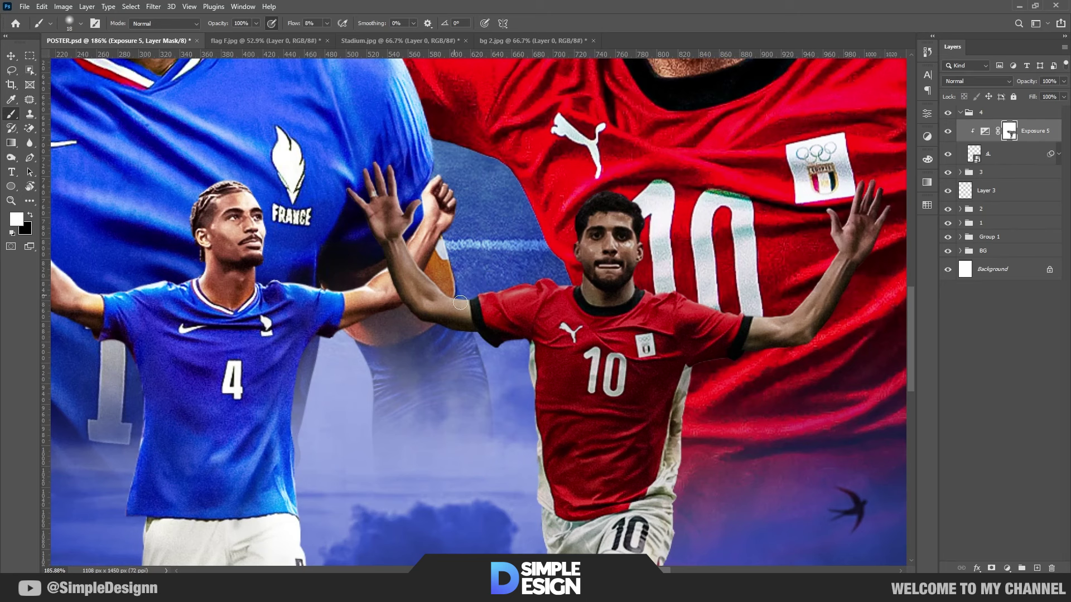
{"action": "left_click_drag", "start_coordinate": [297, 25], "coordinate": [306, 25]}
{"action": "key", "text": "x"}
{"action": "left_click_drag", "start_coordinate": [547, 286], "coordinate": [397, 168]}
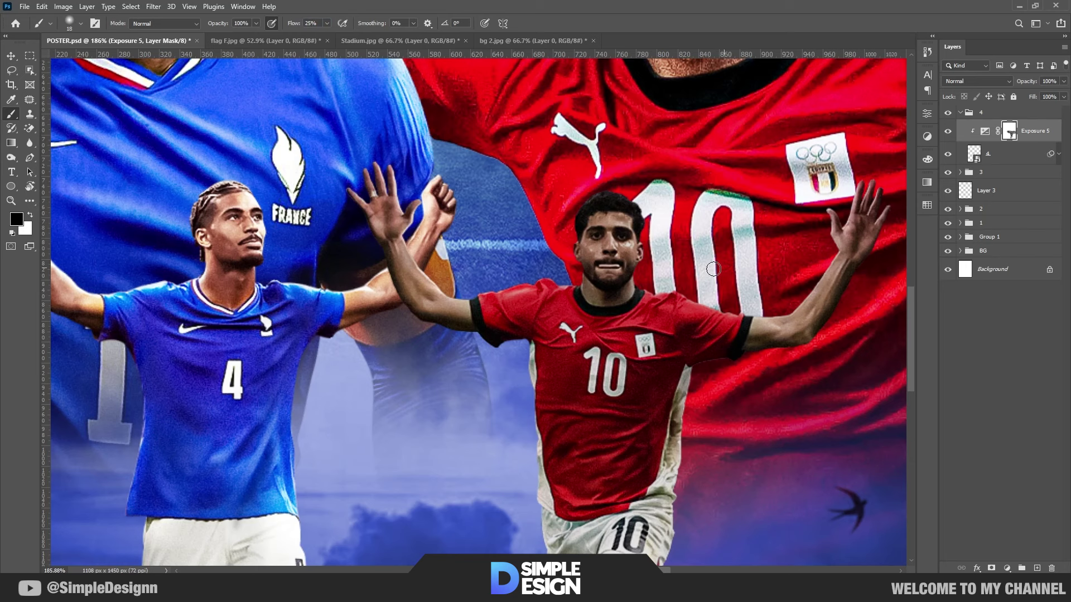
{"action": "key", "text": "bracketright"}
{"action": "key", "text": "bracketright"}
{"action": "key", "text": "bracketright"}
{"action": "key", "text": "bracketleft"}
{"action": "key", "text": "bracketleft"}
{"action": "key", "text": "bracketleft"}
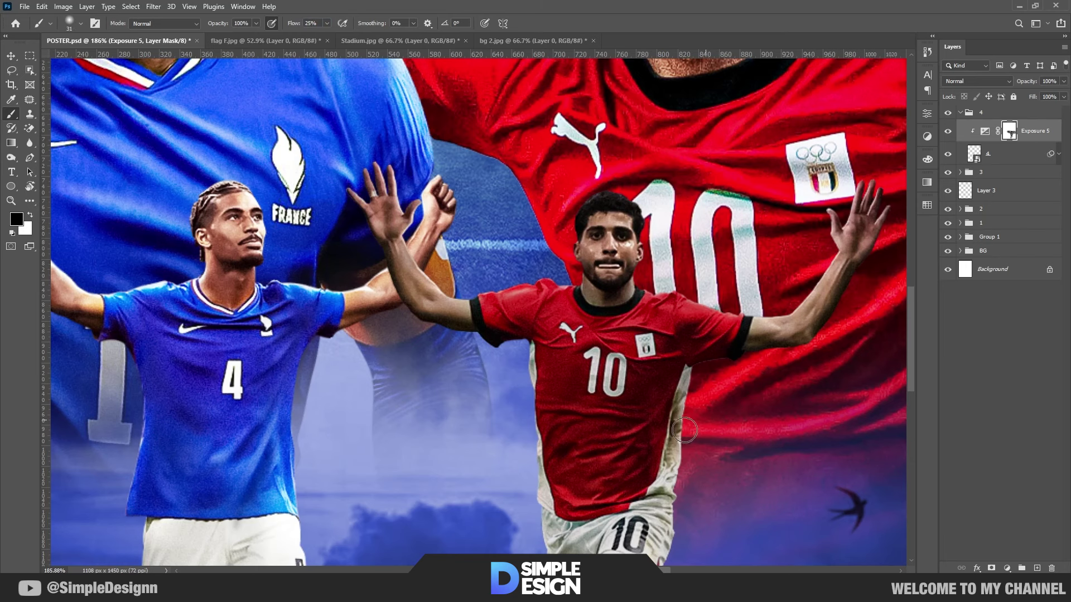
{"action": "scroll", "coordinate": [530, 392], "scroll_direction": "down", "scroll_amount": 1}
{"action": "scroll", "coordinate": [529, 392], "scroll_direction": "down", "scroll_amount": 5}
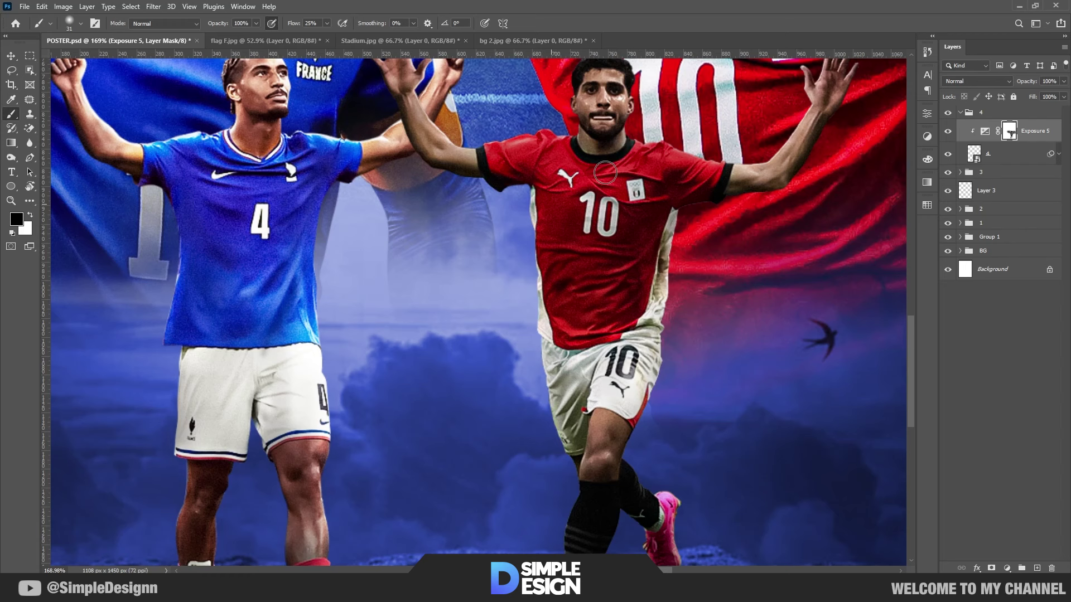
{"action": "scroll", "coordinate": [597, 182], "scroll_direction": "up", "scroll_amount": 3}
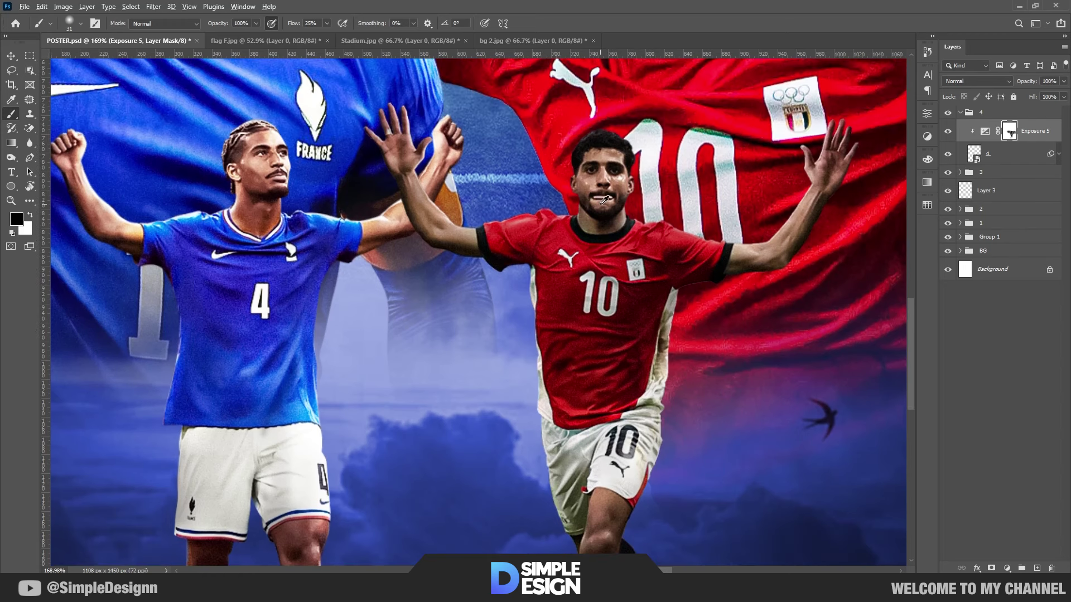
{"action": "scroll", "coordinate": [597, 184], "scroll_direction": "down", "scroll_amount": 3}
{"action": "scroll", "coordinate": [570, 243], "scroll_direction": "up", "scroll_amount": 3}
{"action": "scroll", "coordinate": [569, 243], "scroll_direction": "up", "scroll_amount": 2}
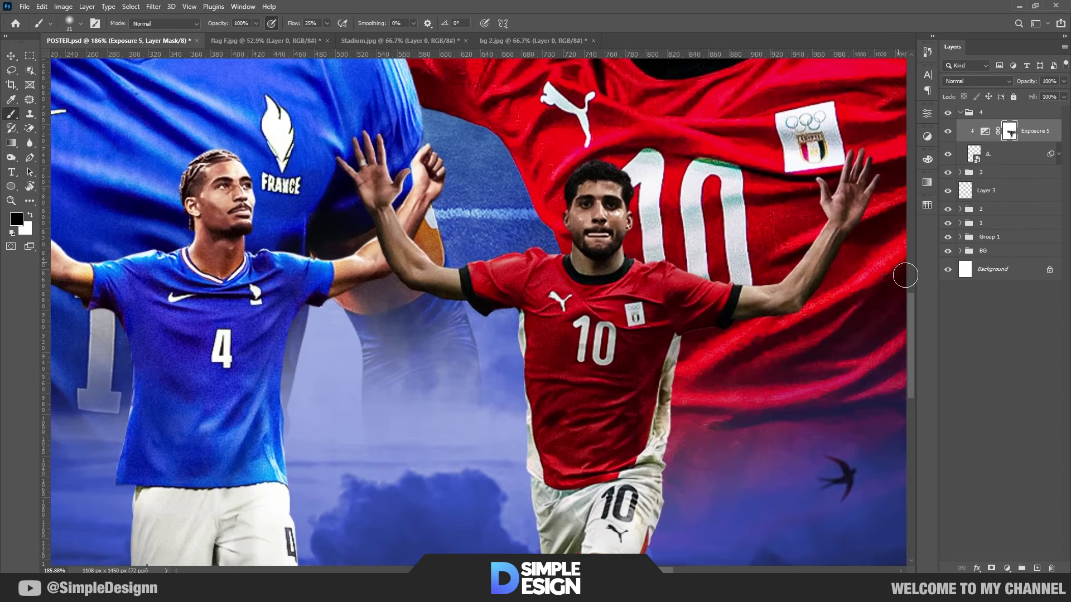
Add a second clipped Exposure layer at +1.33 with its mask inverted to black.
{"action": "left_click", "coordinate": [1009, 570]}
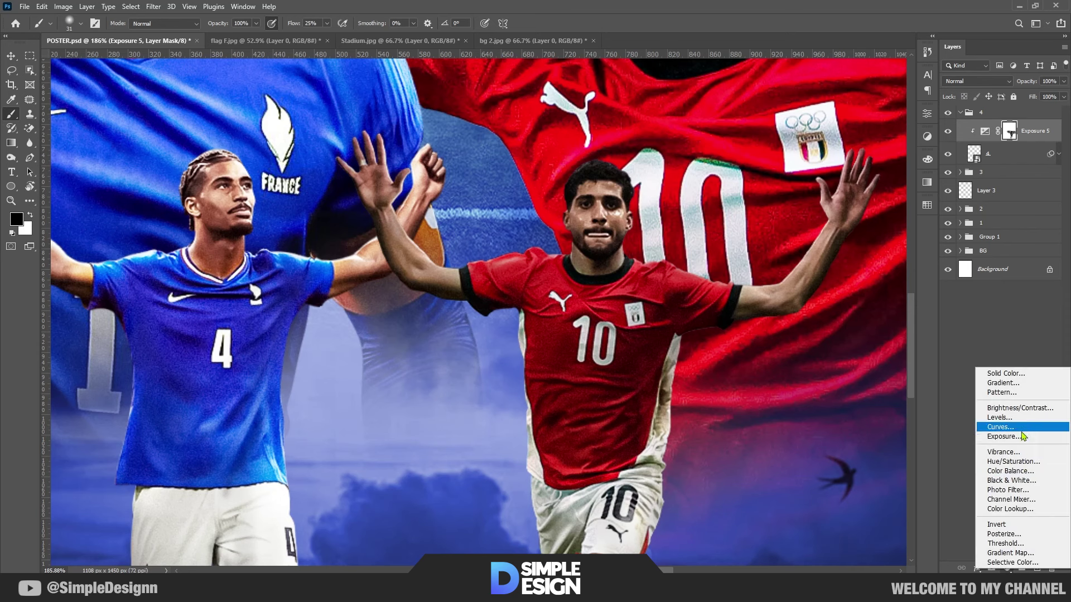
{"action": "left_click", "coordinate": [1001, 435]}
{"action": "left_click", "coordinate": [832, 299]}
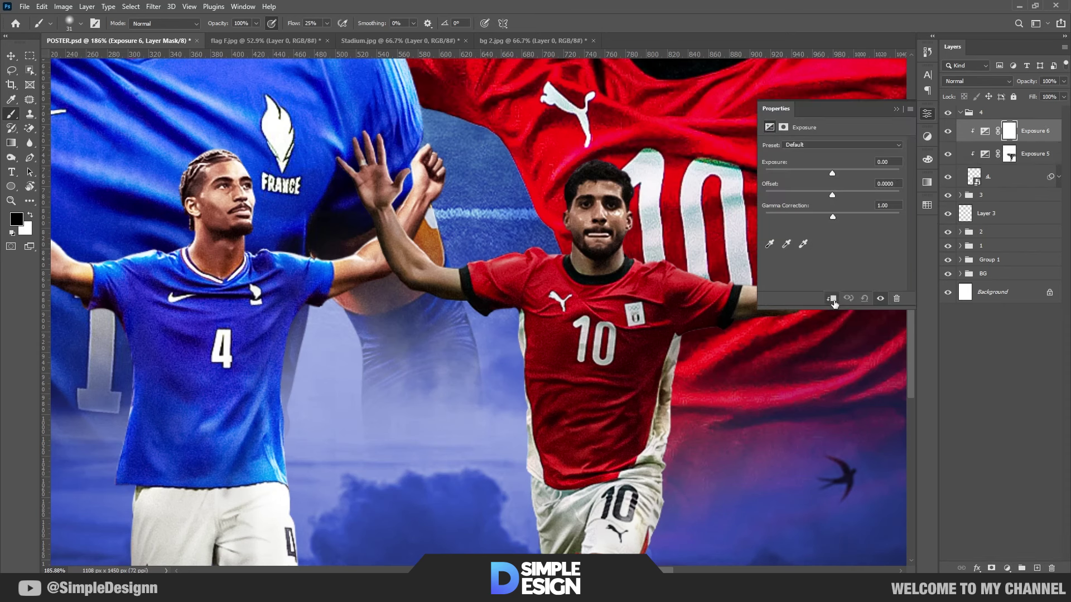
{"action": "left_click_drag", "start_coordinate": [831, 174], "coordinate": [846, 175]}
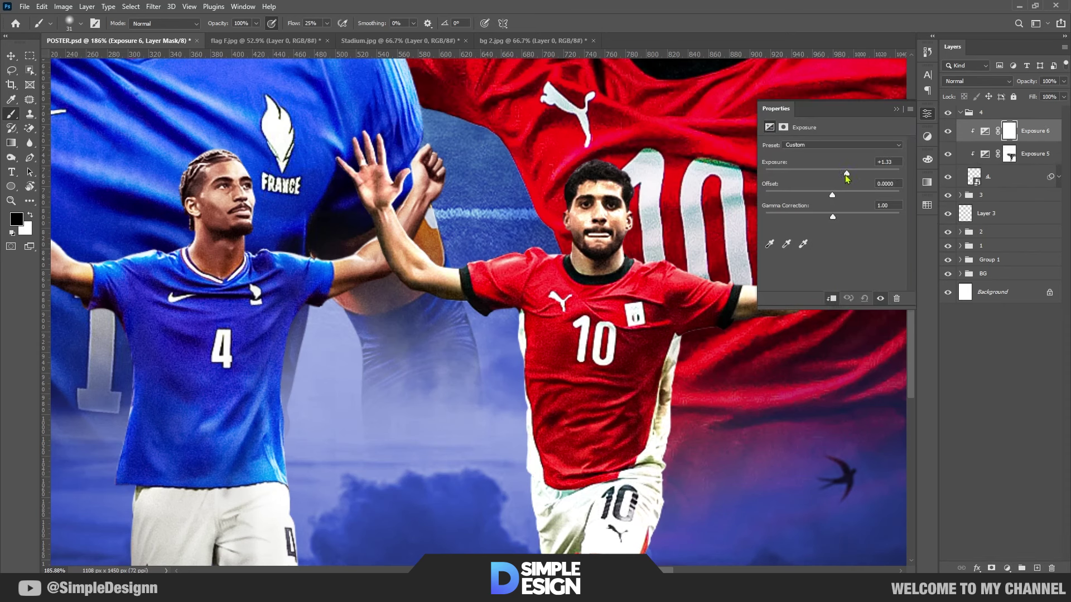
{"action": "left_click", "coordinate": [896, 109]}
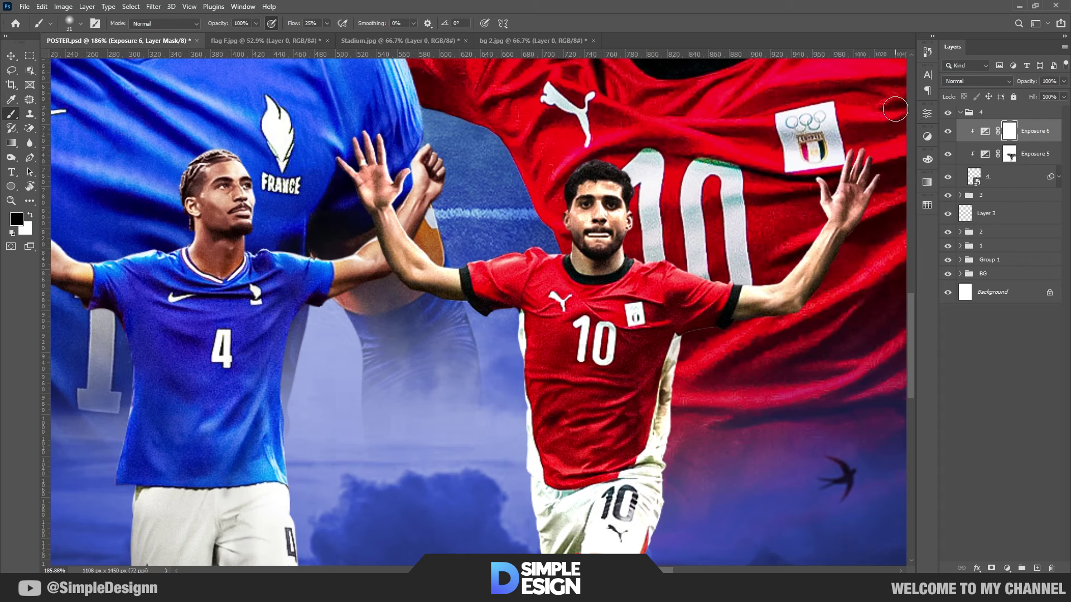
{"action": "key", "text": "ctrl+i"}
With a small white brush at 61% flow, paint highlights on the sleeve and forearm.
{"action": "scroll", "coordinate": [520, 234], "scroll_direction": "up", "scroll_amount": 3}
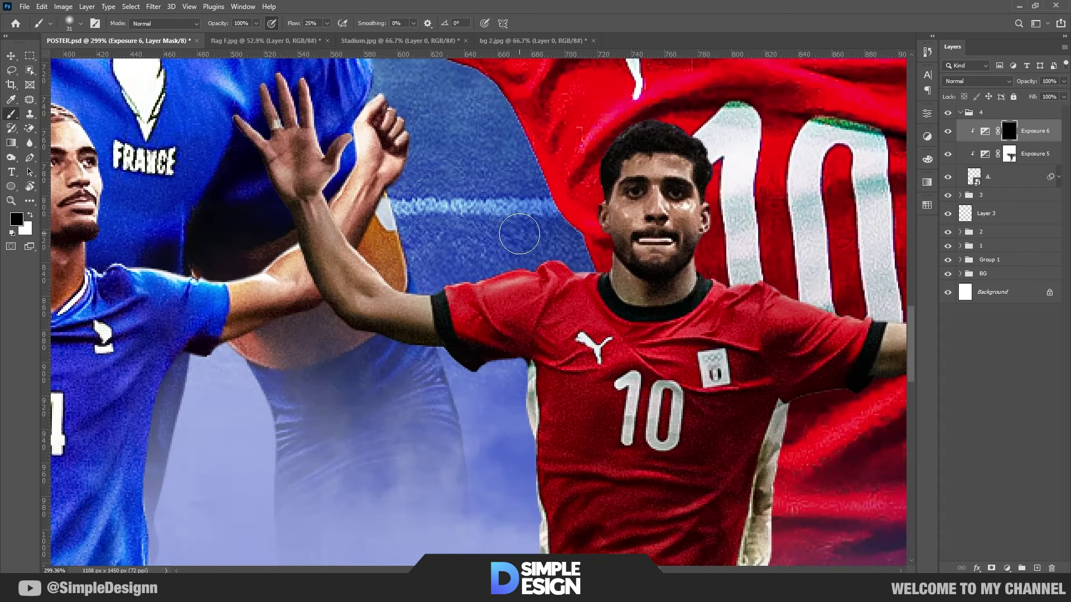
{"action": "key", "text": "x"}
{"action": "key", "text": "bracketleft"}
{"action": "key", "text": "bracketleft"}
{"action": "left_click_drag", "start_coordinate": [291, 26], "coordinate": [312, 26]}
{"action": "scroll", "coordinate": [505, 231], "scroll_direction": "up", "scroll_amount": 1}
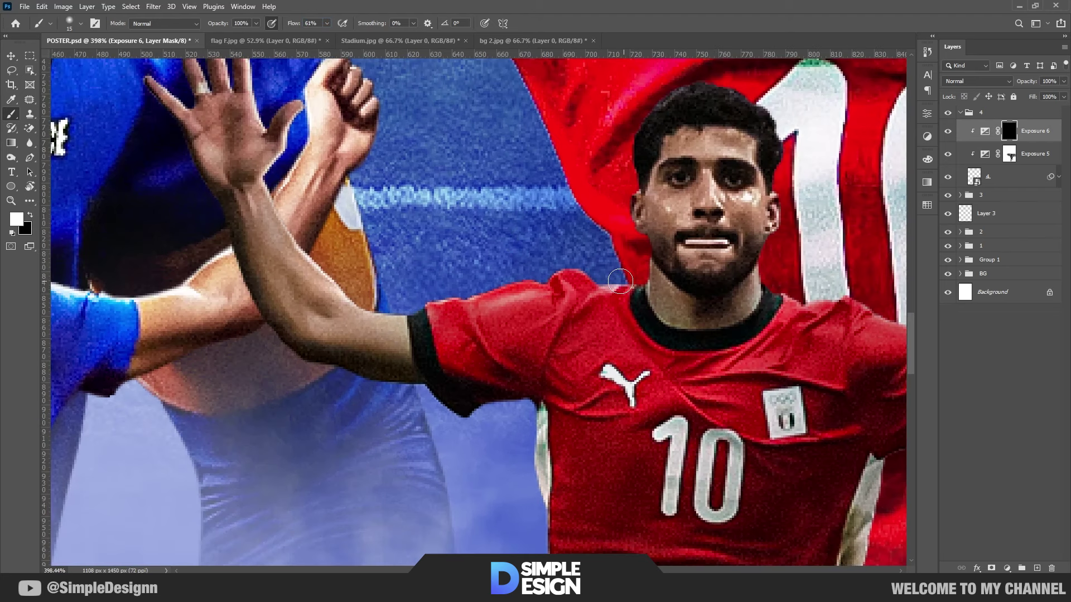
{"action": "left_click_drag", "start_coordinate": [574, 277], "coordinate": [424, 304]}
{"action": "left_click_drag", "start_coordinate": [522, 313], "coordinate": [335, 318]}
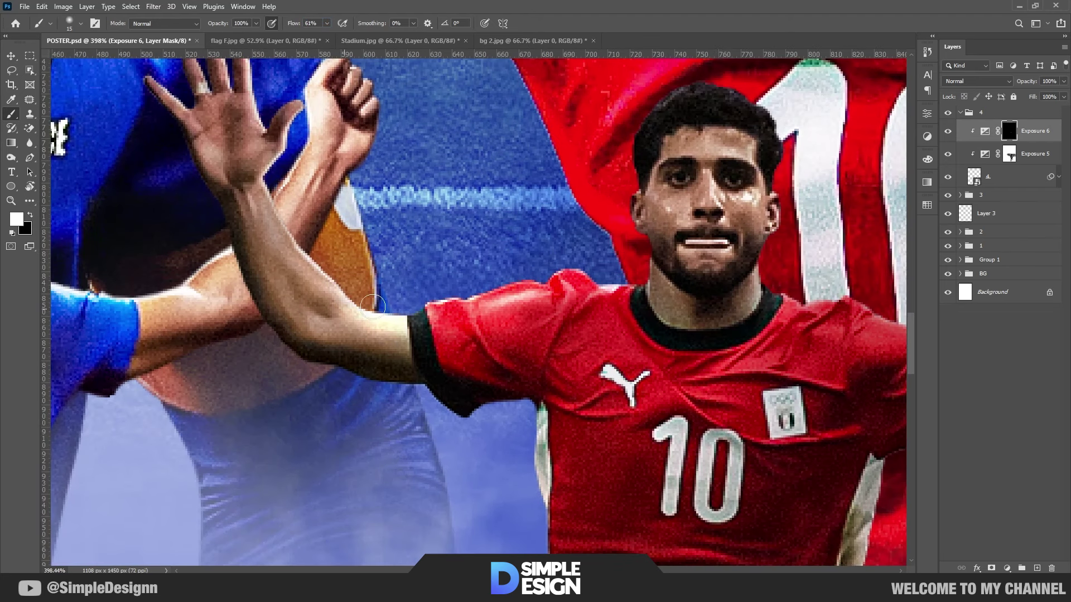
{"action": "key", "text": "ctrl+z"}
{"action": "mouse_move", "coordinate": [430, 316]}
{"action": "left_mouse_down"}
{"action": "mouse_move", "coordinate": [292, 241]}
{"action": "mouse_move", "coordinate": [315, 168]}
{"action": "left_mouse_up"}
Brighten the blue shirt near the raised hand and the jaw and beard.
{"action": "key", "text": "h"}
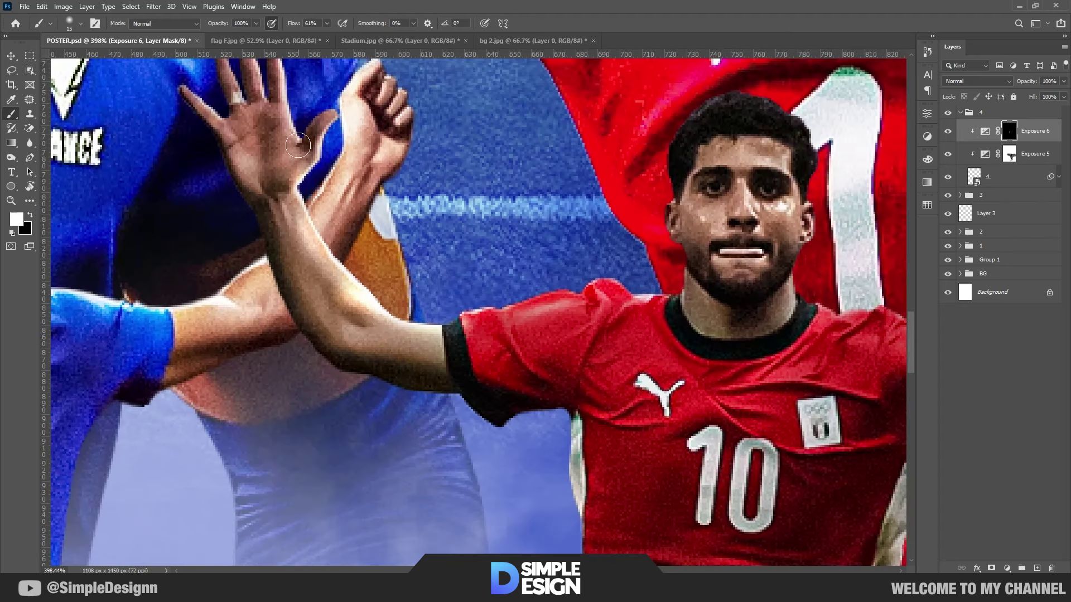
{"action": "left_click_drag", "start_coordinate": [329, 125], "coordinate": [360, 293]}
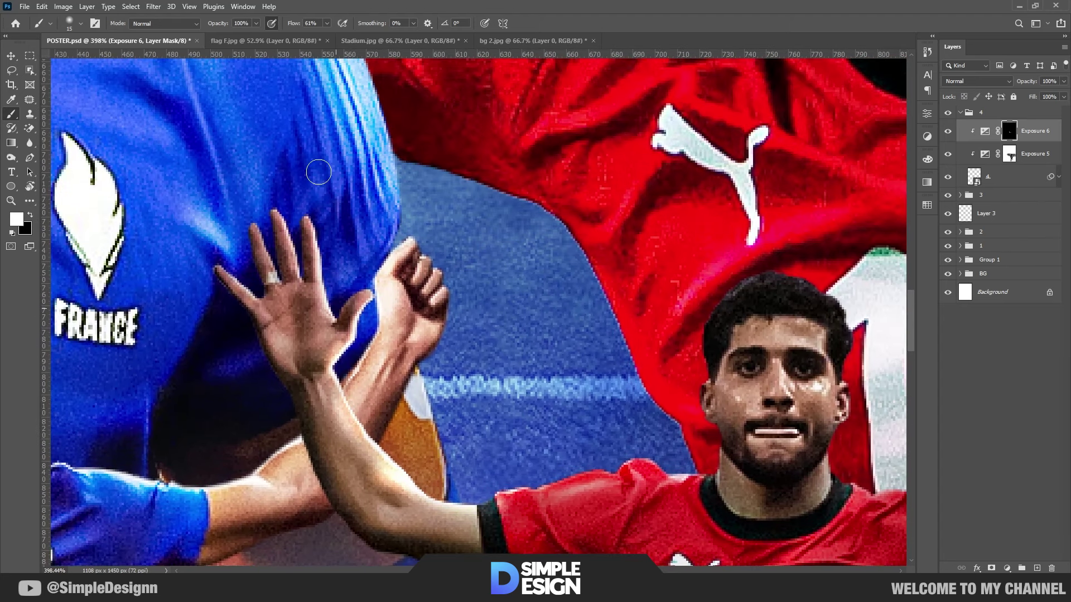
{"action": "mouse_move", "coordinate": [302, 245]}
{"action": "left_mouse_down"}
{"action": "mouse_move", "coordinate": [251, 290]}
{"action": "mouse_move", "coordinate": [194, 239]}
{"action": "left_mouse_up"}
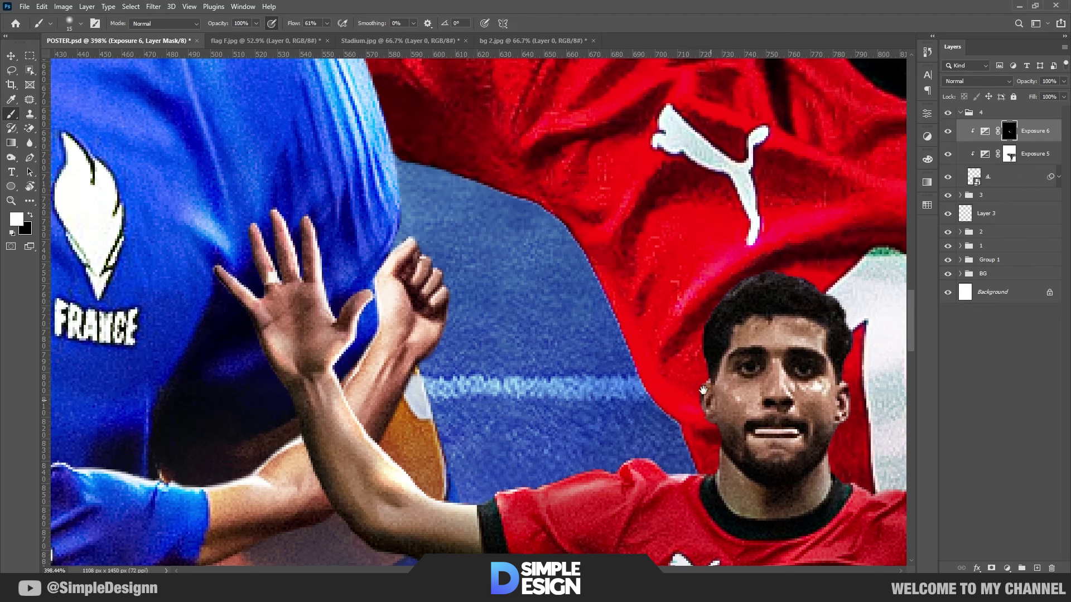
{"action": "mouse_move", "coordinate": [669, 477]}
{"action": "left_mouse_down"}
{"action": "mouse_move", "coordinate": [602, 378]}
{"action": "mouse_move", "coordinate": [427, 446]}
{"action": "mouse_move", "coordinate": [376, 408]}
{"action": "left_mouse_up"}
{"action": "left_click_drag", "start_coordinate": [688, 318], "coordinate": [686, 359]}
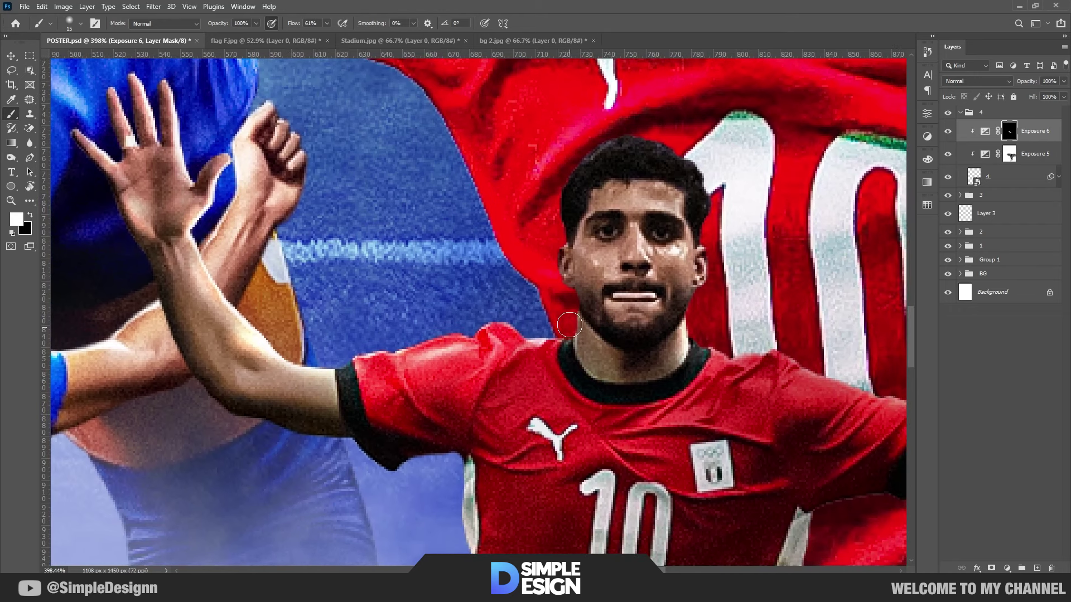
{"action": "left_click_drag", "start_coordinate": [569, 352], "coordinate": [586, 161]}
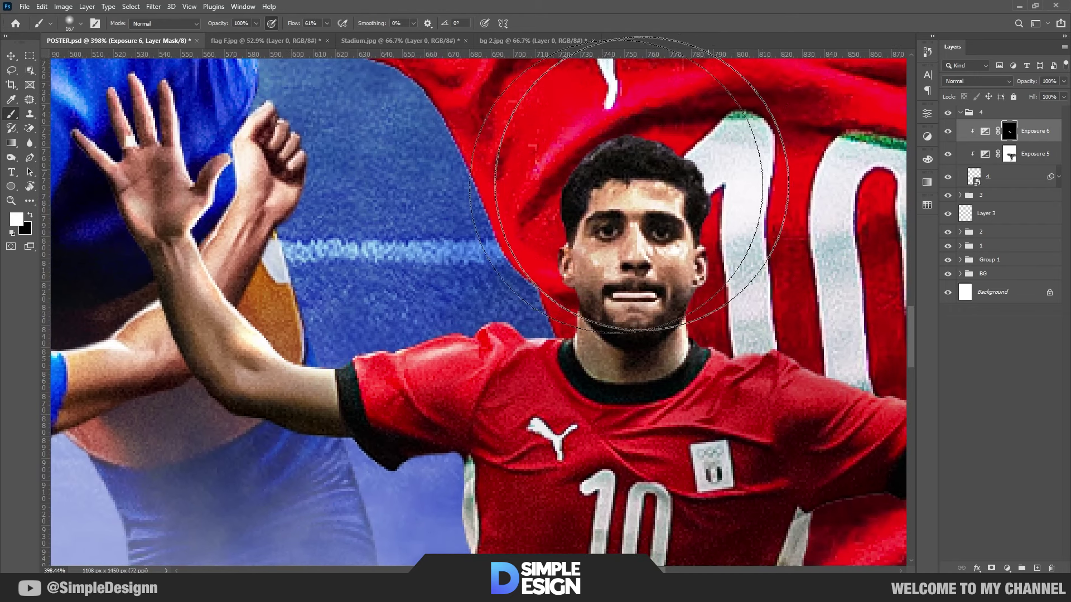
{"action": "scroll", "coordinate": [353, 268], "scroll_direction": "down", "scroll_amount": 3}
{"action": "scroll", "coordinate": [661, 379], "scroll_direction": "up", "scroll_amount": 3}
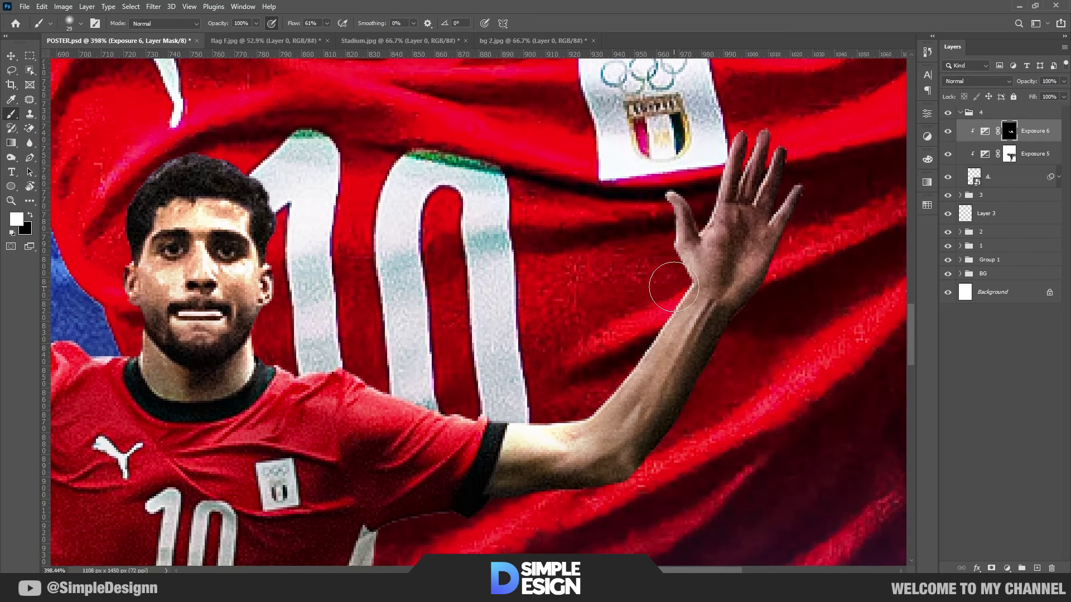
Shrink the brush and brighten the jersey folds and the left edge of the shorts.
{"action": "key", "text": "bracketright"}
{"action": "key", "text": "bracketright"}
{"action": "key", "text": "bracketright"}
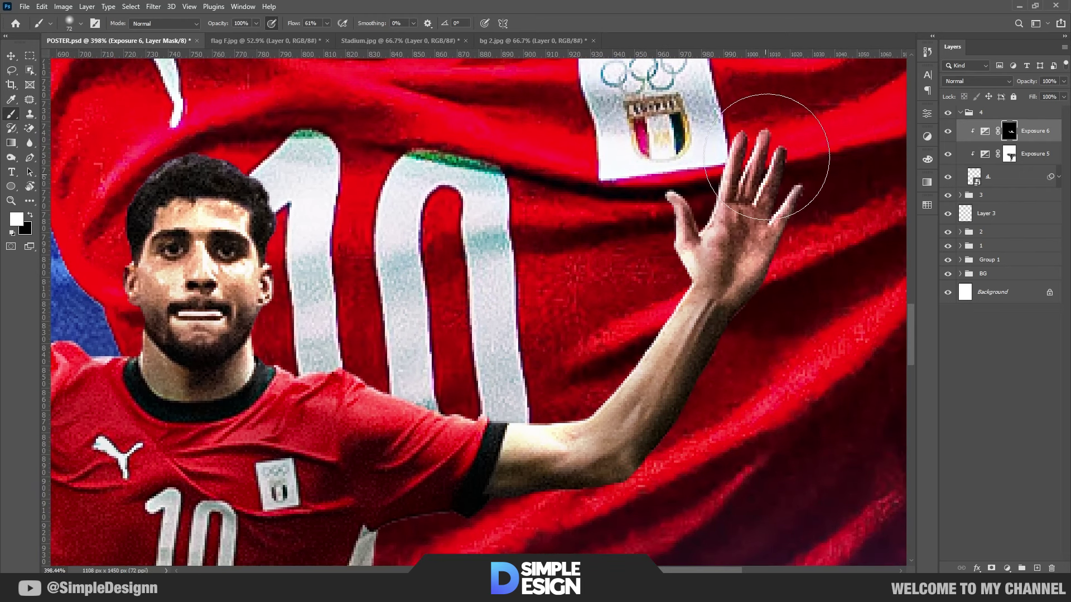
{"action": "scroll", "coordinate": [720, 347], "scroll_direction": "down", "scroll_amount": 2}
{"action": "key", "text": "bracketleft"}
{"action": "key", "text": "bracketleft"}
{"action": "key", "text": "bracketleft"}
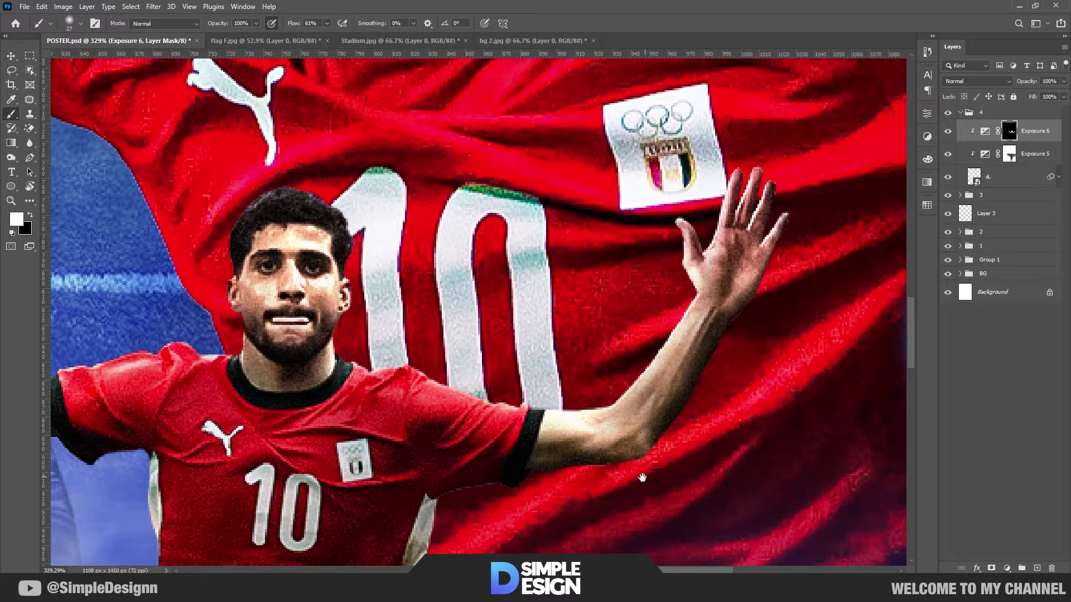
{"action": "key", "text": "bracketleft"}
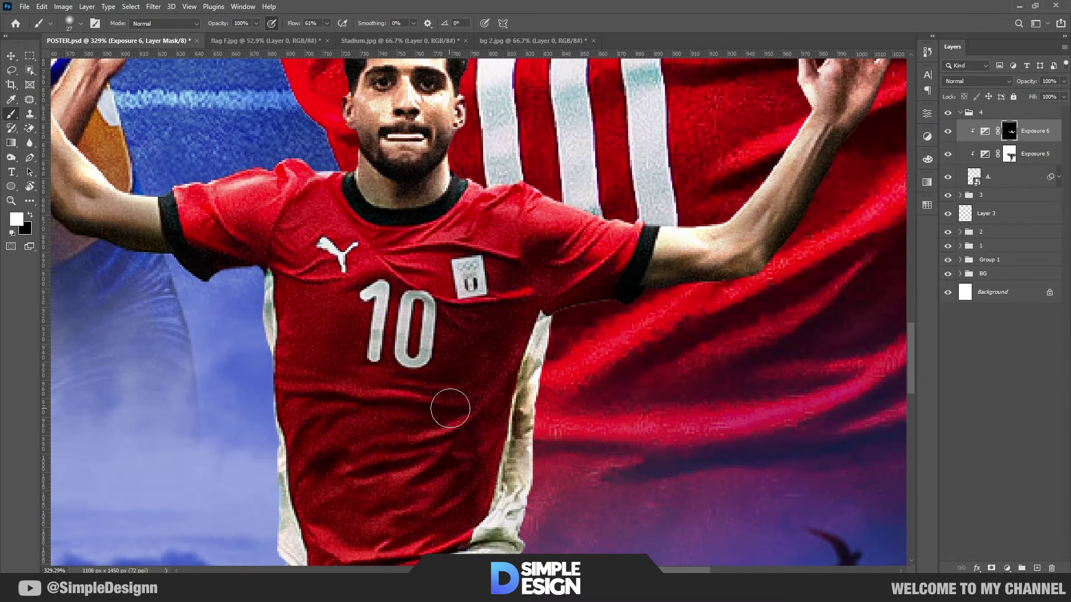
{"action": "mouse_move", "coordinate": [469, 405]}
{"action": "left_mouse_down"}
{"action": "mouse_move", "coordinate": [351, 443]}
{"action": "mouse_move", "coordinate": [447, 478]}
{"action": "mouse_move", "coordinate": [496, 274]}
{"action": "mouse_move", "coordinate": [362, 310]}
{"action": "left_mouse_up"}
{"action": "scroll", "coordinate": [362, 310], "scroll_direction": "down", "scroll_amount": 5}
{"action": "scroll", "coordinate": [622, 269], "scroll_direction": "up", "scroll_amount": 3}
{"action": "scroll", "coordinate": [623, 269], "scroll_direction": "up", "scroll_amount": 1}
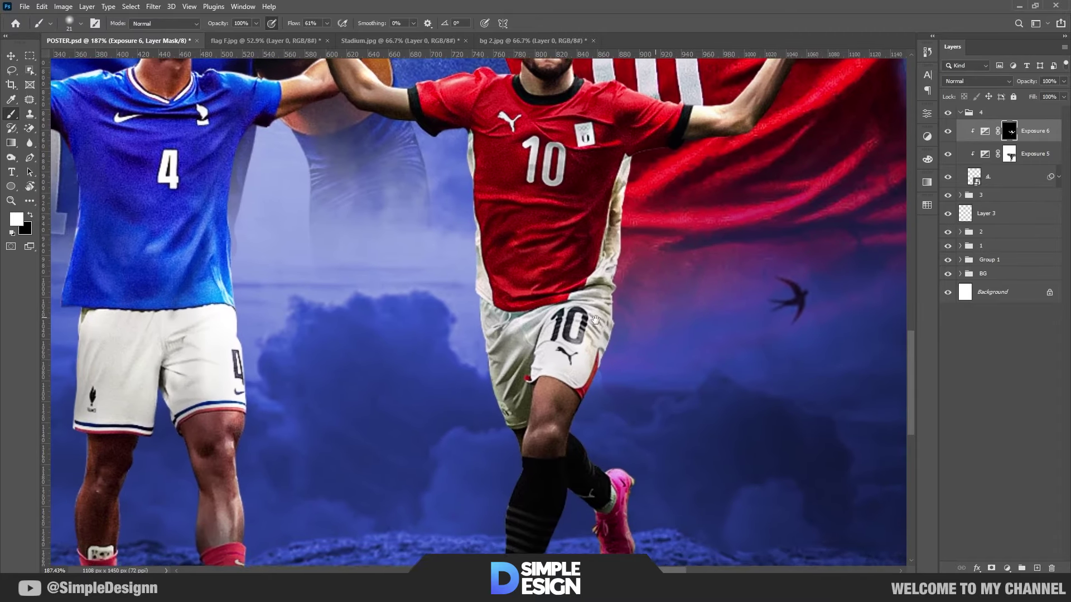
{"action": "scroll", "coordinate": [474, 338], "scroll_direction": "up", "scroll_amount": 3}
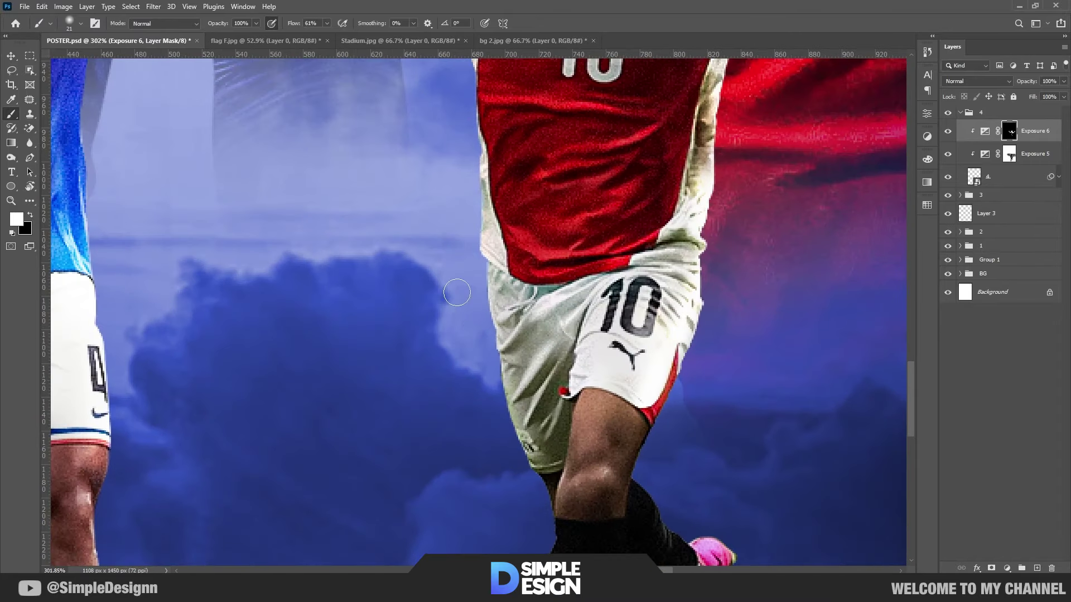
{"action": "left_click_drag", "start_coordinate": [468, 330], "coordinate": [502, 390]}
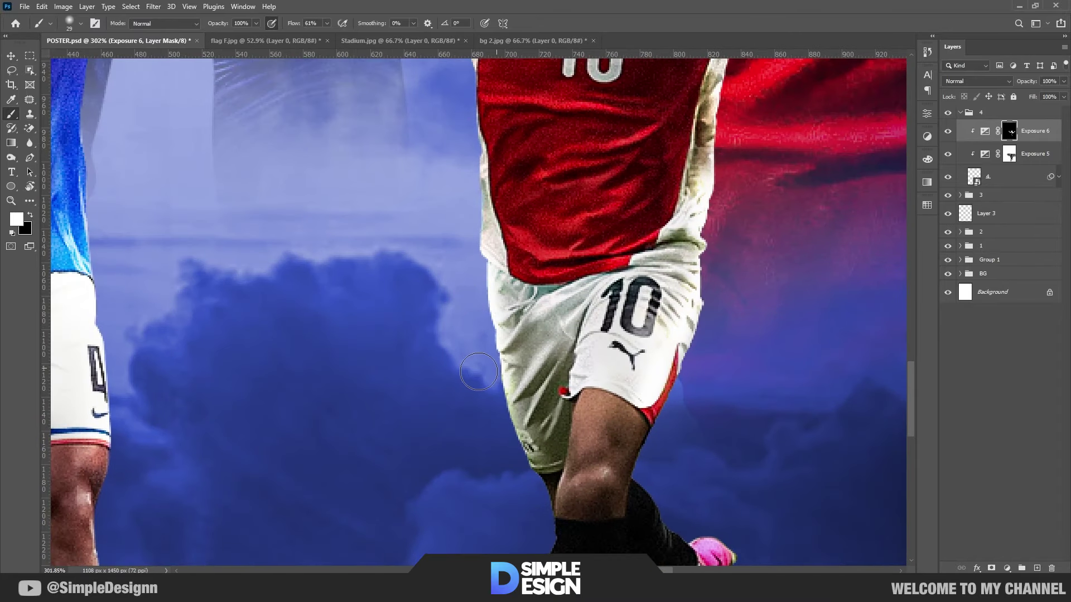
{"action": "left_click_drag", "start_coordinate": [491, 279], "coordinate": [505, 396]}
{"action": "scroll", "coordinate": [506, 475], "scroll_direction": "down", "scroll_amount": 3}
{"action": "scroll", "coordinate": [506, 475], "scroll_direction": "down", "scroll_amount": 2}
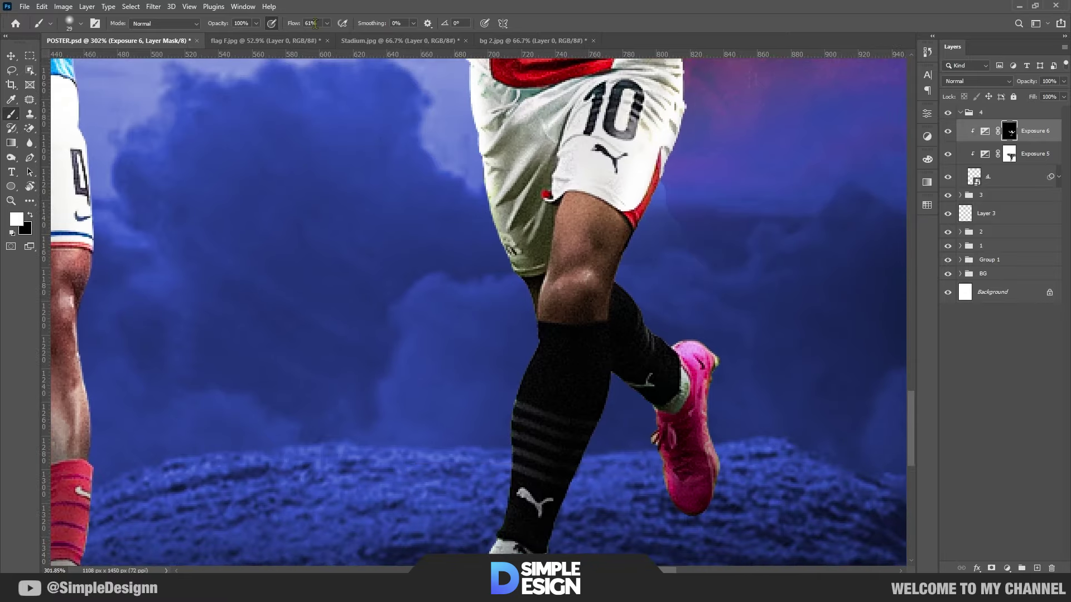
Brighten the highlight on the red player's knee and the pink boot.
{"action": "left_click_drag", "start_coordinate": [296, 23], "coordinate": [273, 24]}
{"action": "scroll", "coordinate": [614, 390], "scroll_direction": "up", "scroll_amount": 1}
{"action": "left_click_drag", "start_coordinate": [549, 262], "coordinate": [580, 234]}
{"action": "scroll", "coordinate": [675, 317], "scroll_direction": "down", "scroll_amount": 2}
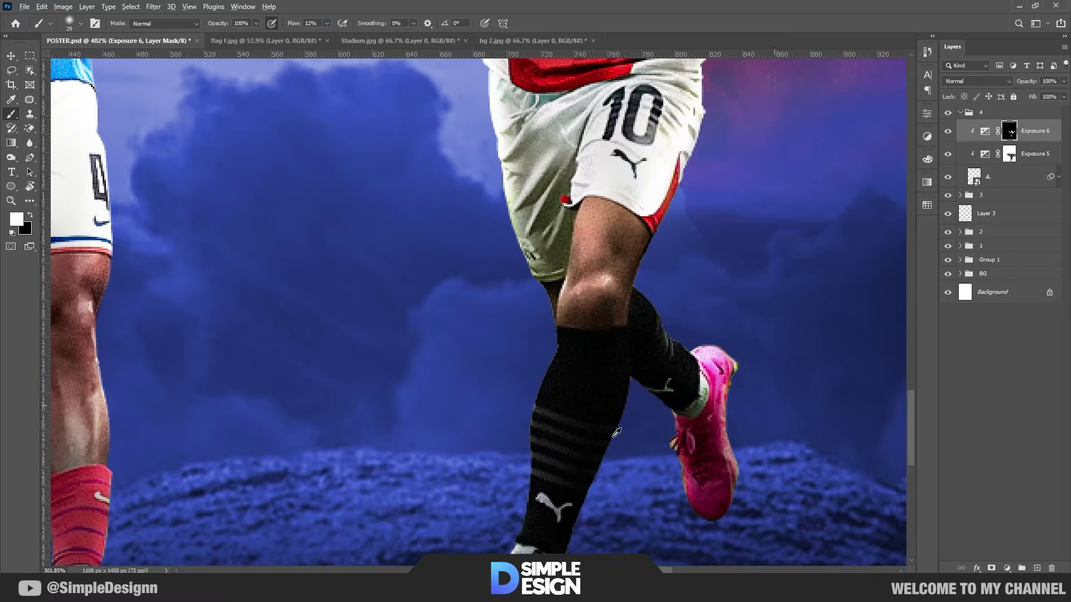
{"action": "left_click_drag", "start_coordinate": [541, 393], "coordinate": [532, 463]}
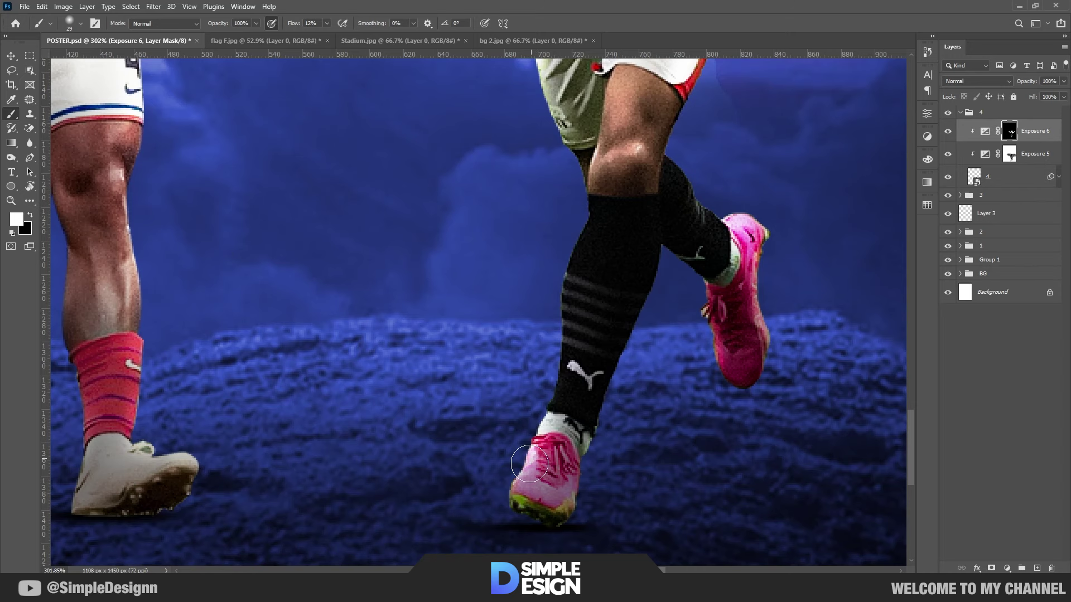
{"action": "scroll", "coordinate": [558, 334], "scroll_direction": "down", "scroll_amount": 5}
{"action": "scroll", "coordinate": [572, 198], "scroll_direction": "up", "scroll_amount": 1}
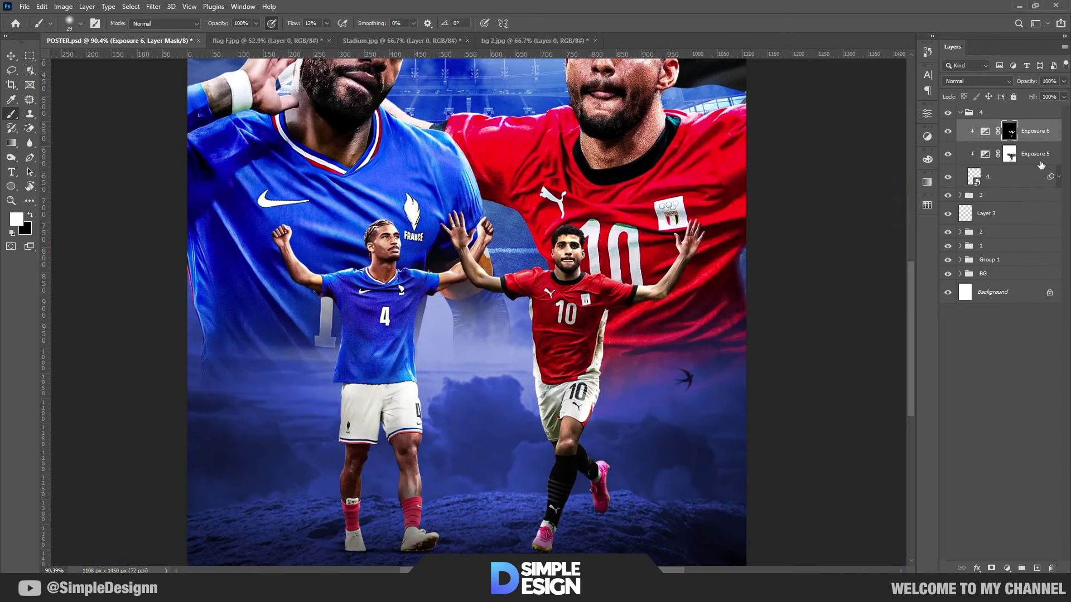
Browse the adjustment layer list without adding one, then enlarge the brush considerably.
{"action": "left_click", "coordinate": [1008, 568]}
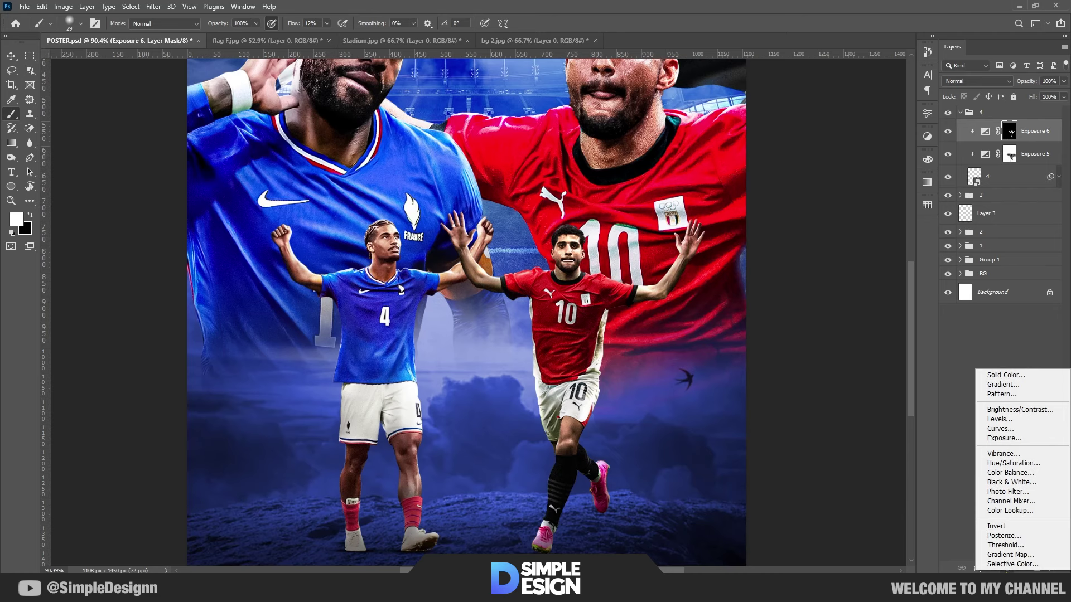
{"action": "left_click", "coordinate": [954, 192]}
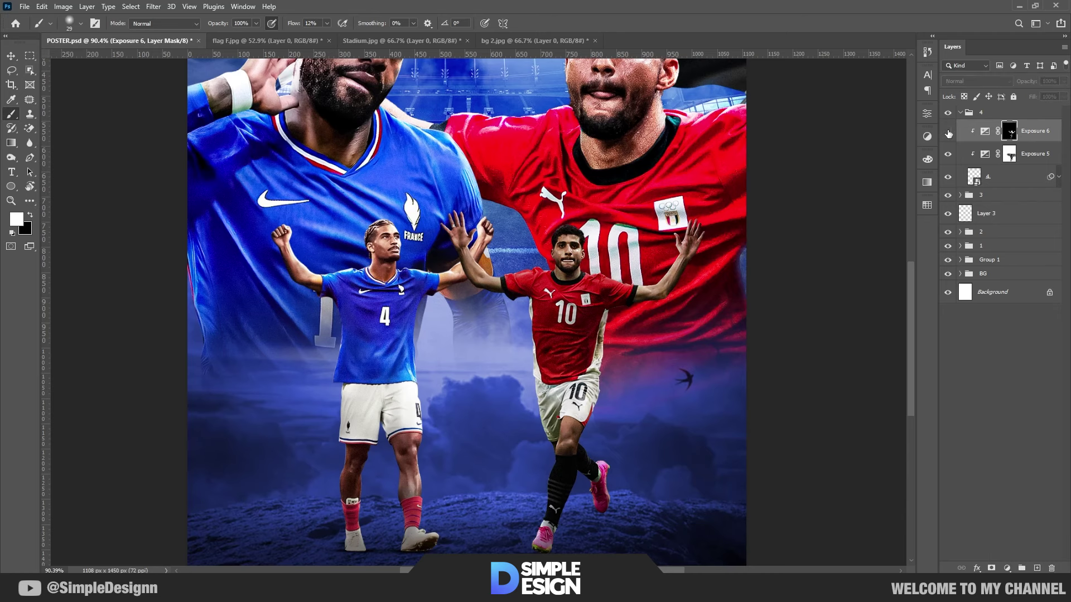
{"action": "scroll", "coordinate": [538, 371], "scroll_direction": "up", "scroll_amount": 4}
{"action": "left_click_drag", "start_coordinate": [617, 373], "coordinate": [617, 368]}
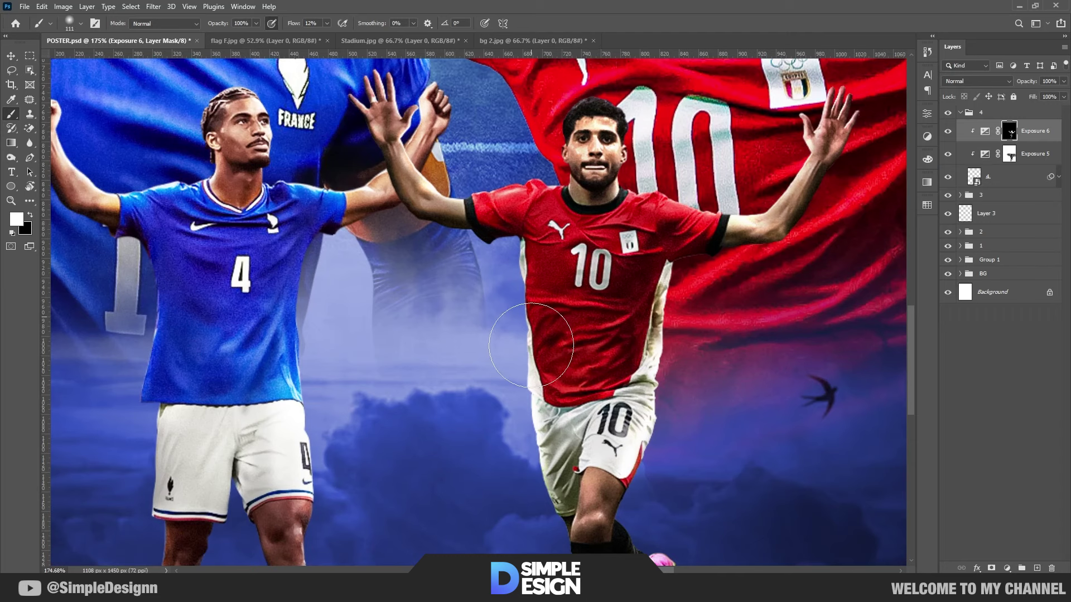
{"action": "scroll", "coordinate": [612, 345], "scroll_direction": "down", "scroll_amount": 2}
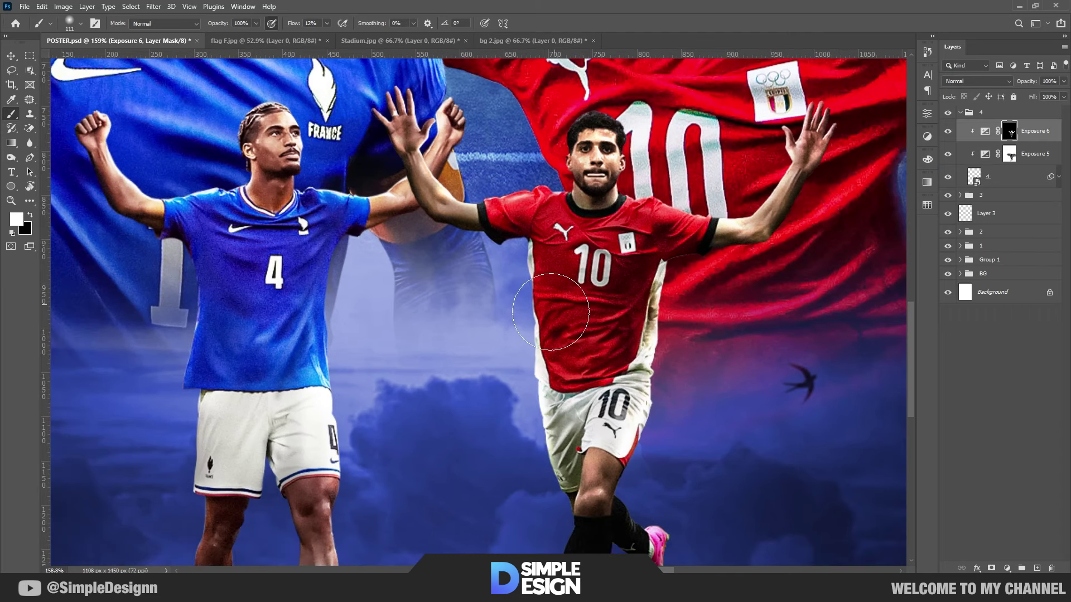
{"action": "scroll", "coordinate": [586, 363], "scroll_direction": "down", "scroll_amount": 2}
{"action": "scroll", "coordinate": [554, 382], "scroll_direction": "up", "scroll_amount": 3}
{"action": "scroll", "coordinate": [554, 383], "scroll_direction": "down", "scroll_amount": 1}
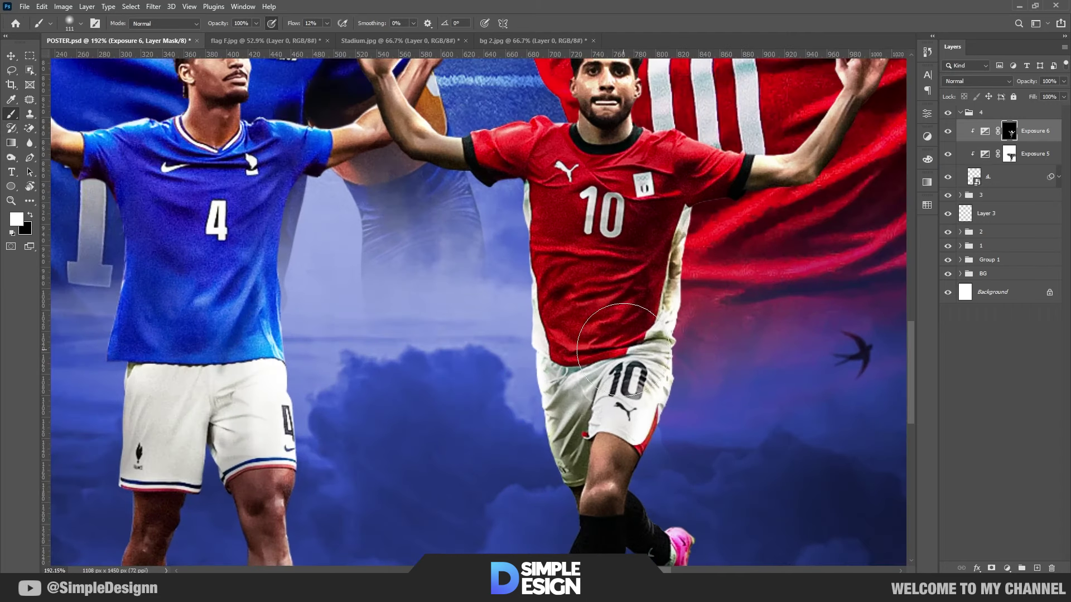
{"action": "scroll", "coordinate": [613, 363], "scroll_direction": "down", "scroll_amount": 2}
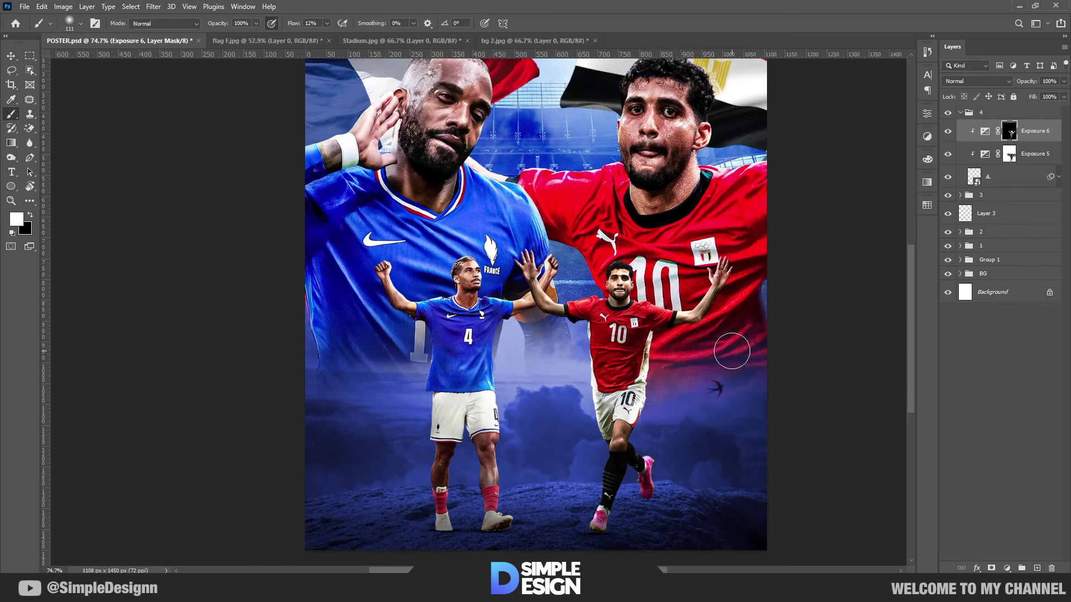
Add a clipped Selective Color layer whose Yellows lose cyan and yellow and gain magenta and black.
{"action": "left_click", "coordinate": [1007, 568]}
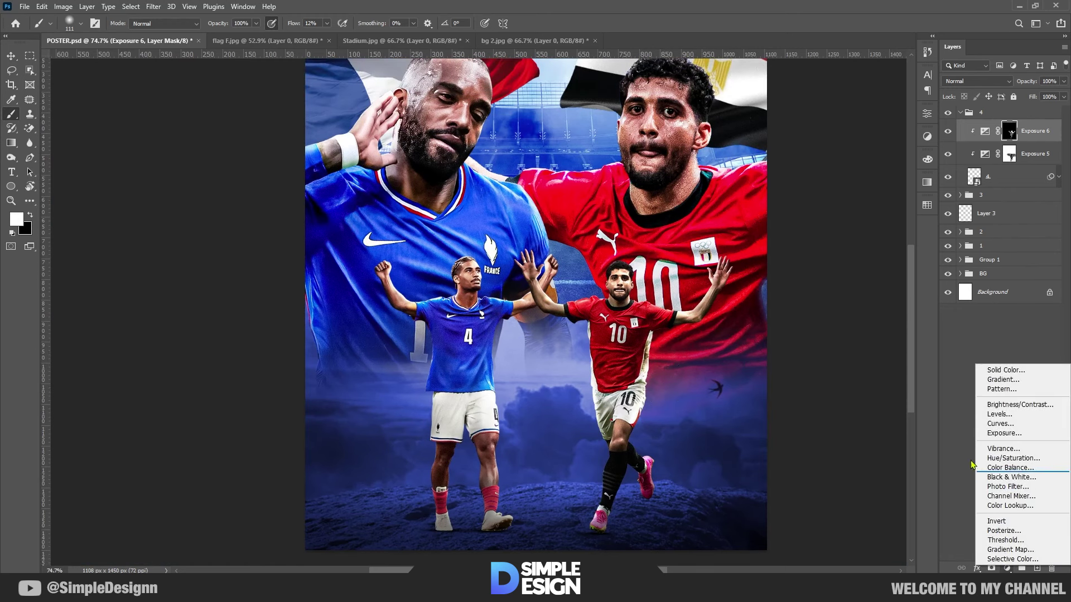
{"action": "left_click", "coordinate": [1015, 560]}
{"action": "left_click", "coordinate": [831, 299]}
{"action": "left_click", "coordinate": [837, 157]}
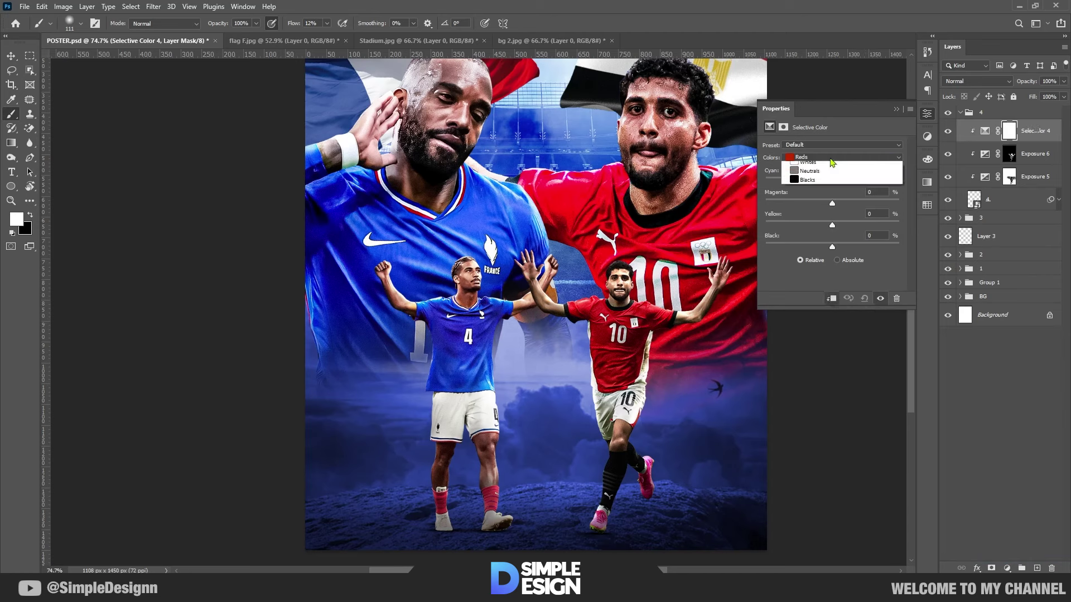
{"action": "left_click", "coordinate": [830, 176]}
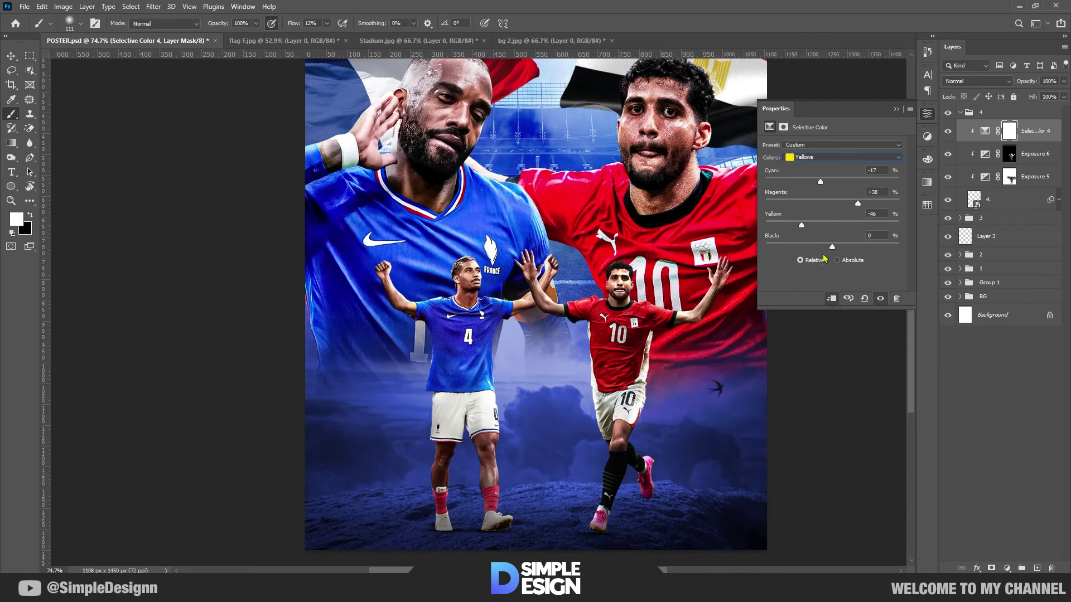
{"action": "left_click", "coordinate": [895, 110]}
{"action": "left_click", "coordinate": [965, 112]}
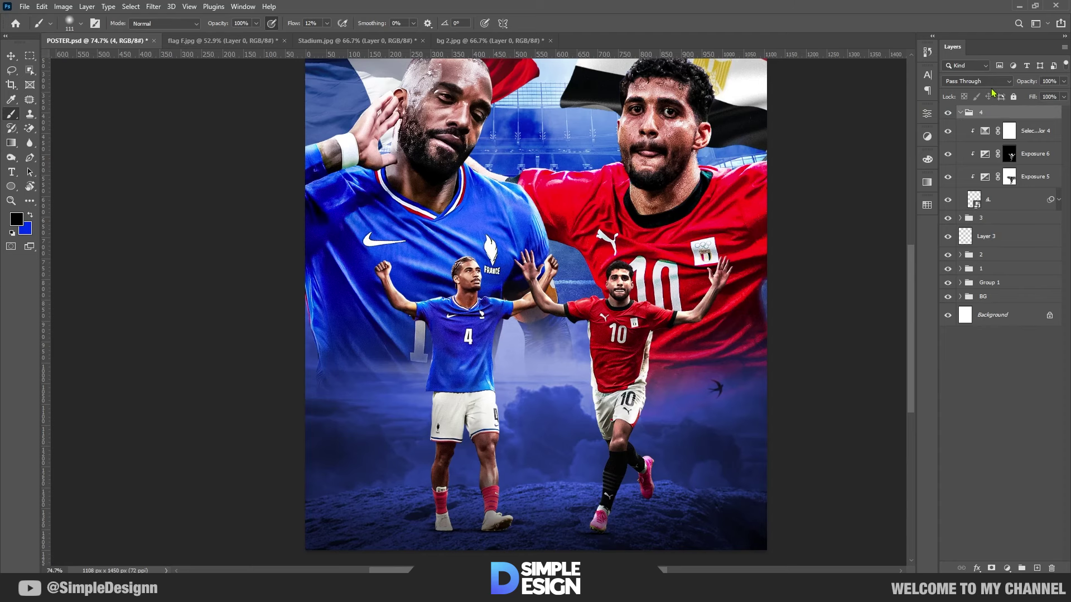
Collapse group 4 and add a new empty layer above Layer 3.
{"action": "left_click", "coordinate": [960, 112]}
{"action": "scroll", "coordinate": [585, 310], "scroll_direction": "down", "scroll_amount": 3}
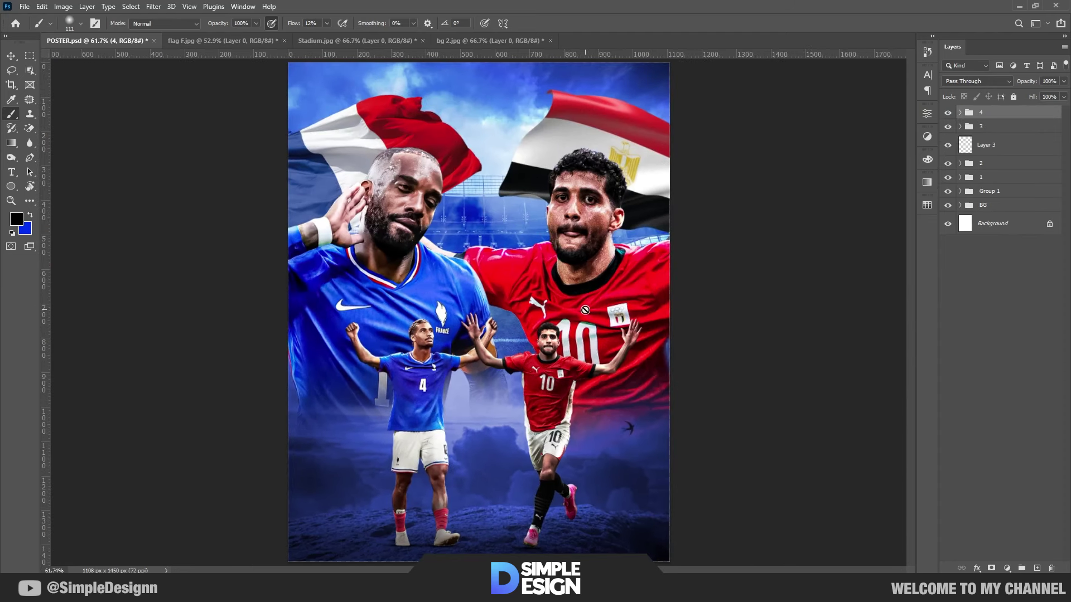
{"action": "scroll", "coordinate": [425, 421], "scroll_direction": "up", "scroll_amount": 2}
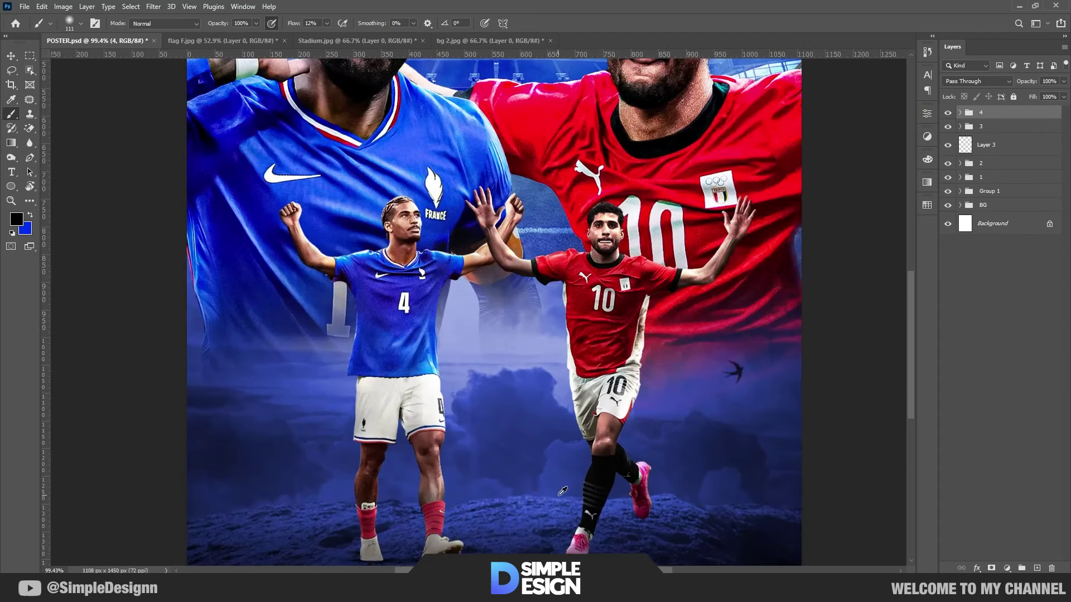
{"action": "scroll", "coordinate": [625, 355], "scroll_direction": "up", "scroll_amount": 1}
{"action": "left_click", "coordinate": [1009, 147]}
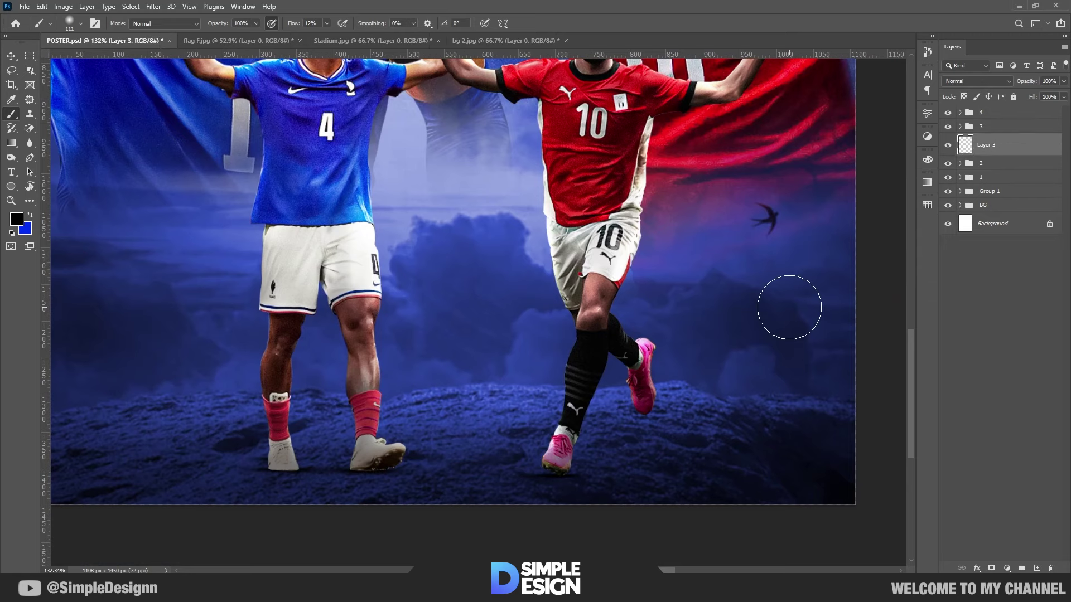
{"action": "left_click", "coordinate": [1037, 568]}
Choose a large thin line-shaped soft brush for the shadows.
{"action": "right_click", "coordinate": [681, 411]}
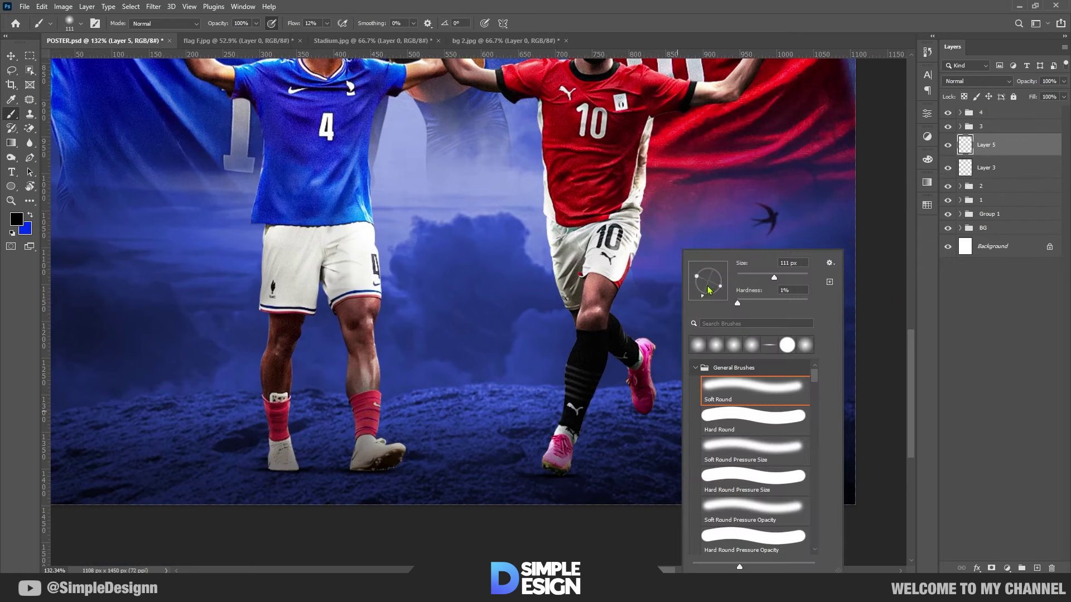
{"action": "left_click", "coordinate": [769, 346]}
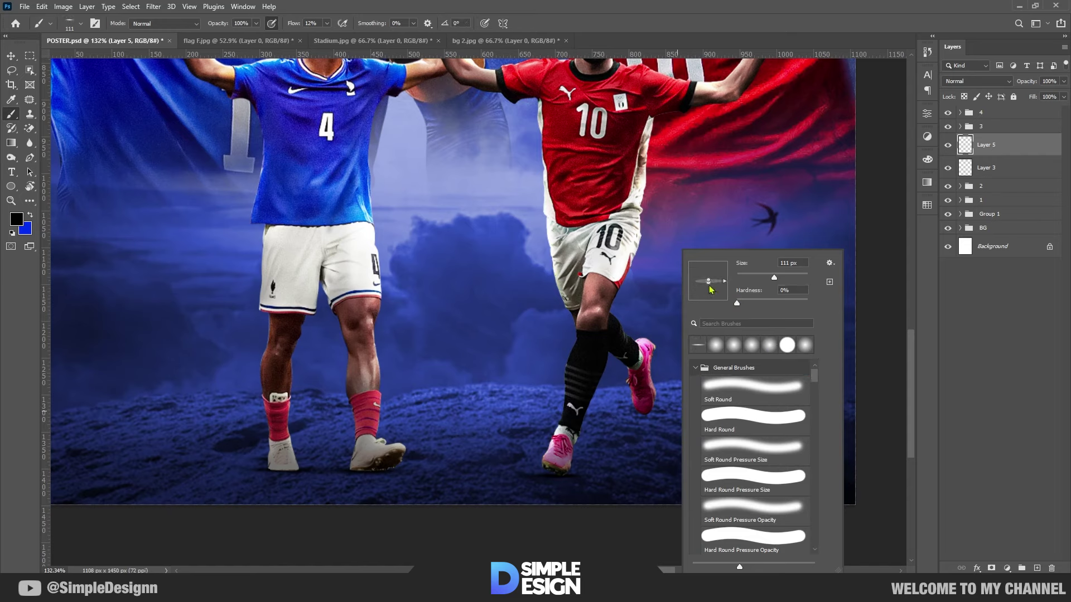
{"action": "mouse_move", "coordinate": [562, 430]}
{"action": "left_mouse_down"}
{"action": "mouse_move", "coordinate": [657, 452]}
{"action": "mouse_move", "coordinate": [635, 445]}
{"action": "left_mouse_up"}
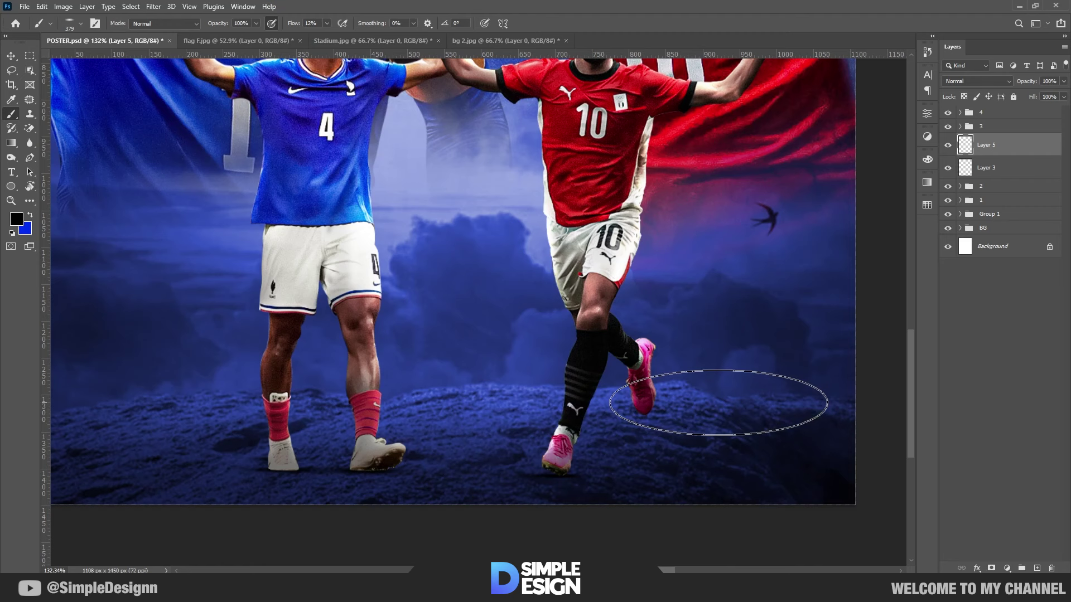
{"action": "right_click", "coordinate": [644, 469]}
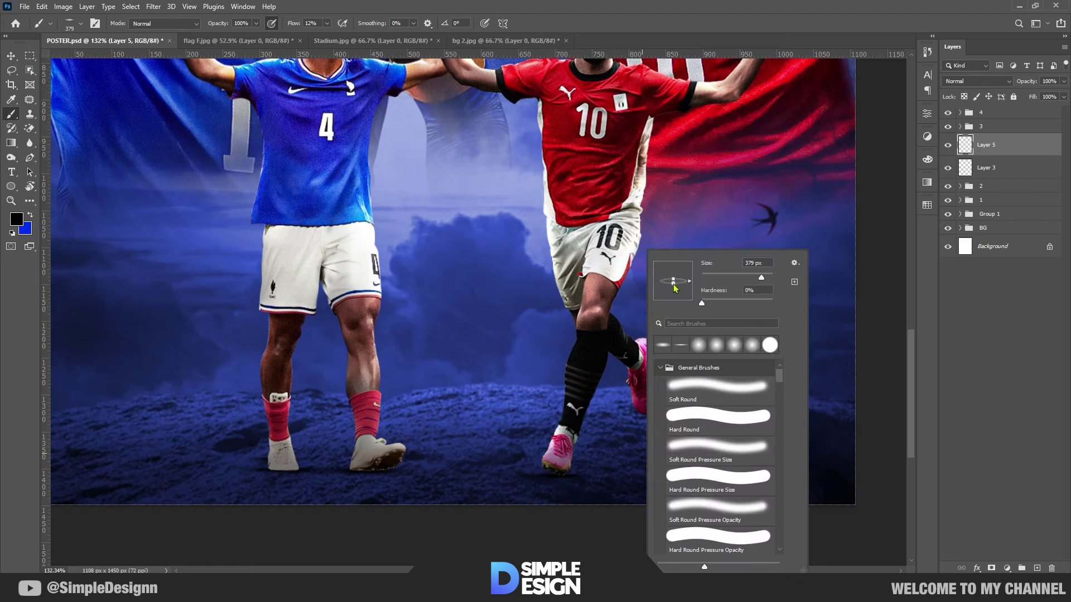
{"action": "key", "text": "Return"}
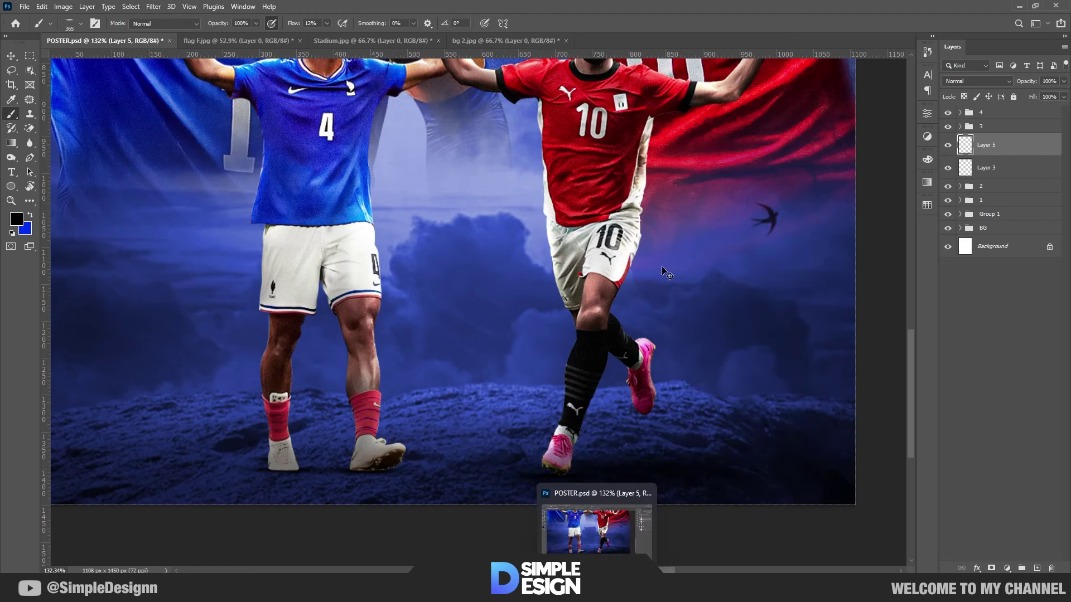
{"action": "type", "text": "1"}
{"action": "key", "text": "Return"}
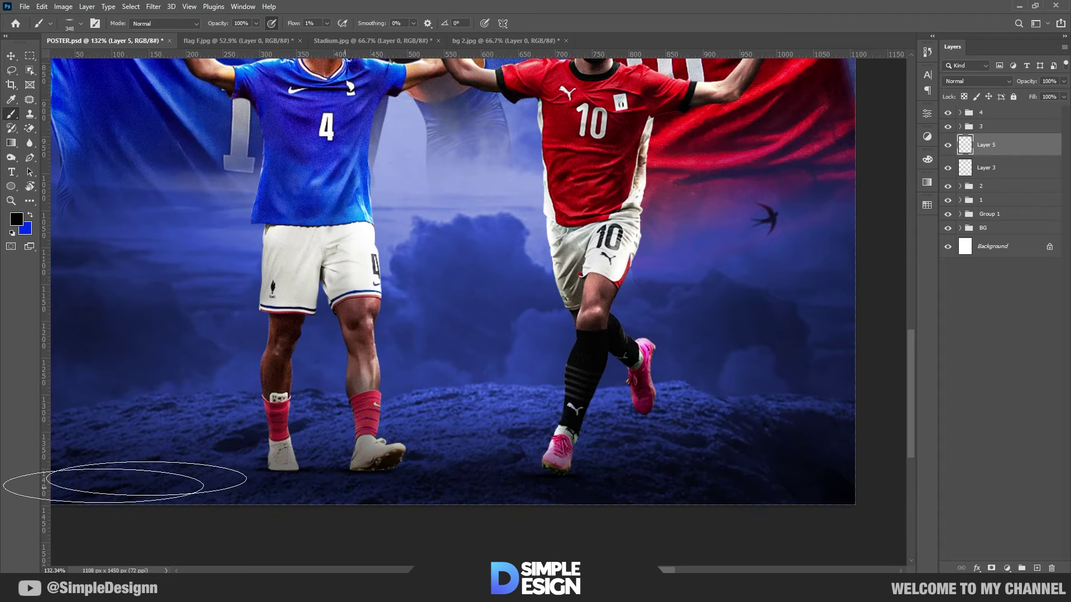
Paint soft black shadows under the players' feet, with the layer at 69% opacity.
{"action": "left_click_drag", "start_coordinate": [191, 502], "coordinate": [335, 477]}
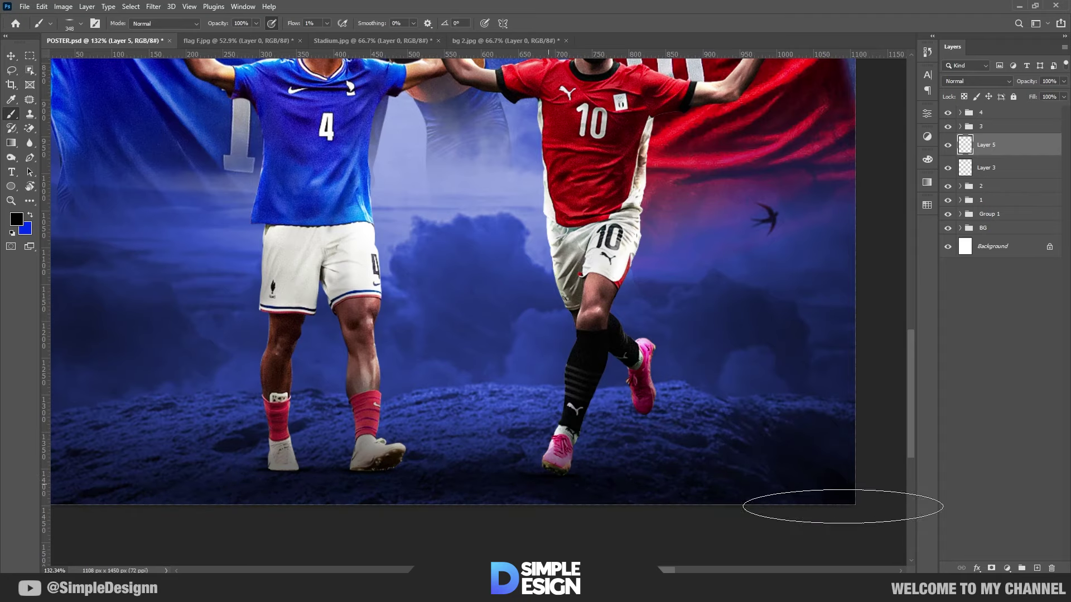
{"action": "scroll", "coordinate": [831, 516], "scroll_direction": "down", "scroll_amount": 2}
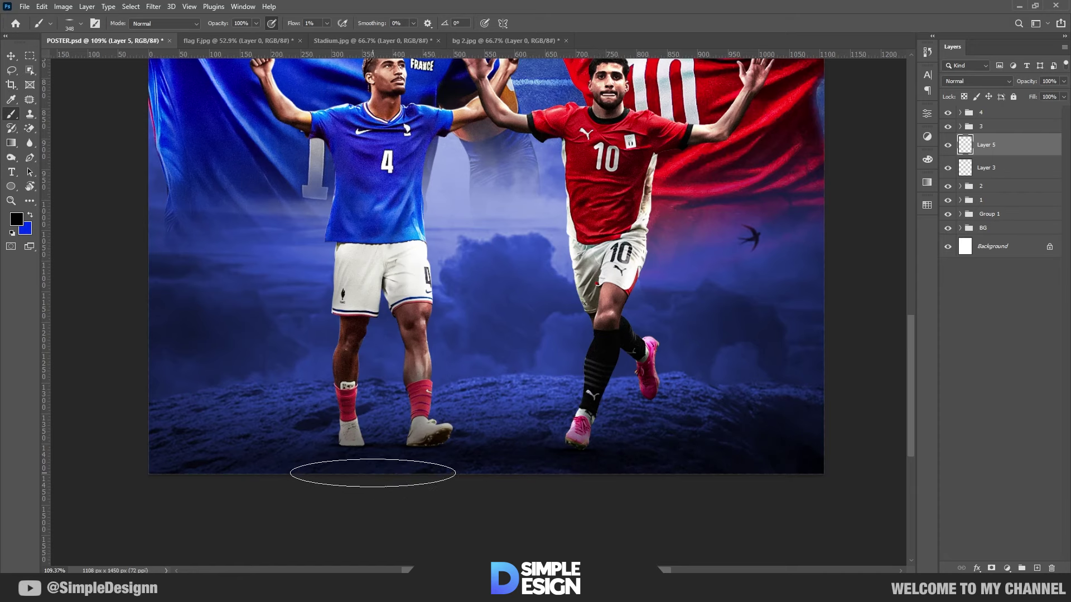
{"action": "left_click_drag", "start_coordinate": [604, 454], "coordinate": [155, 468]}
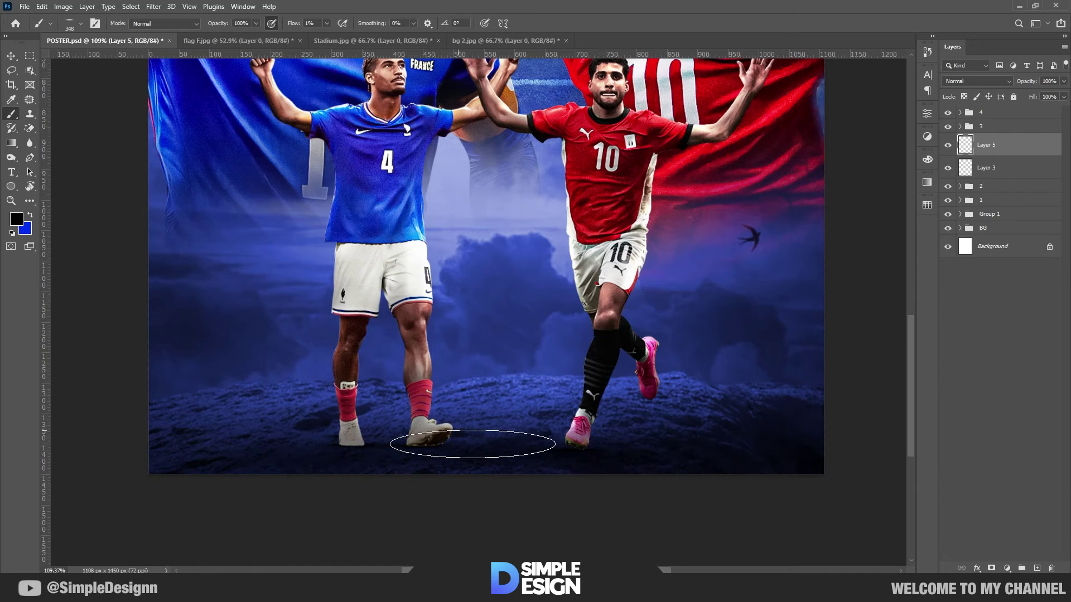
{"action": "scroll", "coordinate": [800, 479], "scroll_direction": "down", "scroll_amount": 3}
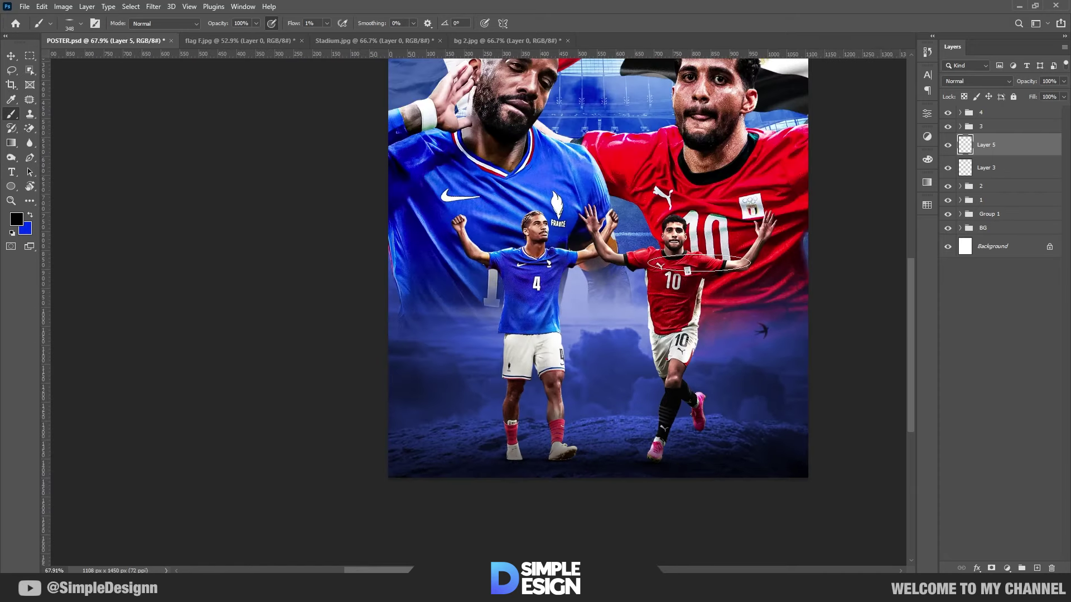
{"action": "scroll", "coordinate": [714, 516], "scroll_direction": "down", "scroll_amount": 2}
{"action": "scroll", "coordinate": [449, 524], "scroll_direction": "up", "scroll_amount": 4}
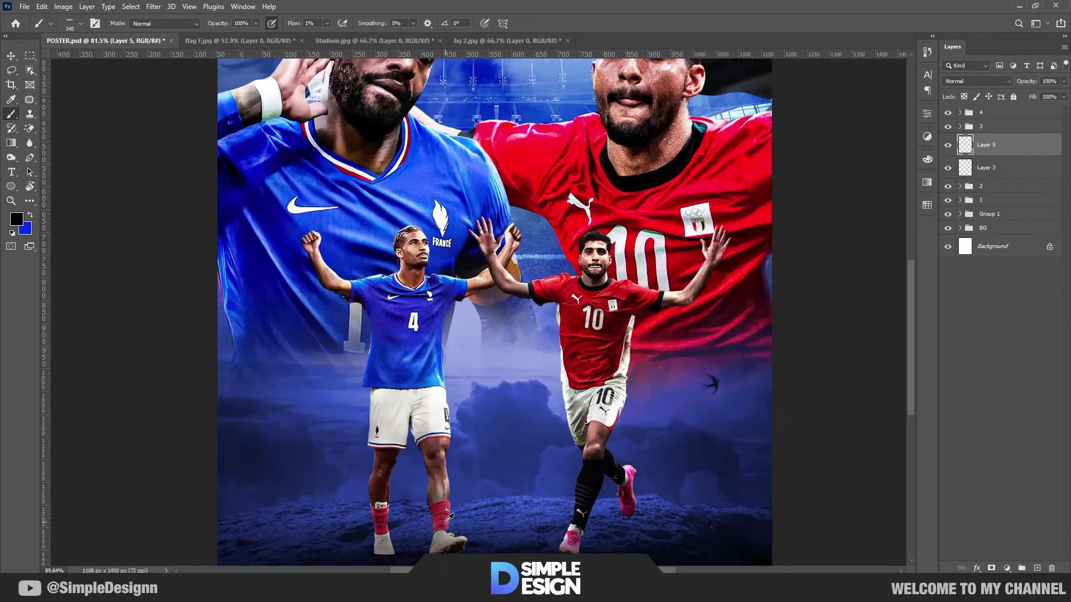
{"action": "scroll", "coordinate": [622, 344], "scroll_direction": "down", "scroll_amount": 1}
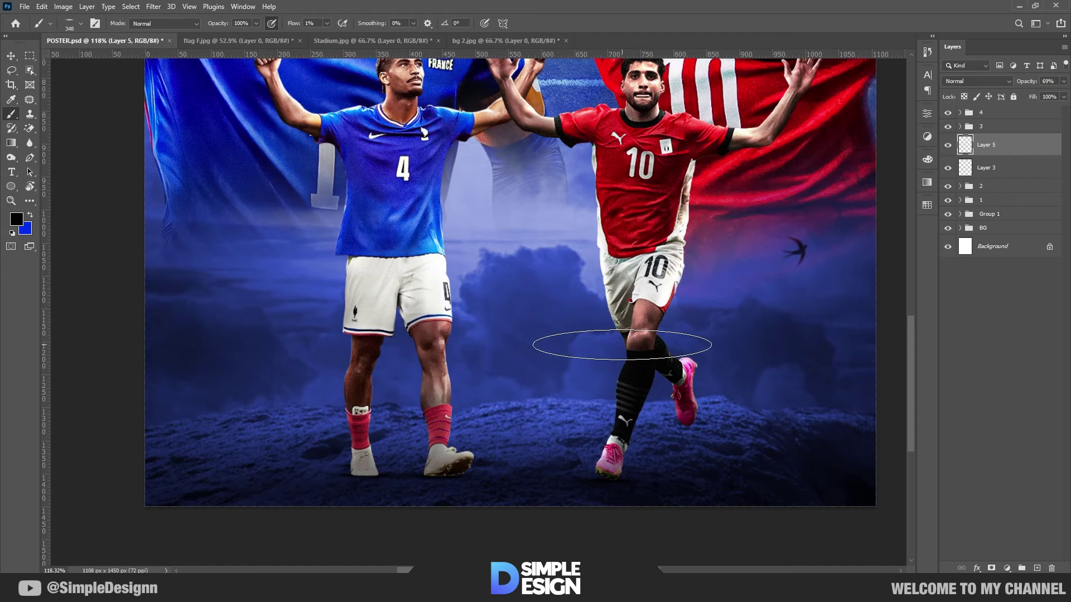
{"action": "scroll", "coordinate": [622, 345], "scroll_direction": "down", "scroll_amount": 2}
{"action": "scroll", "coordinate": [581, 358], "scroll_direction": "down", "scroll_amount": 1}
{"action": "scroll", "coordinate": [598, 358], "scroll_direction": "down", "scroll_amount": 1}
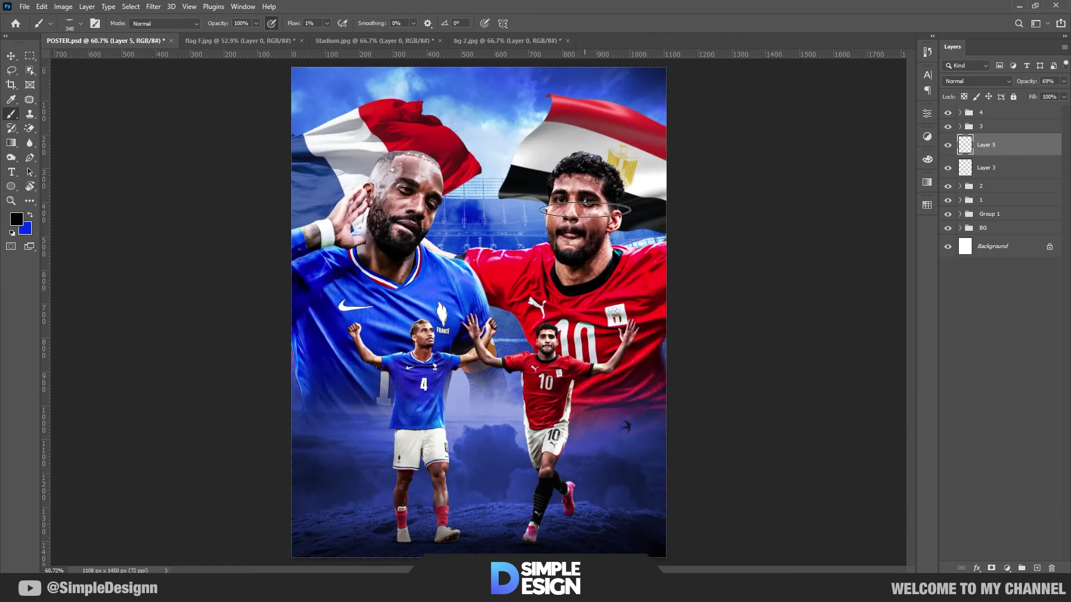
Compare Exposure 1 and Layer 4 visibility in the BG group, then target Layer 4's mask.
{"action": "left_click", "coordinate": [960, 228]}
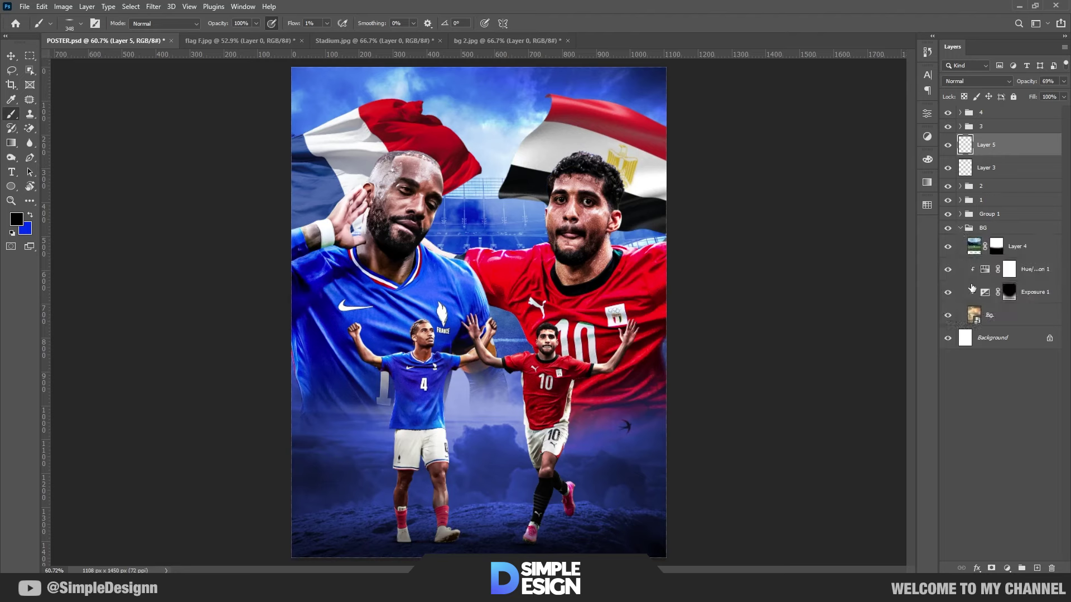
{"action": "left_click", "coordinate": [948, 292]}
{"action": "left_click", "coordinate": [946, 247]}
{"action": "left_click", "coordinate": [991, 248]}
Set up a black soft round brush, size 535, at 13% flow.
{"action": "key", "text": "d"}
{"action": "key", "text": "x"}
{"action": "scroll", "coordinate": [530, 149], "scroll_direction": "down", "scroll_amount": 2}
{"action": "right_click", "coordinate": [502, 163]}
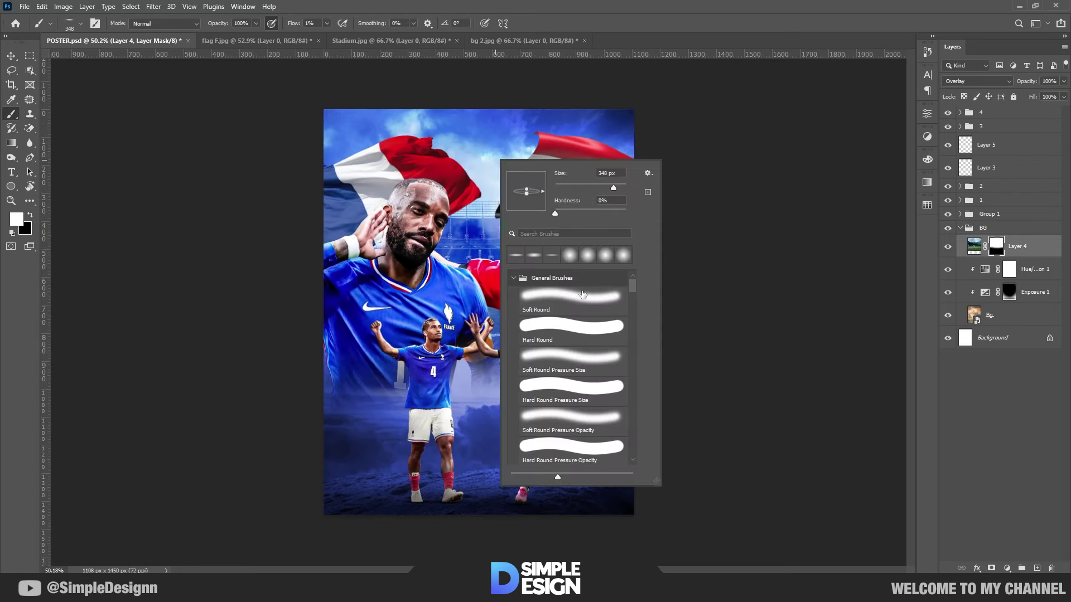
{"action": "left_click", "coordinate": [582, 294]}
{"action": "key", "text": "Return"}
{"action": "key", "text": "x"}
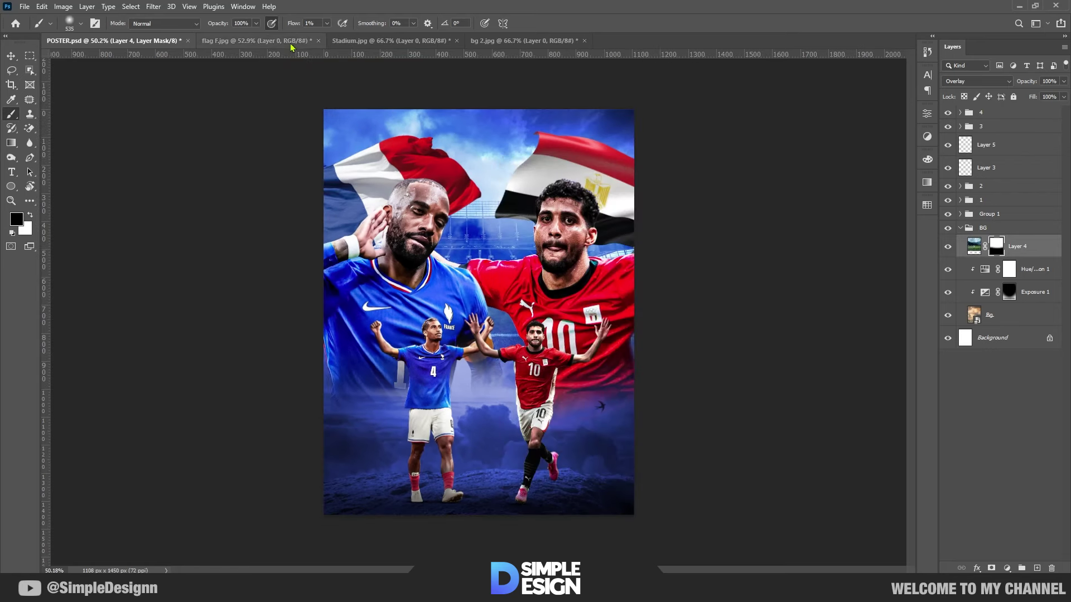
{"action": "left_click_drag", "start_coordinate": [294, 23], "coordinate": [301, 22]}
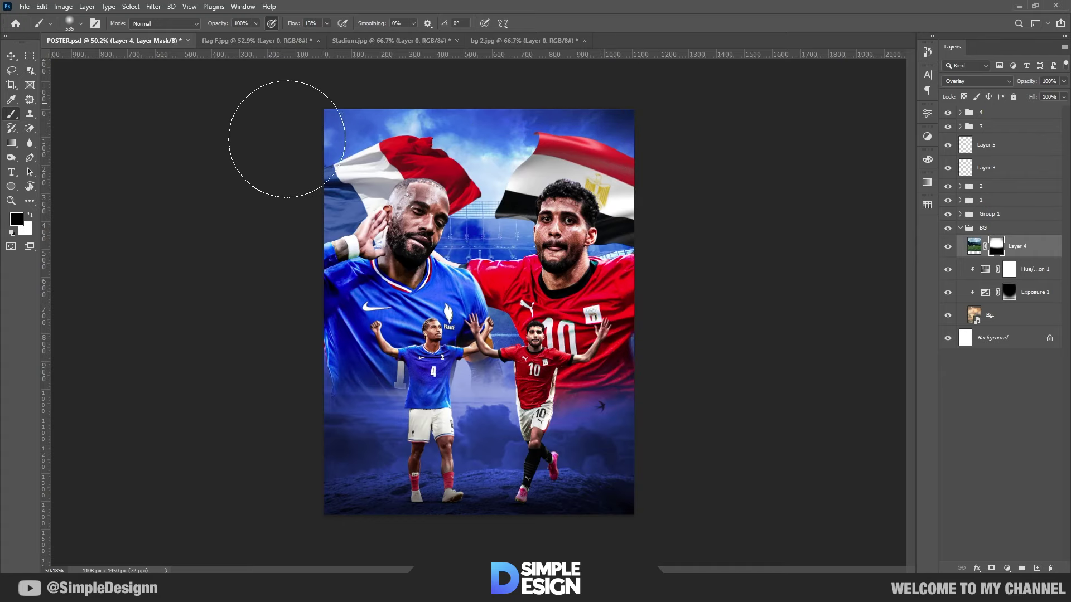
{"action": "scroll", "coordinate": [287, 156], "scroll_direction": "up", "scroll_amount": 1}
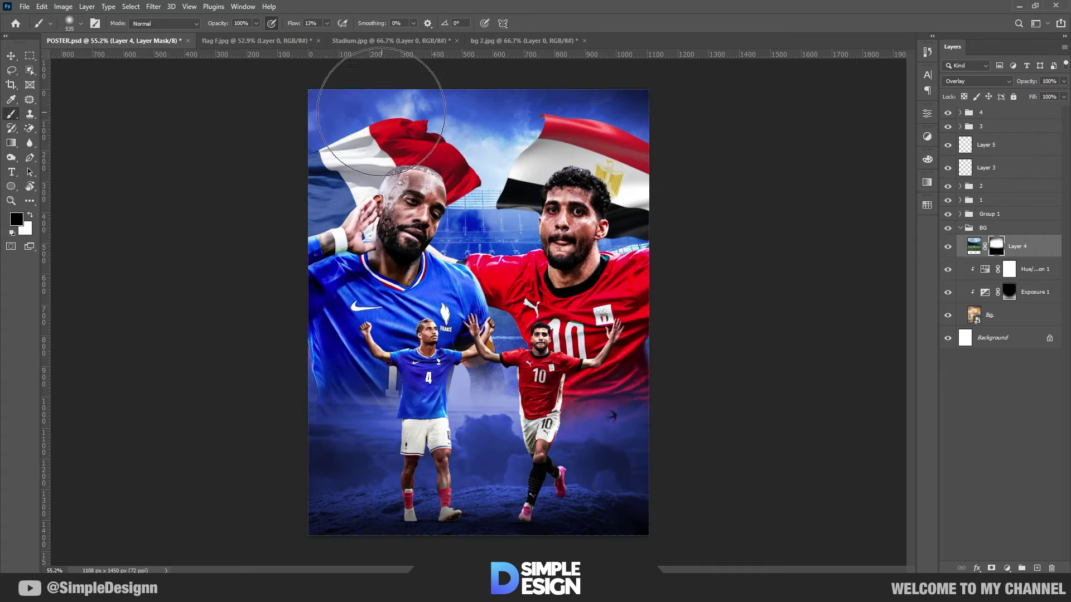
{"action": "key", "text": "v"}
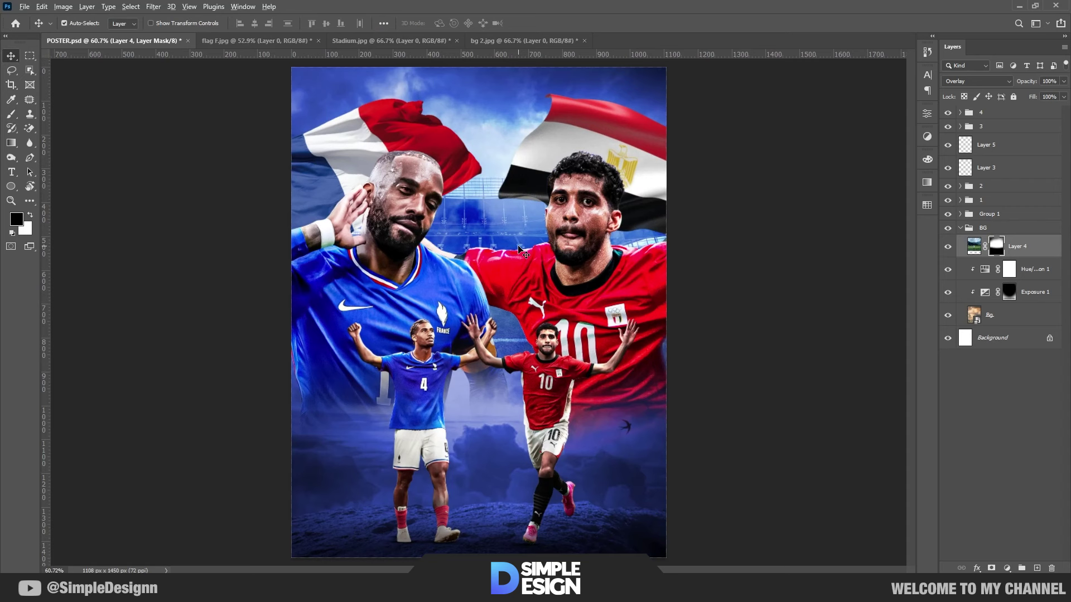
{"action": "scroll", "coordinate": [519, 249], "scroll_direction": "down", "scroll_amount": 1}
{"action": "scroll", "coordinate": [524, 234], "scroll_direction": "up", "scroll_amount": 2}
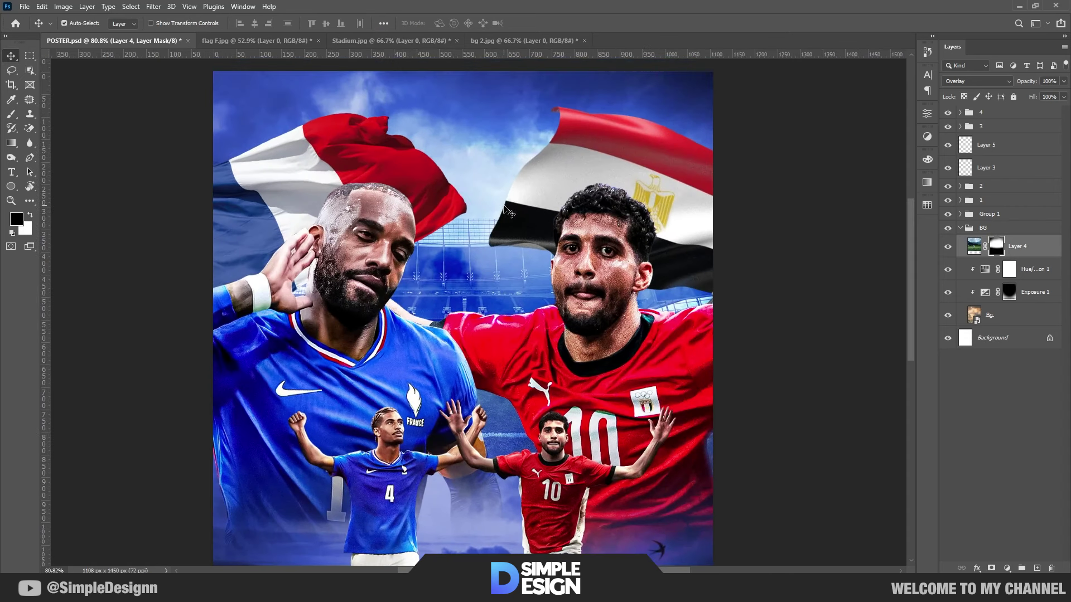
{"action": "scroll", "coordinate": [516, 240], "scroll_direction": "up", "scroll_amount": 1}
{"action": "scroll", "coordinate": [510, 247], "scroll_direction": "down", "scroll_amount": 2}
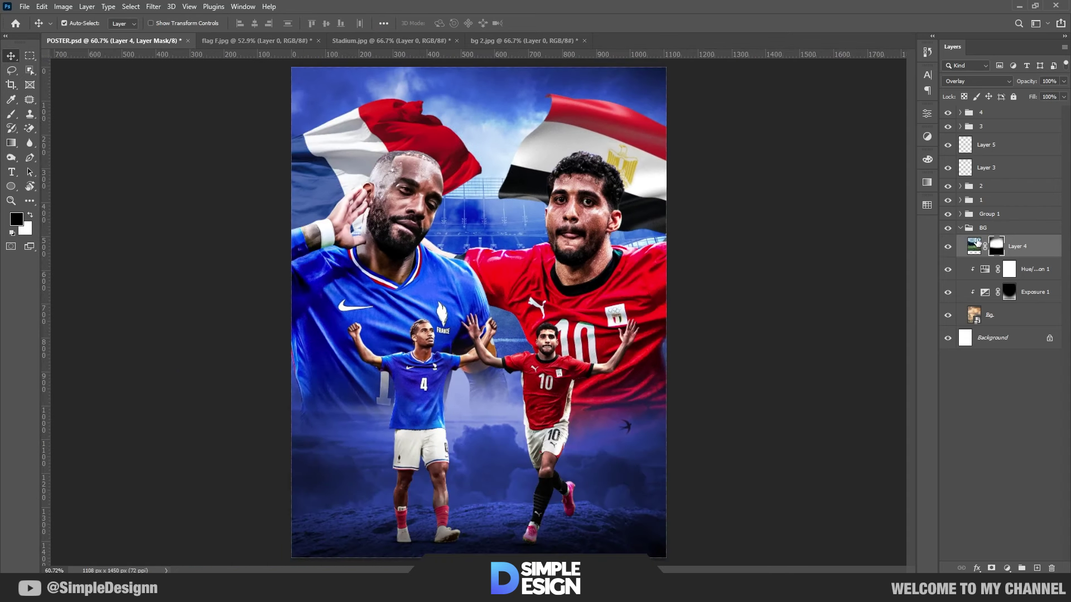
Add an Exposure adjustment clipped to Group 1, raise exposure, and invert its mask.
{"action": "left_click", "coordinate": [960, 229]}
{"action": "scroll", "coordinate": [471, 152], "scroll_direction": "up", "scroll_amount": 1}
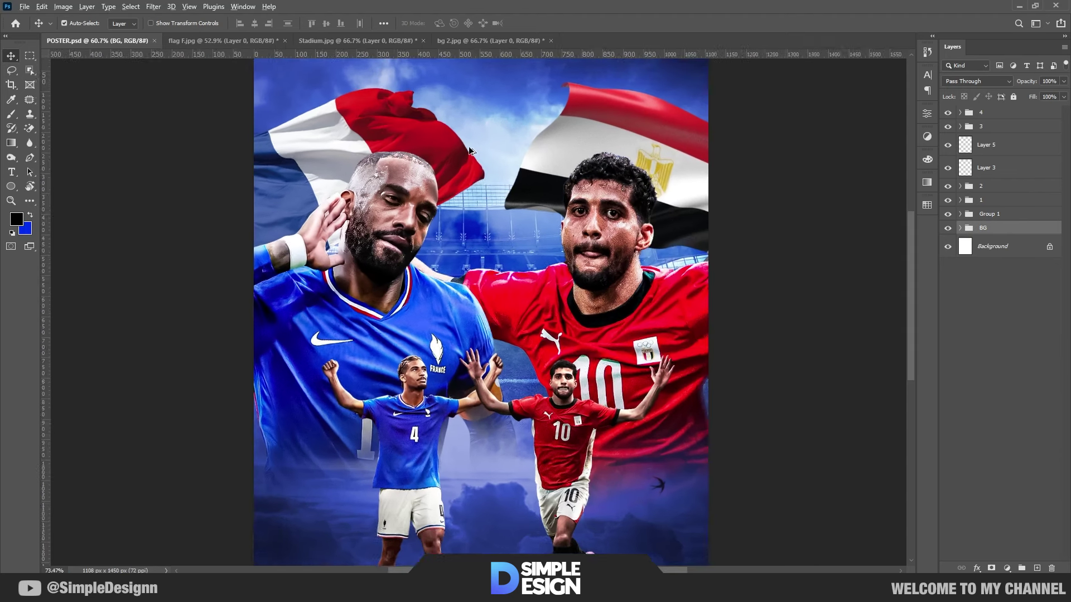
{"action": "scroll", "coordinate": [472, 151], "scroll_direction": "up", "scroll_amount": 1}
{"action": "left_click", "coordinate": [415, 198]}
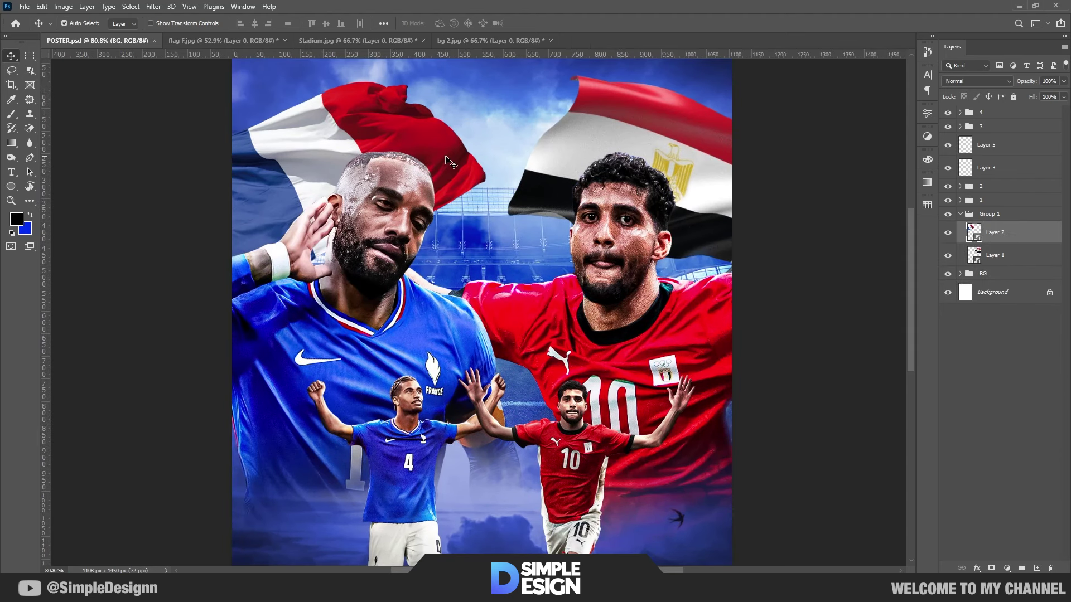
{"action": "left_click", "coordinate": [961, 215]}
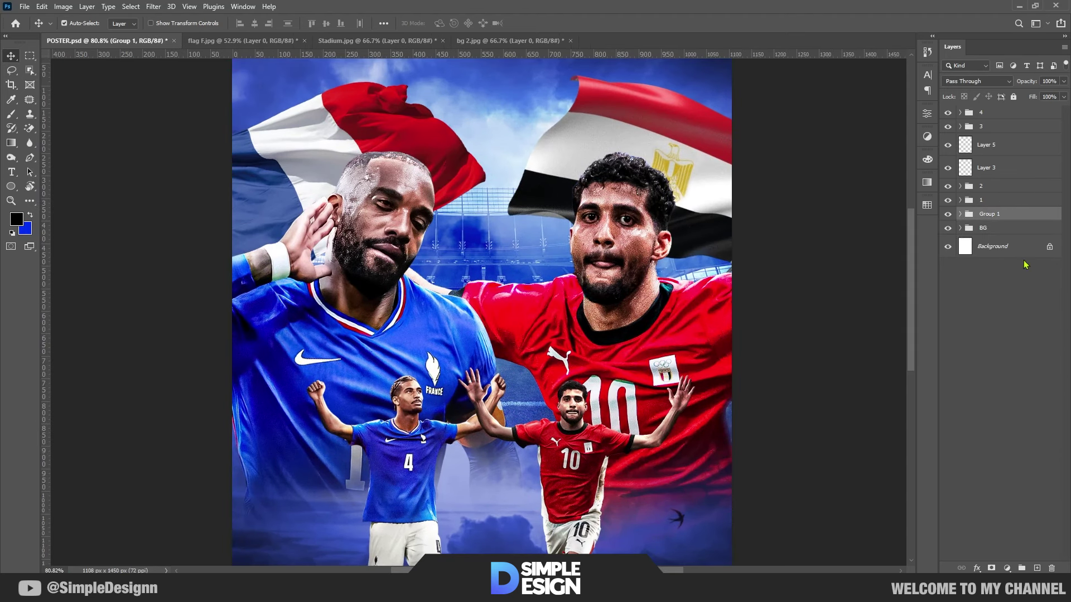
{"action": "left_click", "coordinate": [1007, 568]}
{"action": "left_click", "coordinate": [1004, 433]}
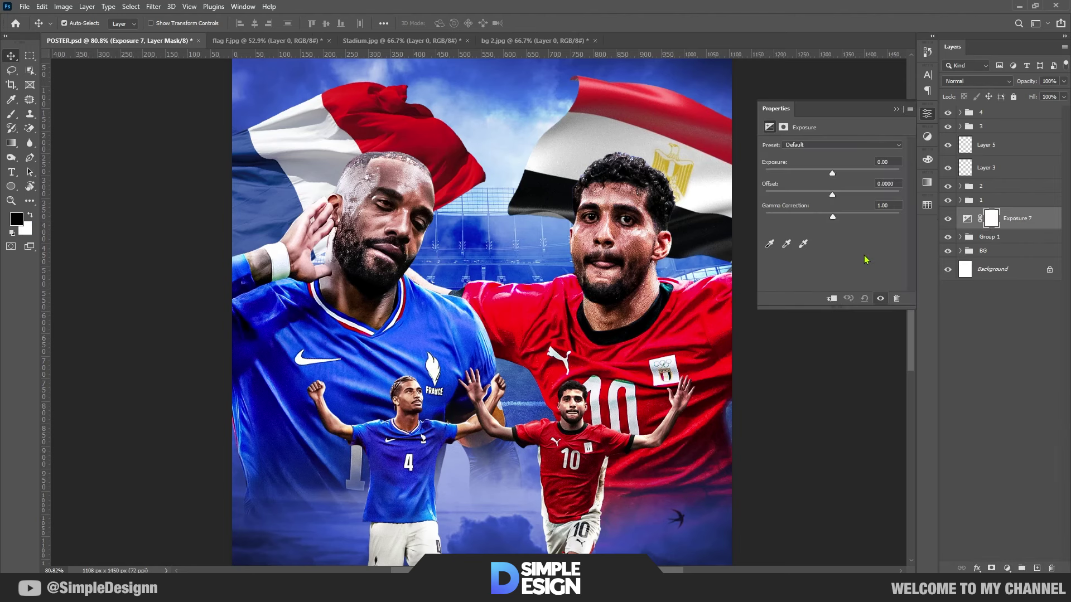
{"action": "left_click", "coordinate": [831, 300]}
{"action": "left_click_drag", "start_coordinate": [832, 173], "coordinate": [850, 174]}
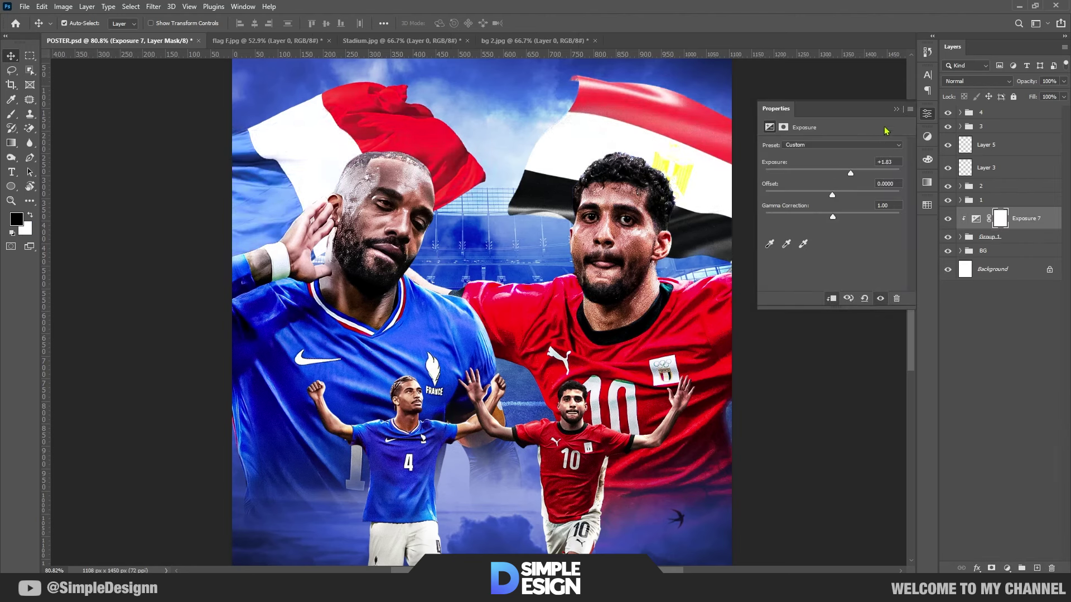
{"action": "left_click", "coordinate": [895, 110]}
{"action": "key", "text": "ctrl+i"}
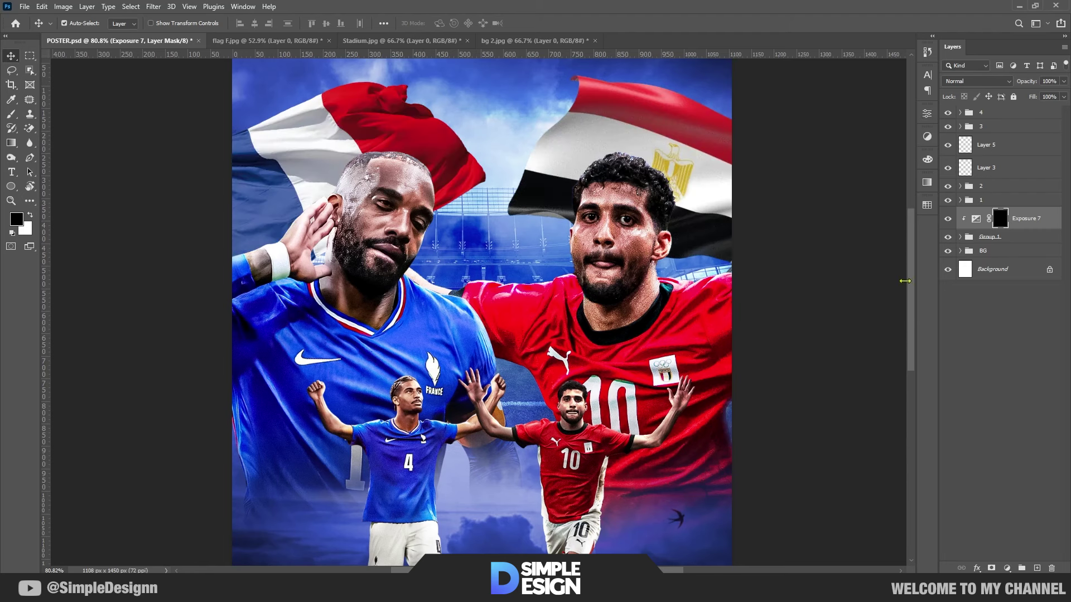
Paint white on the Exposure mask with a smaller brush to brighten the French flag.
{"action": "key", "text": "b"}
{"action": "scroll", "coordinate": [478, 296], "scroll_direction": "up", "scroll_amount": 3}
{"action": "key", "text": "x"}
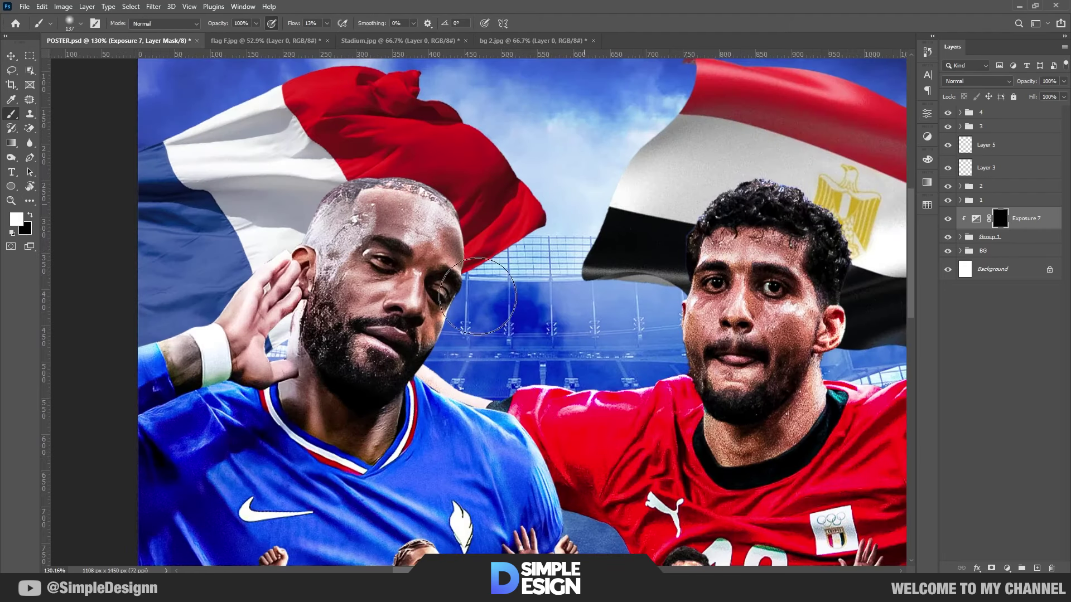
{"action": "scroll", "coordinate": [569, 251], "scroll_direction": "up", "scroll_amount": 3}
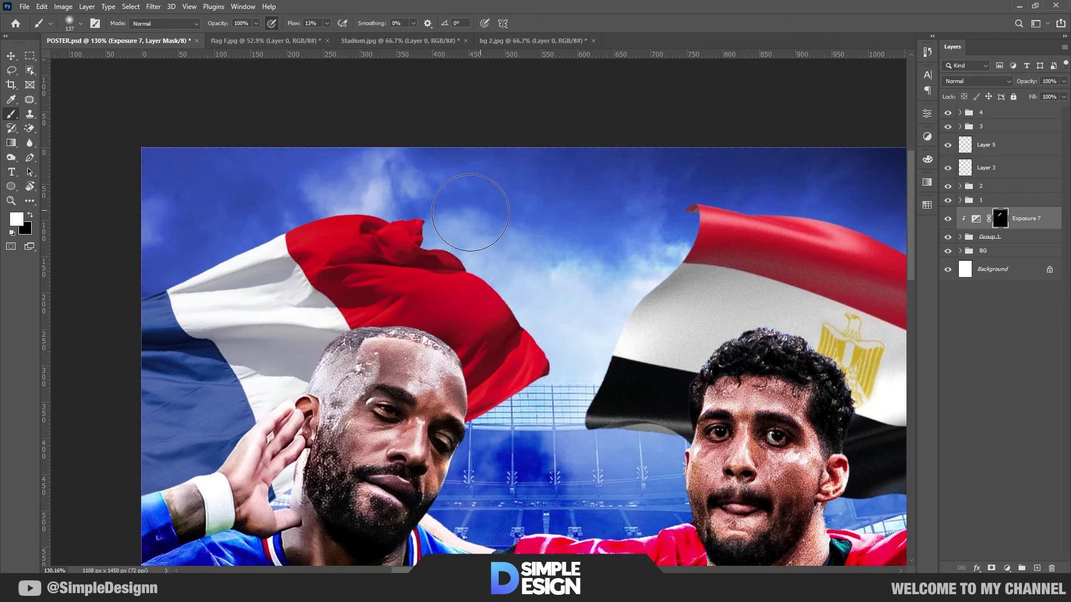
{"action": "key", "text": "["}
{"action": "key", "text": "["}
{"action": "key", "text": "["}
{"action": "left_click_drag", "start_coordinate": [156, 279], "coordinate": [363, 251]}
{"action": "left_click_drag", "start_coordinate": [357, 334], "coordinate": [195, 335]}
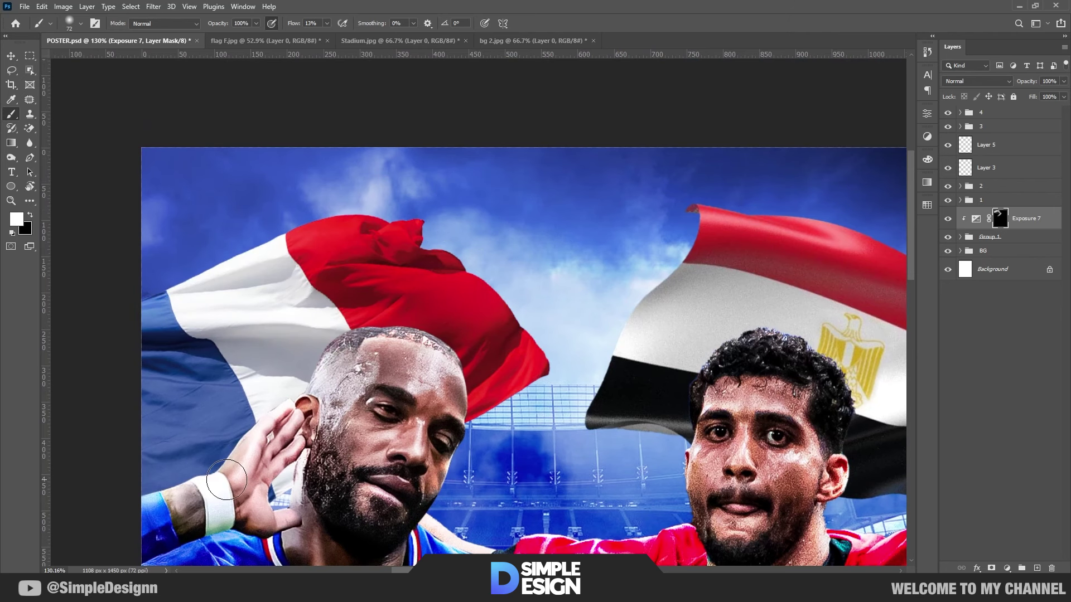
{"action": "scroll", "coordinate": [295, 205], "scroll_direction": "down", "scroll_amount": 1}
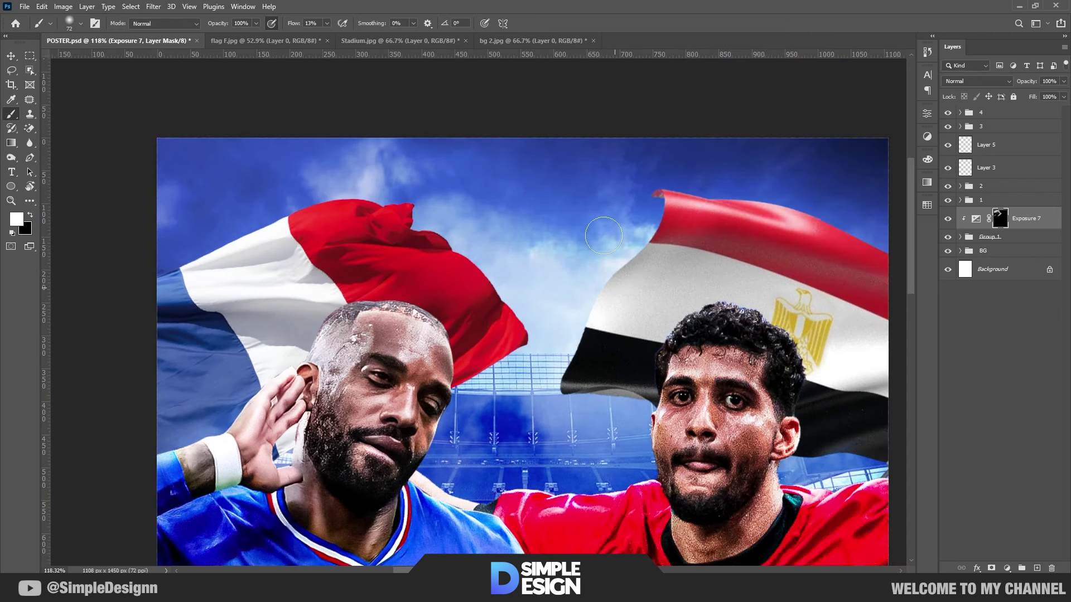
{"action": "scroll", "coordinate": [819, 360], "scroll_direction": "down", "scroll_amount": 1}
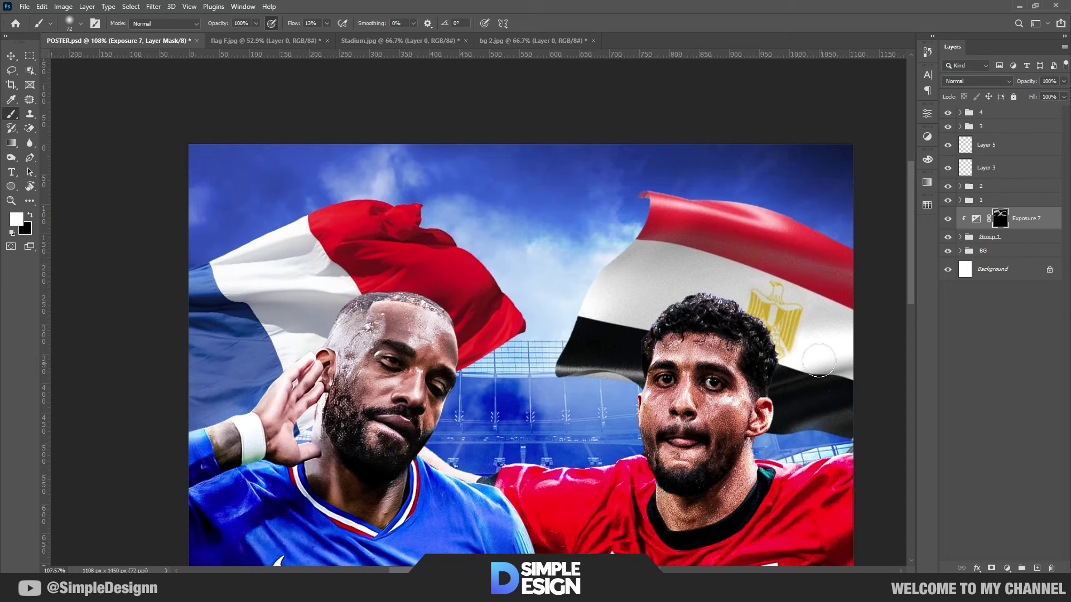
Brighten the Egyptian flag's white stripe, zooming in and out to check the result.
{"action": "left_click_drag", "start_coordinate": [860, 263], "coordinate": [642, 251]}
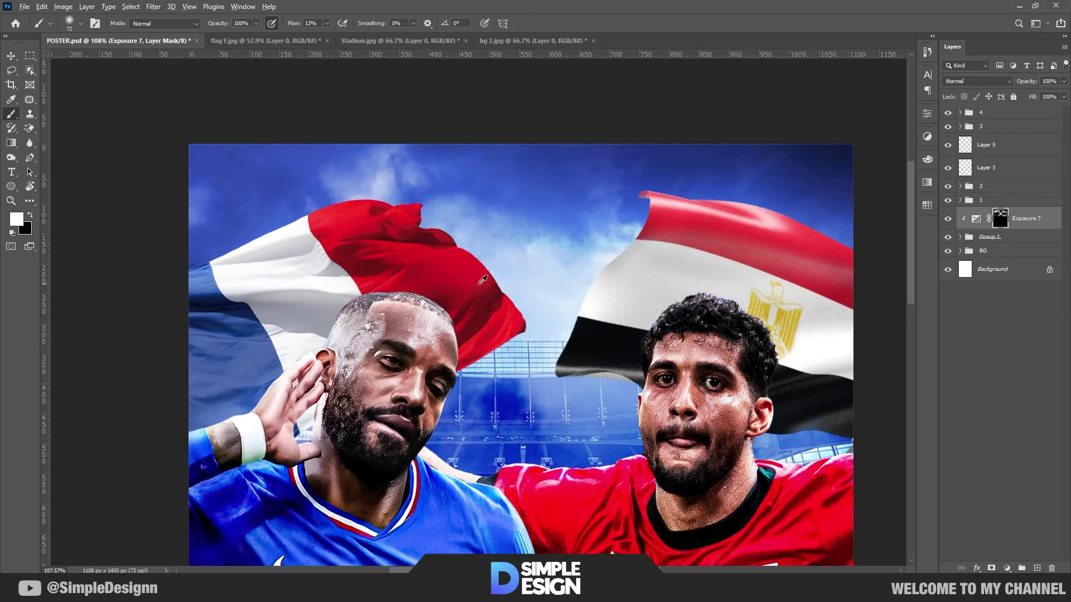
{"action": "scroll", "coordinate": [483, 280], "scroll_direction": "down", "scroll_amount": 5}
{"action": "scroll", "coordinate": [468, 355], "scroll_direction": "down", "scroll_amount": 3}
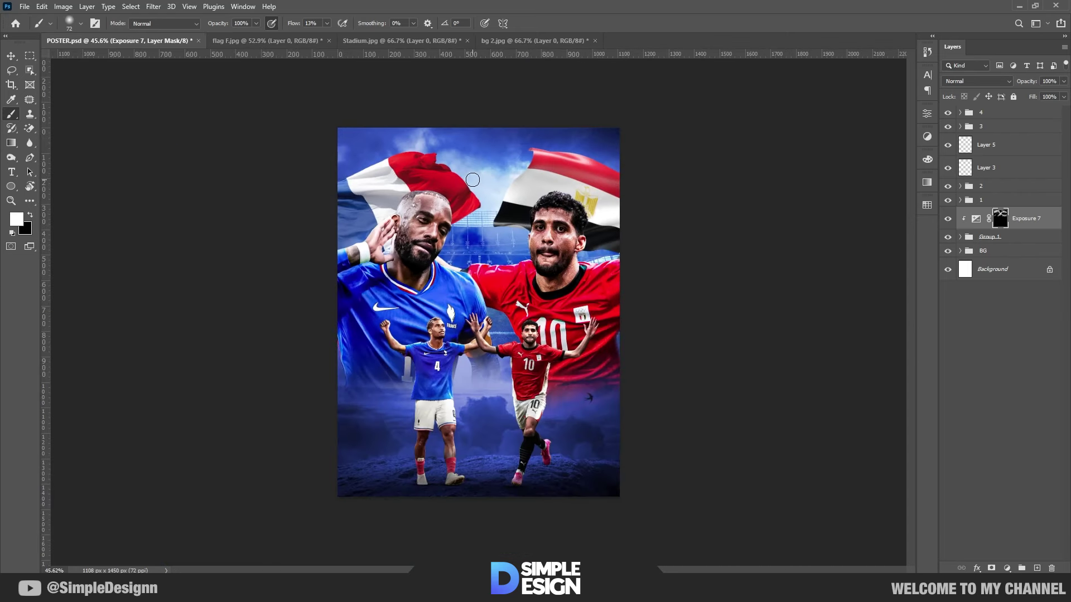
{"action": "scroll", "coordinate": [473, 180], "scroll_direction": "up", "scroll_amount": 3}
{"action": "scroll", "coordinate": [463, 223], "scroll_direction": "up", "scroll_amount": 1}
{"action": "scroll", "coordinate": [452, 268], "scroll_direction": "down", "scroll_amount": 1}
{"action": "scroll", "coordinate": [443, 301], "scroll_direction": "down", "scroll_amount": 2}
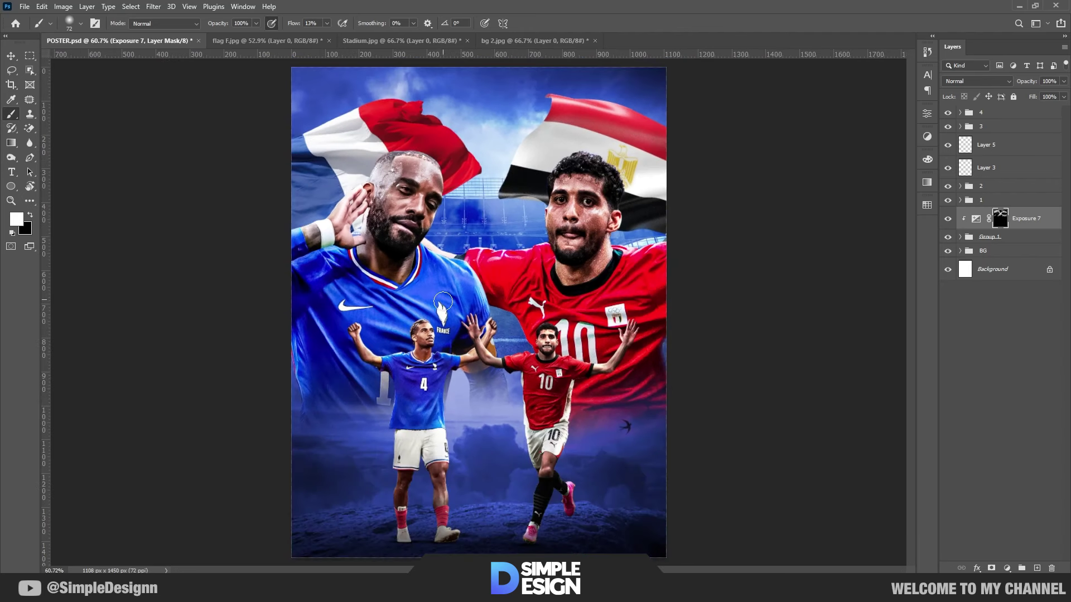
{"action": "scroll", "coordinate": [463, 293], "scroll_direction": "down", "scroll_amount": 1}
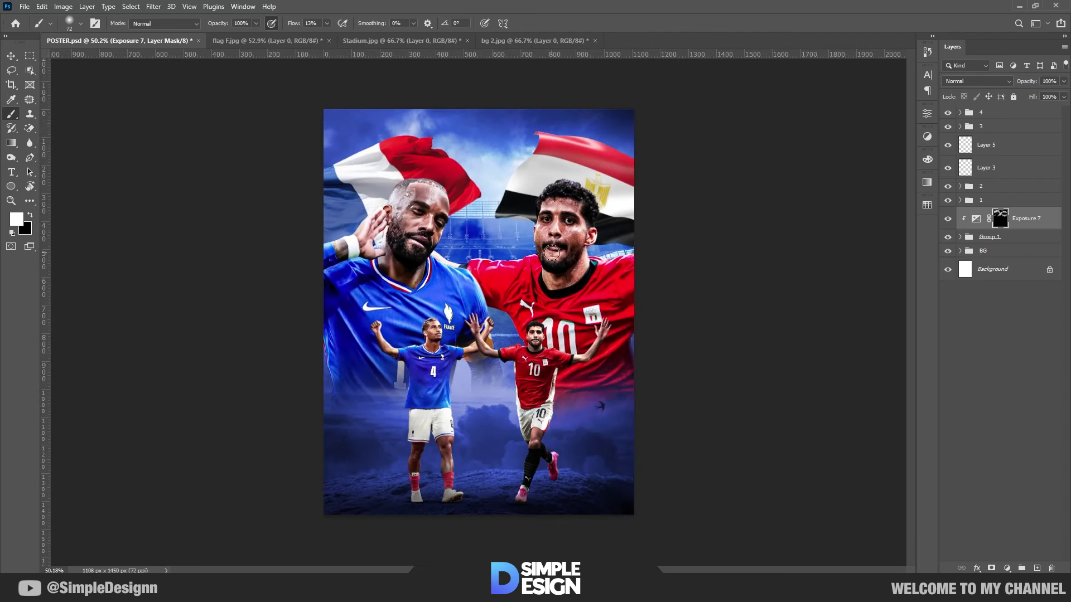
{"action": "scroll", "coordinate": [558, 290], "scroll_direction": "up", "scroll_amount": 1}
{"action": "scroll", "coordinate": [502, 335], "scroll_direction": "up", "scroll_amount": 1}
{"action": "scroll", "coordinate": [446, 391], "scroll_direction": "down", "scroll_amount": 1}
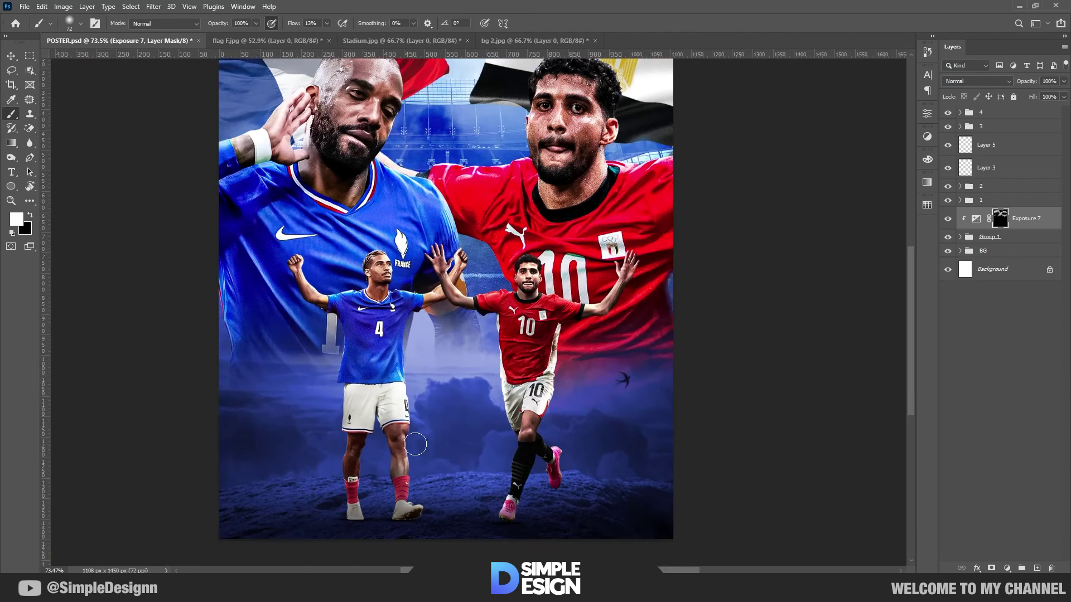
{"action": "scroll", "coordinate": [408, 440], "scroll_direction": "up", "scroll_amount": 1}
{"action": "scroll", "coordinate": [407, 440], "scroll_direction": "down", "scroll_amount": 2}
{"action": "scroll", "coordinate": [474, 433], "scroll_direction": "up", "scroll_amount": 2}
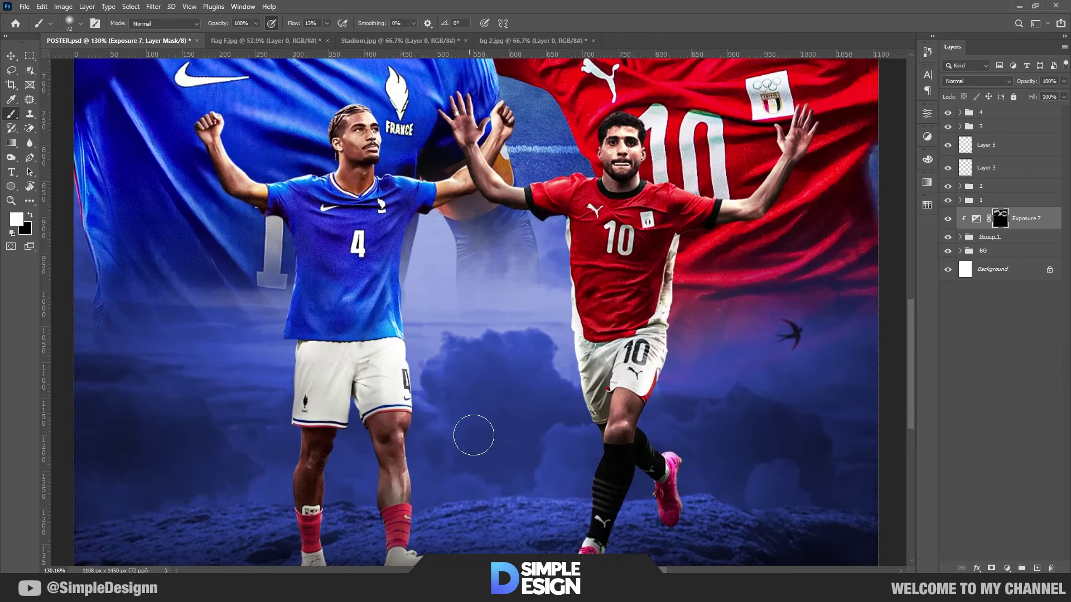
{"action": "scroll", "coordinate": [502, 424], "scroll_direction": "down", "scroll_amount": 1}
{"action": "scroll", "coordinate": [558, 413], "scroll_direction": "down", "scroll_amount": 1}
{"action": "scroll", "coordinate": [574, 410], "scroll_direction": "down", "scroll_amount": 1}
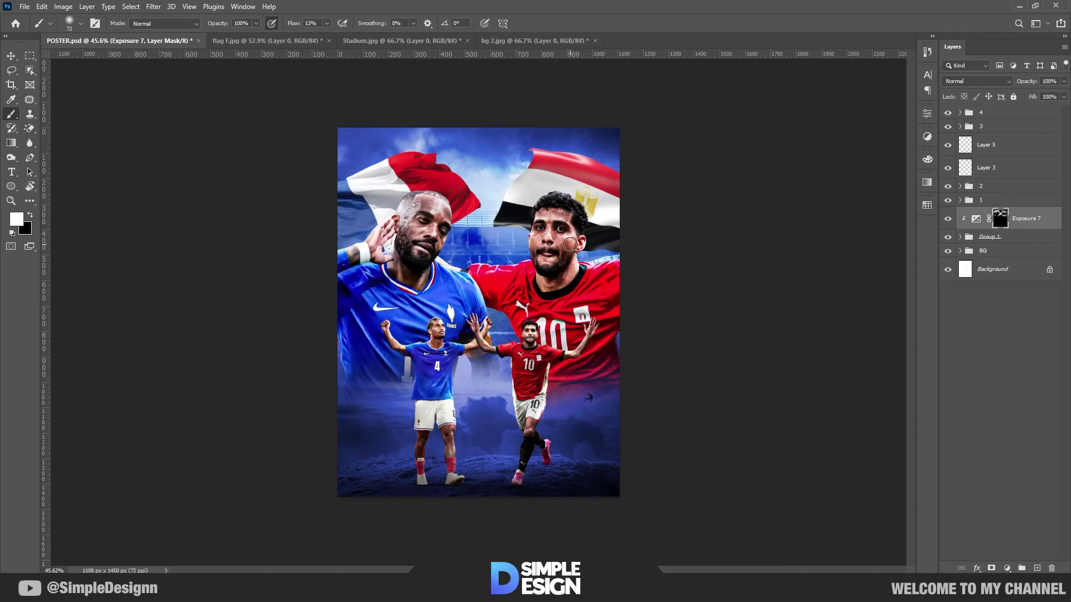
Add a FRANCE text layer above group 4 and scale it up to headline size.
{"action": "left_click", "coordinate": [1011, 118]}
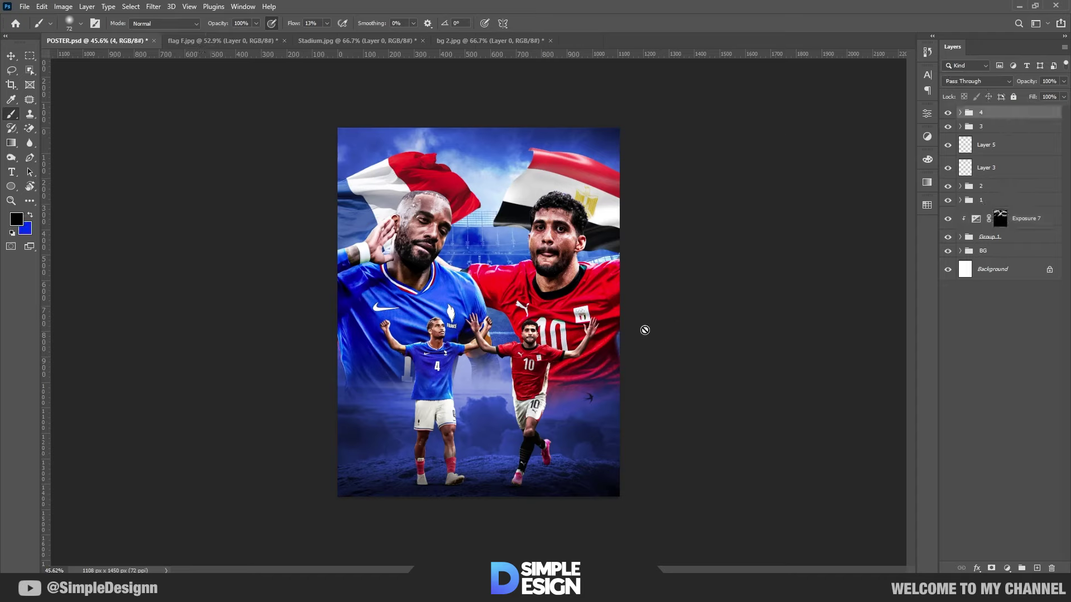
{"action": "key", "text": "v"}
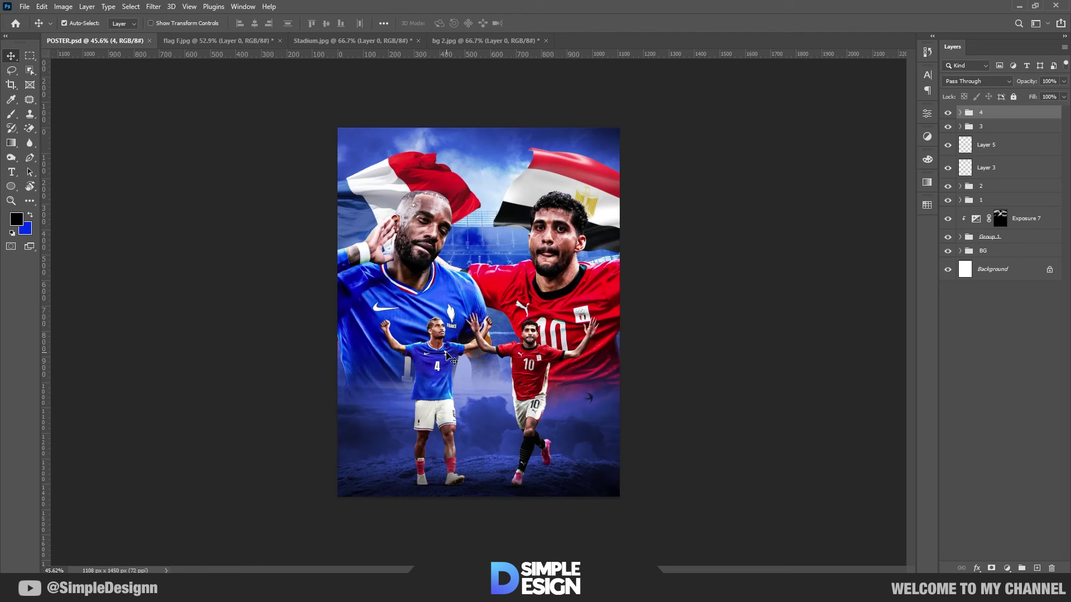
{"action": "scroll", "coordinate": [474, 323], "scroll_direction": "up", "scroll_amount": 5}
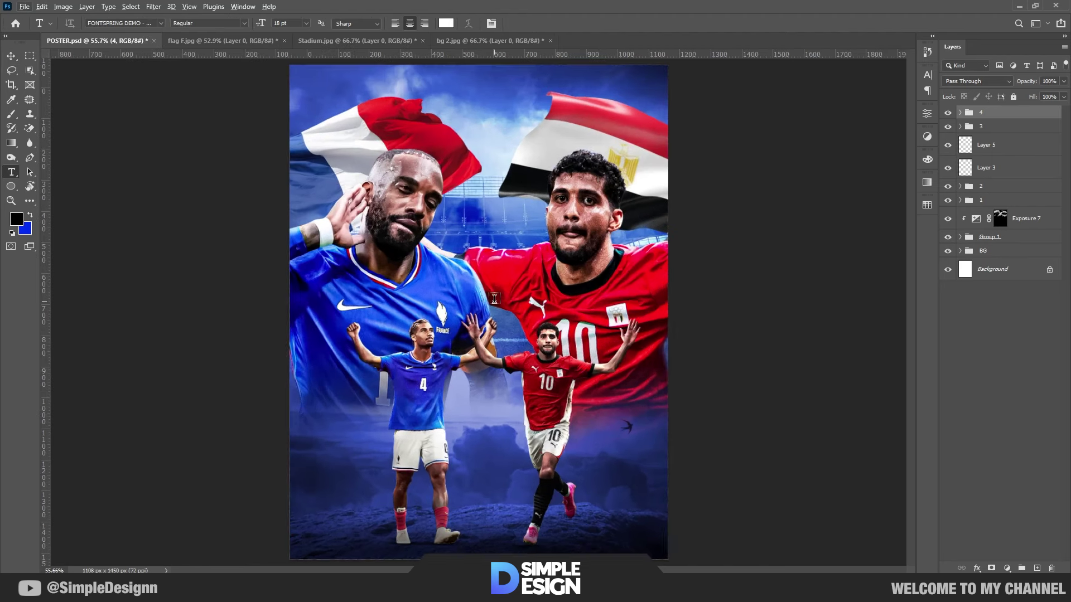
{"action": "key", "text": "t"}
{"action": "left_click", "coordinate": [474, 262]}
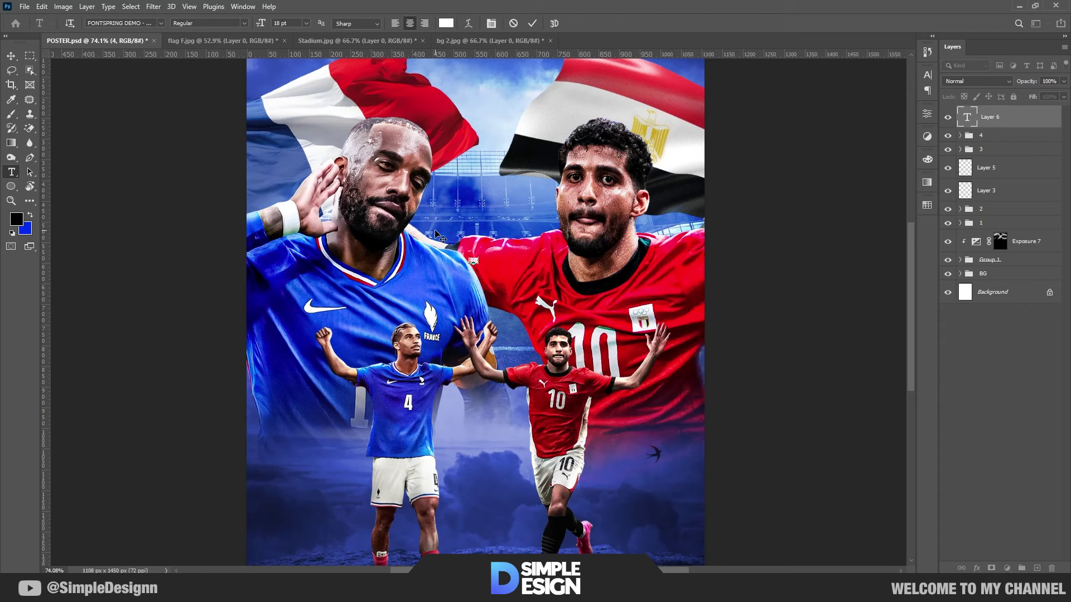
{"action": "left_click", "coordinate": [532, 23]}
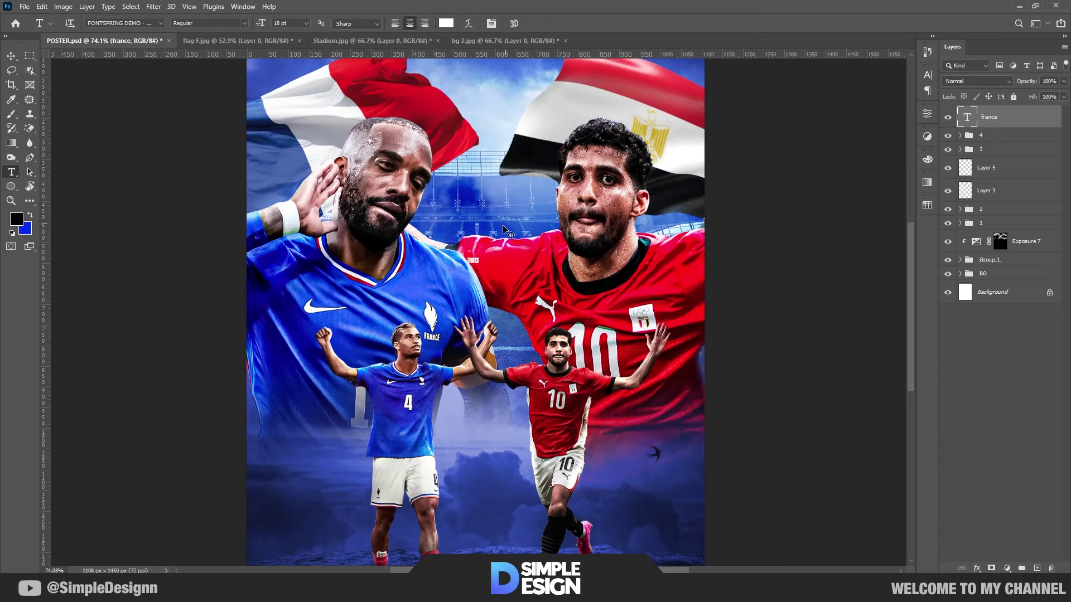
{"action": "key", "text": "ctrl+t"}
{"action": "mouse_move", "coordinate": [481, 256]}
{"action": "left_mouse_down"}
{"action": "mouse_move", "coordinate": [533, 244]}
{"action": "mouse_move", "coordinate": [502, 252]}
{"action": "left_mouse_up"}
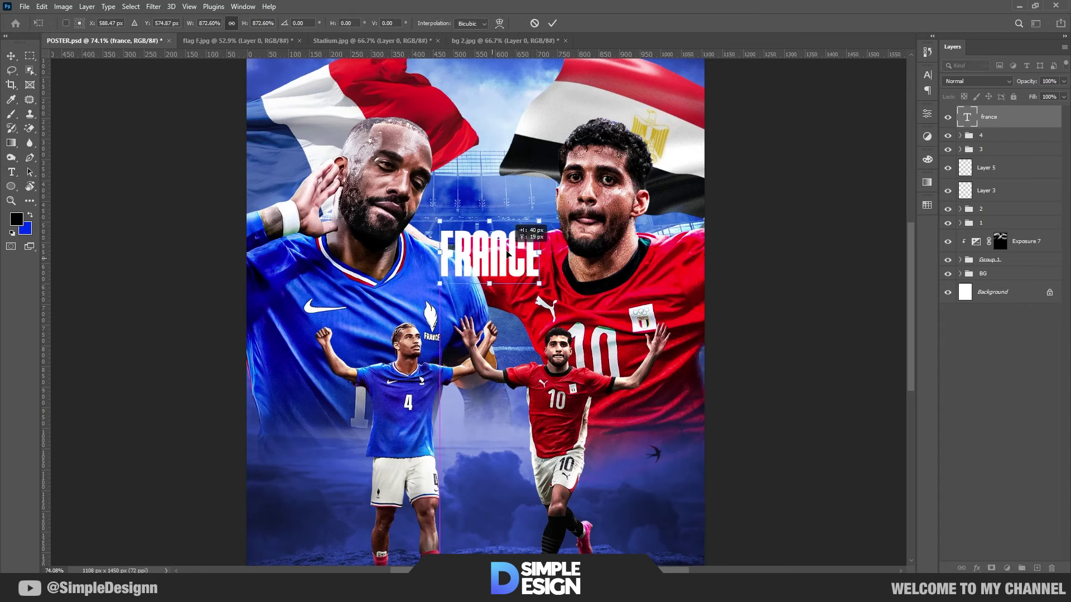
{"action": "key", "text": "Return"}
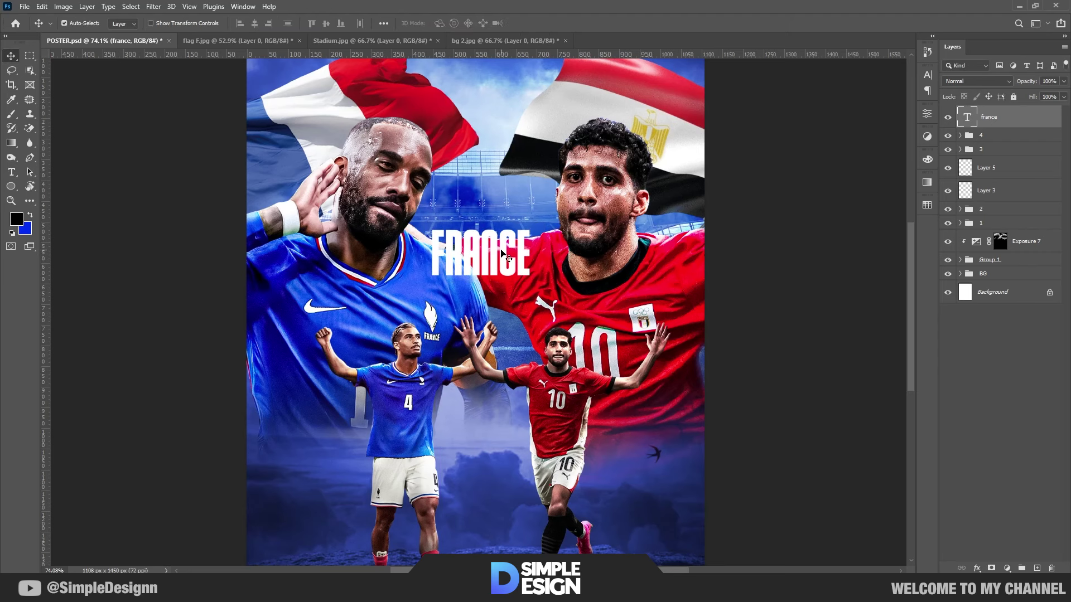
{"action": "scroll", "coordinate": [505, 248], "scroll_direction": "up", "scroll_amount": 1}
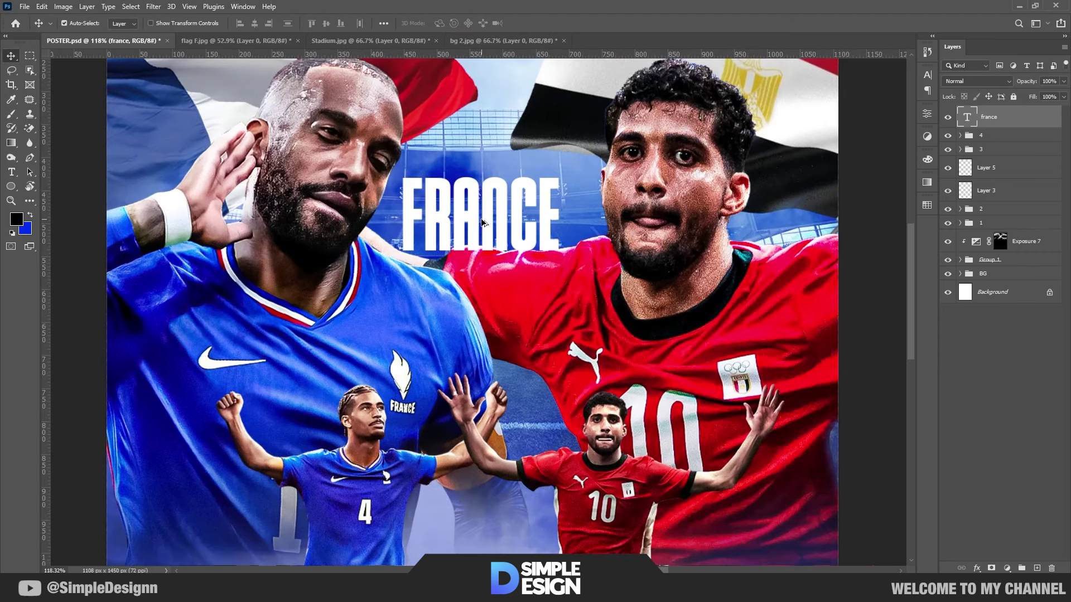
{"action": "scroll", "coordinate": [513, 227], "scroll_direction": "up", "scroll_amount": 1}
Duplicate FRANCE below itself and retype the copy as EGYPTE.
{"action": "left_click_drag", "start_coordinate": [513, 228], "coordinate": [508, 335]}
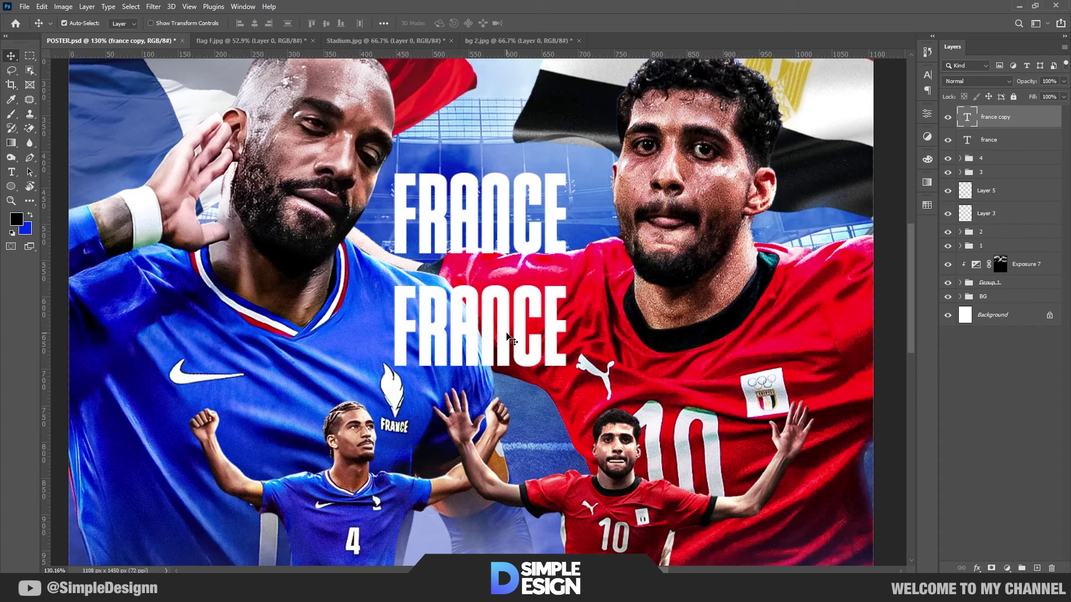
{"action": "double_click", "coordinate": [507, 332]}
{"action": "type", "text": "EGPT"}
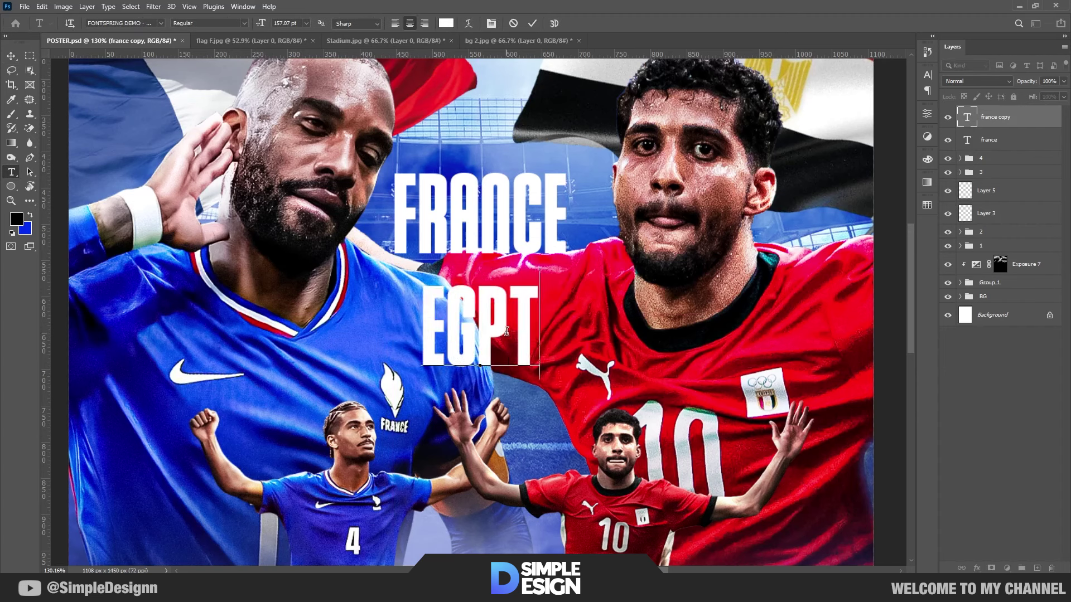
{"action": "type", "text": "S"}
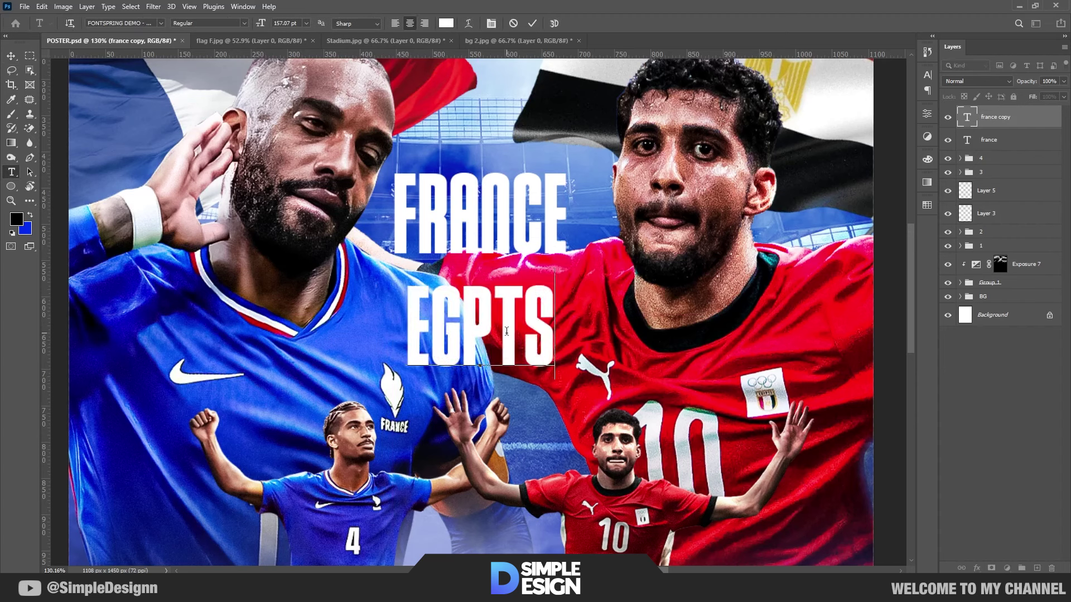
{"action": "key", "text": "BackSpace"}
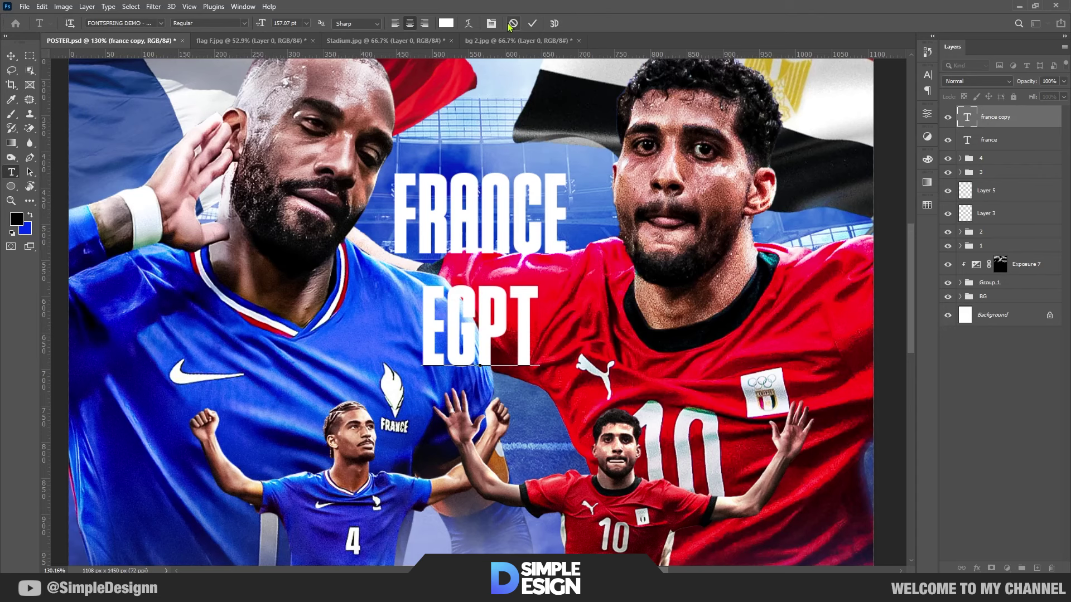
{"action": "left_click", "coordinate": [513, 24]}
{"action": "double_click", "coordinate": [531, 320]}
{"action": "type", "text": "EGYP"}
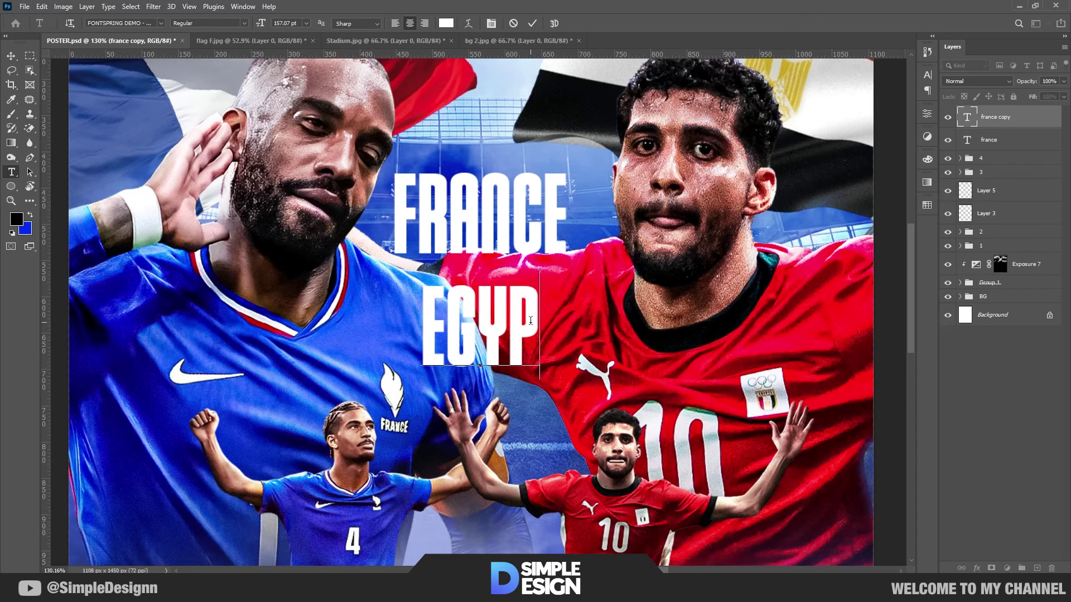
{"action": "type", "text": "TE"}
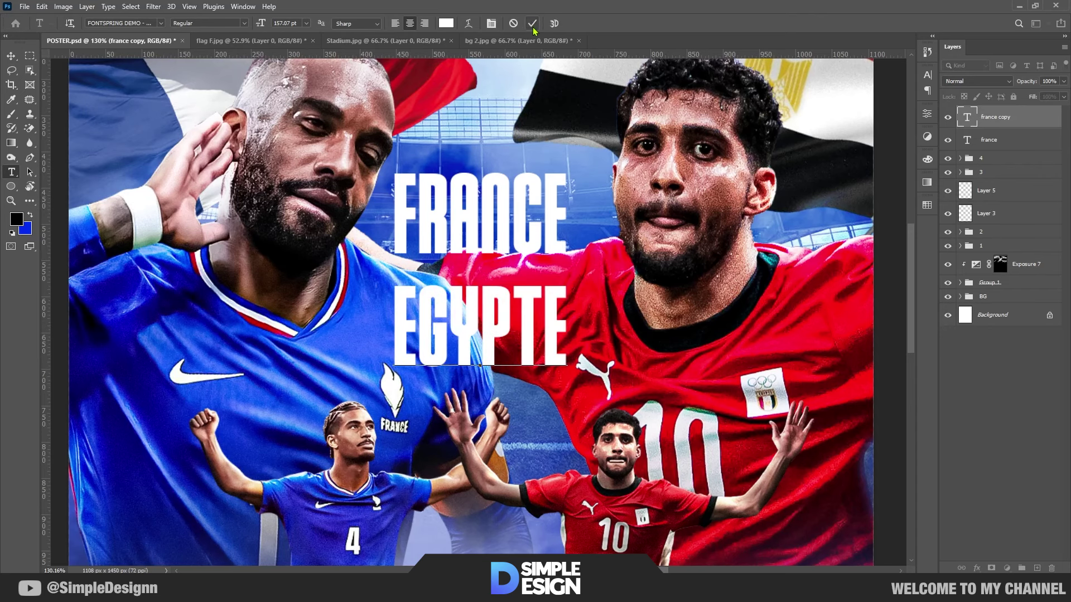
{"action": "left_click", "coordinate": [532, 24]}
{"action": "key", "text": "ctrl+0"}
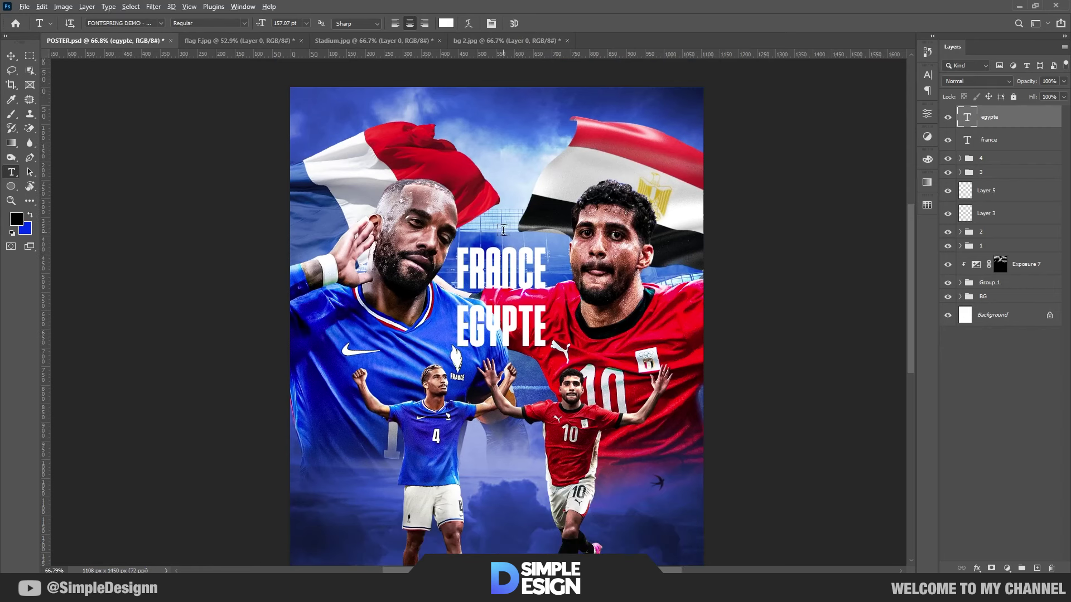
Set EGYPTE to Strong Concrete Bold and shrink it to about a third.
{"action": "scroll", "coordinate": [503, 229], "scroll_direction": "up", "scroll_amount": 5}
{"action": "double_click", "coordinate": [499, 371]}
{"action": "left_click", "coordinate": [119, 23]}
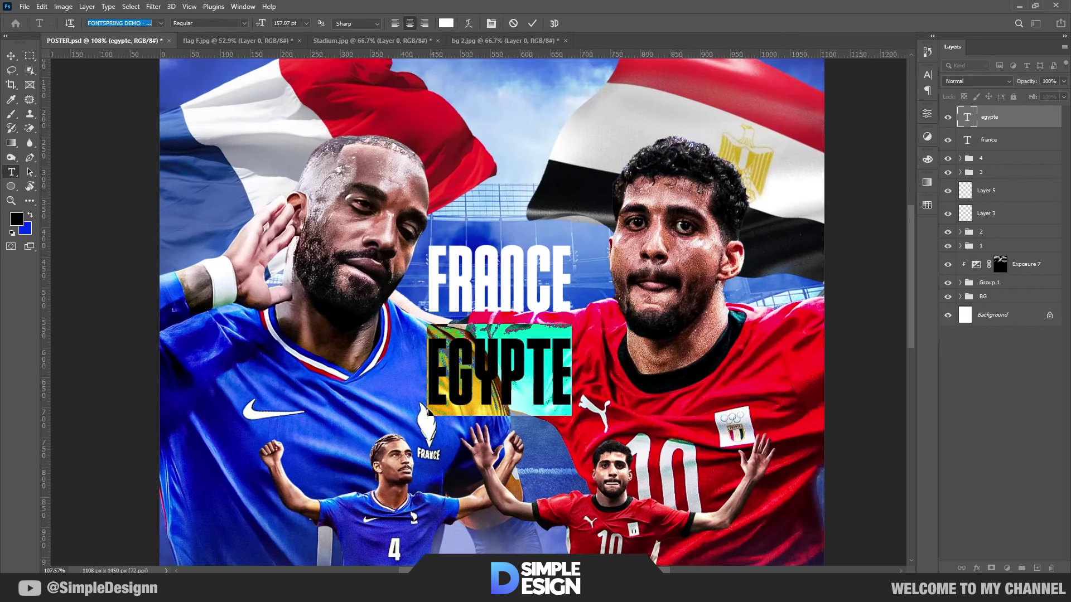
{"action": "type", "text": "strong Concrete"}
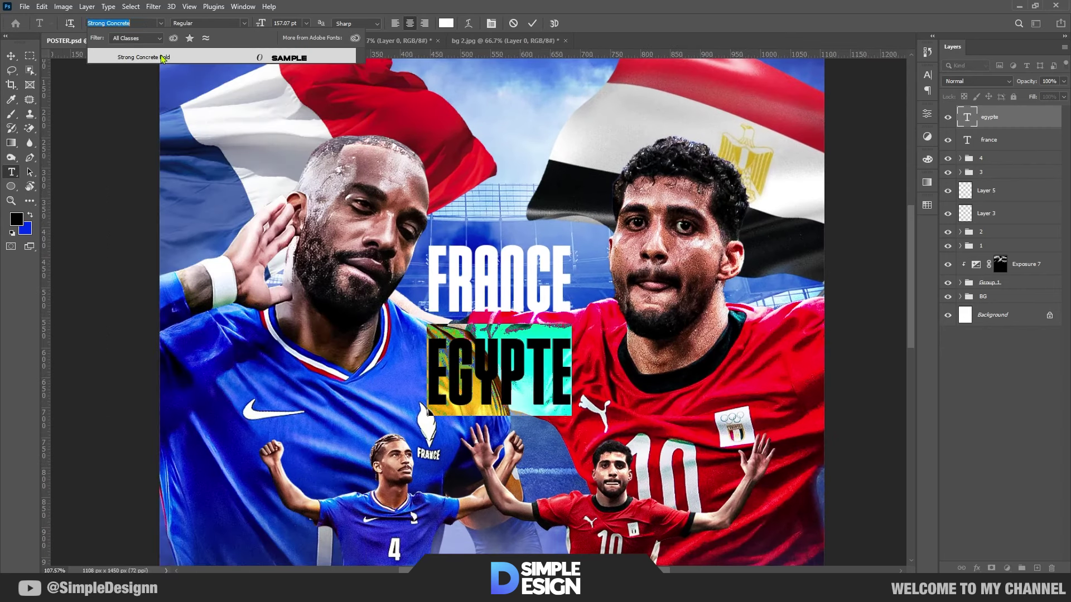
{"action": "key", "text": "Return"}
{"action": "left_click", "coordinate": [533, 24]}
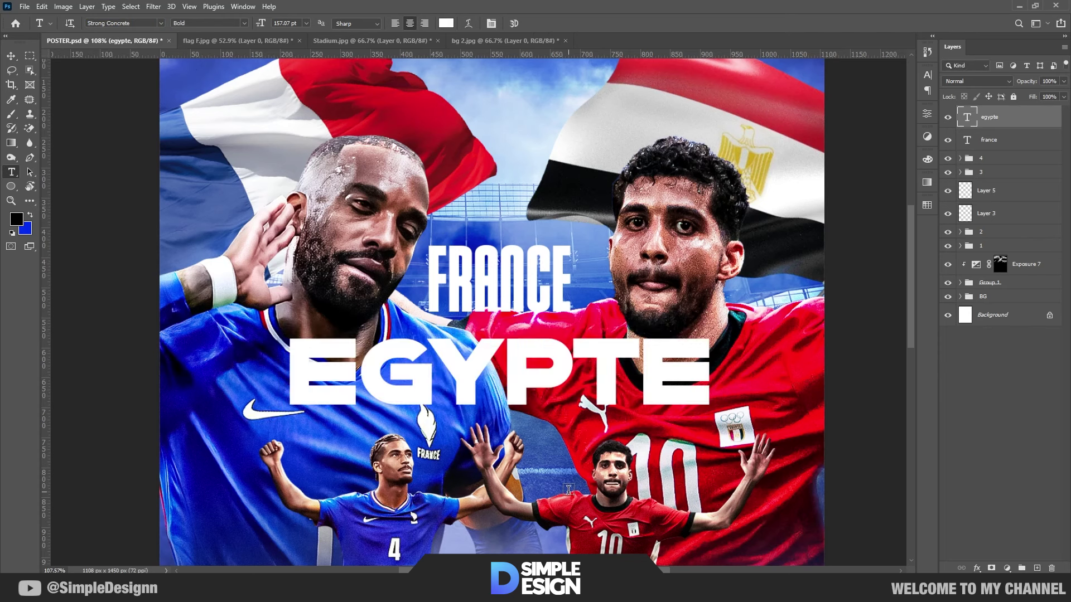
{"action": "key", "text": "ctrl+t"}
{"action": "left_click_drag", "start_coordinate": [709, 371], "coordinate": [569, 382]}
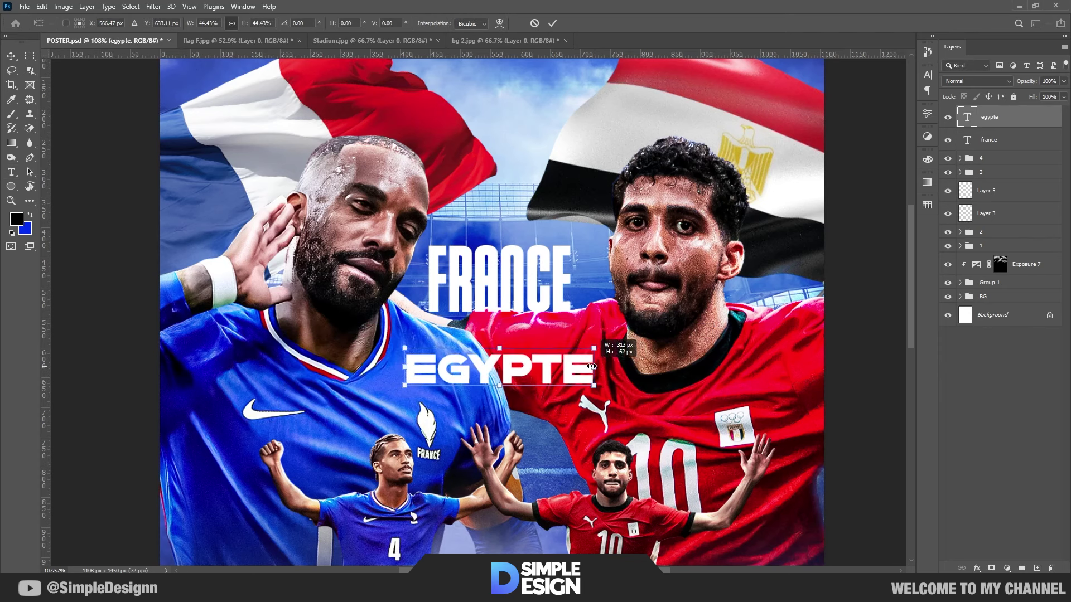
{"action": "key", "text": "Return"}
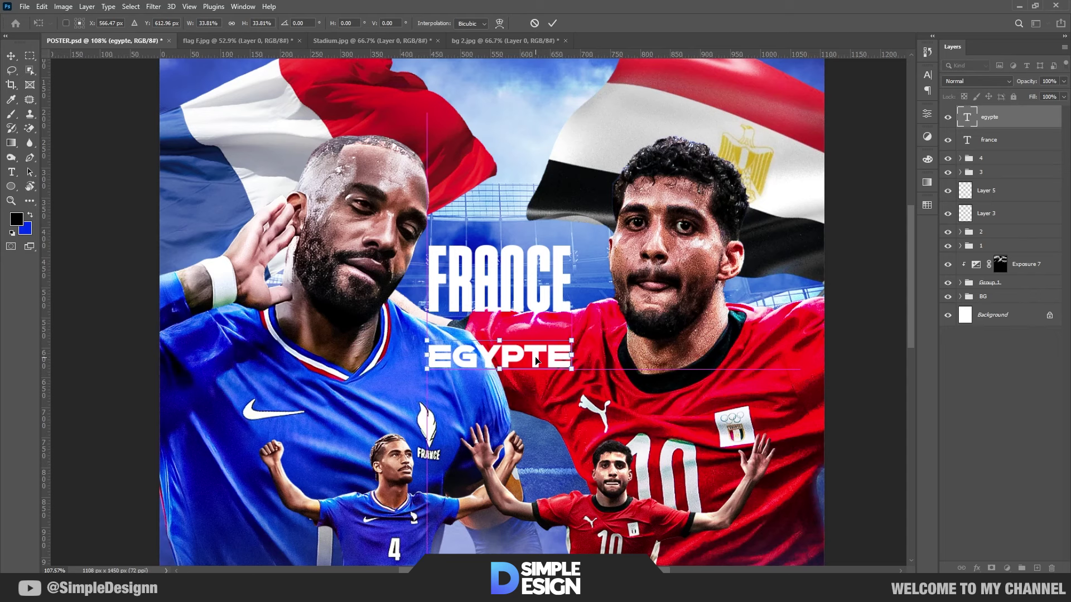
Start a new text line between FRANCE and EGYPTE.
{"action": "key", "text": "ctrl+0"}
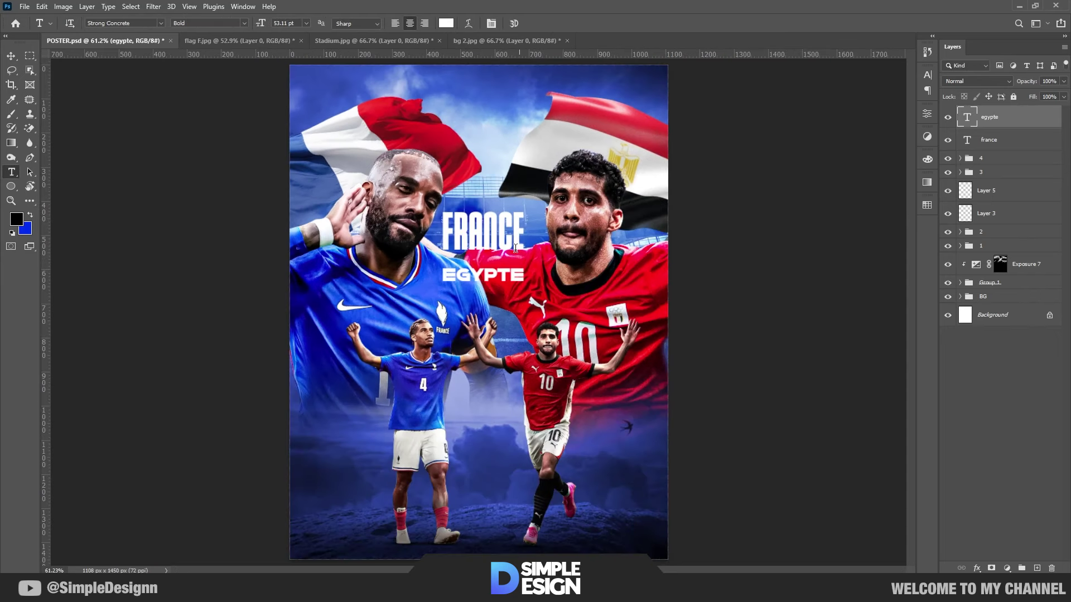
{"action": "scroll", "coordinate": [516, 248], "scroll_direction": "up", "scroll_amount": 5}
{"action": "key", "text": "v"}
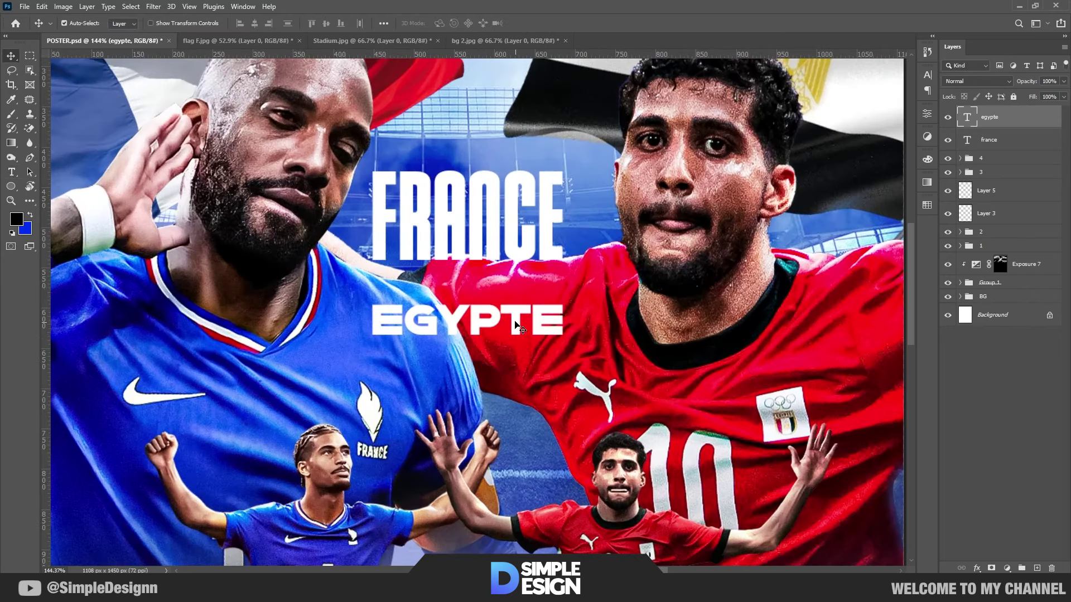
{"action": "scroll", "coordinate": [493, 300], "scroll_direction": "up", "scroll_amount": 2}
{"action": "key", "text": "t"}
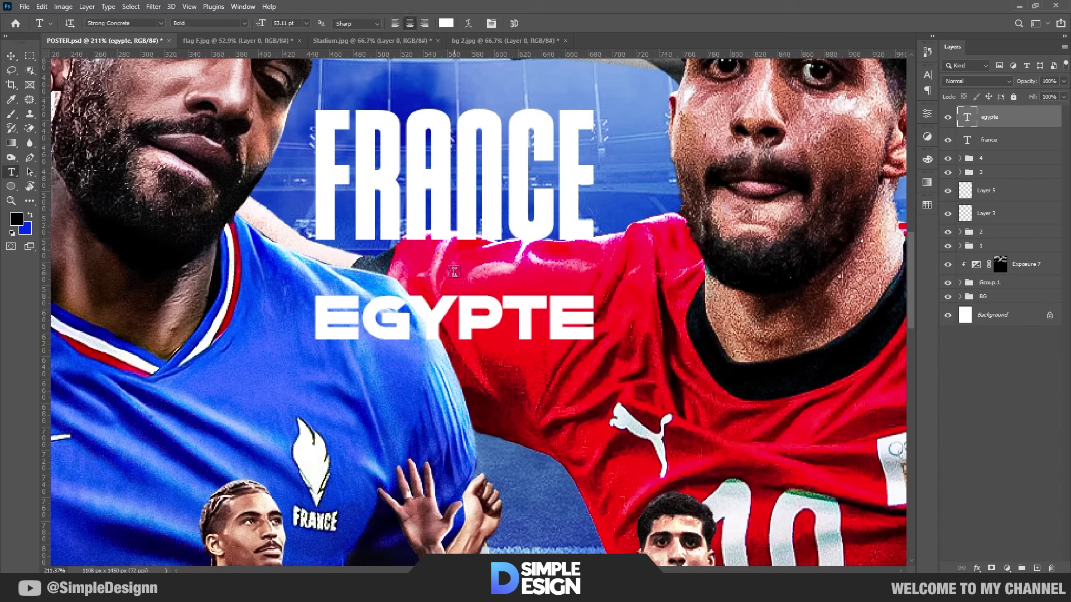
{"action": "left_click", "coordinate": [454, 272]}
Type 'vs' and enlarge it to fit between FRANCE and EGYPTE.
{"action": "type", "text": "vs"}
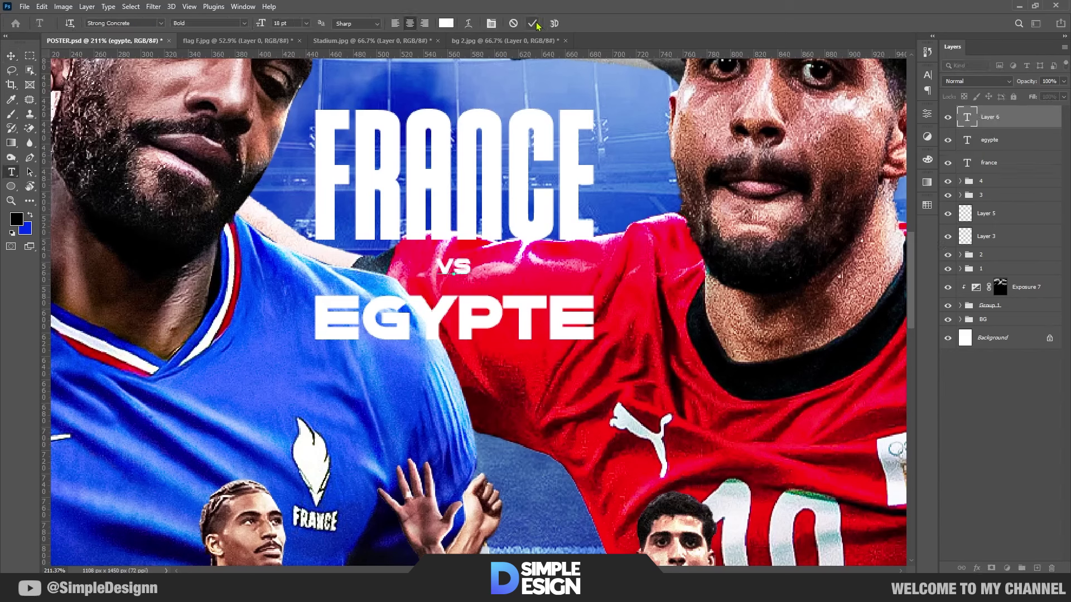
{"action": "left_click", "coordinate": [532, 23]}
{"action": "key", "text": "ctrl+t"}
{"action": "left_click_drag", "start_coordinate": [472, 266], "coordinate": [496, 266]}
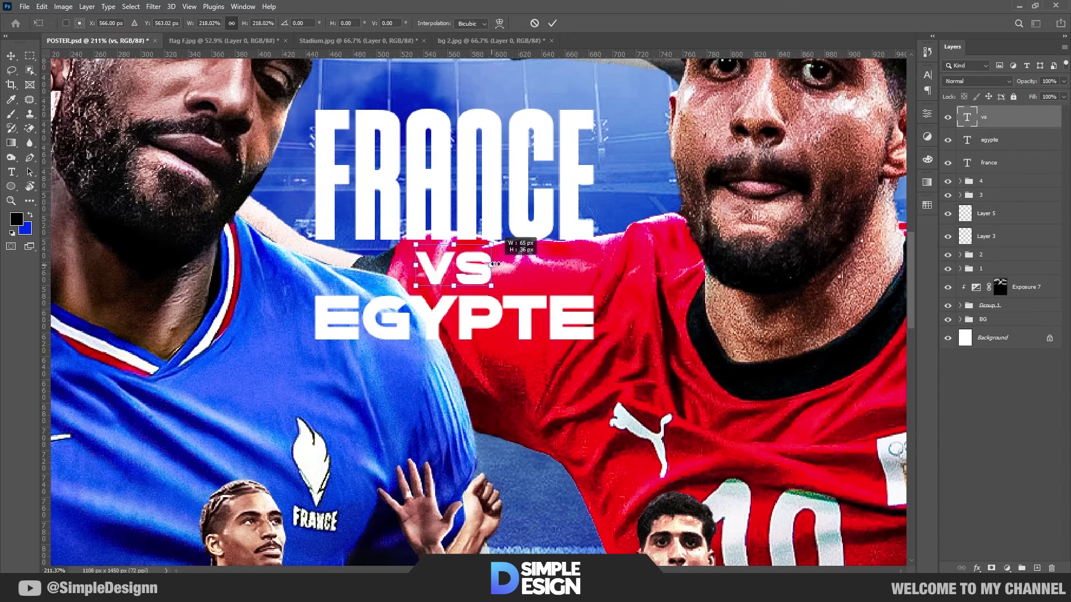
{"action": "key", "text": "Return"}
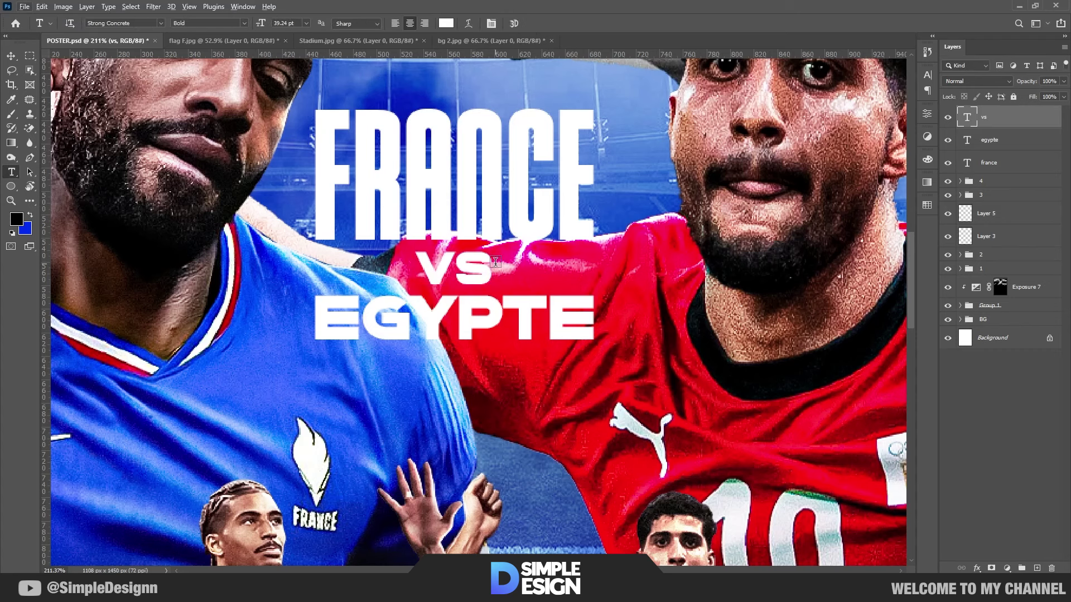
{"action": "key", "text": "v"}
{"action": "scroll", "coordinate": [481, 326], "scroll_direction": "down", "scroll_amount": 5}
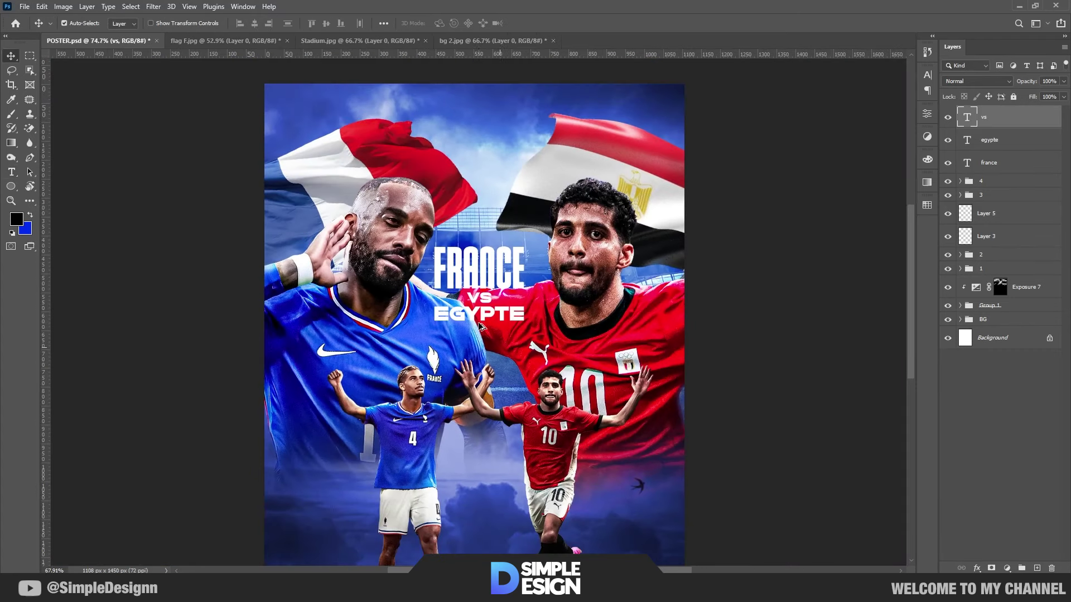
{"action": "scroll", "coordinate": [507, 356], "scroll_direction": "down", "scroll_amount": 2}
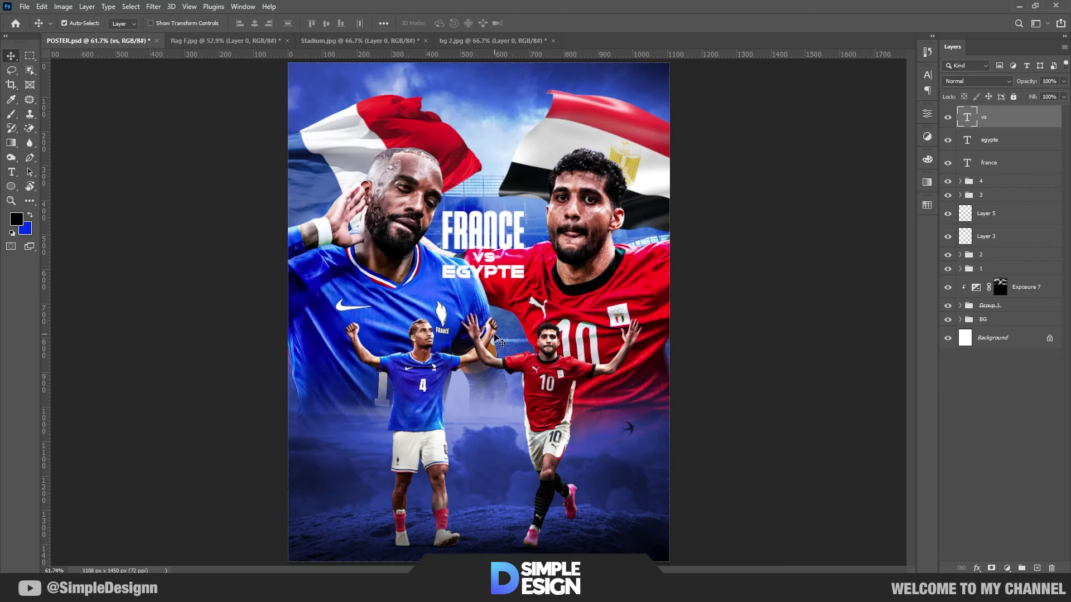
{"action": "scroll", "coordinate": [492, 255], "scroll_direction": "up", "scroll_amount": 2}
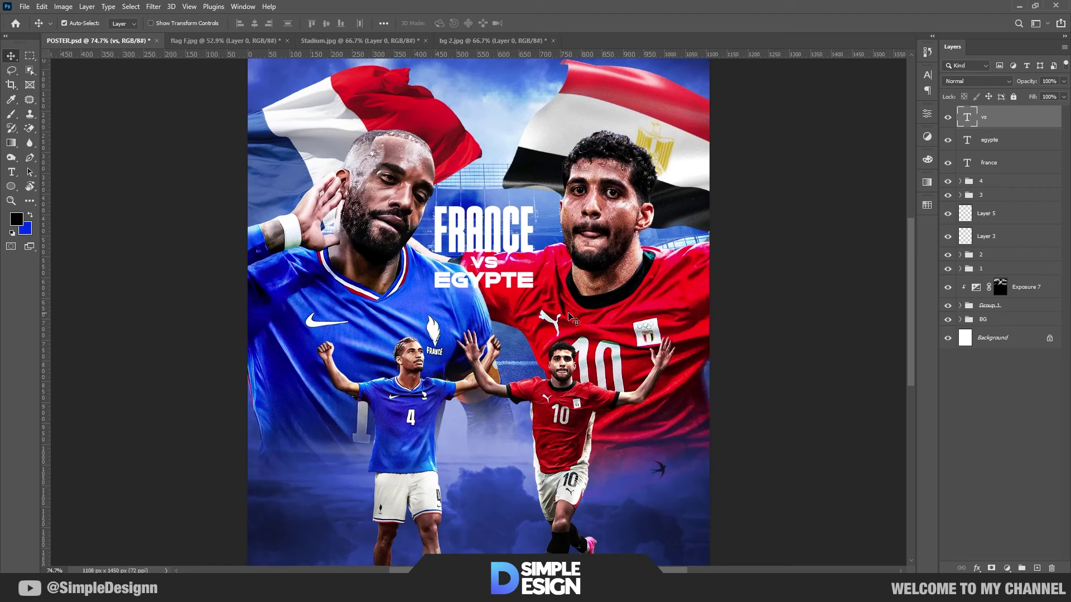
{"action": "scroll", "coordinate": [570, 317], "scroll_direction": "down", "scroll_amount": 2}
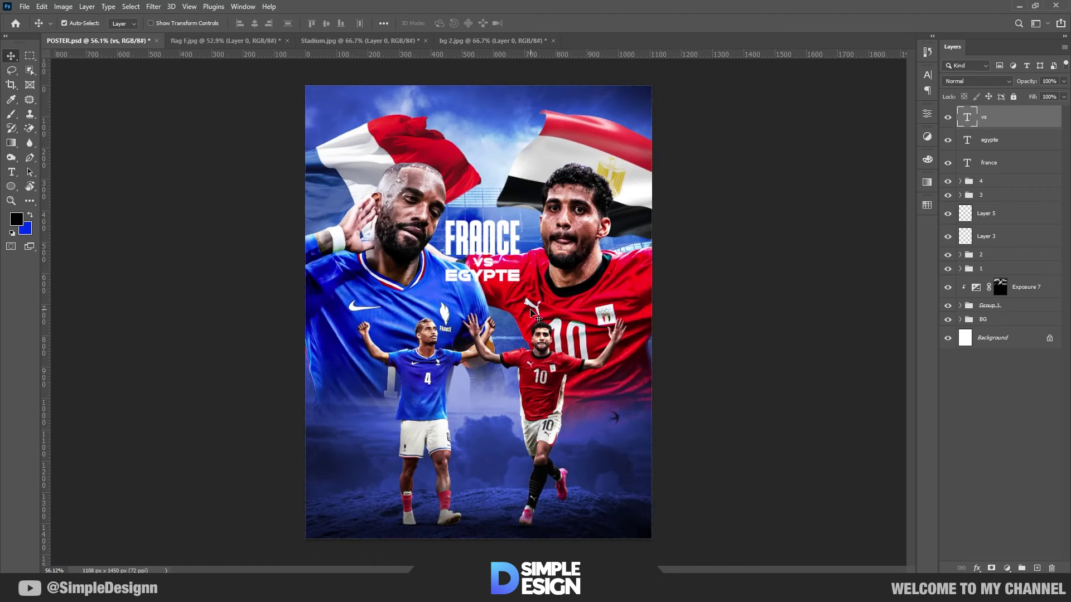
Group the three title text layers into a group named 'text'.
{"action": "left_click", "coordinate": [1017, 167], "text": "shift"}
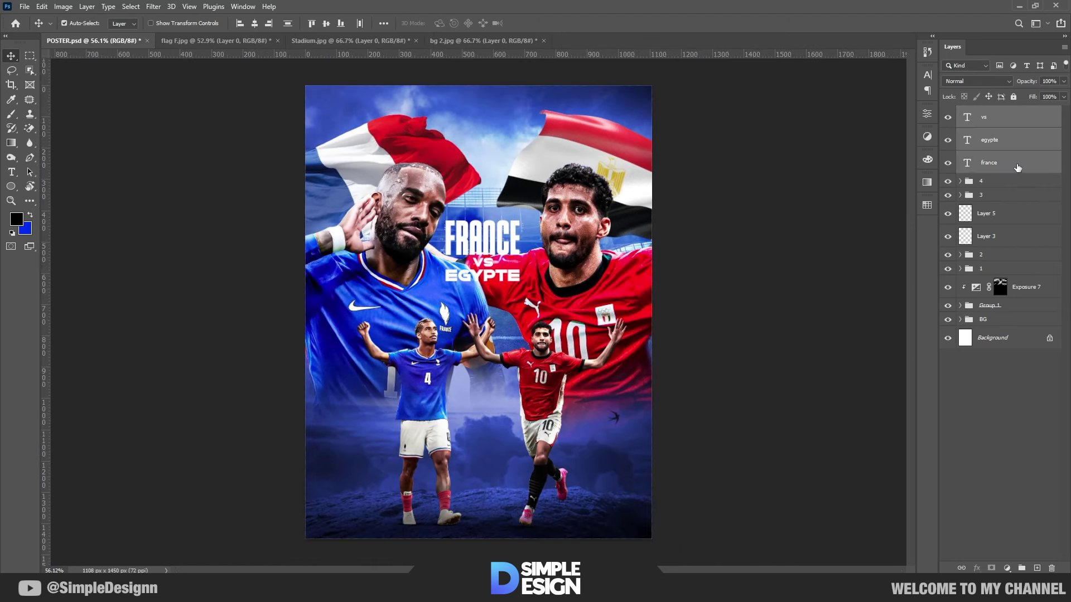
{"action": "key", "text": "ctrl+g"}
{"action": "double_click", "coordinate": [989, 113]}
{"action": "type", "text": "tex"}
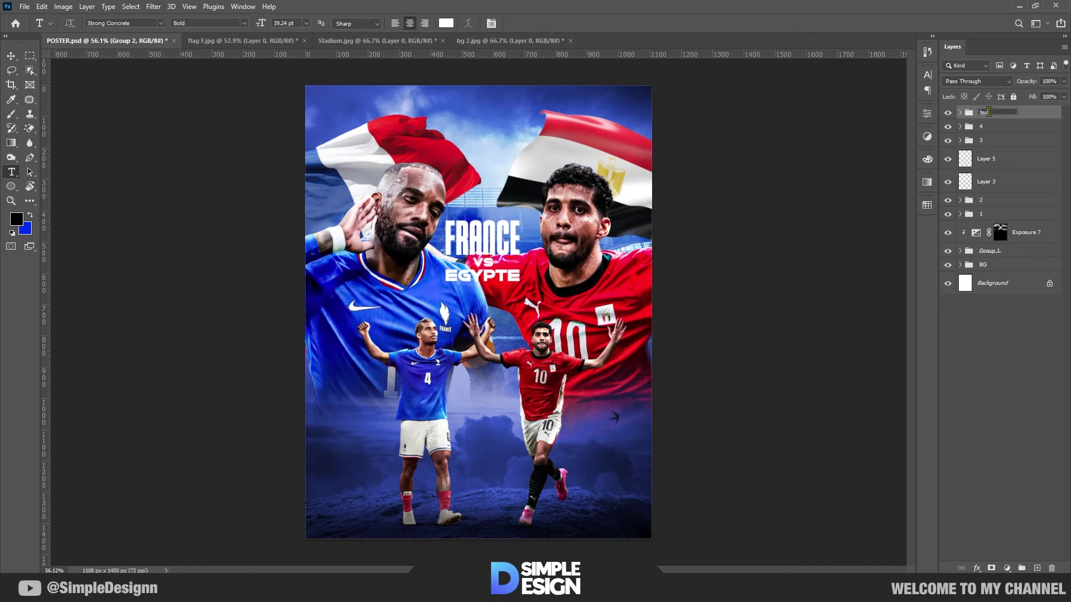
{"action": "type", "text": "t"}
{"action": "key", "text": "Return"}
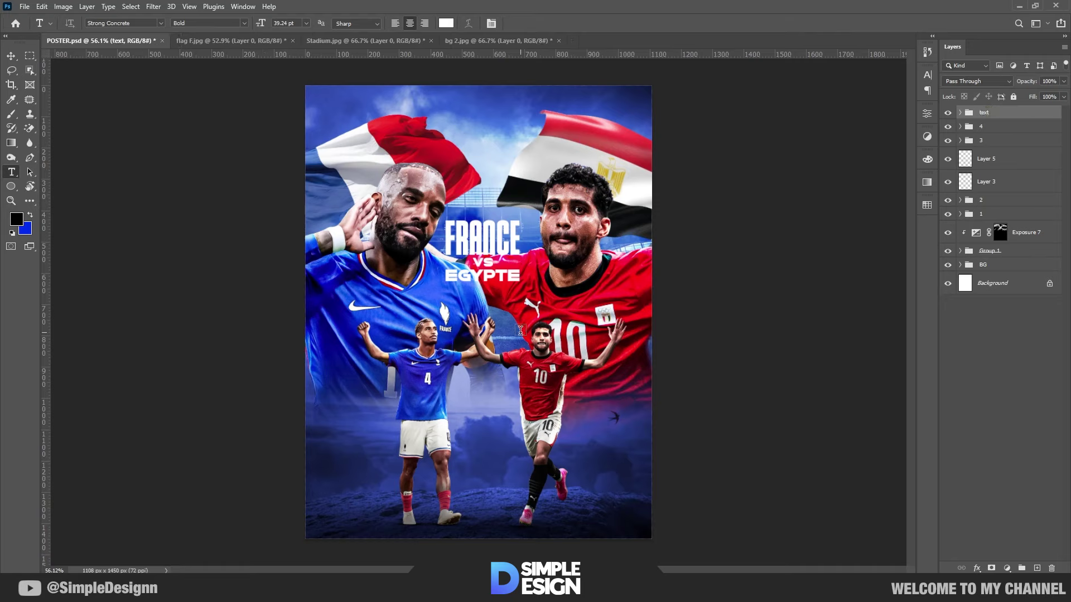
Enlarge the title group slightly and centre it between the players' faces.
{"action": "key", "text": "ctrl+t"}
{"action": "left_click_drag", "start_coordinate": [472, 252], "coordinate": [485, 403]}
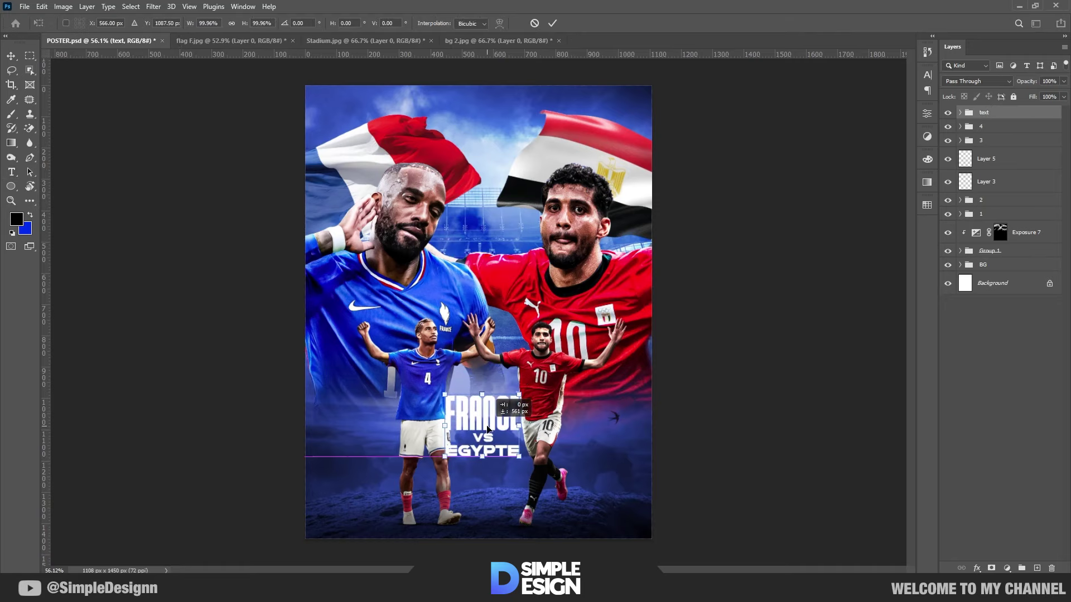
{"action": "key", "text": "shift+Down"}
{"action": "key", "text": "shift+Down"}
{"action": "key", "text": "shift+Down"}
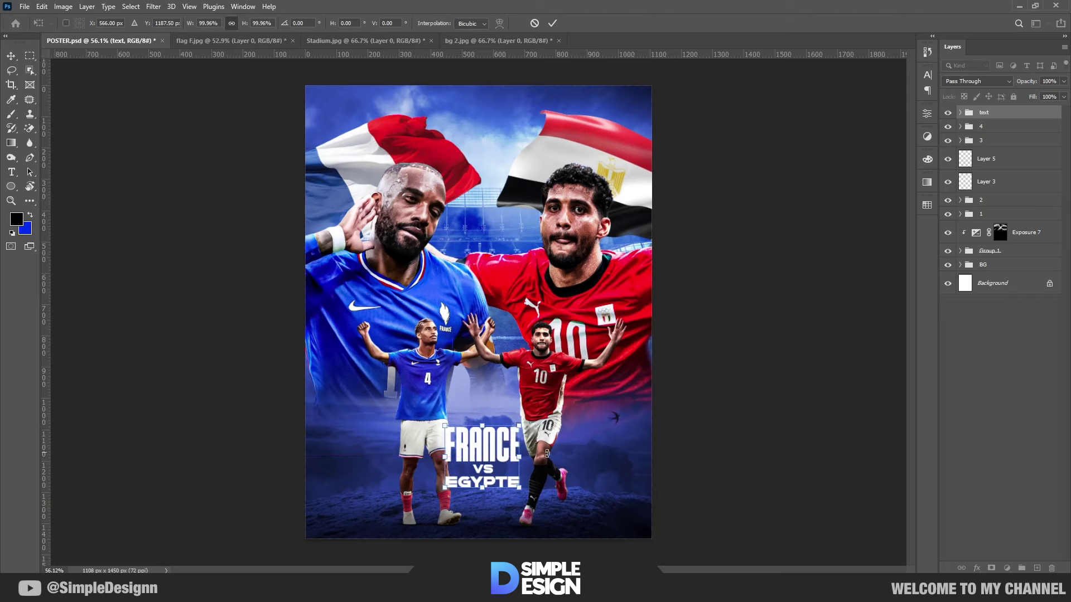
{"action": "mouse_move", "coordinate": [483, 448]}
{"action": "left_mouse_down"}
{"action": "mouse_move", "coordinate": [483, 257]}
{"action": "mouse_move", "coordinate": [525, 265]}
{"action": "left_mouse_up"}
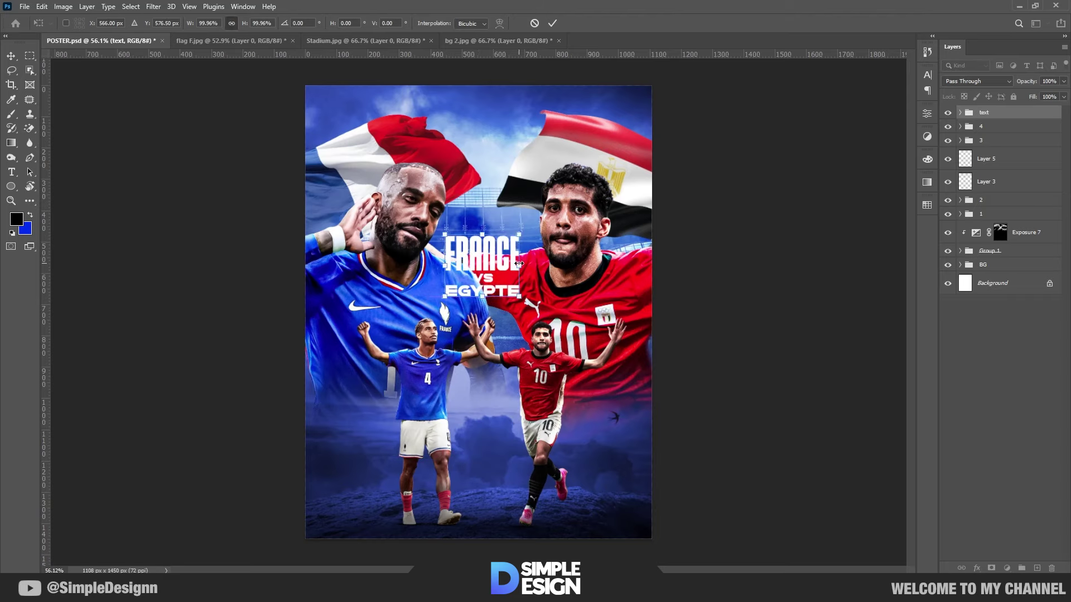
{"action": "key", "text": "Return"}
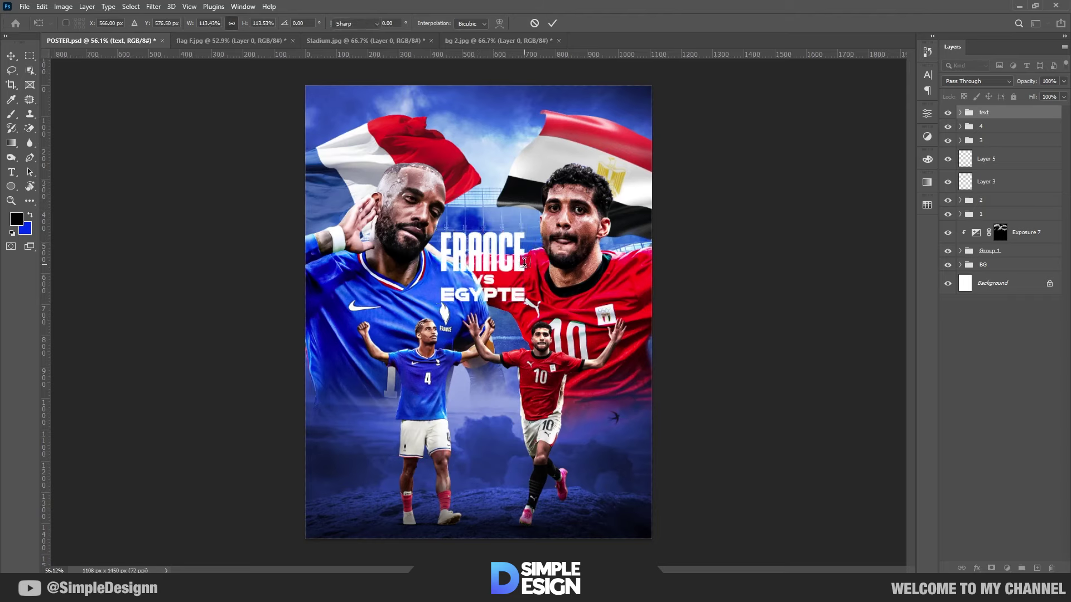
{"action": "key", "text": "t"}
{"action": "scroll", "coordinate": [524, 262], "scroll_direction": "up", "scroll_amount": 2}
Give the 'text' group a dark navy drop shadow with increased size and spread.
{"action": "right_click", "coordinate": [1009, 117]}
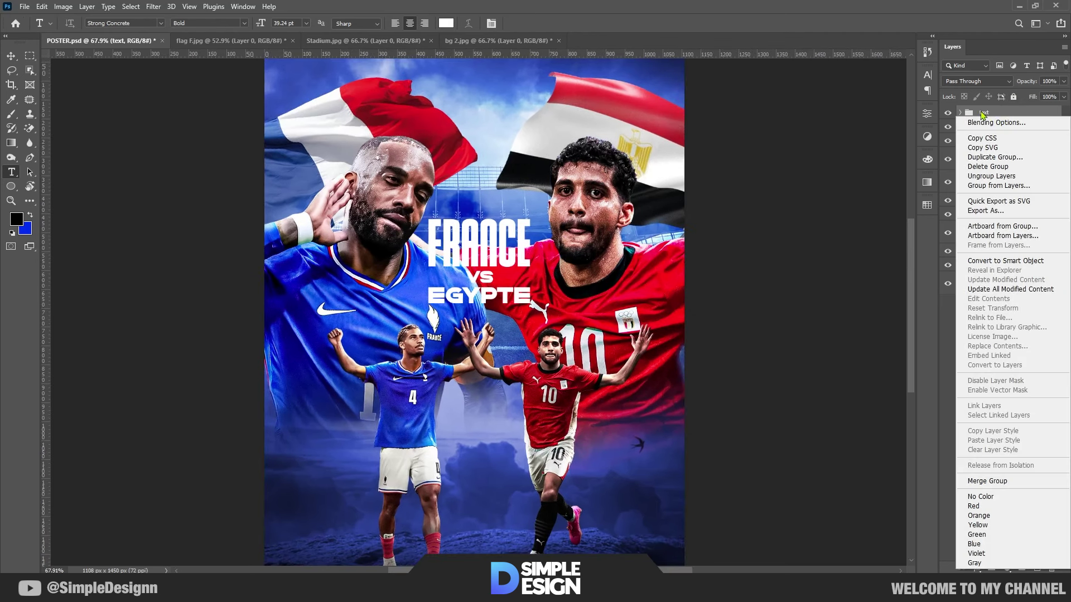
{"action": "left_click", "coordinate": [1011, 119]}
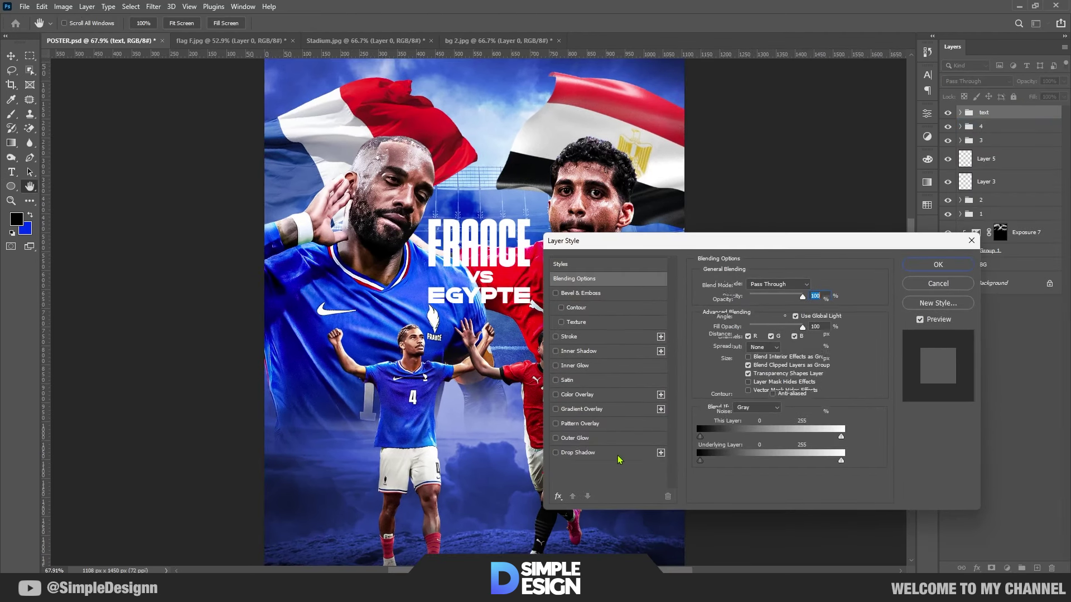
{"action": "left_click", "coordinate": [617, 452]}
{"action": "left_click_drag", "start_coordinate": [752, 361], "coordinate": [755, 359]}
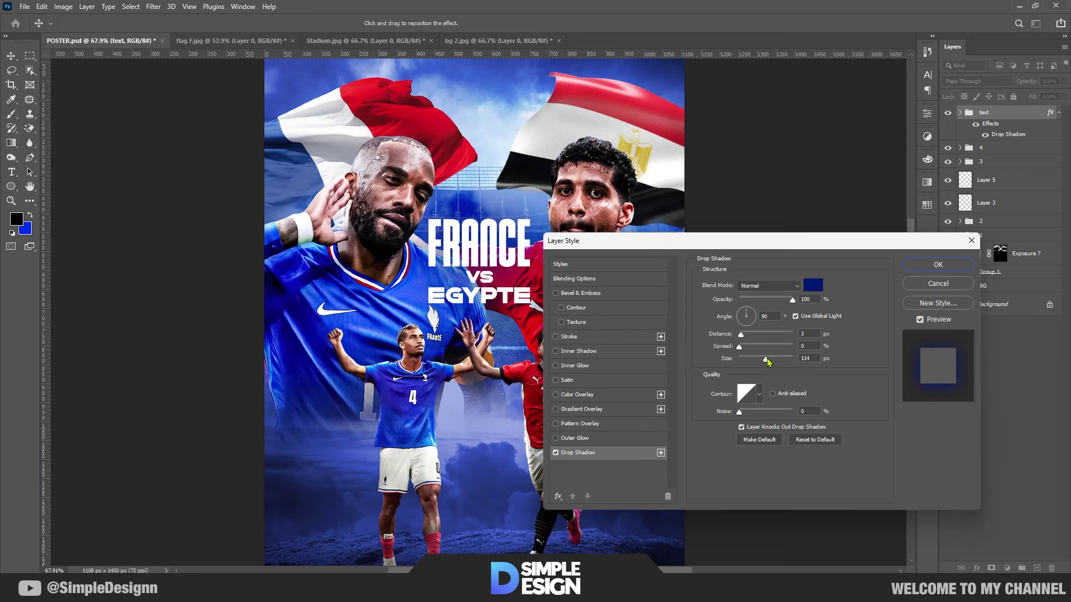
{"action": "left_click", "coordinate": [813, 285]}
{"action": "left_click_drag", "start_coordinate": [879, 352], "coordinate": [923, 379]}
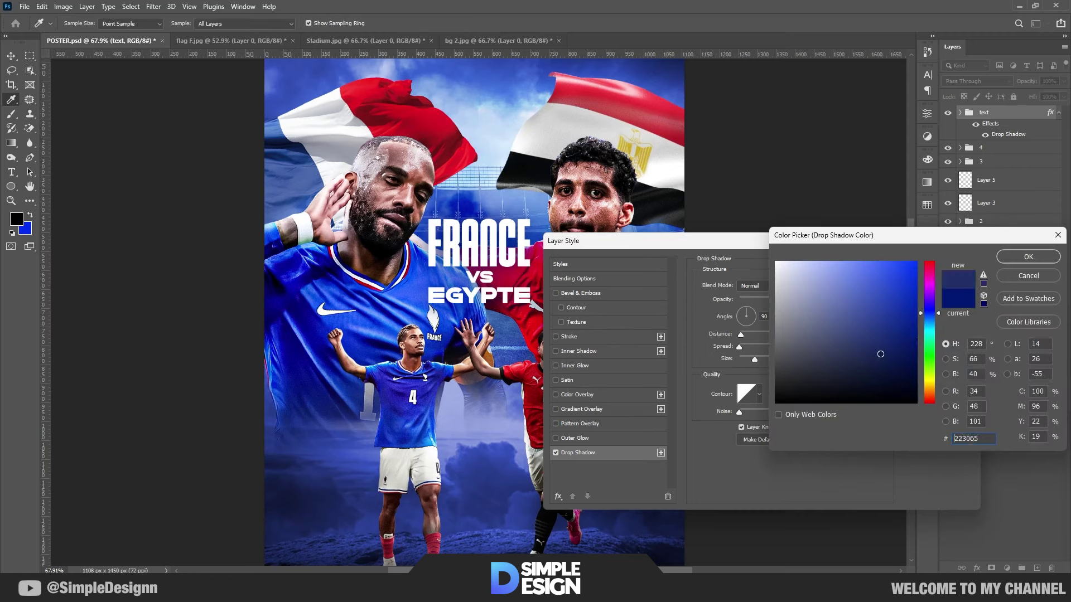
{"action": "left_click", "coordinate": [1029, 257]}
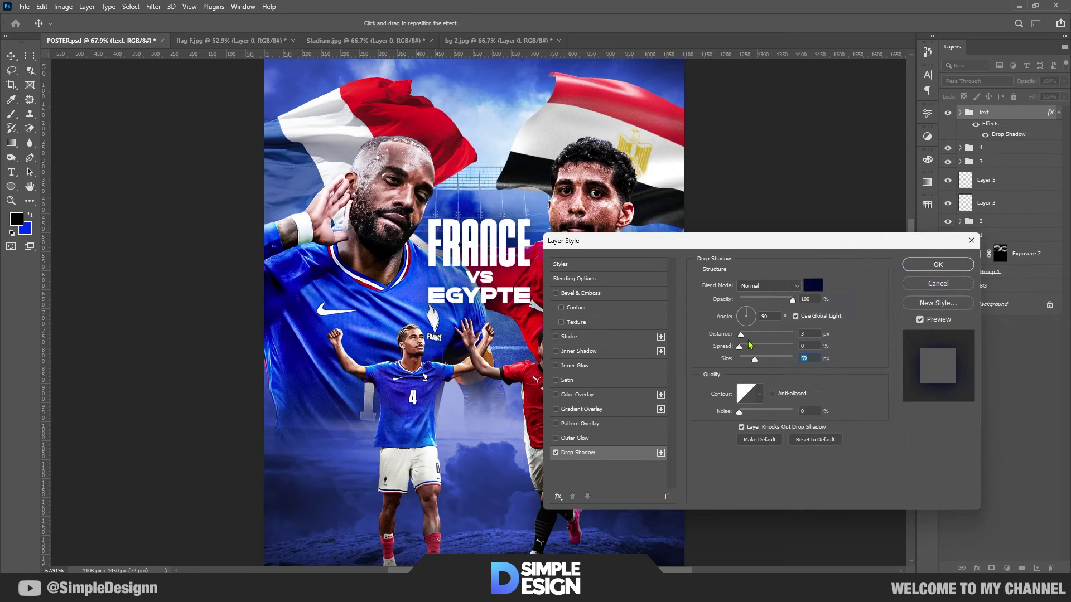
{"action": "left_click_drag", "start_coordinate": [739, 348], "coordinate": [744, 348]}
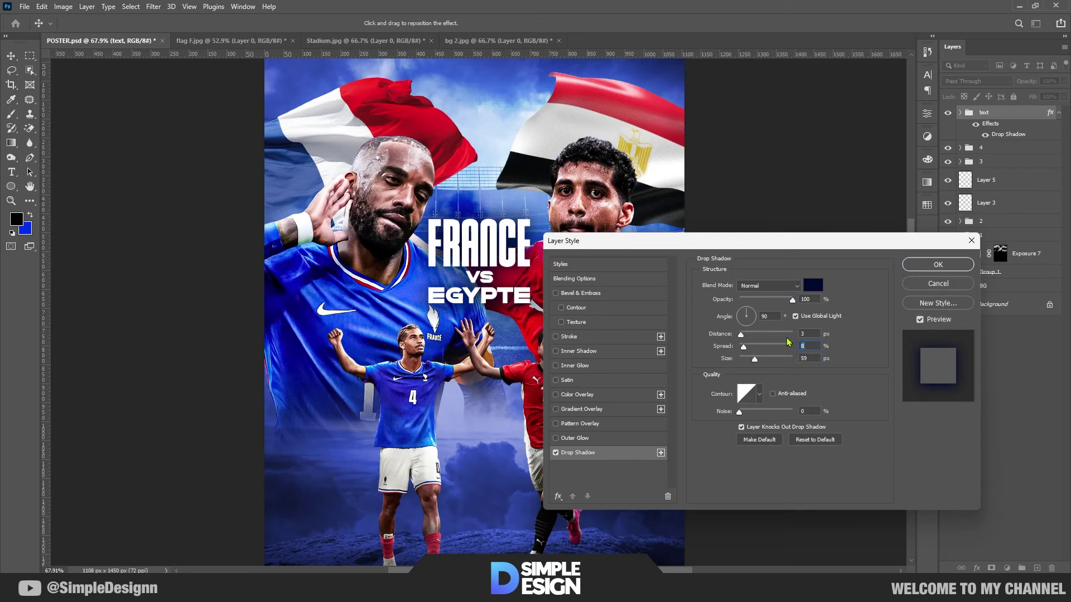
{"action": "left_click", "coordinate": [937, 264]}
Hide the FRANCE VS EGYPTE title and add a new layer above Layer 4 in the BG group.
{"action": "key", "text": "t"}
{"action": "scroll", "coordinate": [558, 250], "scroll_direction": "down", "scroll_amount": 1}
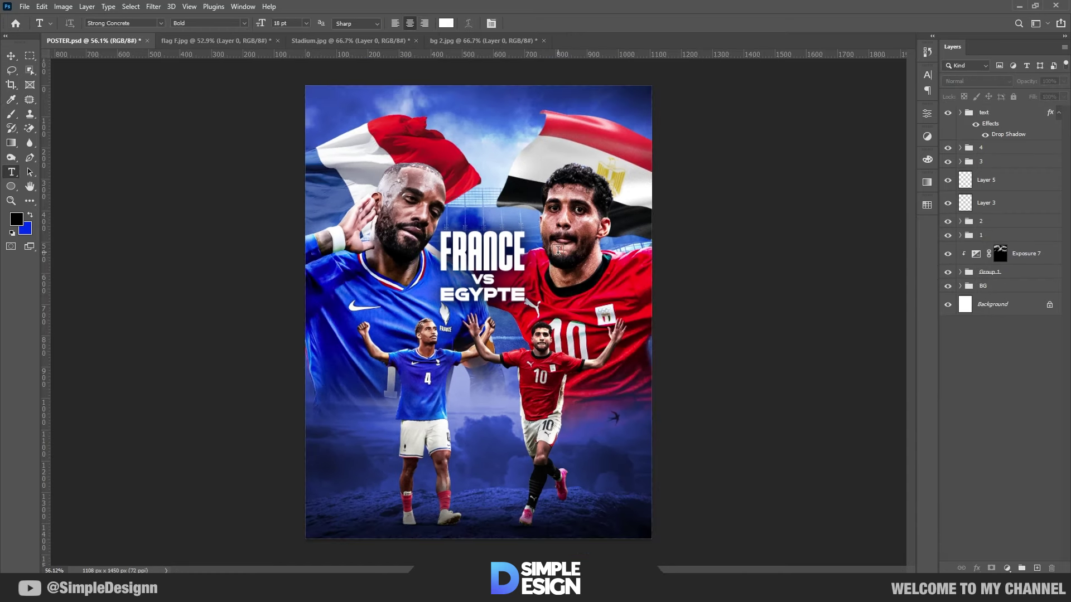
{"action": "key", "text": "v"}
{"action": "scroll", "coordinate": [502, 100], "scroll_direction": "up", "scroll_amount": 1}
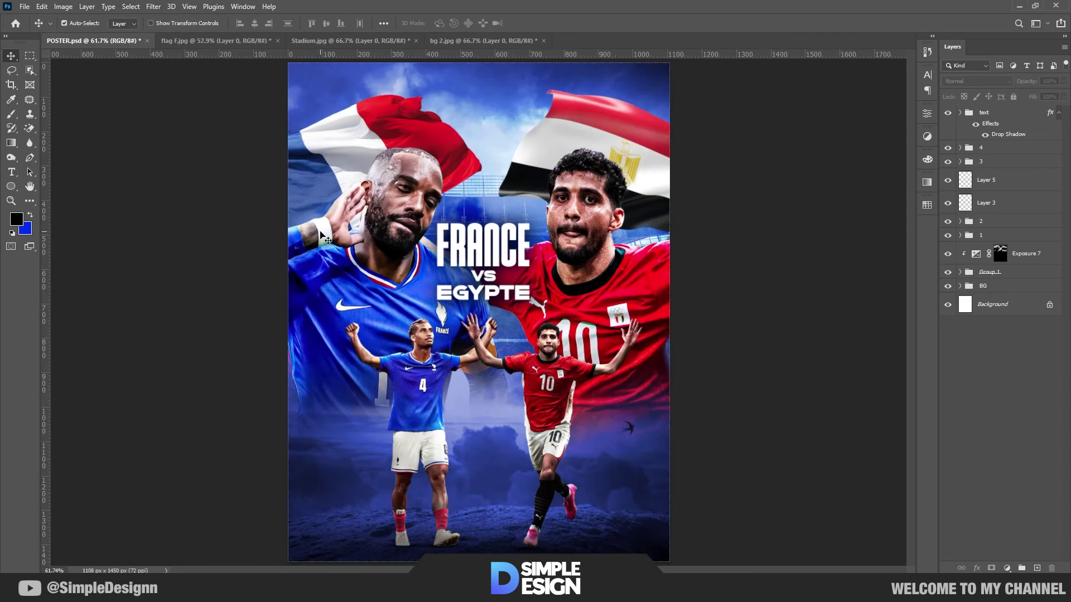
{"action": "left_click", "coordinate": [948, 112]}
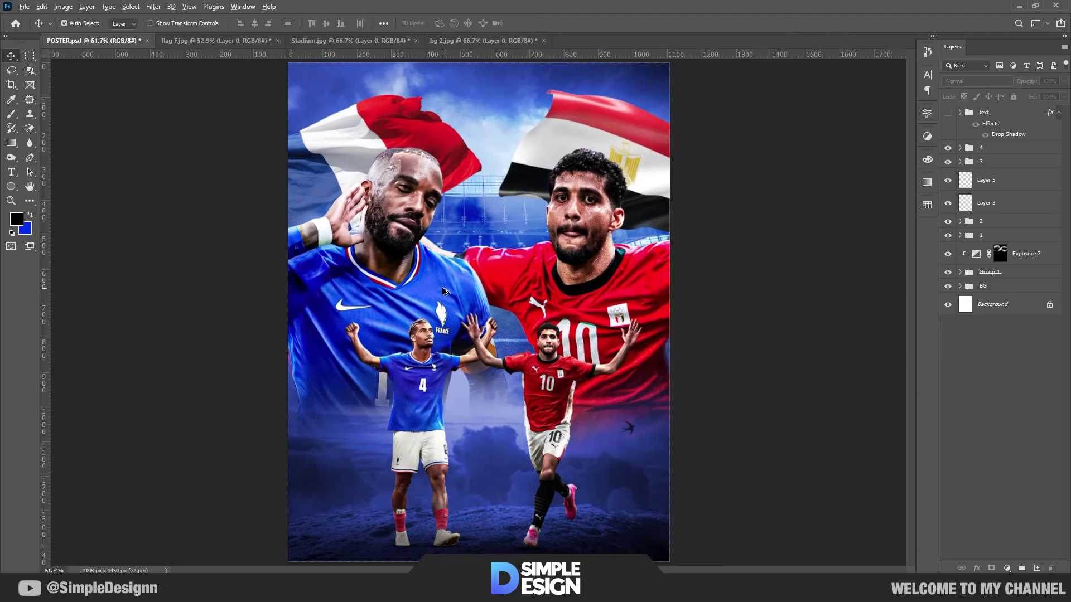
{"action": "scroll", "coordinate": [444, 290], "scroll_direction": "down", "scroll_amount": 1}
{"action": "scroll", "coordinate": [444, 291], "scroll_direction": "up", "scroll_amount": 1}
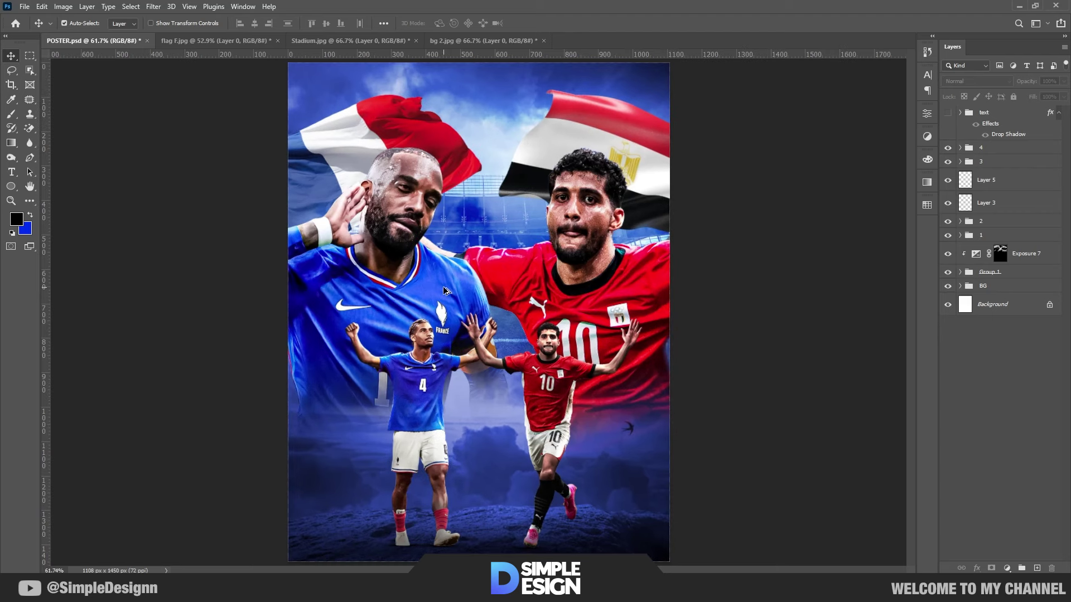
{"action": "left_click", "coordinate": [960, 285]}
{"action": "left_click", "coordinate": [1015, 304]}
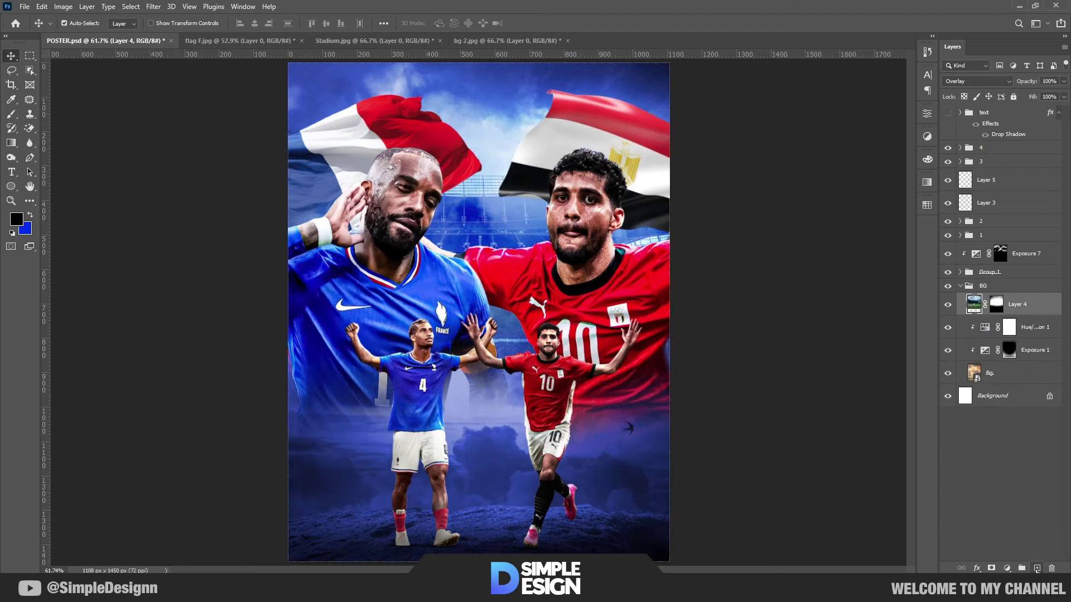
{"action": "left_click", "coordinate": [1037, 568]}
Set up a small white brush with adjusted flow and give the new layer 65% opacity.
{"action": "key", "text": "b"}
{"action": "key", "text": "d"}
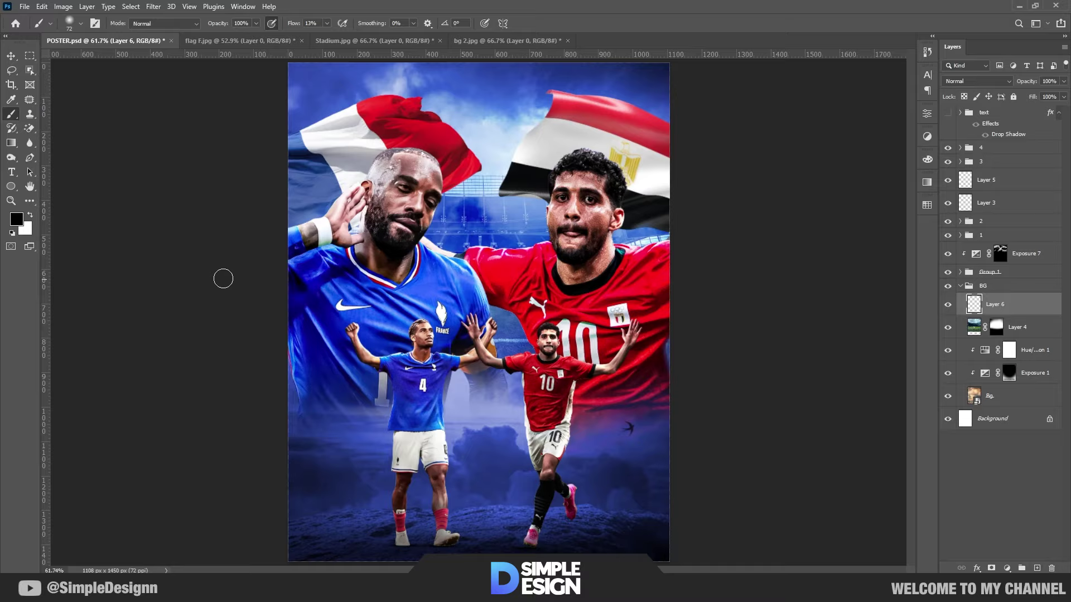
{"action": "key", "text": "x"}
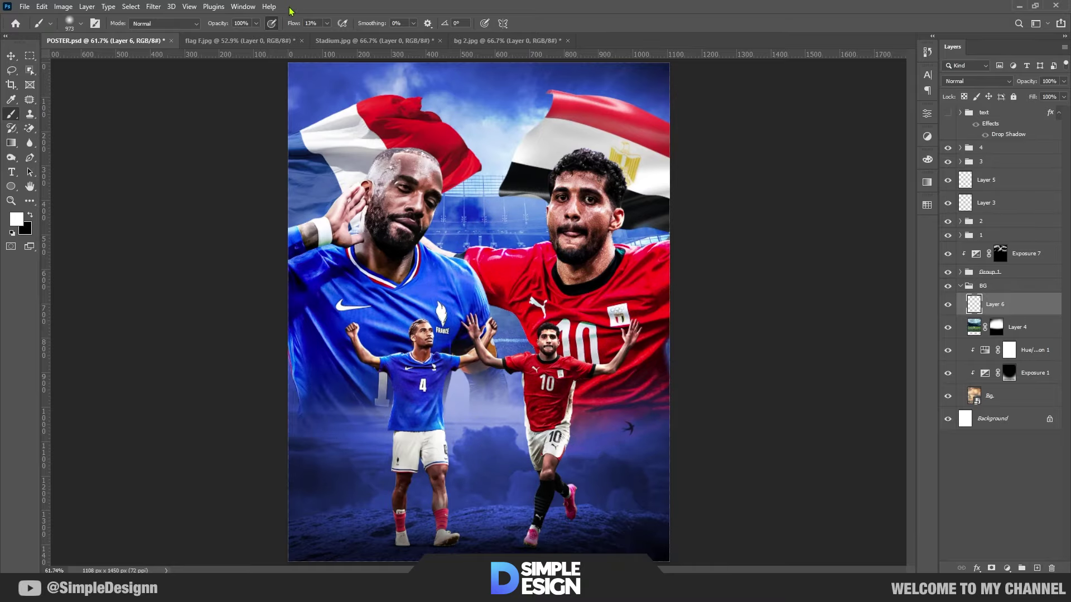
{"action": "left_click_drag", "start_coordinate": [294, 28], "coordinate": [346, 28]}
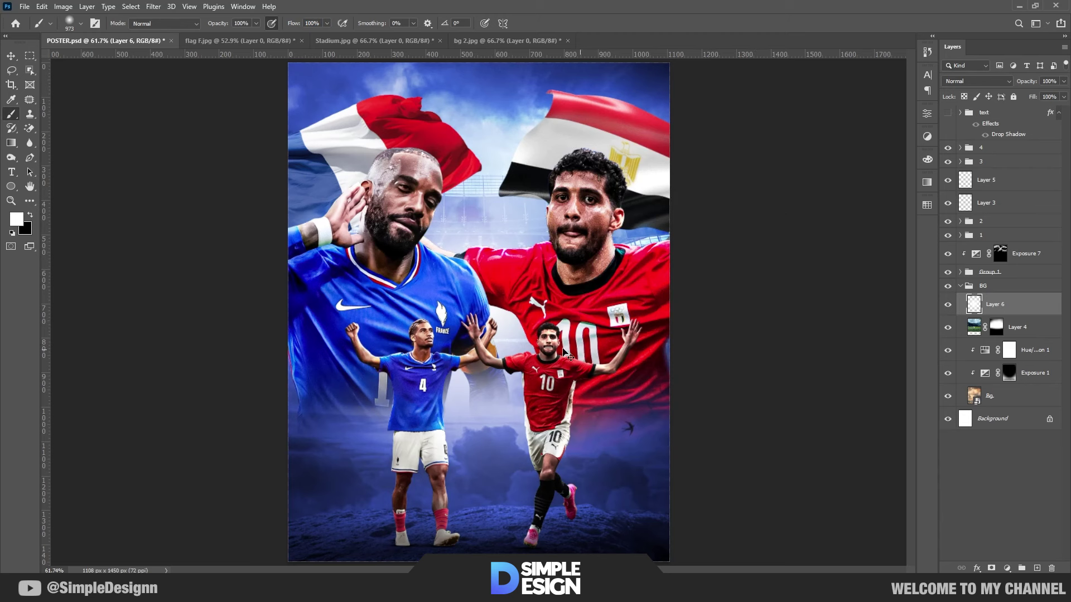
{"action": "right_click", "coordinate": [507, 330], "text": "alt"}
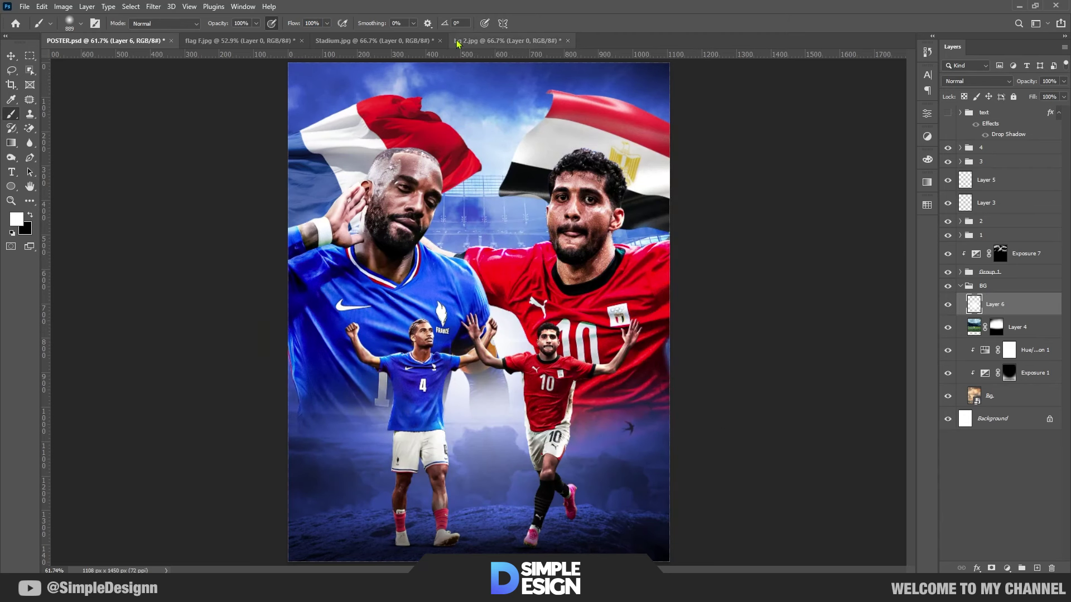
{"action": "mouse_move", "coordinate": [288, 23]}
{"action": "left_mouse_down"}
{"action": "mouse_move", "coordinate": [268, 30]}
{"action": "mouse_move", "coordinate": [292, 27]}
{"action": "left_mouse_up"}
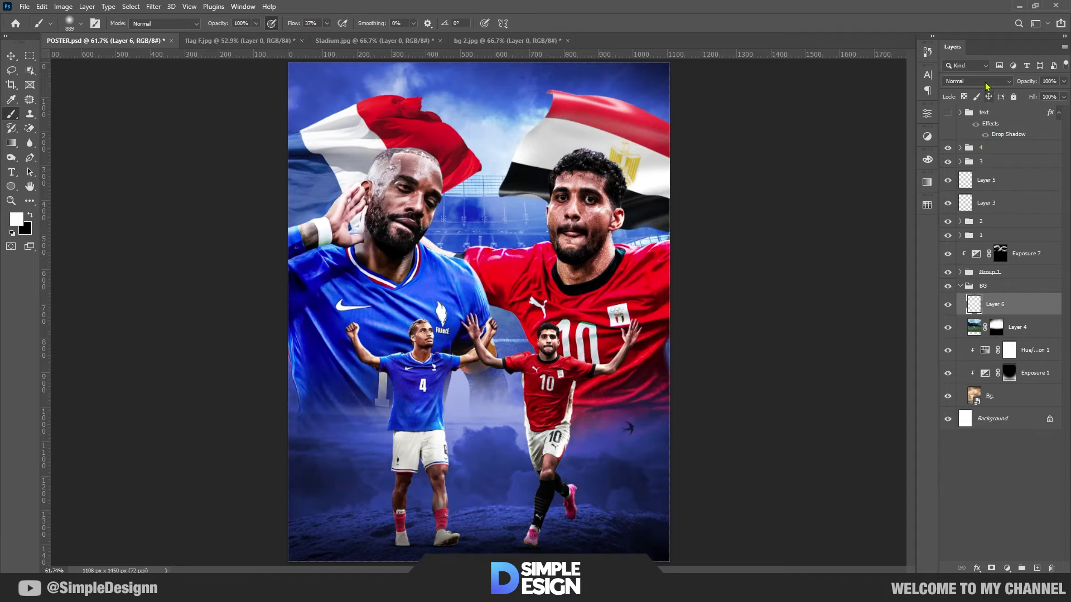
{"action": "left_click_drag", "start_coordinate": [1026, 81], "coordinate": [1007, 83]}
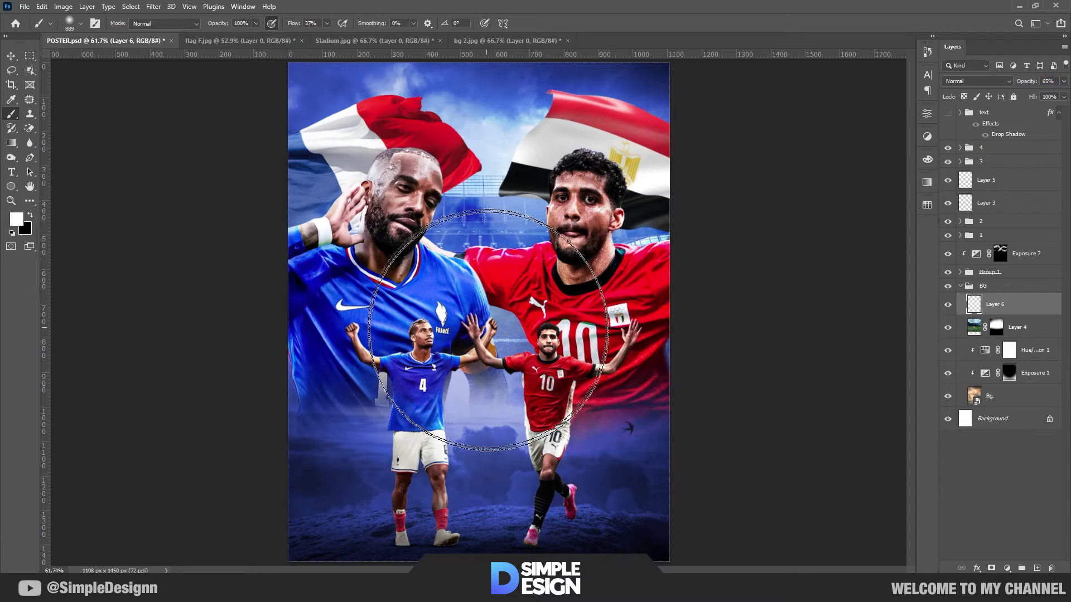
{"action": "left_click_drag", "start_coordinate": [502, 323], "coordinate": [491, 323]}
{"action": "scroll", "coordinate": [645, 371], "scroll_direction": "down", "scroll_amount": 2}
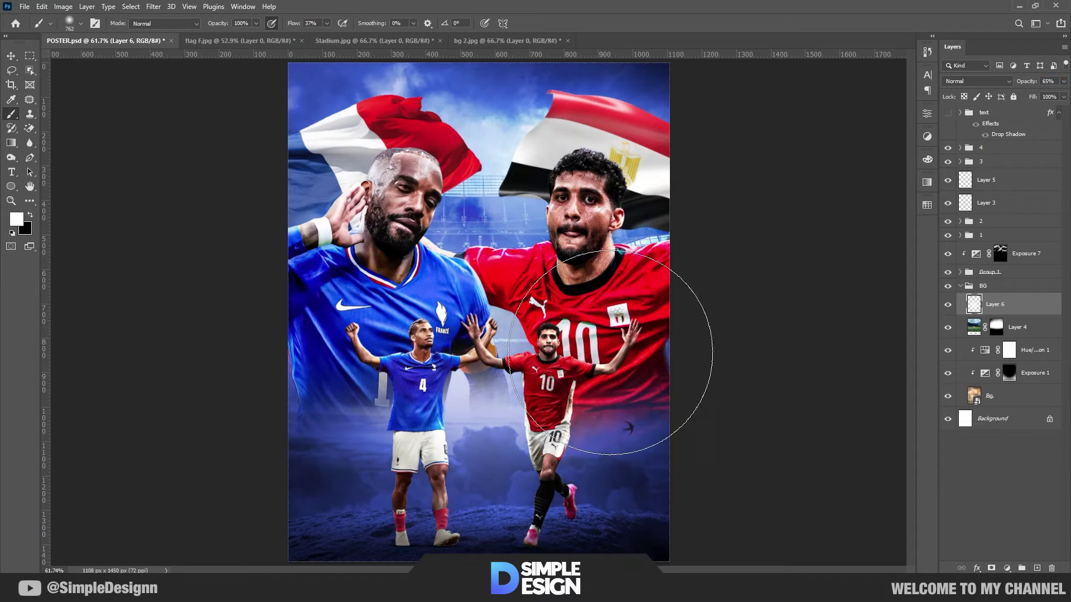
{"action": "scroll", "coordinate": [567, 301], "scroll_direction": "up", "scroll_amount": 5}
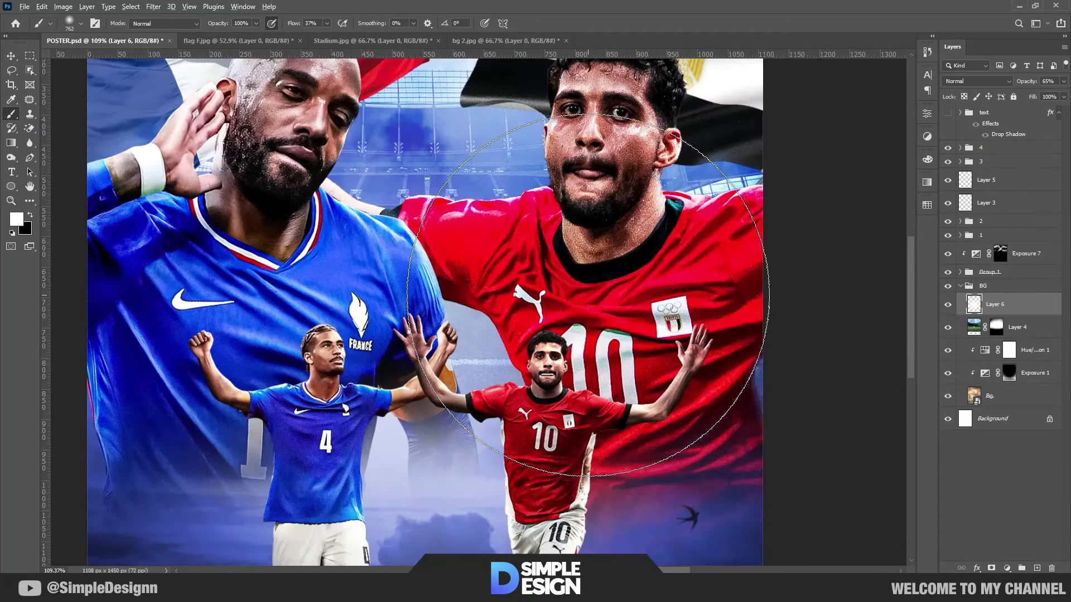
{"action": "scroll", "coordinate": [567, 300], "scroll_direction": "down", "scroll_amount": 4}
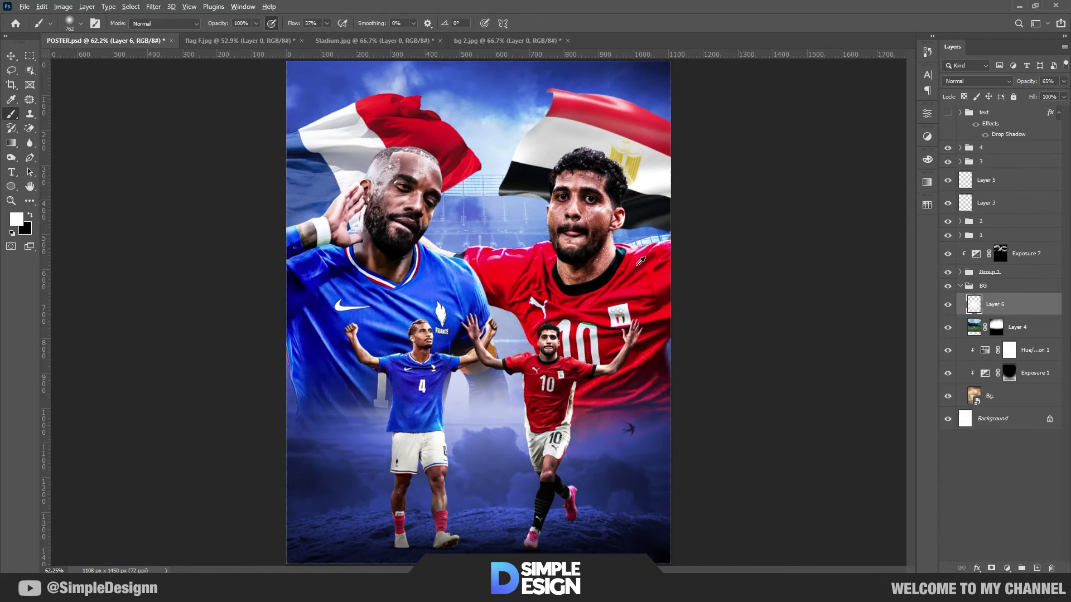
{"action": "left_click", "coordinate": [968, 287]}
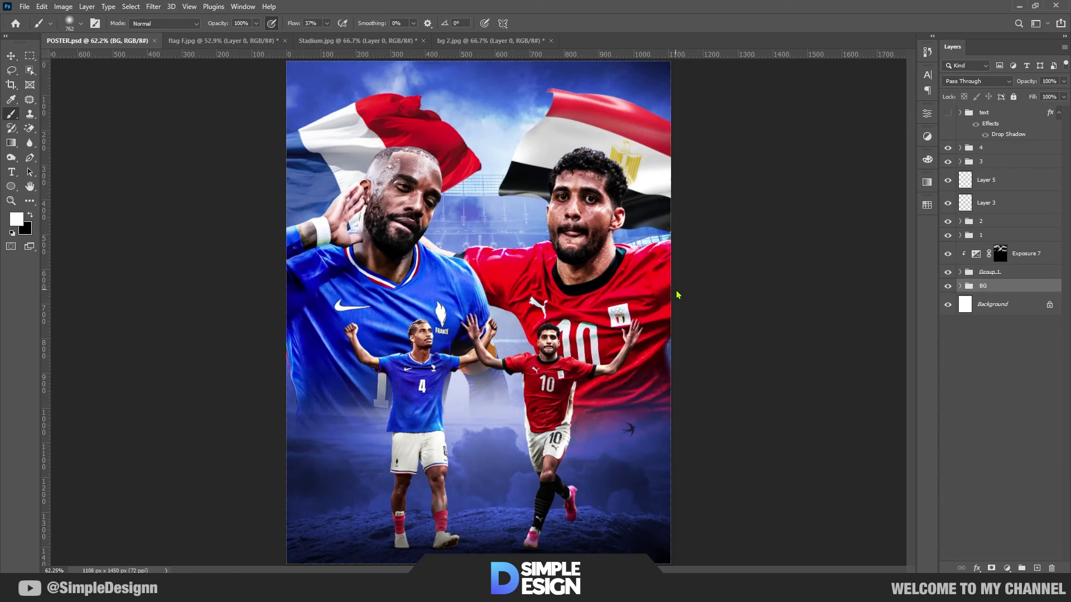
{"action": "scroll", "coordinate": [681, 293], "scroll_direction": "down", "scroll_amount": 2}
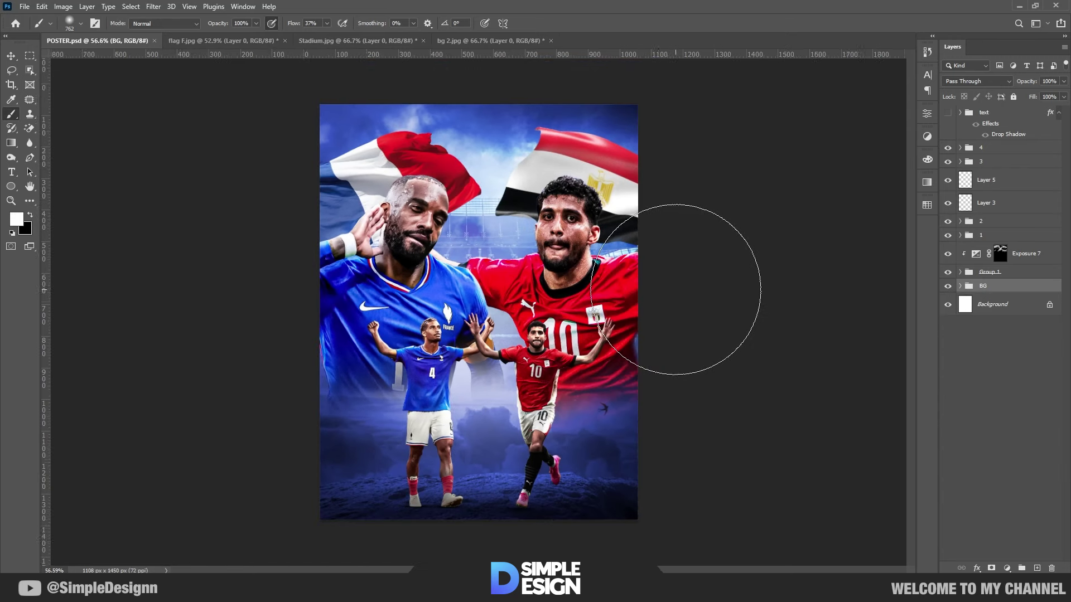
{"action": "left_click", "coordinate": [948, 114]}
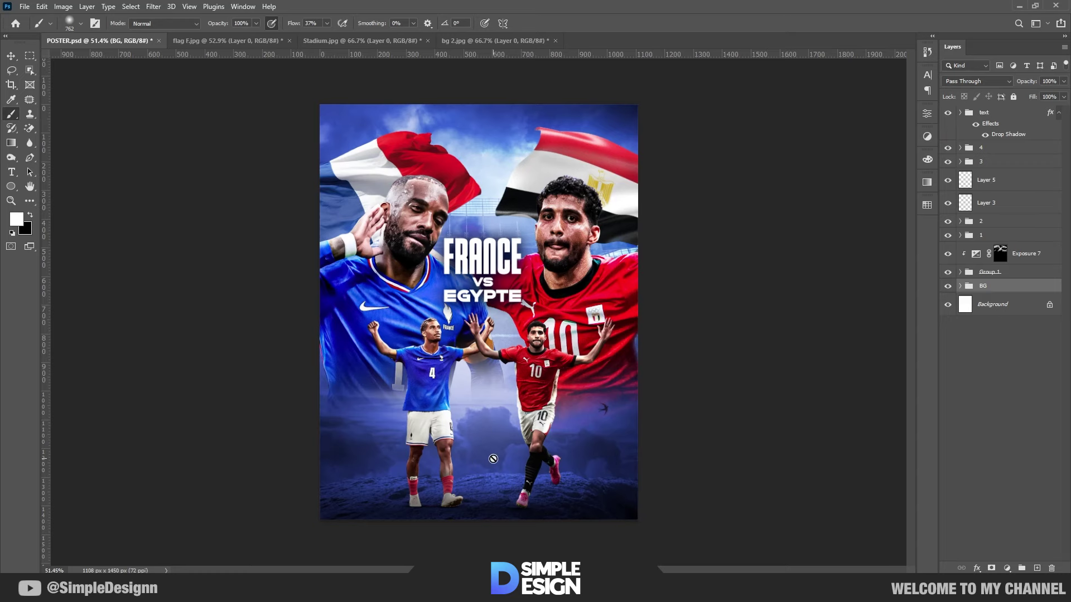
{"action": "key", "text": "v"}
{"action": "scroll", "coordinate": [471, 472], "scroll_direction": "up", "scroll_amount": 2}
{"action": "scroll", "coordinate": [471, 471], "scroll_direction": "down", "scroll_amount": 1}
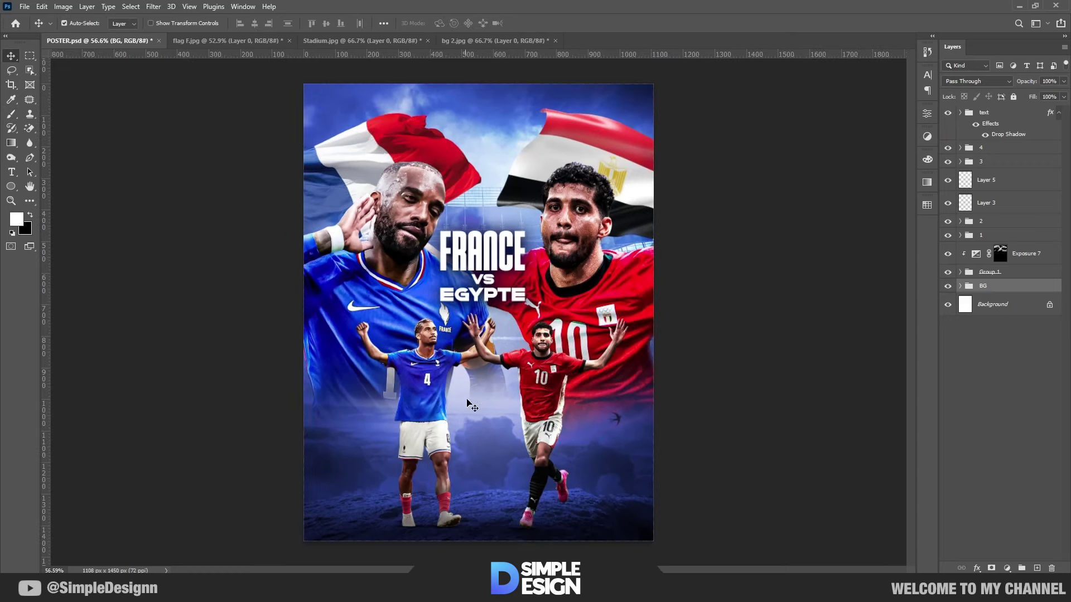
{"action": "scroll", "coordinate": [472, 472], "scroll_direction": "up", "scroll_amount": 2}
{"action": "scroll", "coordinate": [445, 154], "scroll_direction": "down", "scroll_amount": 1}
{"action": "scroll", "coordinate": [444, 122], "scroll_direction": "up", "scroll_amount": 2}
{"action": "scroll", "coordinate": [446, 123], "scroll_direction": "up", "scroll_amount": 1}
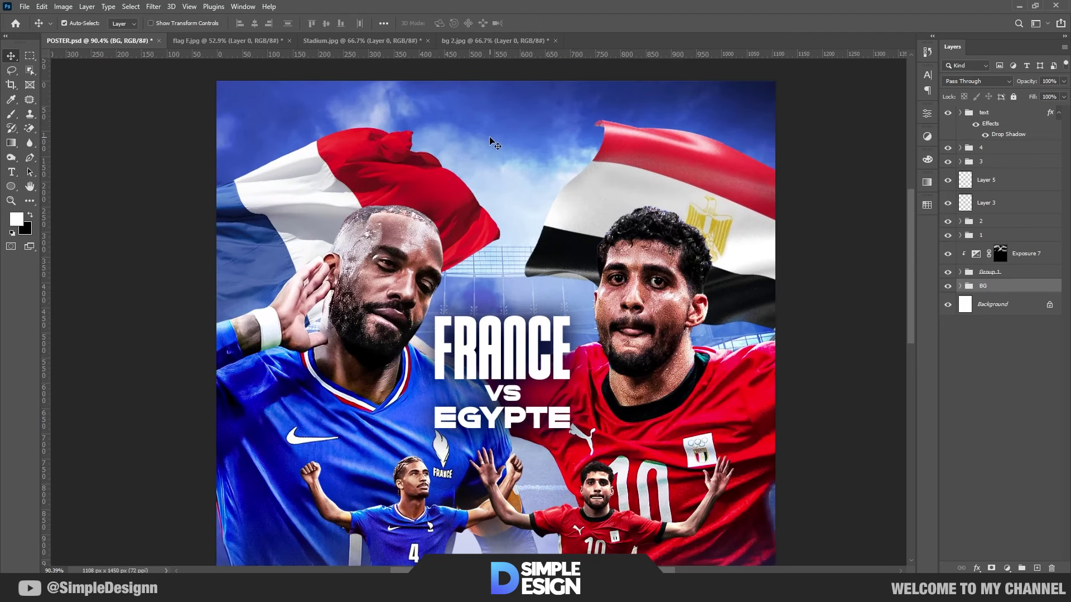
{"action": "scroll", "coordinate": [530, 130], "scroll_direction": "down", "scroll_amount": 2}
{"action": "scroll", "coordinate": [531, 132], "scroll_direction": "down", "scroll_amount": 1}
{"action": "scroll", "coordinate": [534, 144], "scroll_direction": "up", "scroll_amount": 1}
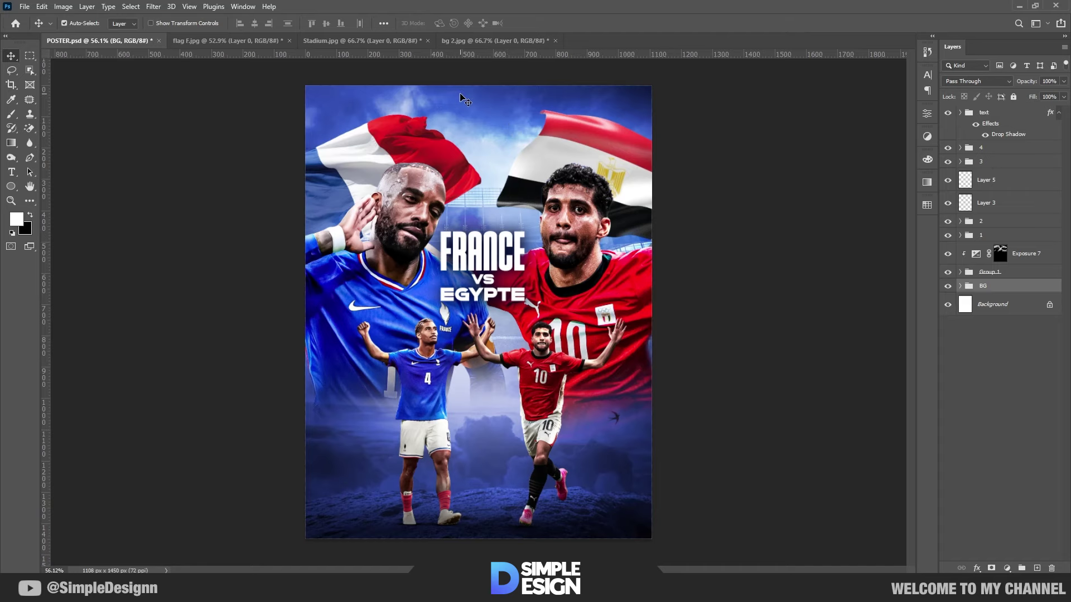
{"action": "scroll", "coordinate": [463, 100], "scroll_direction": "up", "scroll_amount": 1}
{"action": "scroll", "coordinate": [466, 122], "scroll_direction": "up", "scroll_amount": 1}
{"action": "scroll", "coordinate": [469, 142], "scroll_direction": "down", "scroll_amount": 1}
Add a large DEMI text line near the poster top and move it into the text group.
{"action": "scroll", "coordinate": [468, 147], "scroll_direction": "down", "scroll_amount": 1}
{"action": "key", "text": "t"}
{"action": "left_click", "coordinate": [469, 115]}
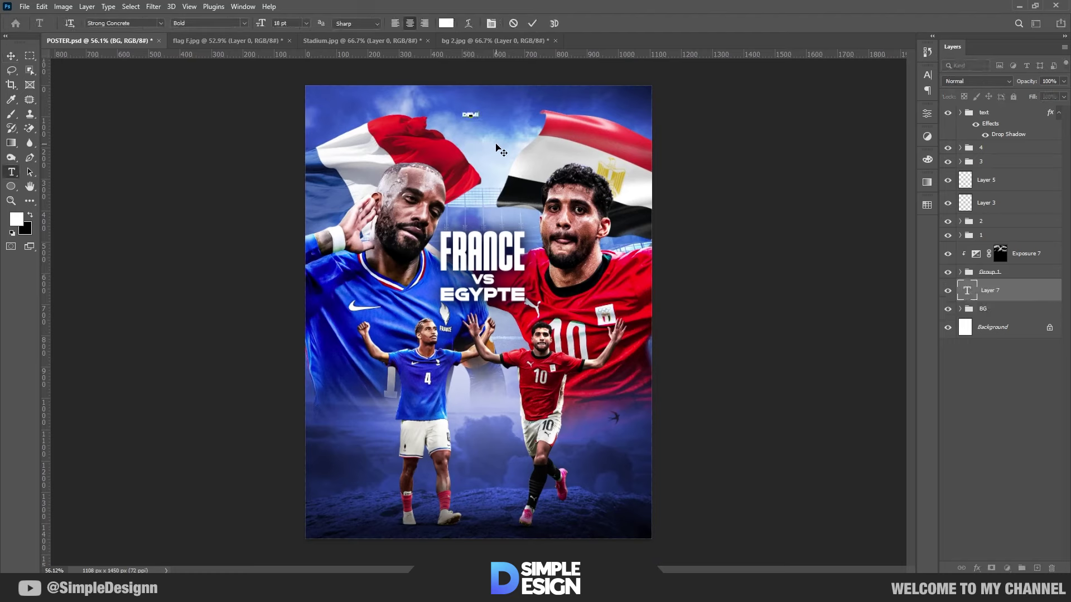
{"action": "key", "text": "ctrl+a"}
{"action": "left_click", "coordinate": [531, 22]}
{"action": "key", "text": "ctrl+t"}
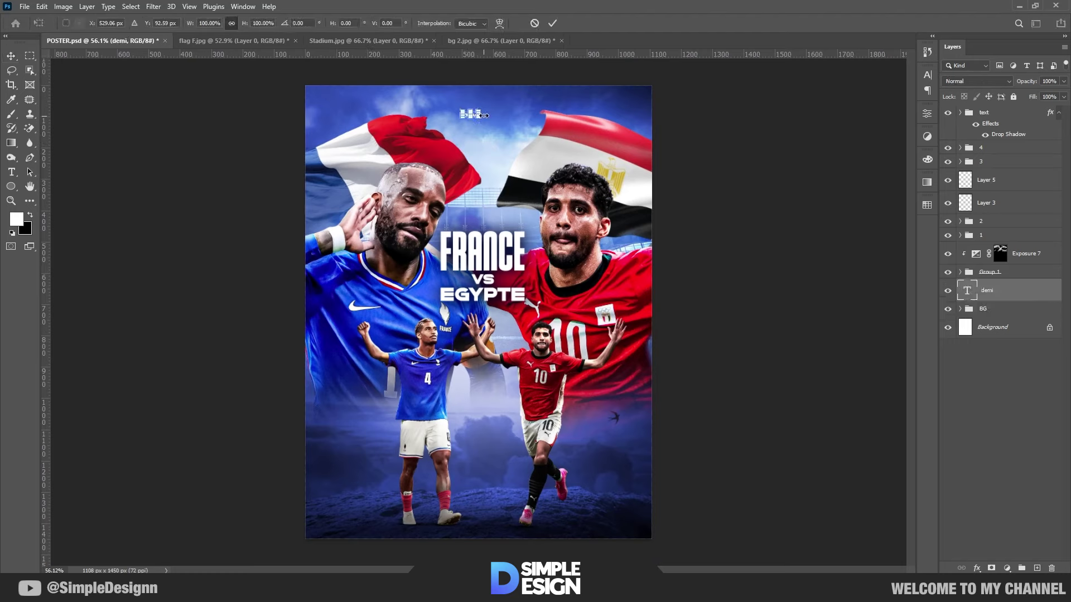
{"action": "mouse_move", "coordinate": [482, 114]}
{"action": "left_mouse_down"}
{"action": "mouse_move", "coordinate": [531, 113]}
{"action": "mouse_move", "coordinate": [395, 111]}
{"action": "left_mouse_up"}
{"action": "key", "text": "Return"}
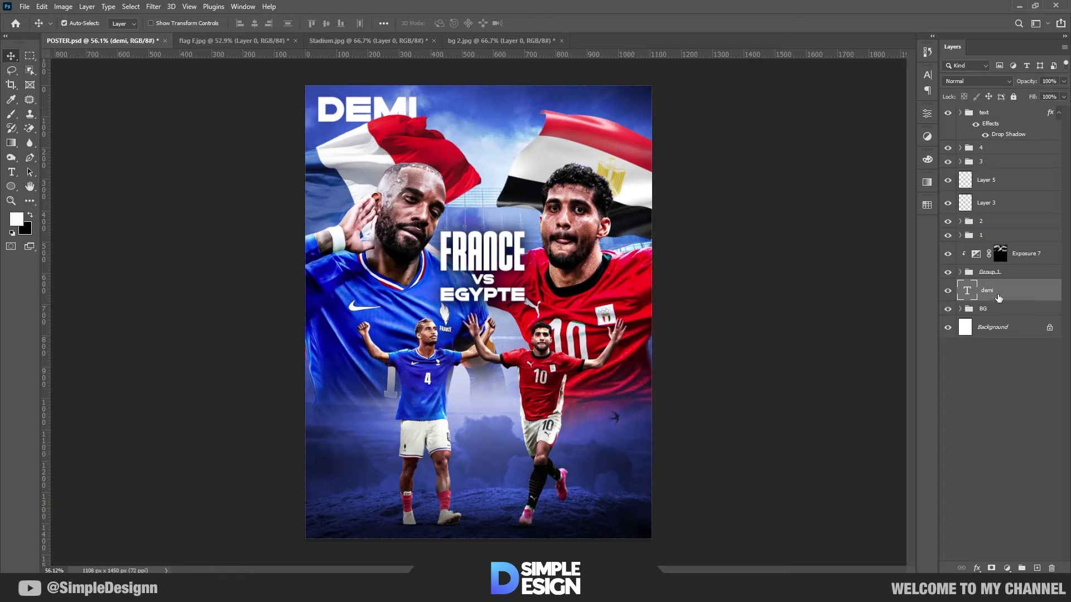
{"action": "left_click_drag", "start_coordinate": [998, 291], "coordinate": [996, 112]}
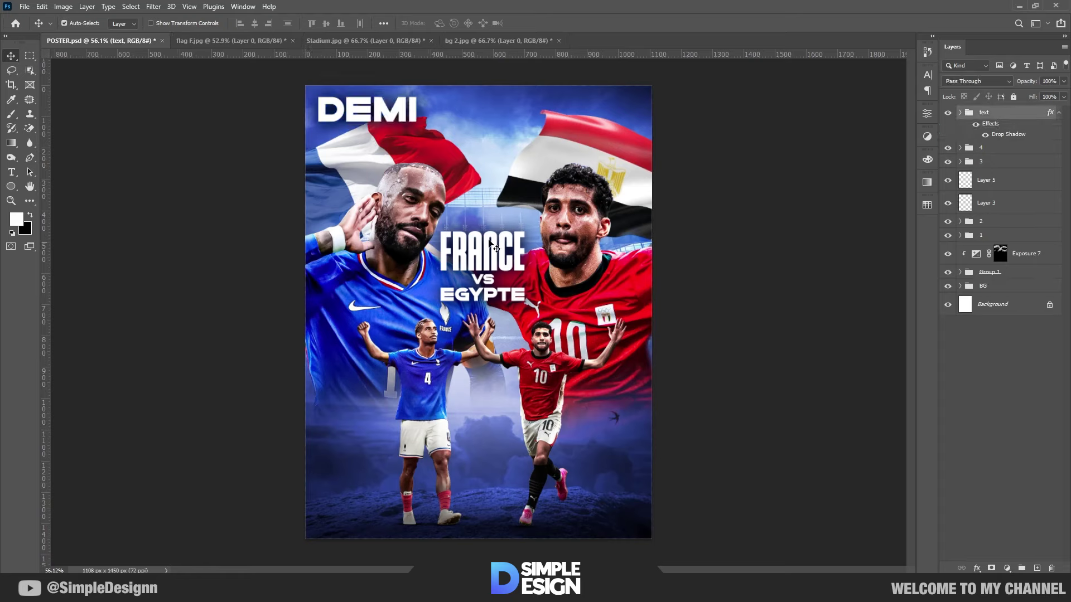
Duplicate DEMI onto a second line reading FINALE, shrunk to about two-thirds size.
{"action": "left_click_drag", "start_coordinate": [379, 99], "coordinate": [383, 140]}
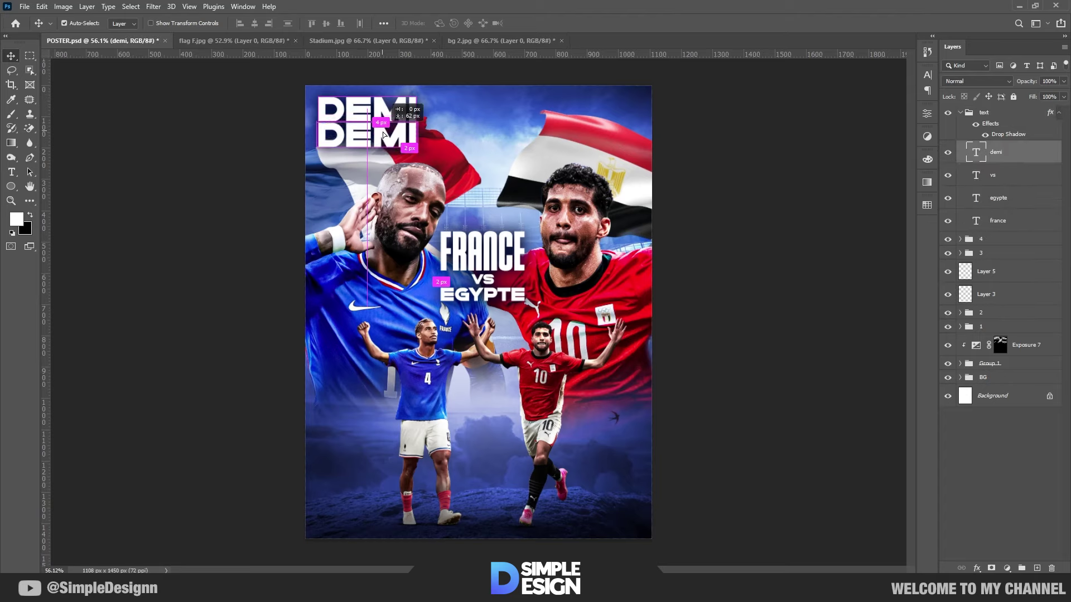
{"action": "double_click", "coordinate": [384, 139]}
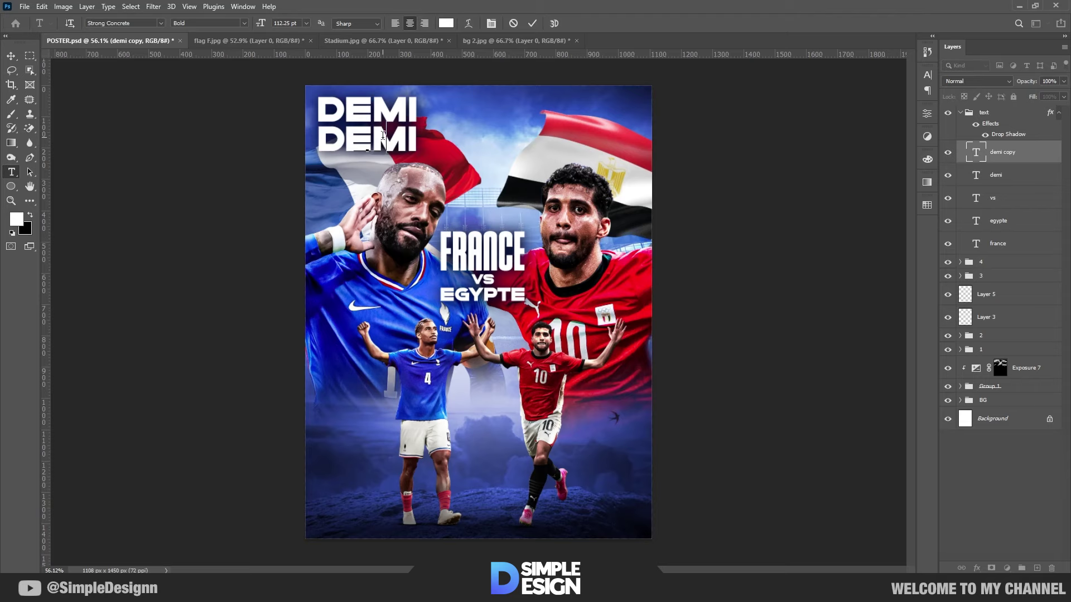
{"action": "type", "text": "FINALE"}
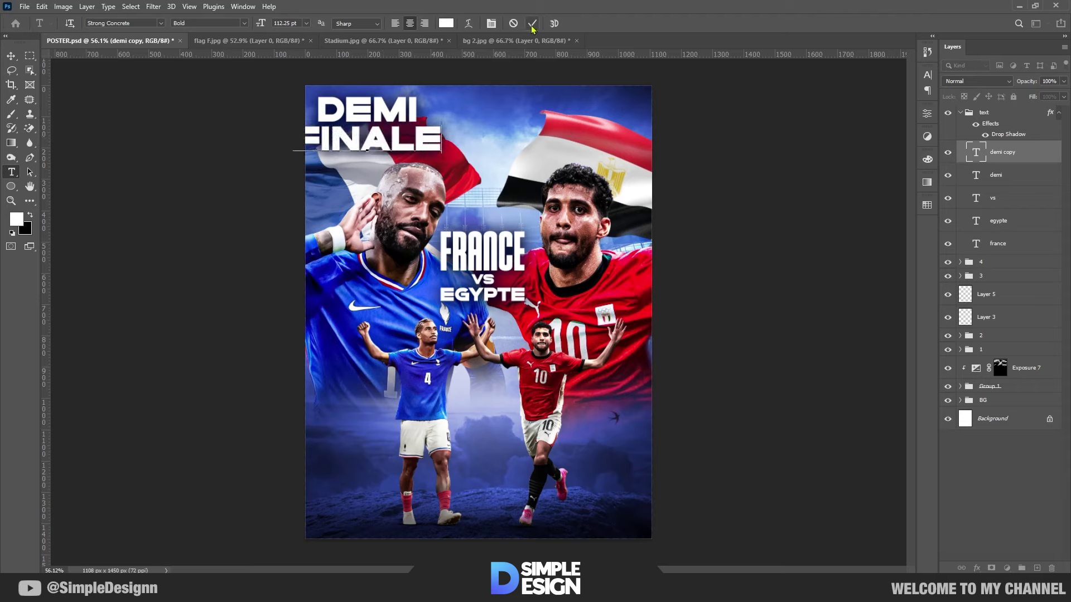
{"action": "left_click", "coordinate": [532, 23]}
{"action": "key", "text": "ctrl+t"}
{"action": "left_click_drag", "start_coordinate": [434, 142], "coordinate": [440, 143]}
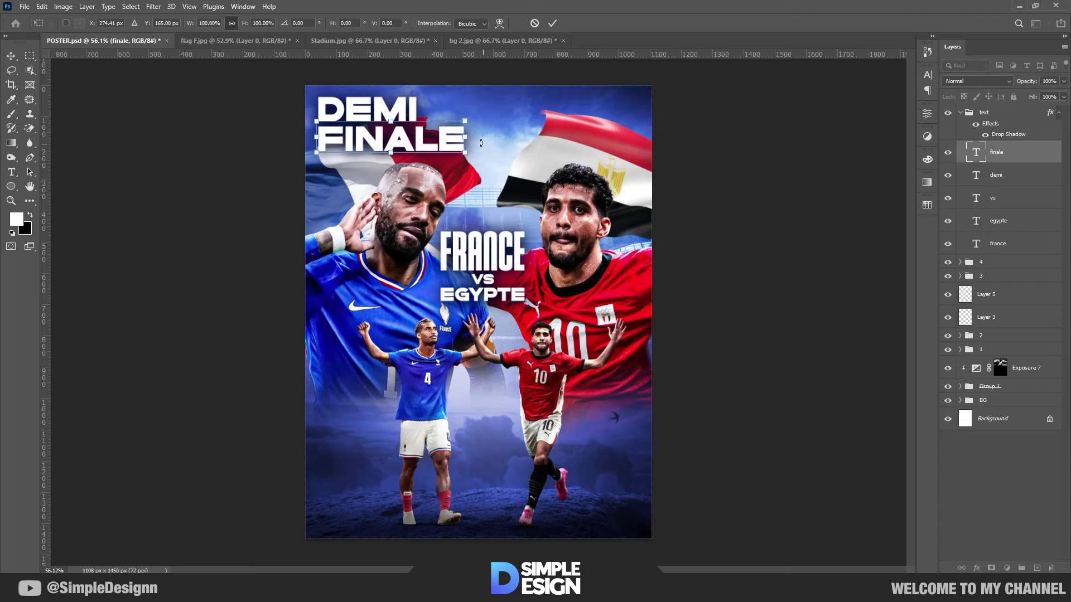
{"action": "left_click_drag", "start_coordinate": [466, 136], "coordinate": [419, 138]}
{"action": "key", "text": "Return"}
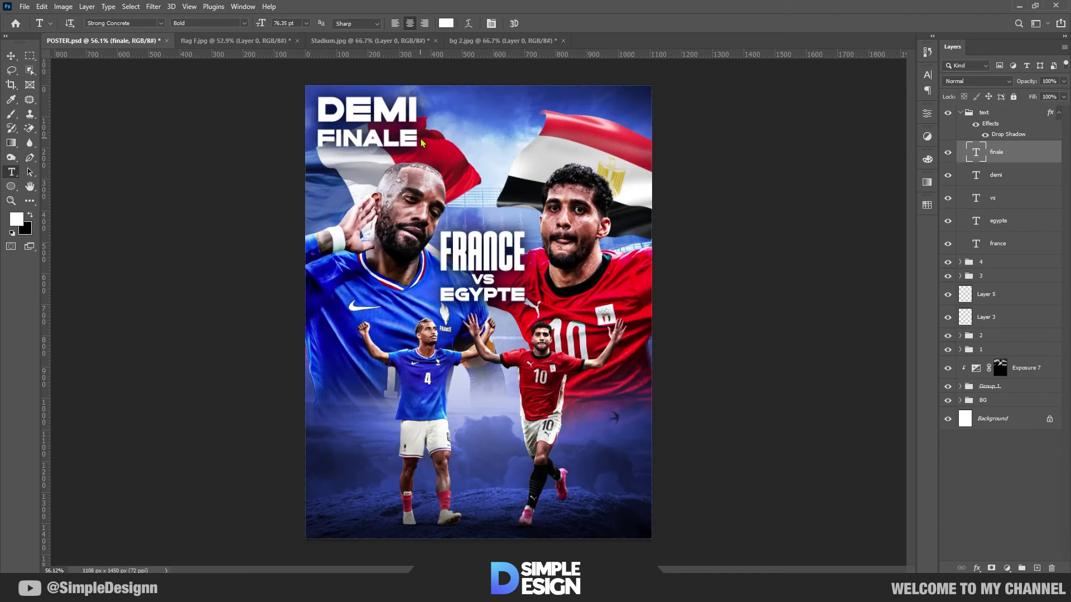
Centre DEMI and FINALE together horizontally on the poster.
{"action": "scroll", "coordinate": [420, 138], "scroll_direction": "up", "scroll_amount": 3, "text": "alt"}
{"action": "scroll", "coordinate": [379, 168], "scroll_direction": "up", "scroll_amount": 3}
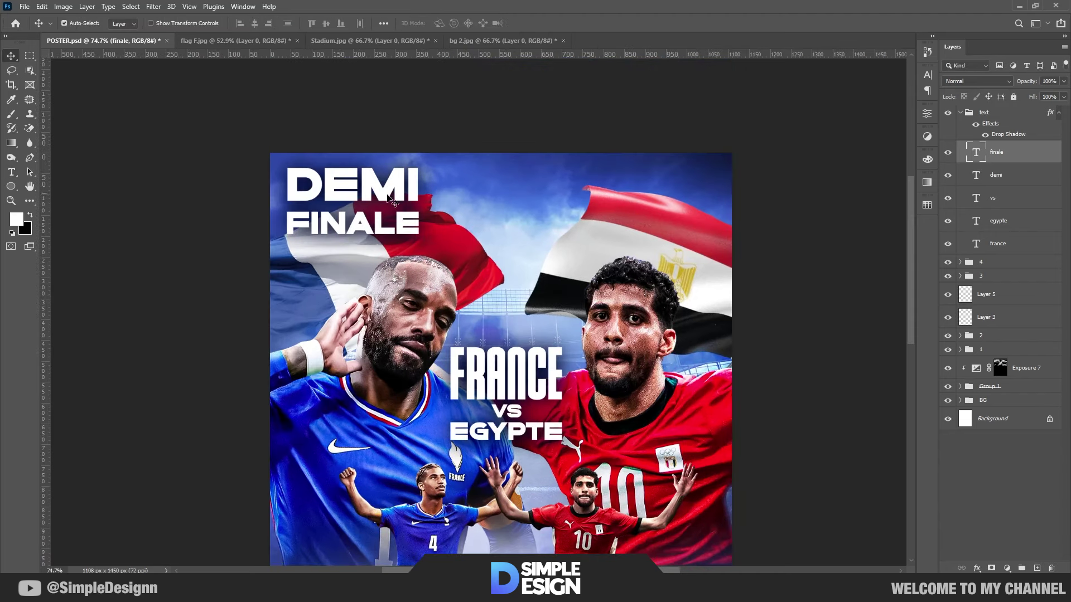
{"action": "scroll", "coordinate": [393, 219], "scroll_direction": "up", "scroll_amount": 4, "text": "alt"}
{"action": "left_click", "coordinate": [415, 191], "text": "shift"}
{"action": "left_click_drag", "start_coordinate": [441, 204], "coordinate": [717, 202]}
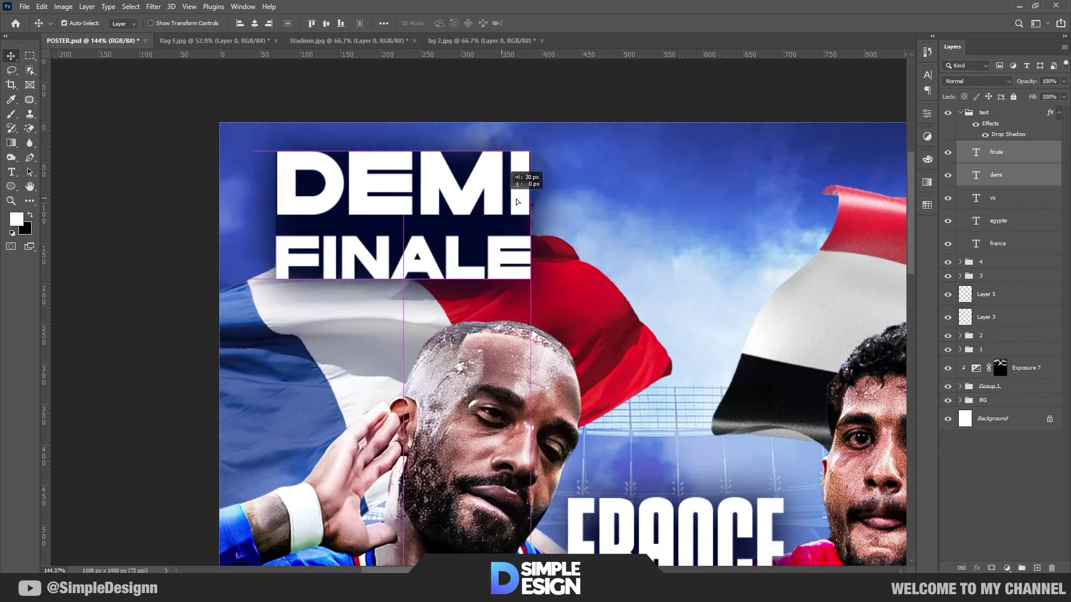
{"action": "scroll", "coordinate": [275, 233], "scroll_direction": "down", "scroll_amount": 1, "text": "alt"}
{"action": "scroll", "coordinate": [275, 233], "scroll_direction": "down", "scroll_amount": 5, "text": "alt"}
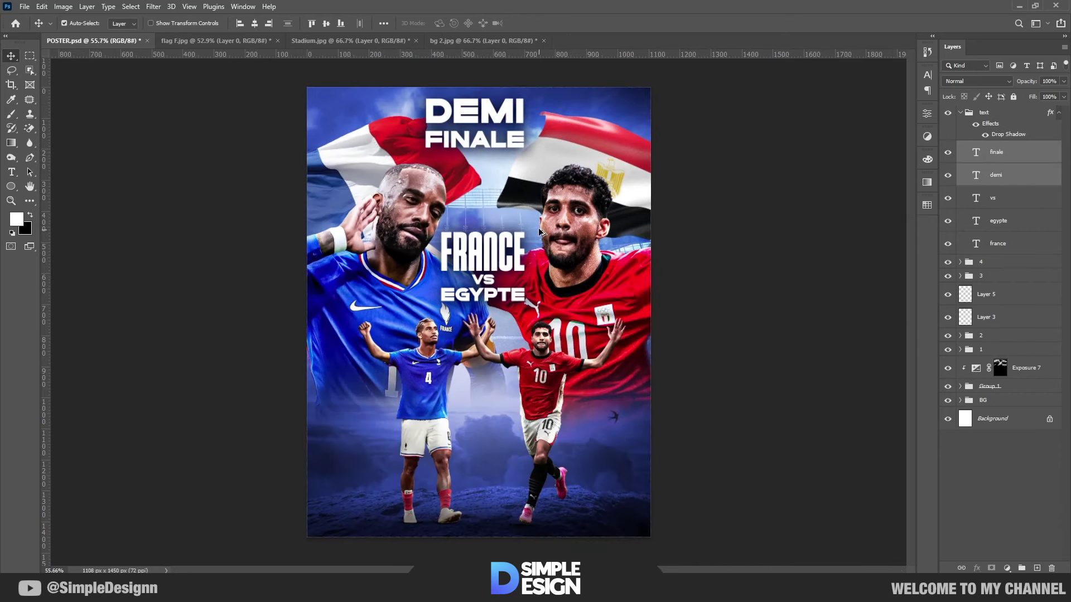
{"action": "scroll", "coordinate": [529, 103], "scroll_direction": "up", "scroll_amount": 1, "text": "alt"}
{"action": "left_click_drag", "start_coordinate": [529, 103], "coordinate": [538, 104]}
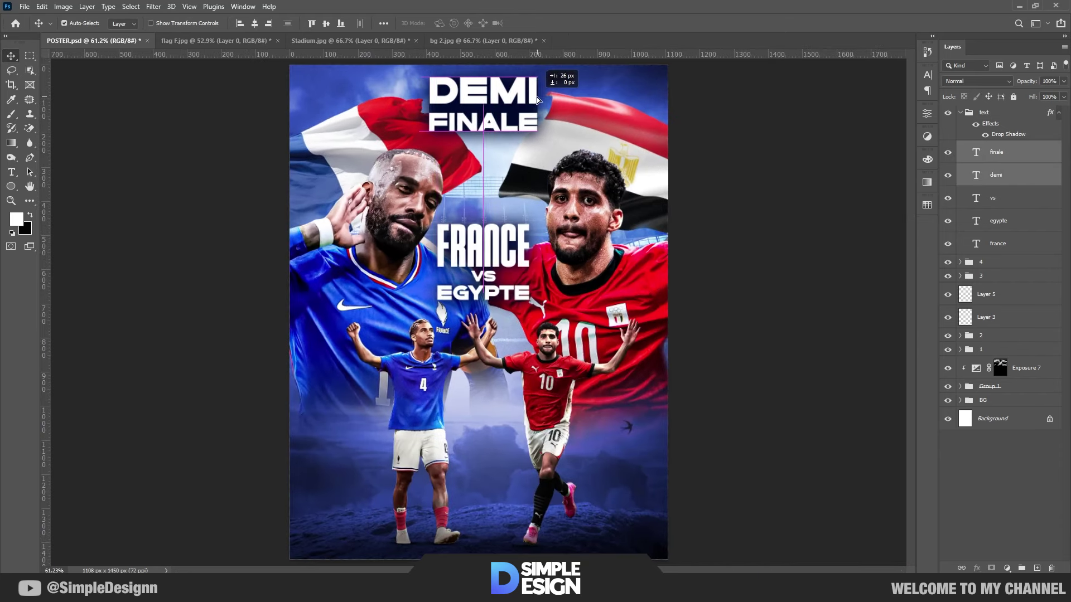
Move the demi and finale layers above the text group and save the poster.
{"action": "left_click_drag", "start_coordinate": [1018, 150], "coordinate": [1004, 107]}
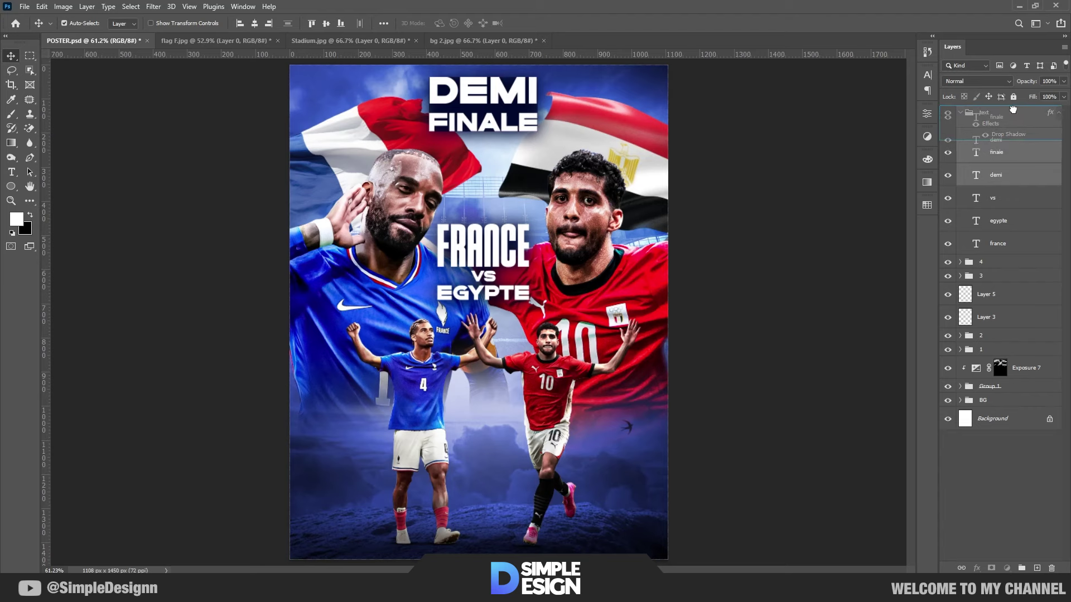
{"action": "left_click", "coordinate": [791, 208]}
{"action": "scroll", "coordinate": [506, 161], "scroll_direction": "up", "scroll_amount": 3, "text": "alt"}
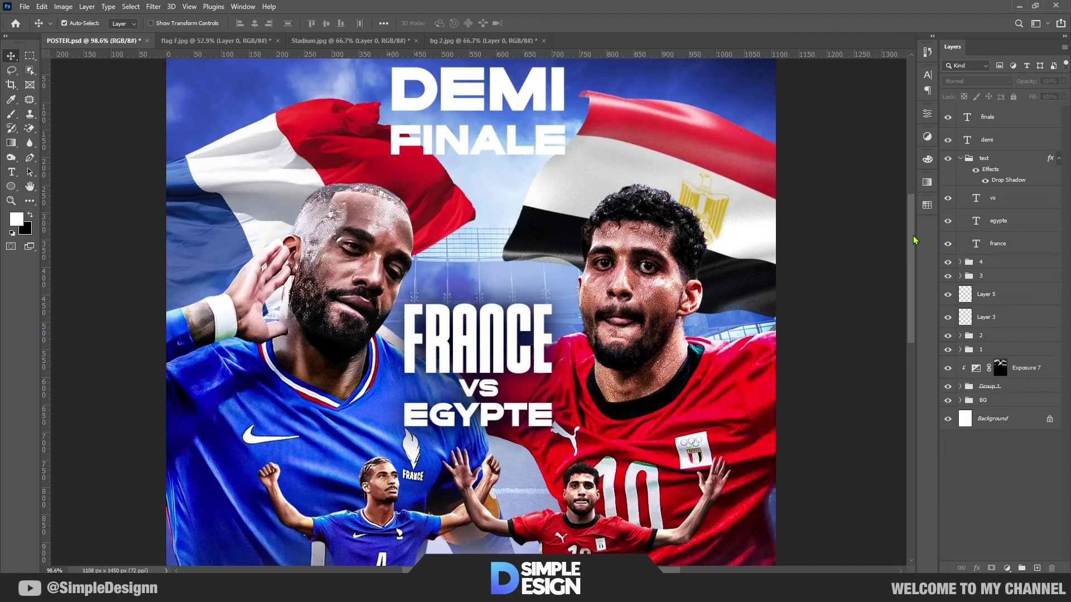
{"action": "scroll", "coordinate": [507, 161], "scroll_direction": "up", "scroll_amount": 3, "text": "alt"}
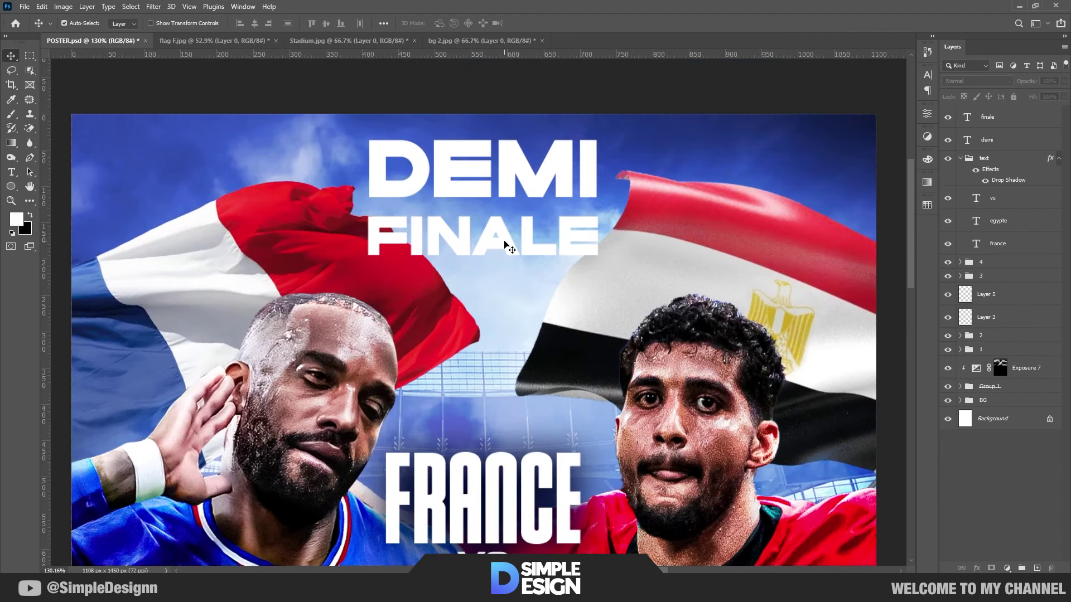
{"action": "left_click", "coordinate": [506, 245]}
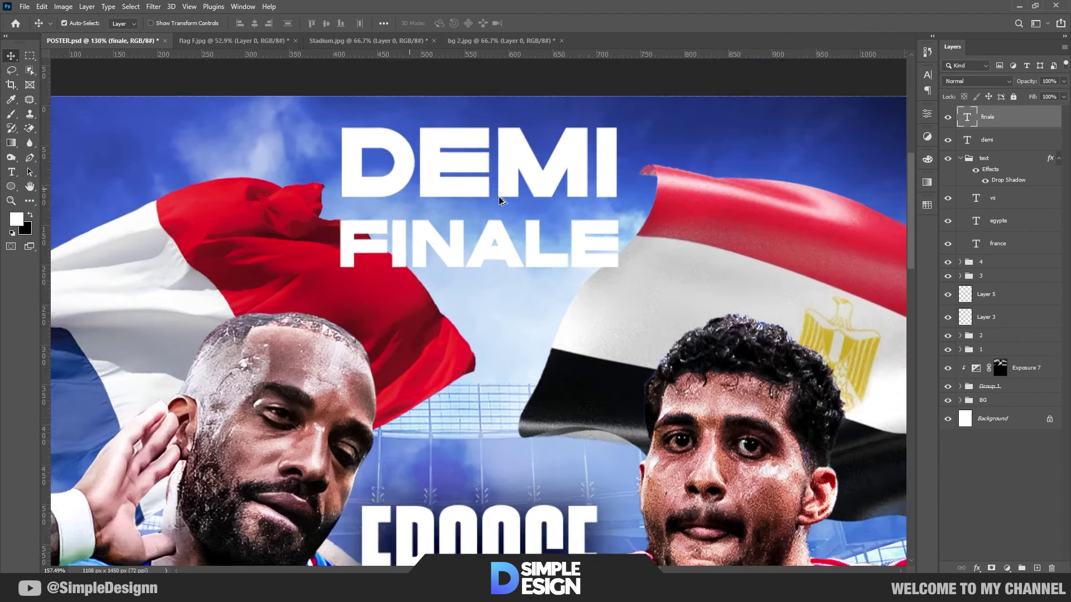
{"action": "scroll", "coordinate": [506, 245], "scroll_direction": "up", "scroll_amount": 2, "text": "alt"}
{"action": "key", "text": "ctrl+s"}
Give FINALE 0% fill opacity and a 2 px white outside stroke.
{"action": "right_click", "coordinate": [1004, 121]}
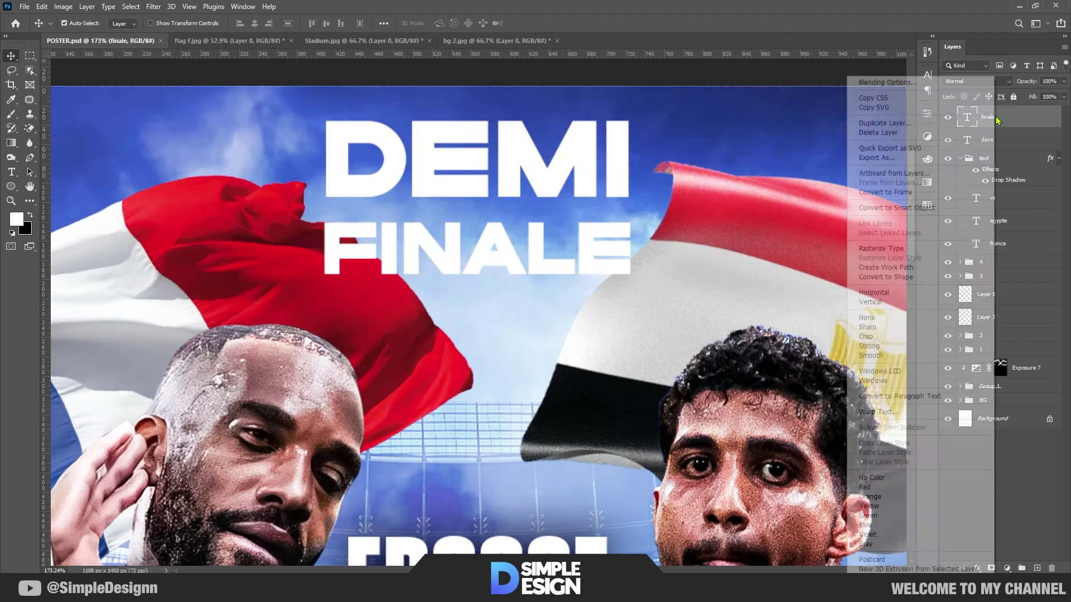
{"action": "key", "text": "Escape"}
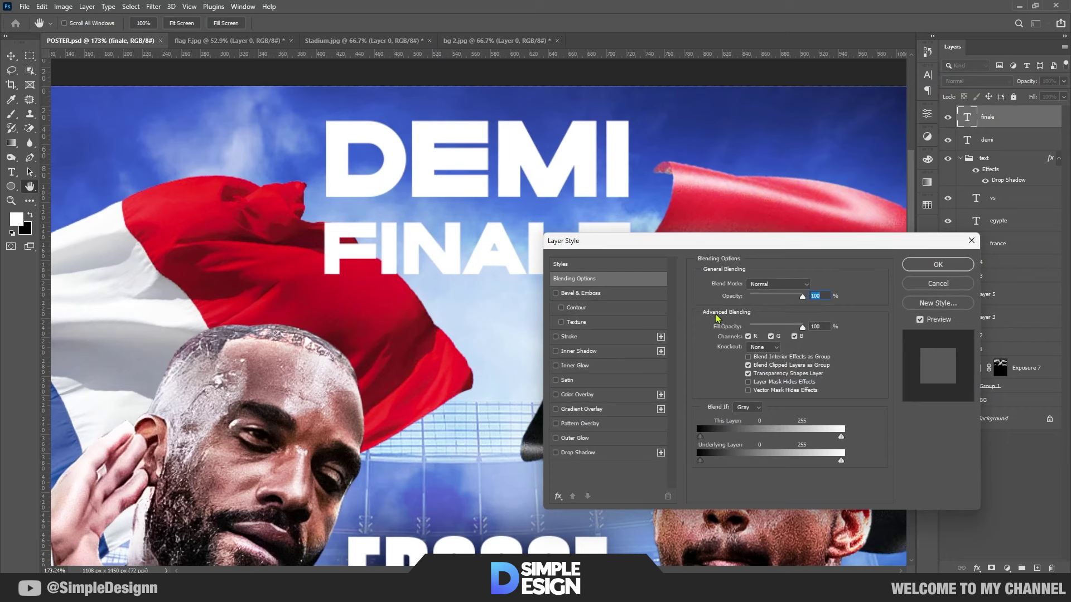
{"action": "left_click_drag", "start_coordinate": [764, 328], "coordinate": [750, 328]}
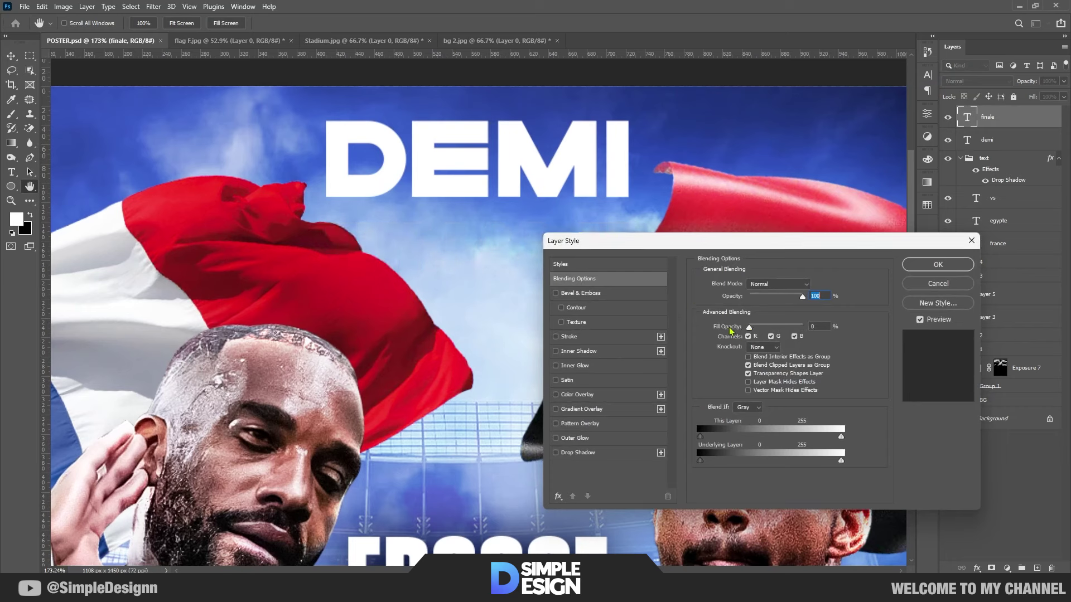
{"action": "left_click", "coordinate": [556, 337]}
{"action": "left_click", "coordinate": [607, 338]}
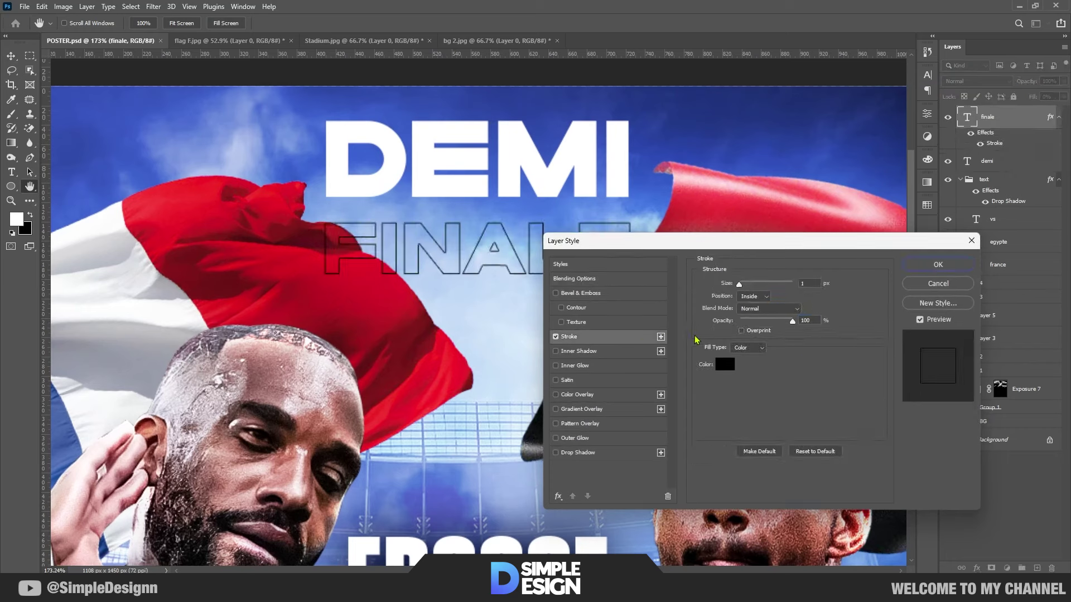
{"action": "left_click", "coordinate": [722, 366]}
{"action": "left_click", "coordinate": [524, 173]}
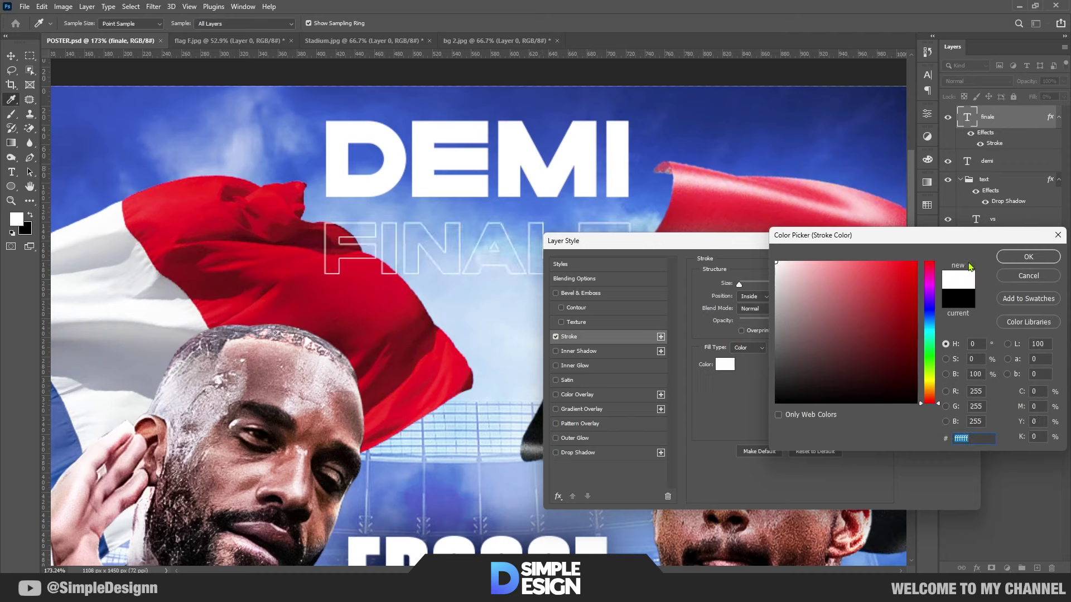
{"action": "left_click", "coordinate": [1028, 257]}
{"action": "left_click", "coordinate": [751, 298]}
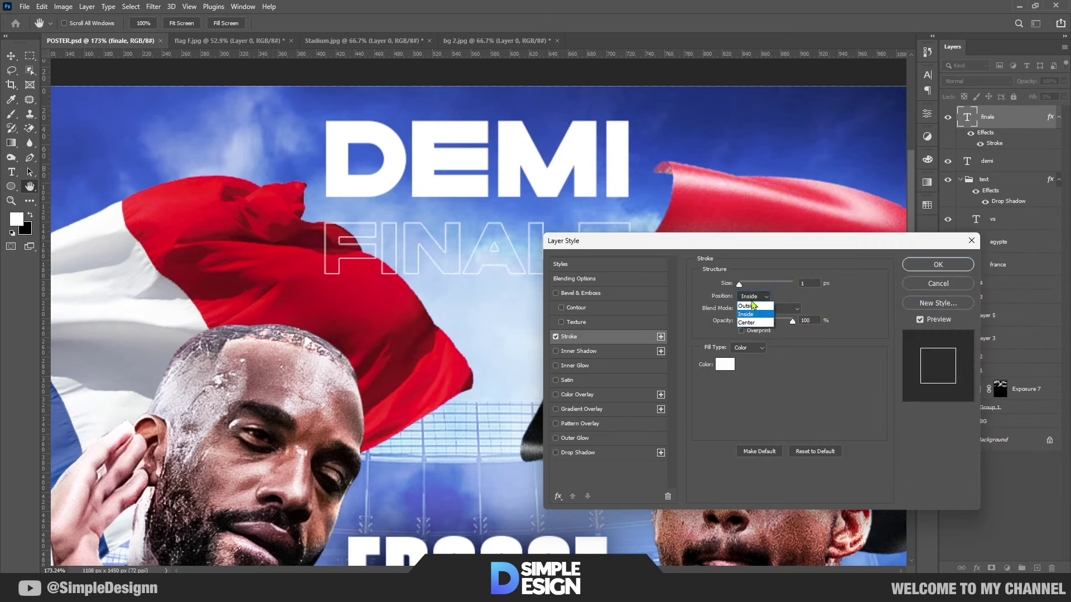
{"action": "left_click", "coordinate": [753, 307]}
{"action": "left_click_drag", "start_coordinate": [740, 284], "coordinate": [742, 284]}
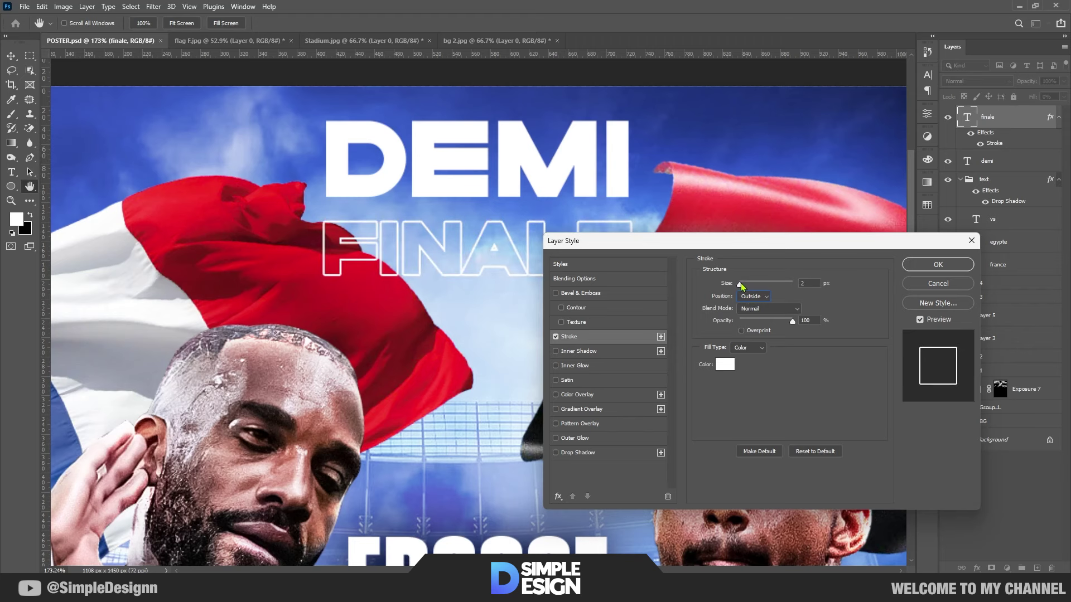
{"action": "left_click", "coordinate": [939, 264]}
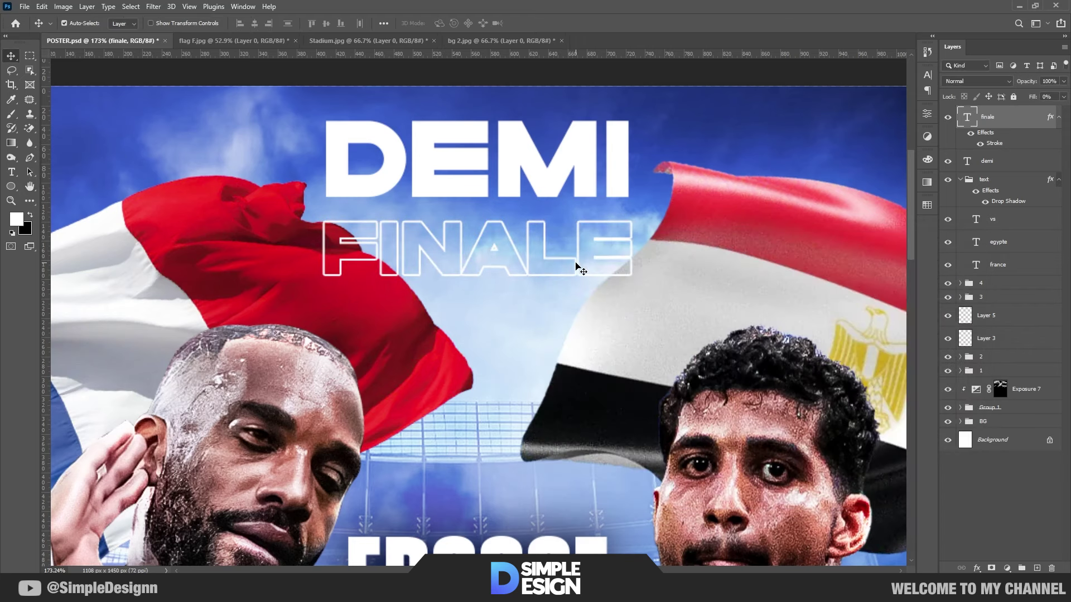
Nudge FINALE up closer to DEMI and fit the whole poster in view.
{"action": "left_click_drag", "start_coordinate": [576, 266], "coordinate": [577, 254]}
{"action": "scroll", "coordinate": [562, 296], "scroll_direction": "down", "scroll_amount": 3}
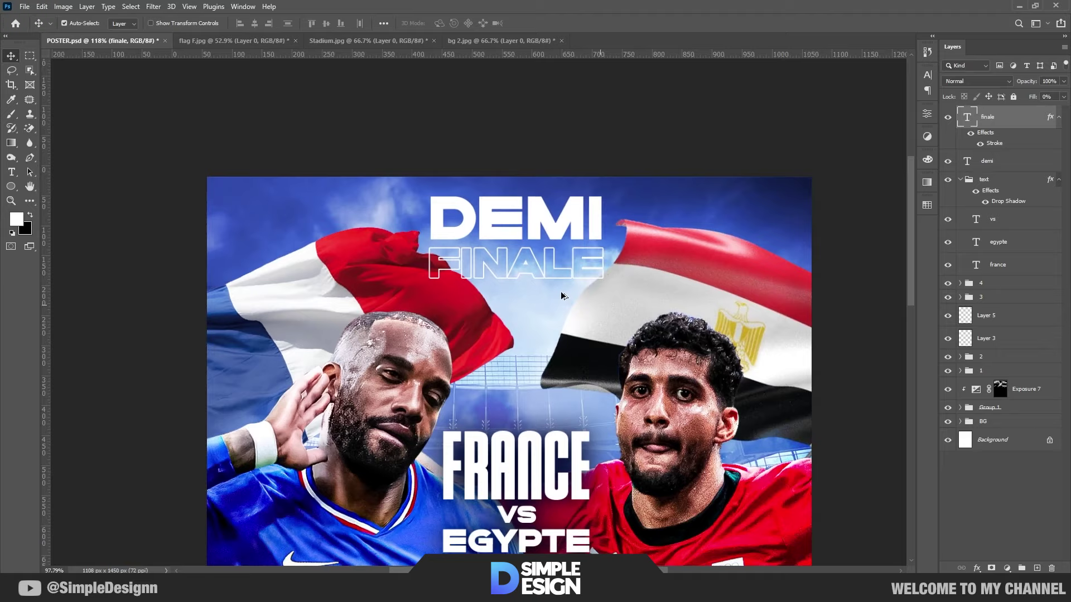
{"action": "key", "text": "ctrl+0"}
{"action": "scroll", "coordinate": [498, 102], "scroll_direction": "up", "scroll_amount": 2}
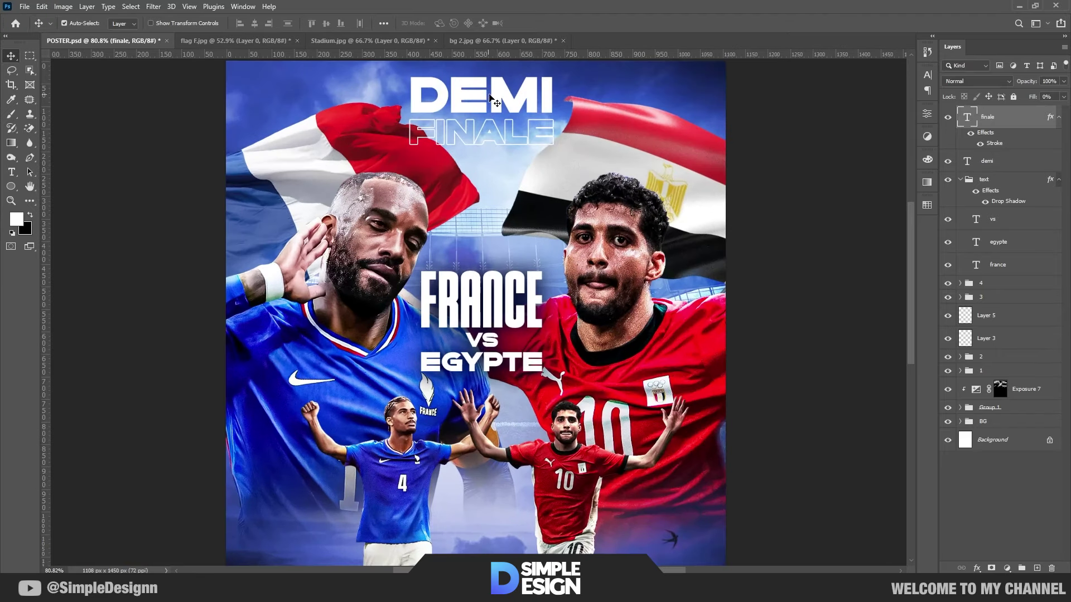
{"action": "scroll", "coordinate": [496, 117], "scroll_direction": "up", "scroll_amount": 2}
{"action": "scroll", "coordinate": [491, 151], "scroll_direction": "up", "scroll_amount": 3}
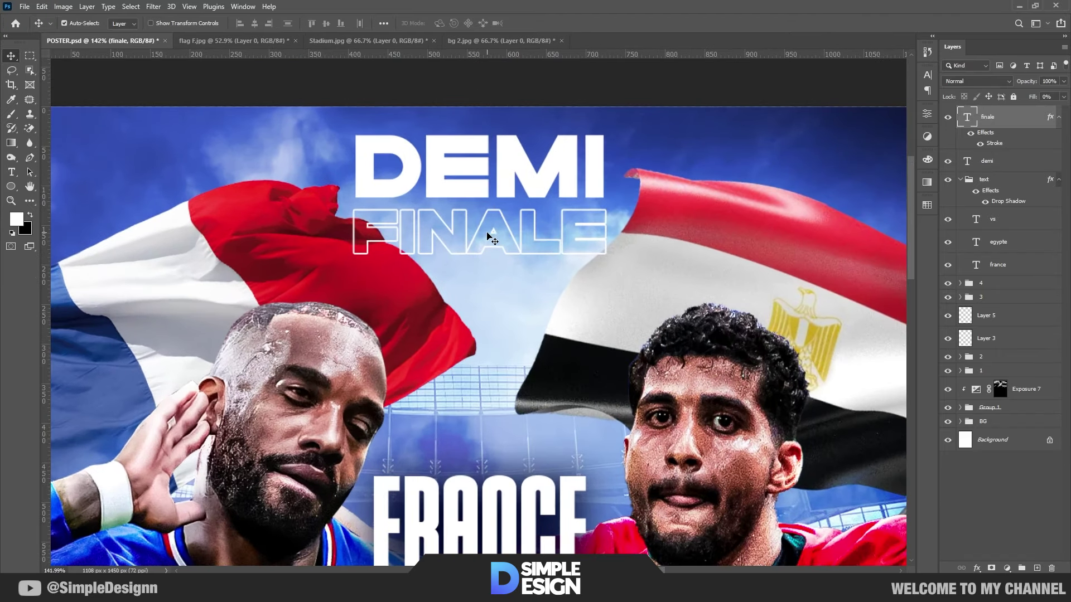
{"action": "scroll", "coordinate": [491, 237], "scroll_direction": "down", "scroll_amount": 3}
{"action": "scroll", "coordinate": [558, 228], "scroll_direction": "down", "scroll_amount": 2}
{"action": "scroll", "coordinate": [640, 218], "scroll_direction": "down", "scroll_amount": 1}
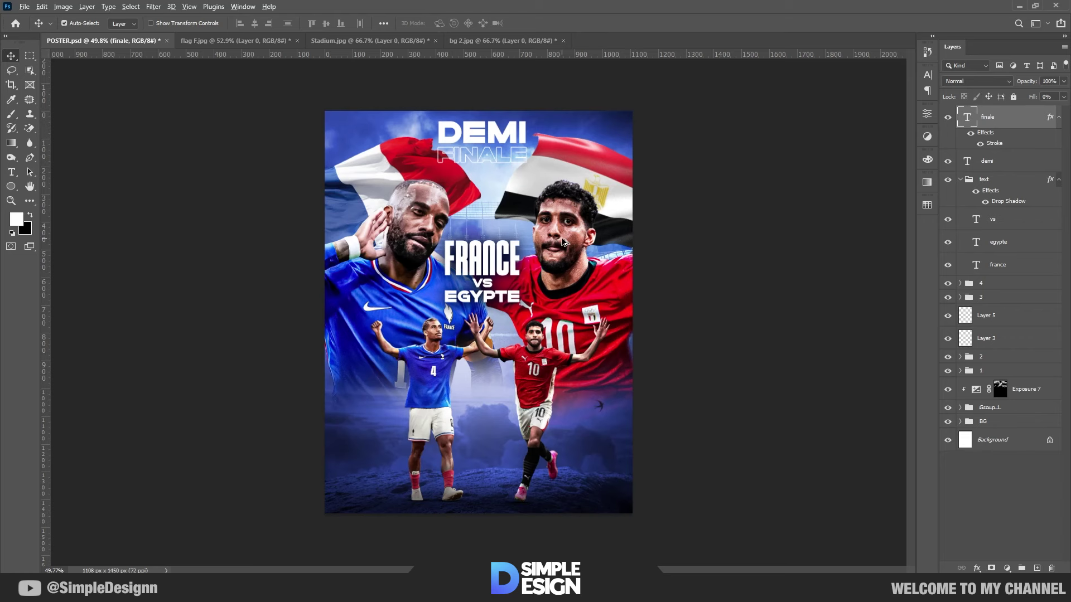
{"action": "scroll", "coordinate": [563, 241], "scroll_direction": "up", "scroll_amount": 1}
Collapse the finale and text group effect lists, then stamp visible layers into Layer 7.
{"action": "left_click", "coordinate": [1059, 118]}
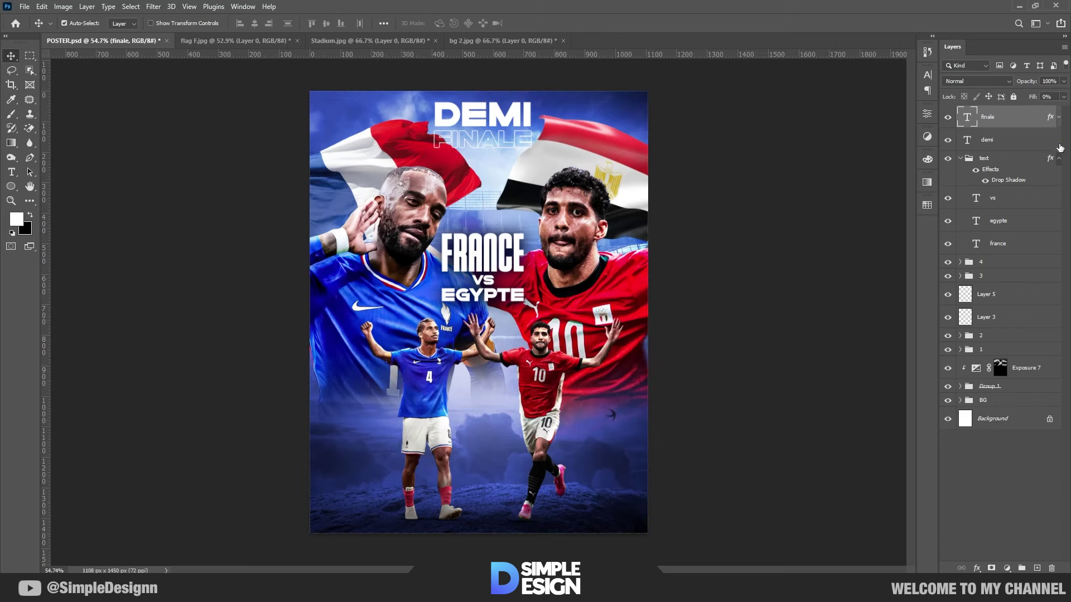
{"action": "left_click", "coordinate": [1058, 159]}
{"action": "left_click", "coordinate": [960, 159]}
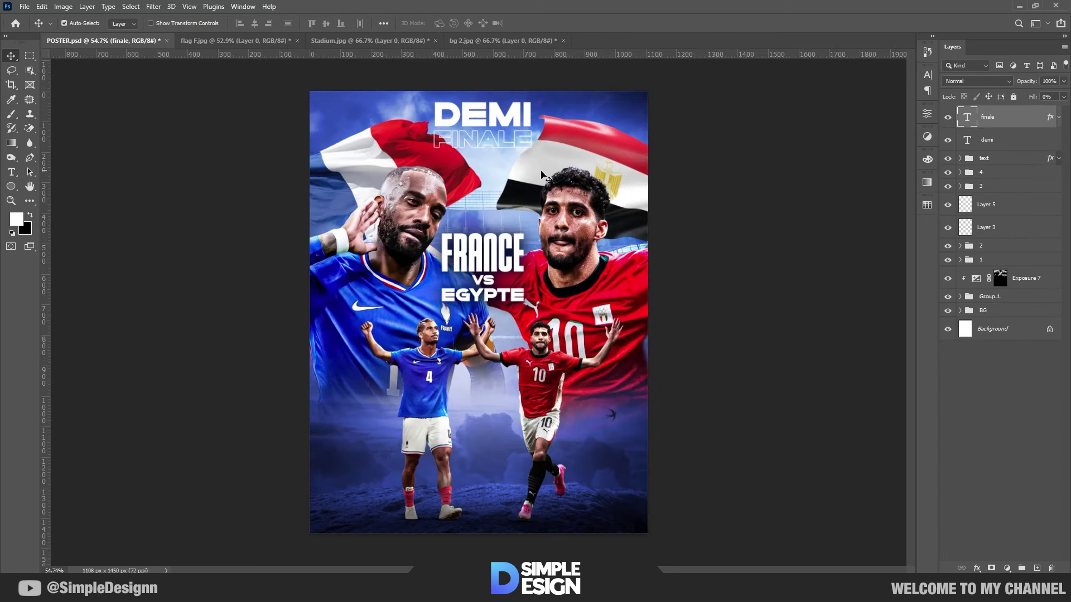
{"action": "scroll", "coordinate": [487, 313], "scroll_direction": "up", "scroll_amount": 1}
{"action": "scroll", "coordinate": [412, 207], "scroll_direction": "up", "scroll_amount": 4}
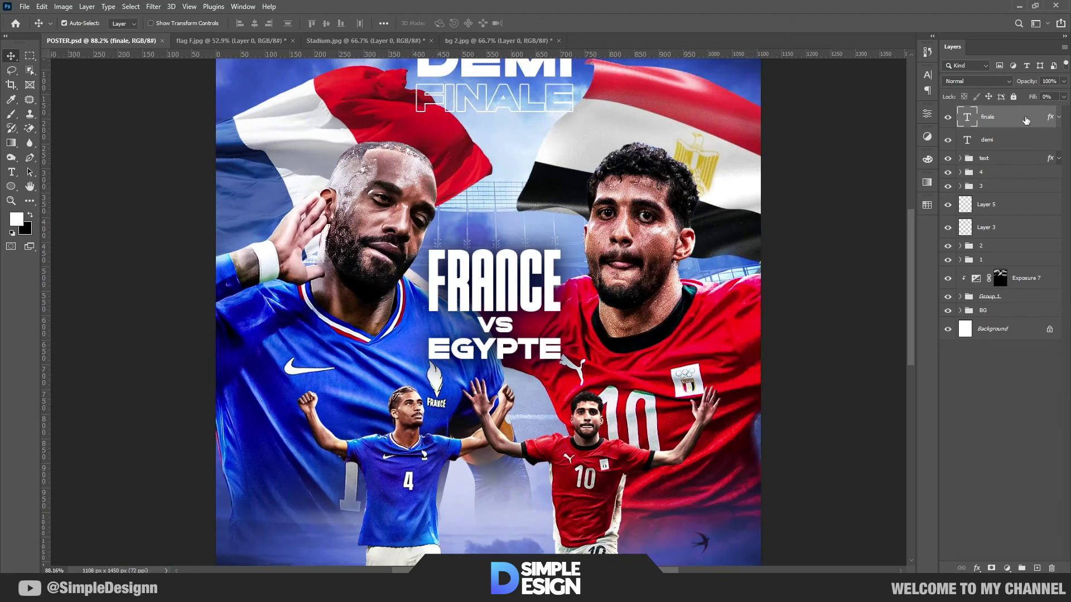
{"action": "key", "text": "ctrl+minus"}
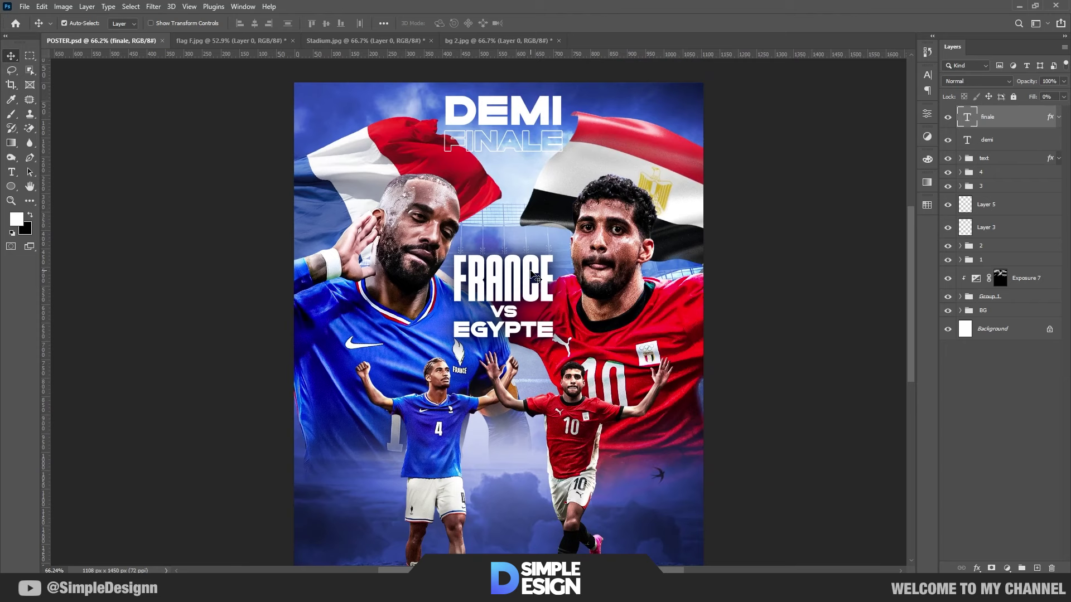
{"action": "key", "text": "ctrl+alt+shift+e"}
Convert Layer 7 to a smart object and raise contrast, texture and vibrance in Camera Raw.
{"action": "right_click", "coordinate": [1004, 116]}
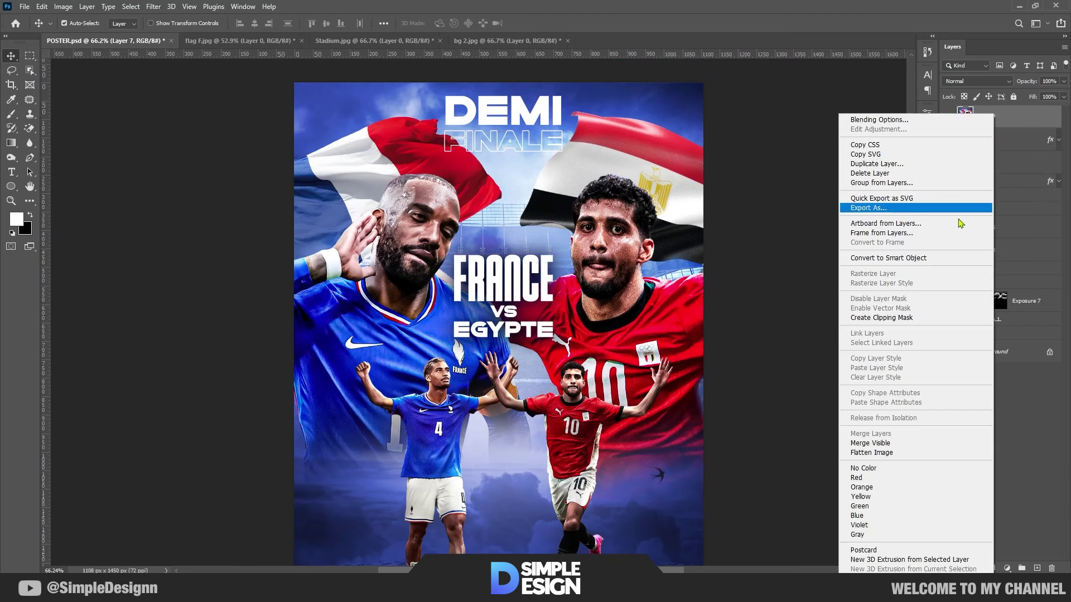
{"action": "left_click", "coordinate": [948, 261]}
{"action": "key", "text": "ctrl+0"}
{"action": "left_click", "coordinate": [152, 6]}
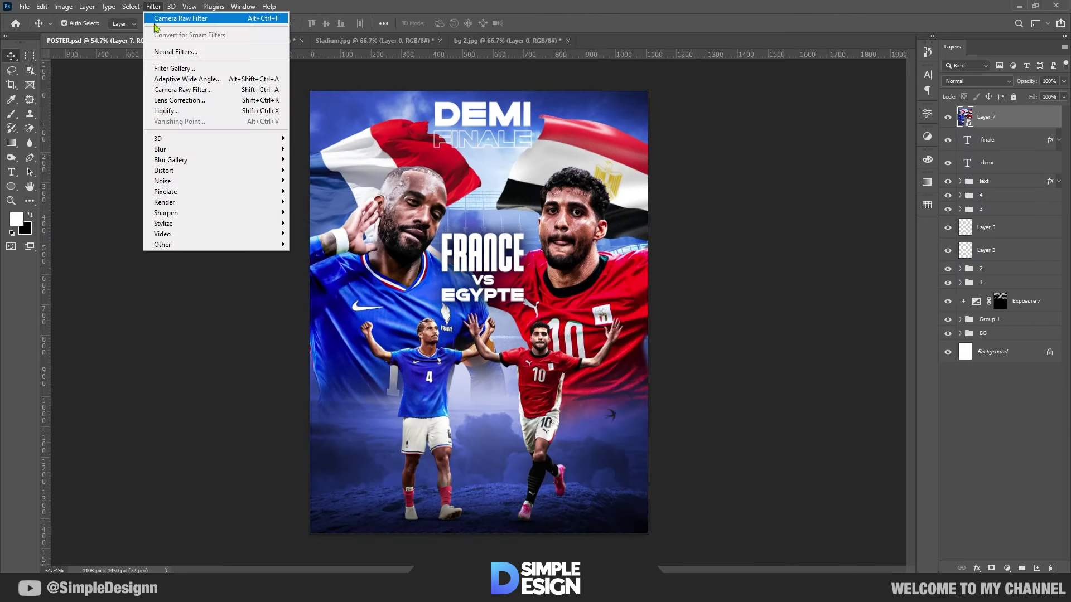
{"action": "left_click", "coordinate": [184, 89]}
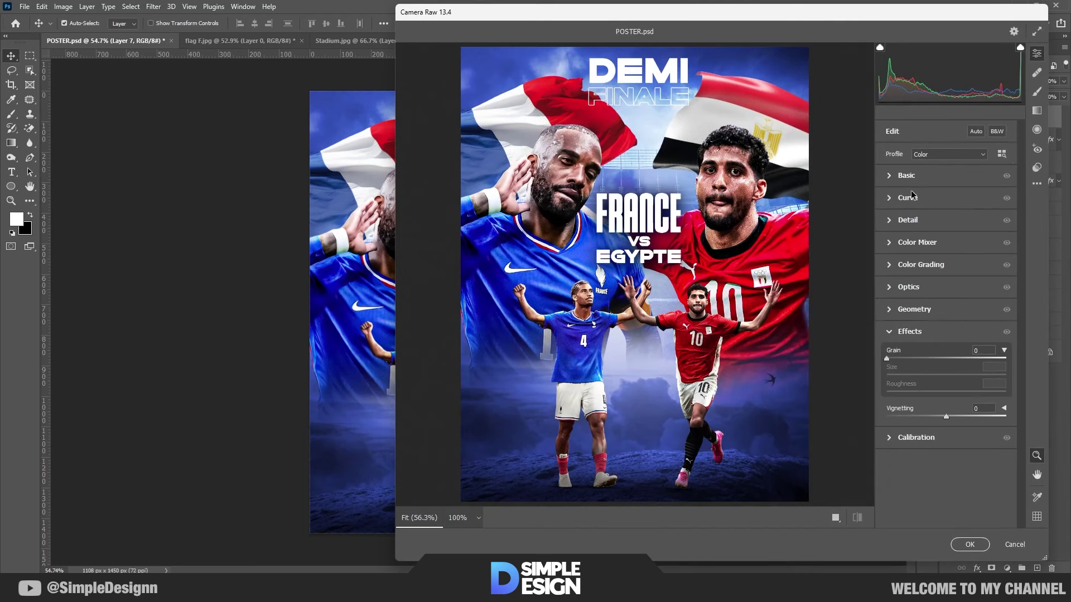
{"action": "left_click", "coordinate": [888, 176]}
{"action": "left_click_drag", "start_coordinate": [947, 281], "coordinate": [944, 317]}
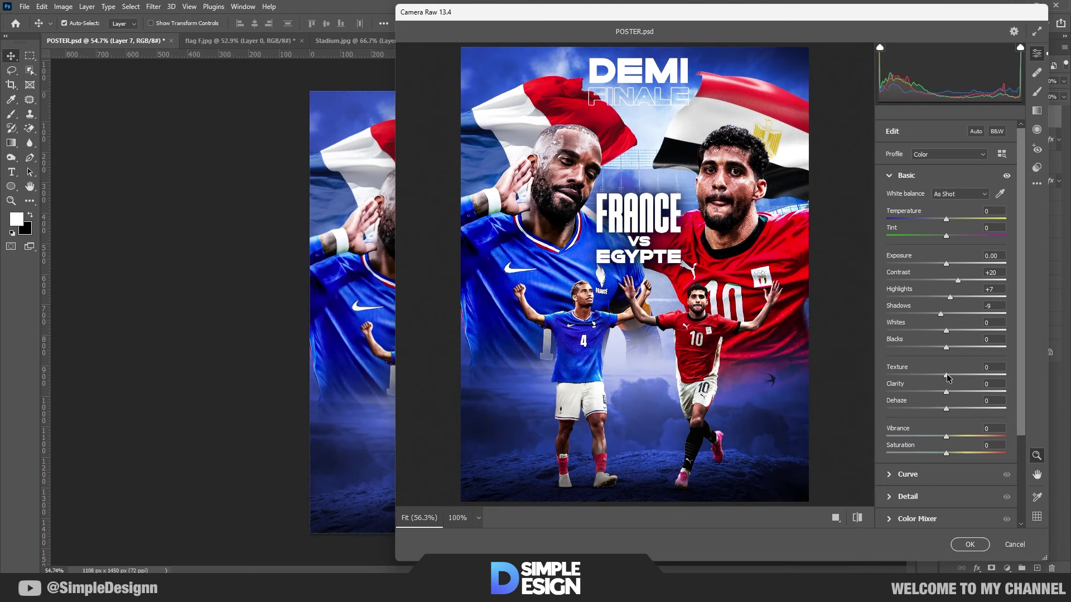
{"action": "mouse_move", "coordinate": [946, 375]}
{"action": "left_mouse_down"}
{"action": "mouse_move", "coordinate": [980, 375]}
{"action": "mouse_move", "coordinate": [954, 391]}
{"action": "left_mouse_up"}
{"action": "mouse_move", "coordinate": [946, 440]}
{"action": "left_mouse_down"}
{"action": "mouse_move", "coordinate": [993, 433]}
{"action": "mouse_move", "coordinate": [961, 435]}
{"action": "left_mouse_up"}
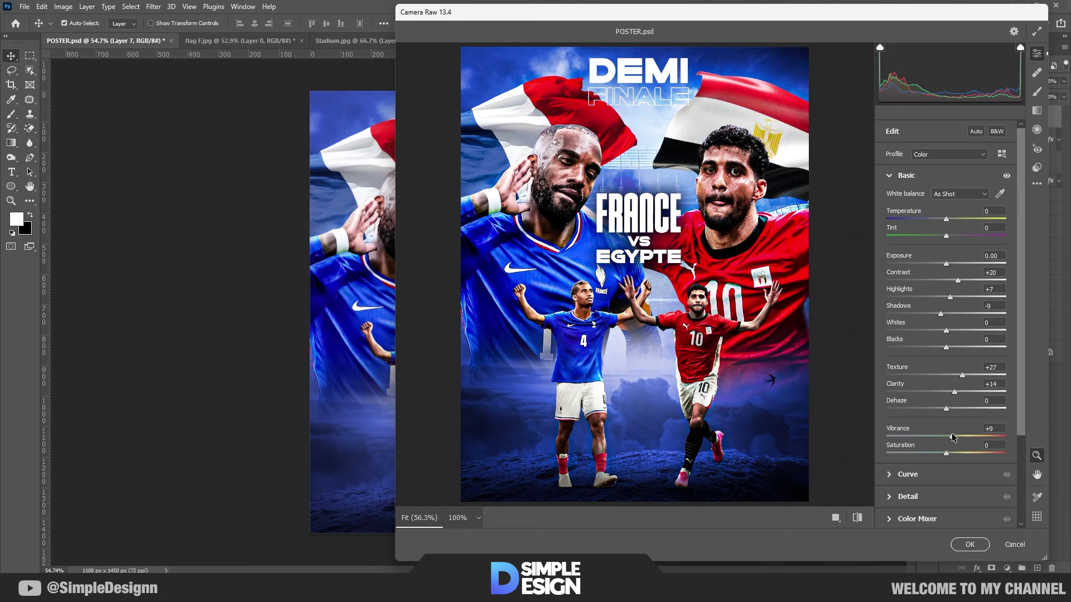
Reduce colour noise, add film grain and a light vignette, then apply the Camera Raw filter.
{"action": "scroll", "coordinate": [986, 412], "scroll_direction": "down", "scroll_amount": 1}
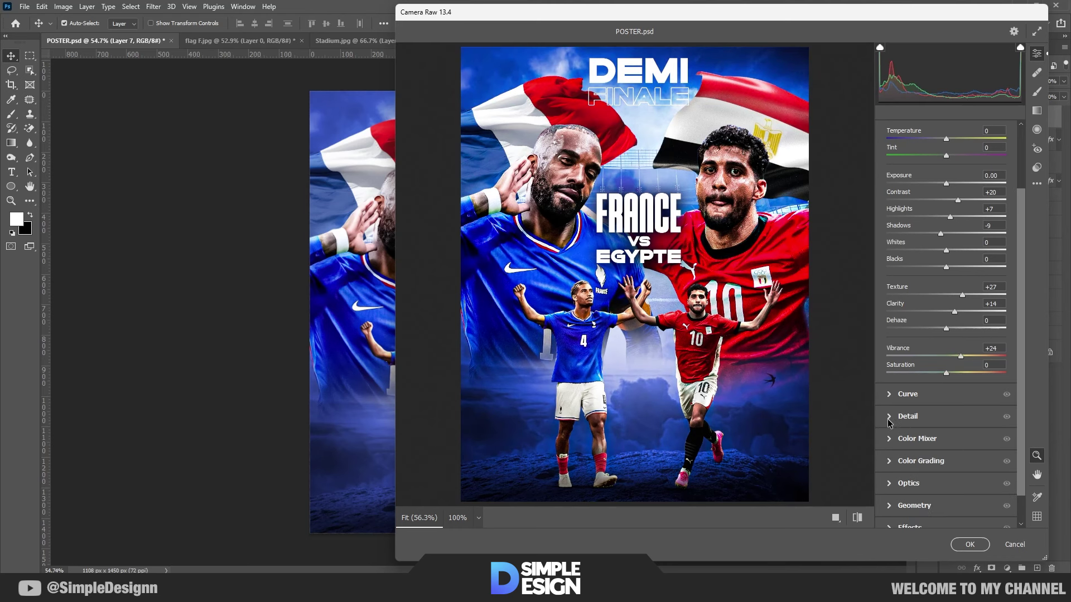
{"action": "left_click", "coordinate": [915, 422]}
{"action": "left_click", "coordinate": [618, 215]}
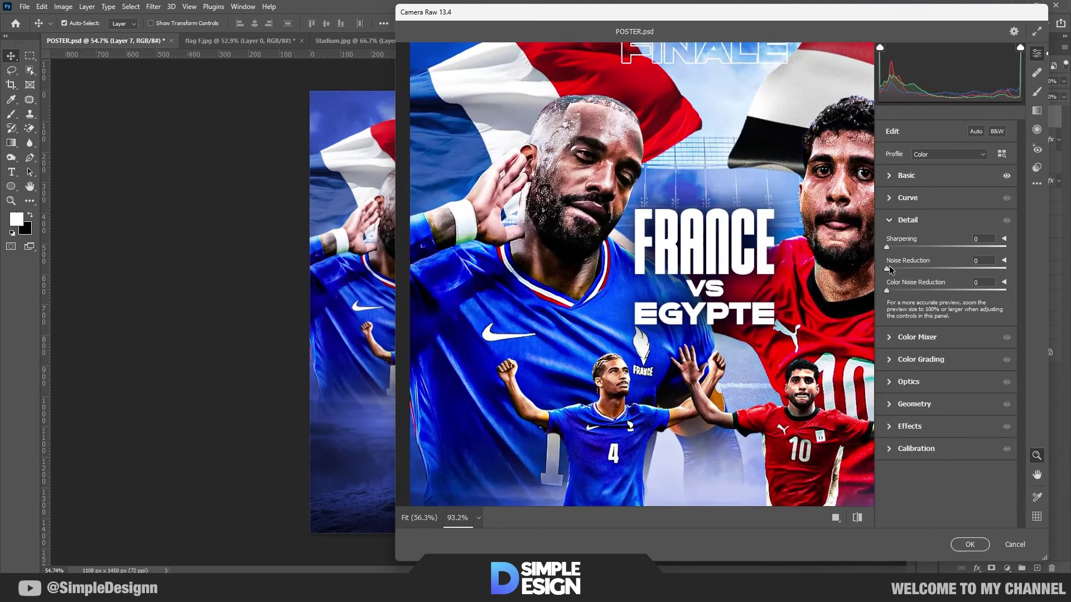
{"action": "left_click_drag", "start_coordinate": [887, 290], "coordinate": [913, 290]}
{"action": "key", "text": "ctrl+0"}
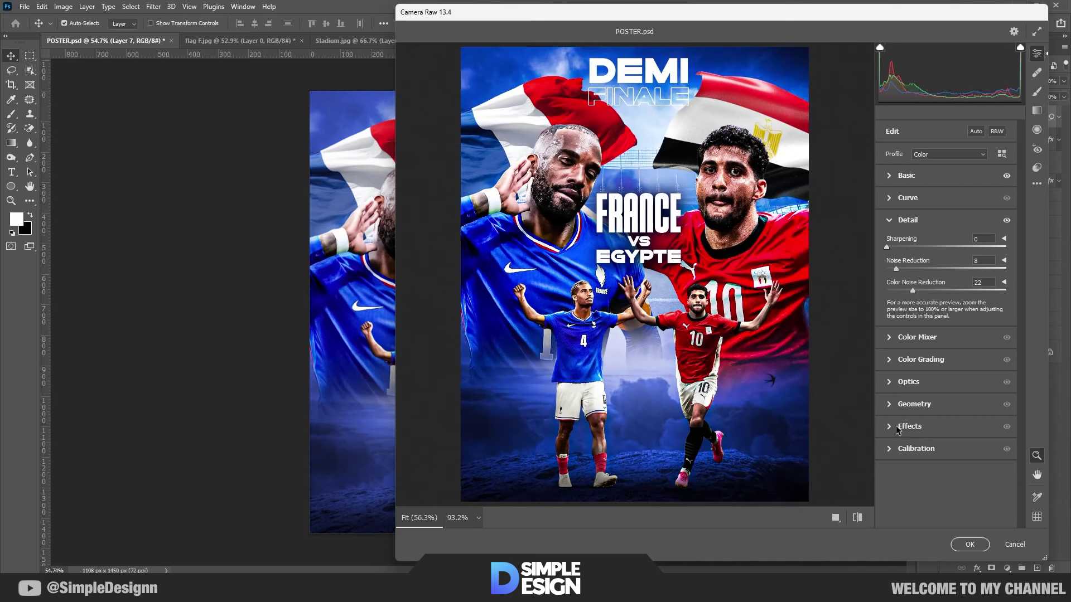
{"action": "left_click", "coordinate": [910, 426]}
{"action": "left_click_drag", "start_coordinate": [905, 358], "coordinate": [919, 359]}
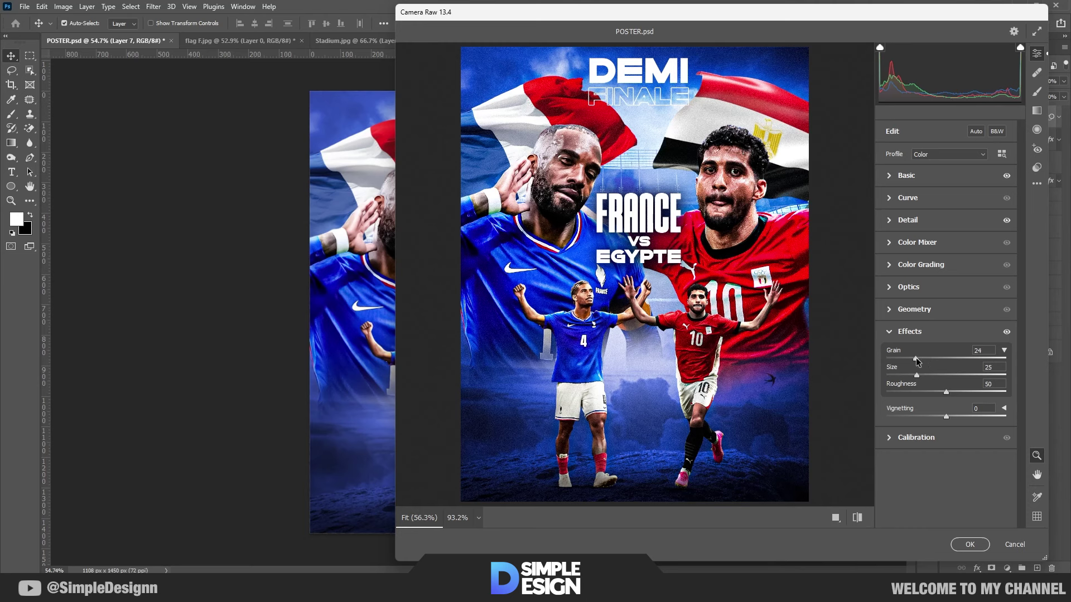
{"action": "left_click_drag", "start_coordinate": [946, 417], "coordinate": [940, 418]}
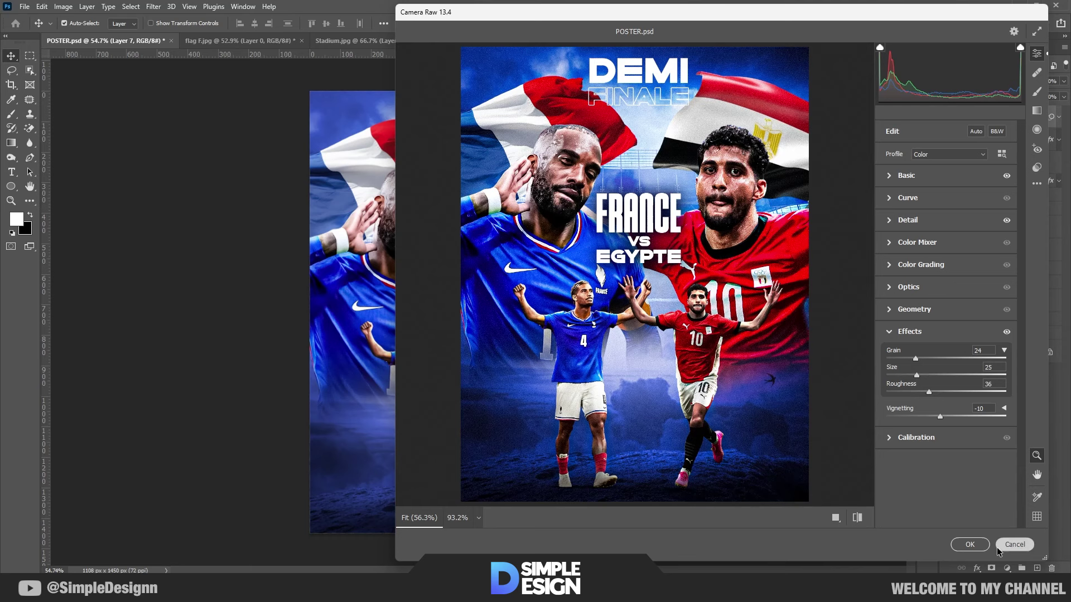
{"action": "left_click", "coordinate": [970, 544]}
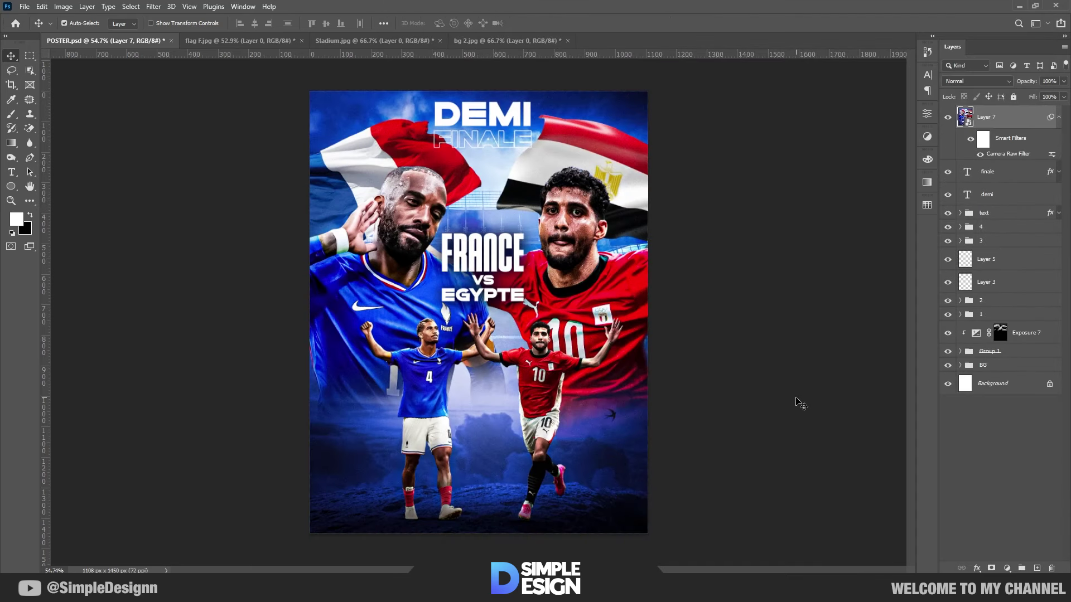
Duplicate Layer 7 as a smart object with a zoom Radial Blur of 12, mask inverted to hide it.
{"action": "left_click", "coordinate": [1059, 119]}
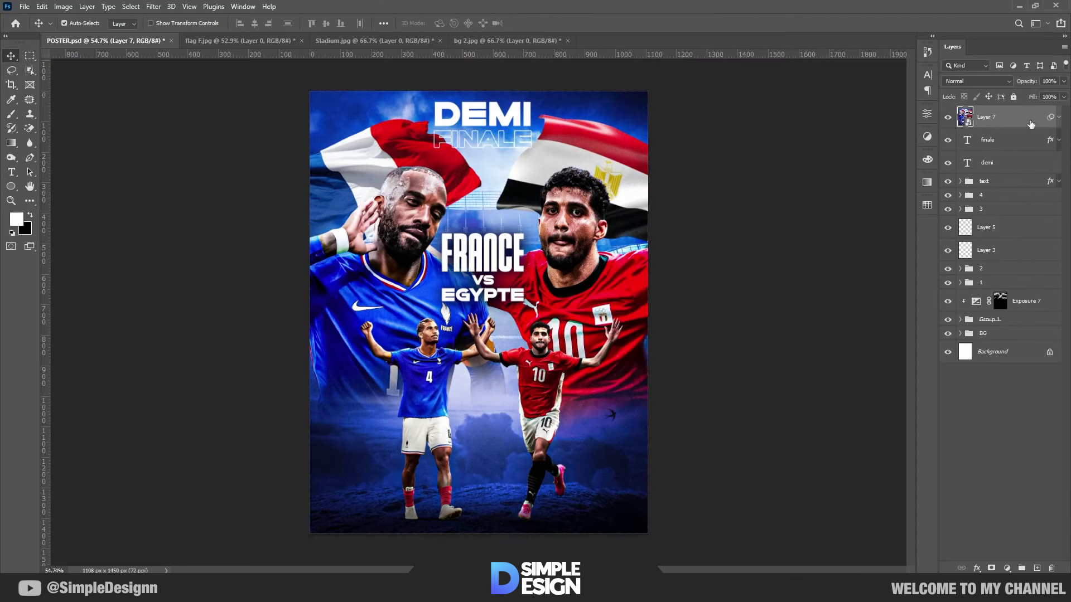
{"action": "key", "text": "ctrl+j"}
{"action": "right_click", "coordinate": [1032, 125]}
{"action": "left_click", "coordinate": [993, 198]}
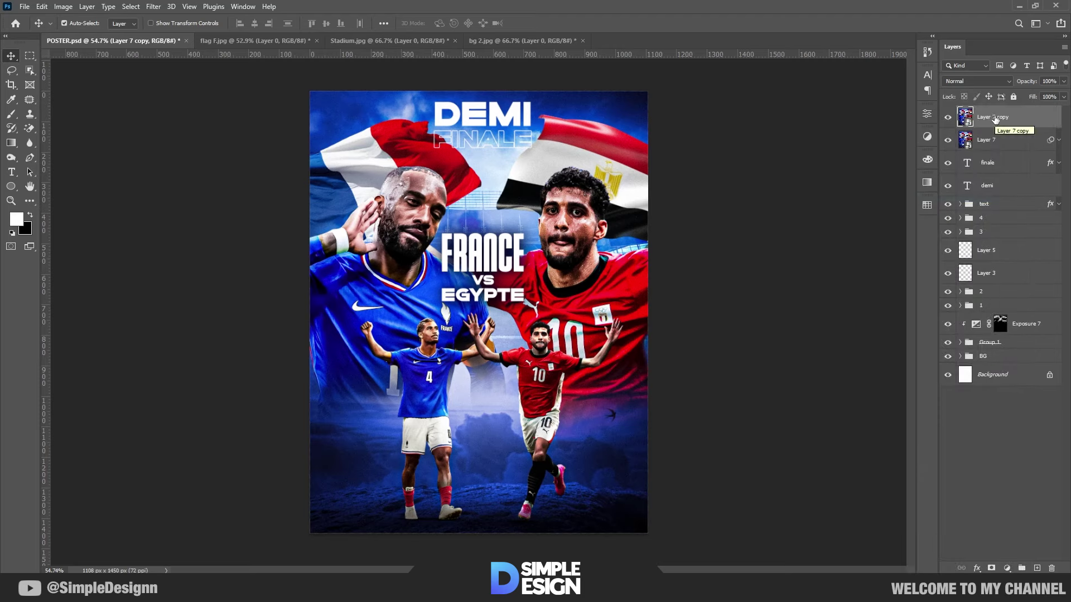
{"action": "left_click", "coordinate": [159, 12]}
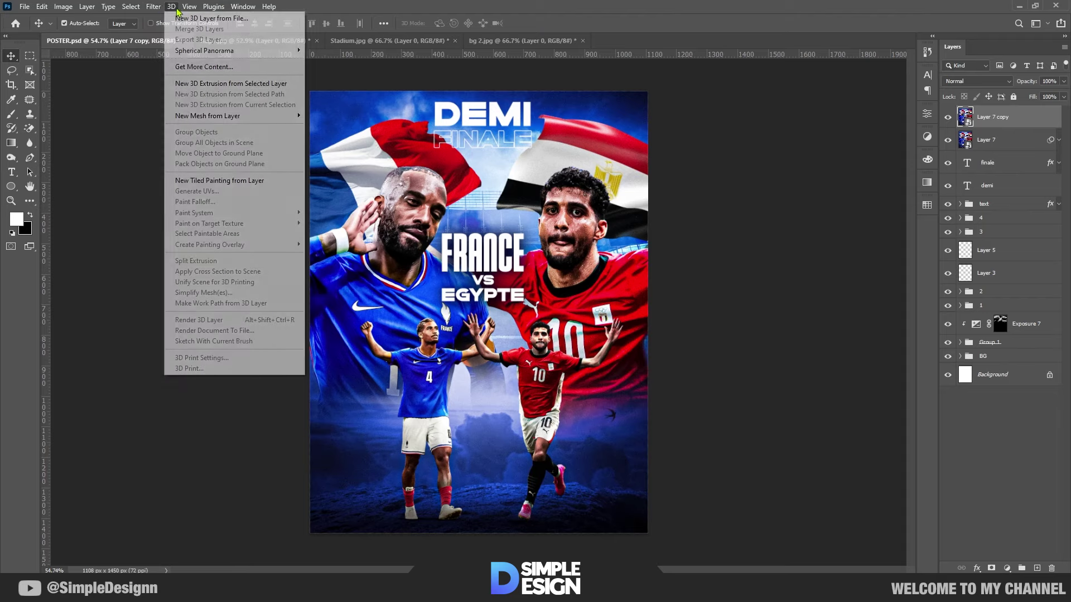
{"action": "mouse_move", "coordinate": [213, 149]}
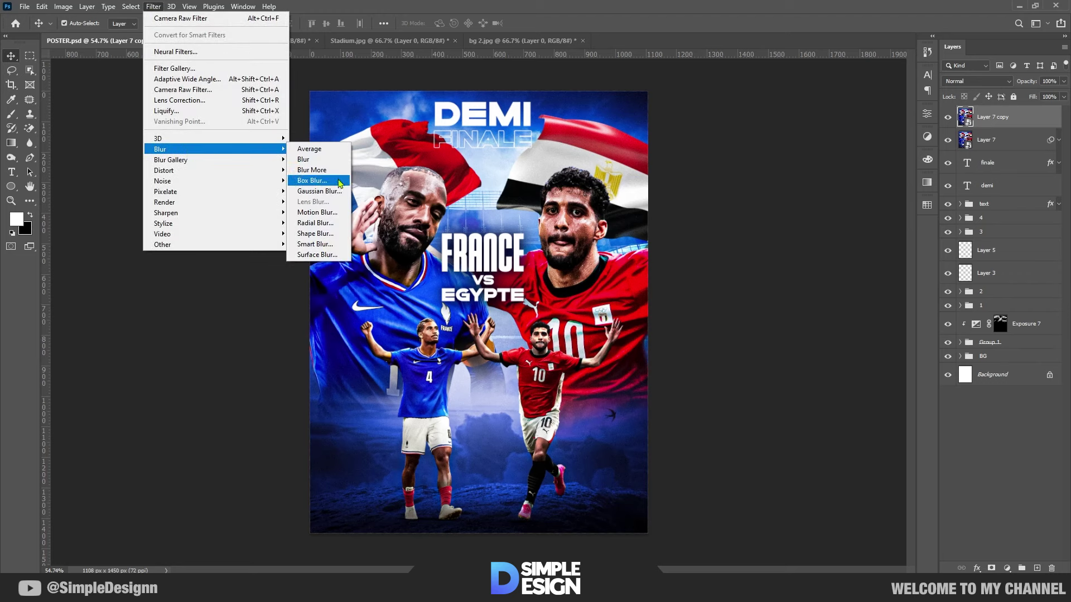
{"action": "left_click", "coordinate": [334, 223]}
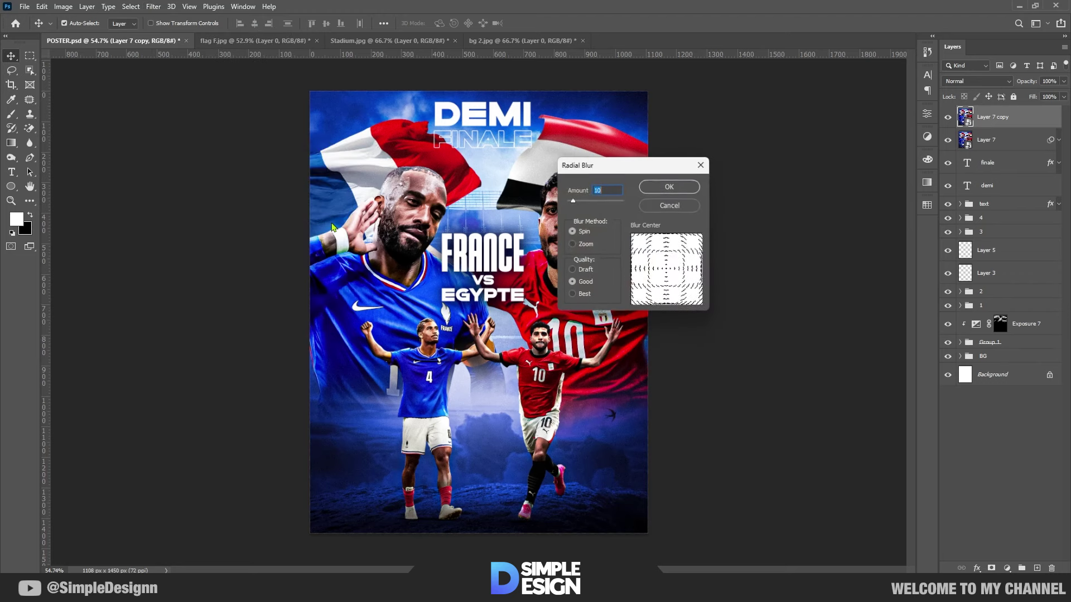
{"action": "left_click", "coordinate": [573, 245]}
{"action": "type", "text": "12"}
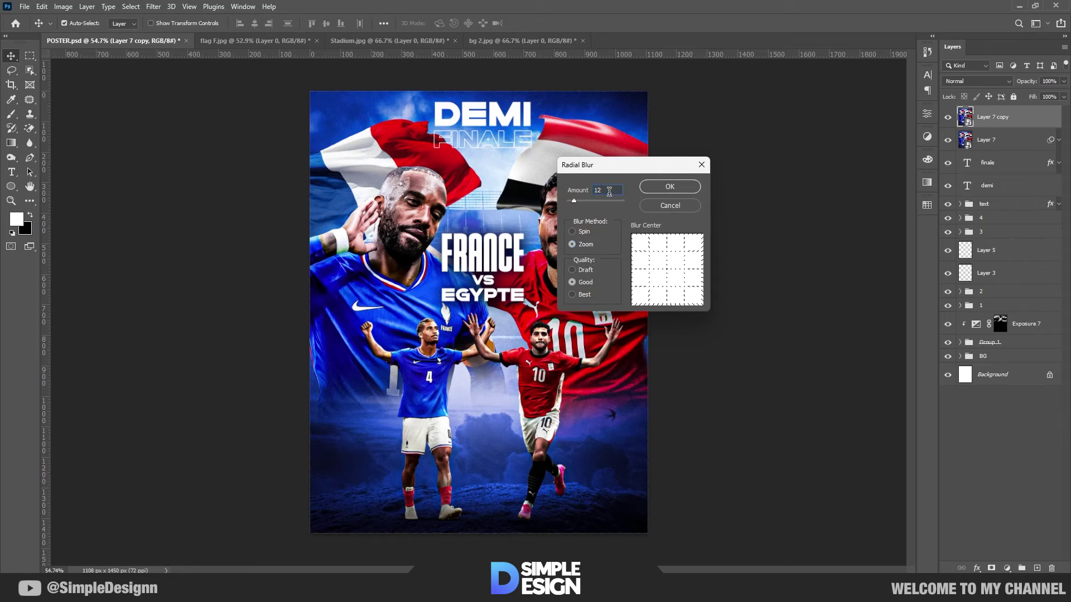
{"action": "key", "text": "Return"}
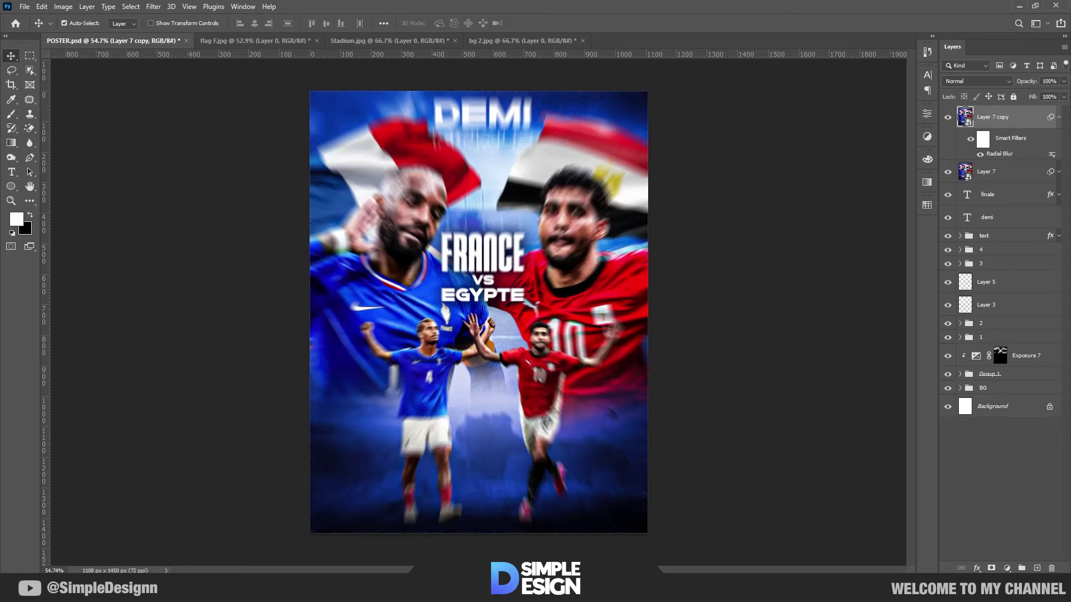
{"action": "left_click", "coordinate": [989, 146]}
{"action": "key", "text": "ctrl+i"}
Pick a smaller brush and paint the radial blur into the filter mask around the players.
{"action": "key", "text": "b"}
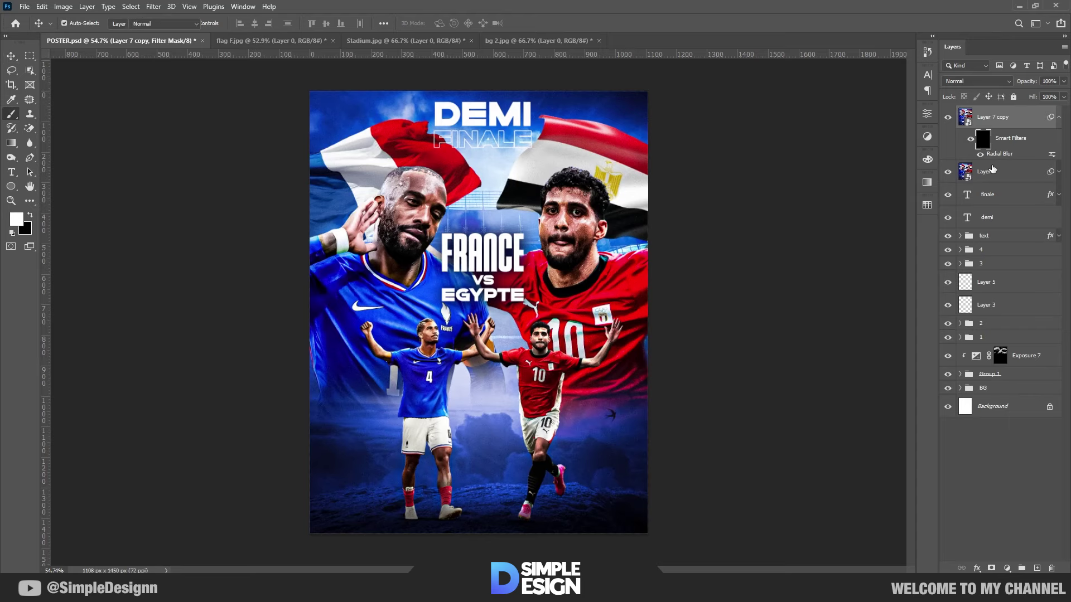
{"action": "scroll", "coordinate": [543, 166], "scroll_direction": "up", "scroll_amount": 3}
{"action": "scroll", "coordinate": [502, 143], "scroll_direction": "up", "scroll_amount": 1}
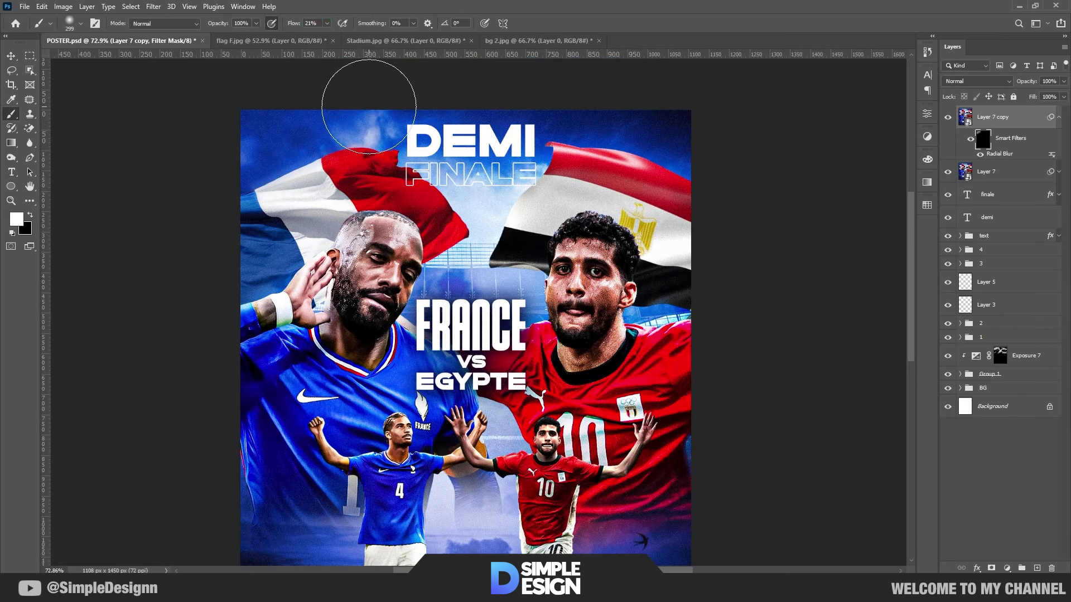
{"action": "scroll", "coordinate": [338, 116], "scroll_direction": "up", "scroll_amount": 1}
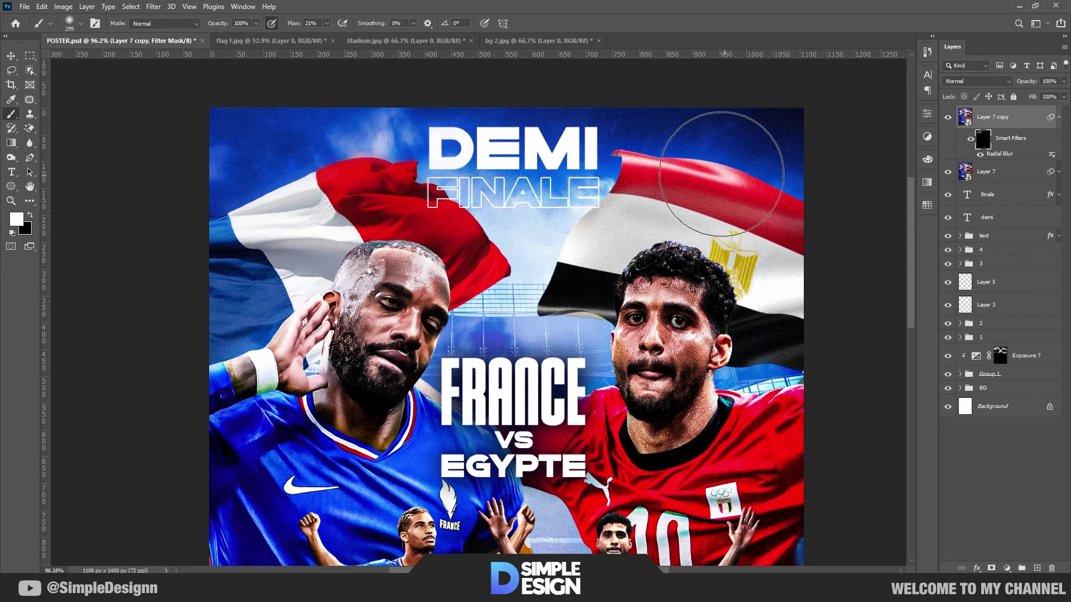
{"action": "right_click", "coordinate": [617, 333], "text": "alt"}
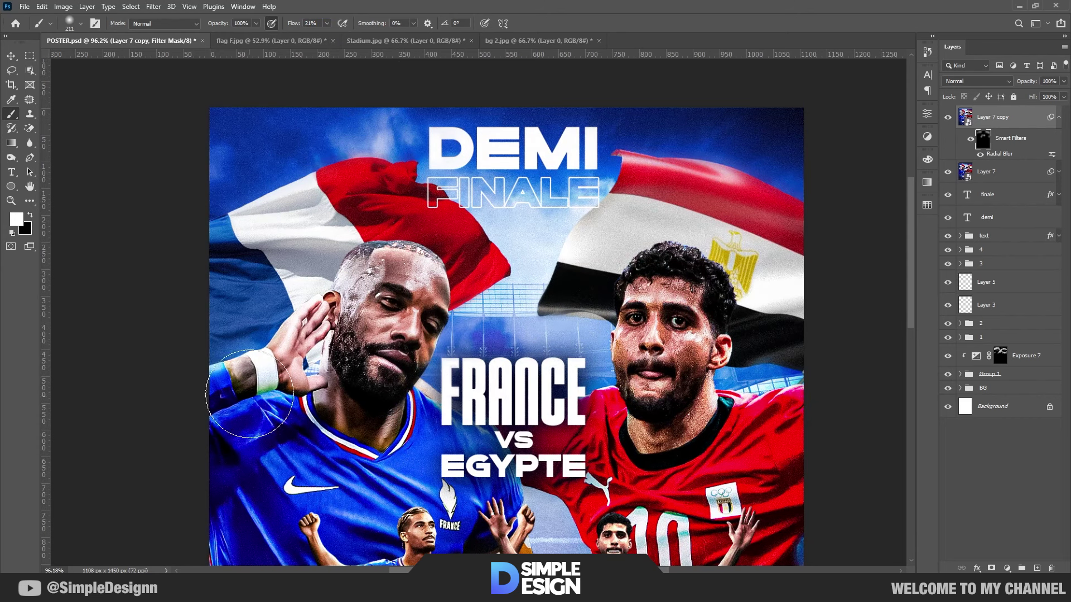
{"action": "scroll", "coordinate": [257, 346], "scroll_direction": "down", "scroll_amount": 5}
{"action": "scroll", "coordinate": [200, 394], "scroll_direction": "down", "scroll_amount": 1}
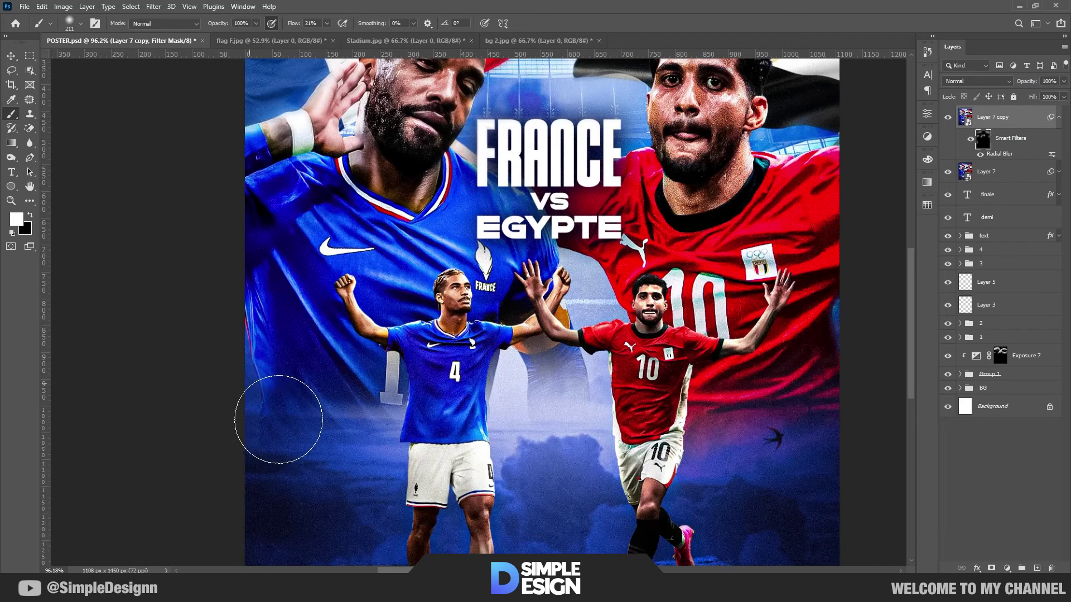
{"action": "scroll", "coordinate": [385, 413], "scroll_direction": "down", "scroll_amount": 4}
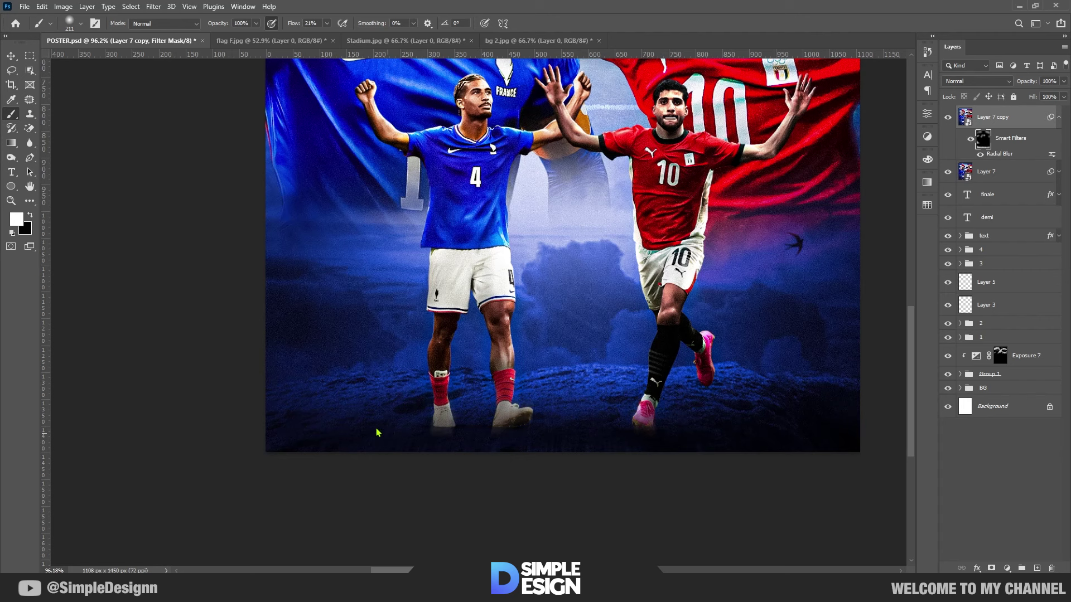
{"action": "scroll", "coordinate": [759, 385], "scroll_direction": "down", "scroll_amount": 2, "text": "alt"}
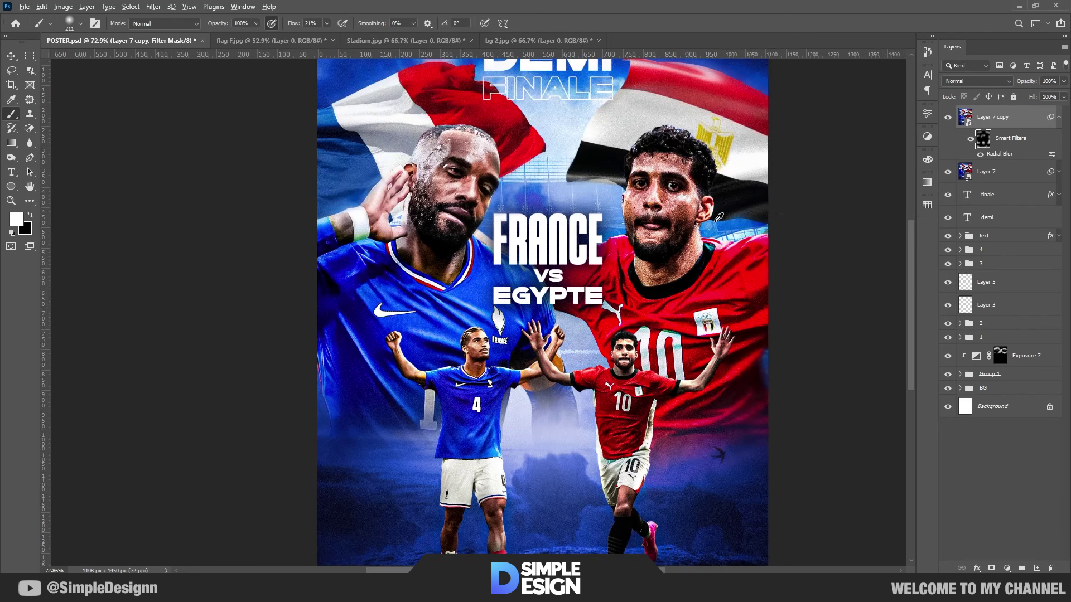
{"action": "scroll", "coordinate": [778, 299], "scroll_direction": "up", "scroll_amount": 2, "text": "alt"}
{"action": "left_click_drag", "start_coordinate": [708, 236], "coordinate": [692, 236]}
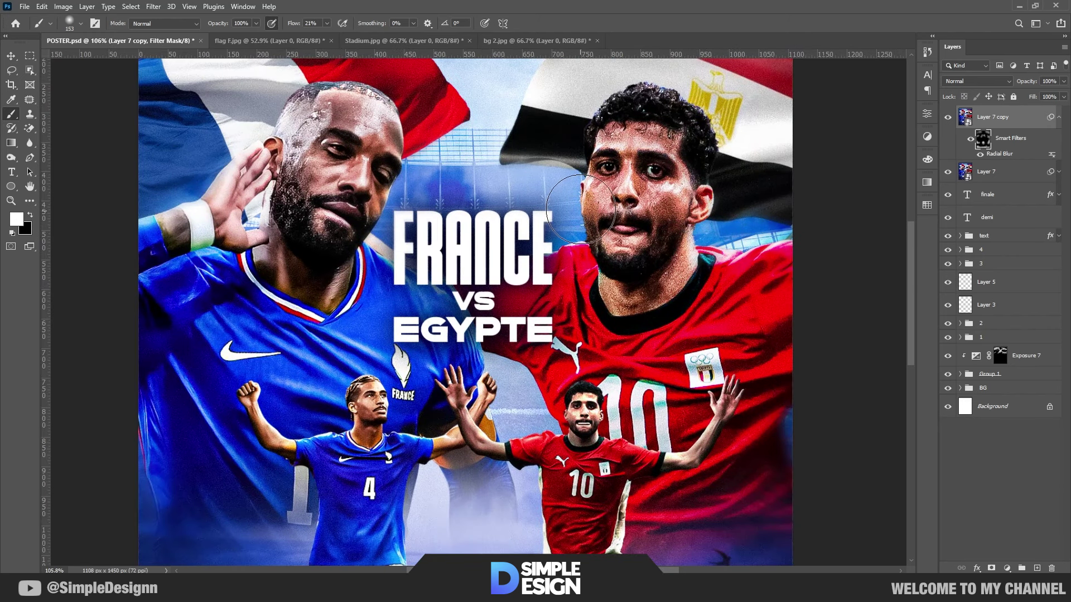
Zoom back out to the full poster and collapse Layer 7 copy's smart filter rows.
{"action": "scroll", "coordinate": [622, 166], "scroll_direction": "up", "scroll_amount": 5}
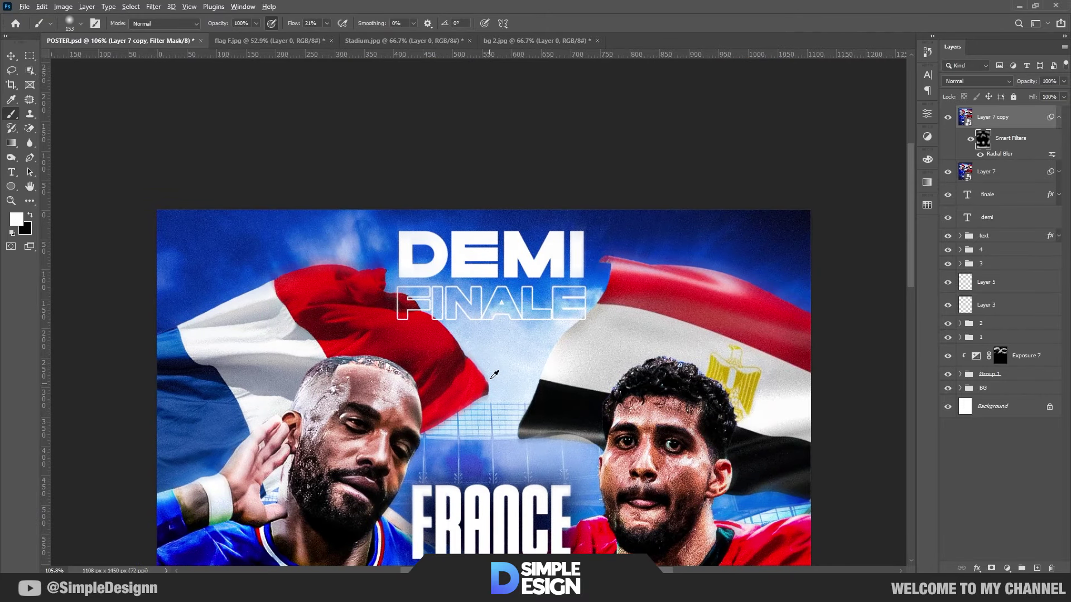
{"action": "scroll", "coordinate": [494, 374], "scroll_direction": "down", "scroll_amount": 7}
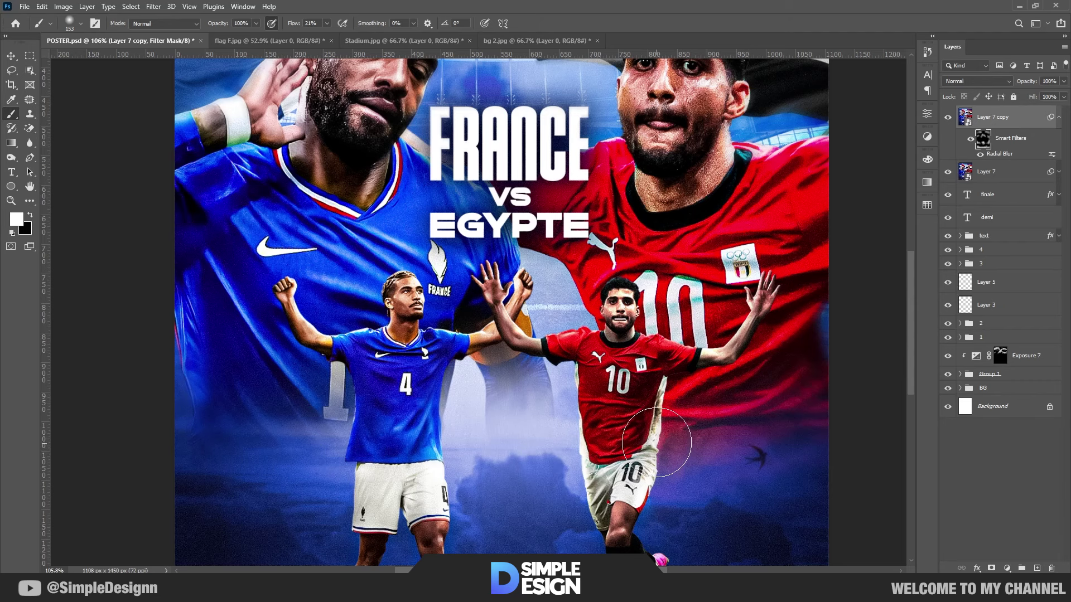
{"action": "scroll", "coordinate": [637, 457], "scroll_direction": "down", "scroll_amount": 3}
{"action": "scroll", "coordinate": [343, 401], "scroll_direction": "down", "scroll_amount": 2}
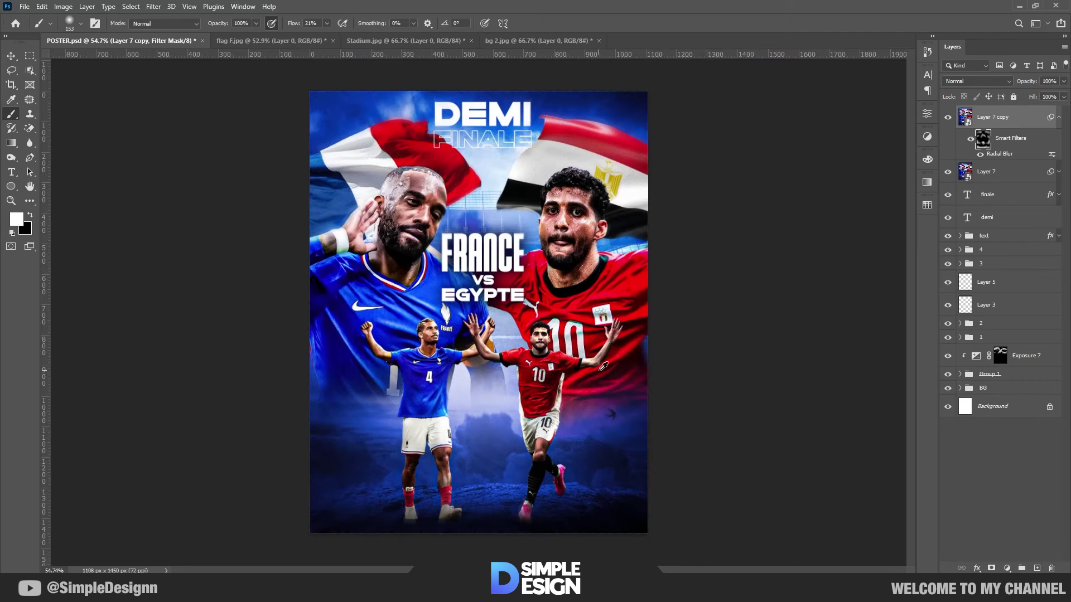
{"action": "scroll", "coordinate": [647, 327], "scroll_direction": "up", "scroll_amount": 4}
{"action": "scroll", "coordinate": [667, 315], "scroll_direction": "down", "scroll_amount": 3}
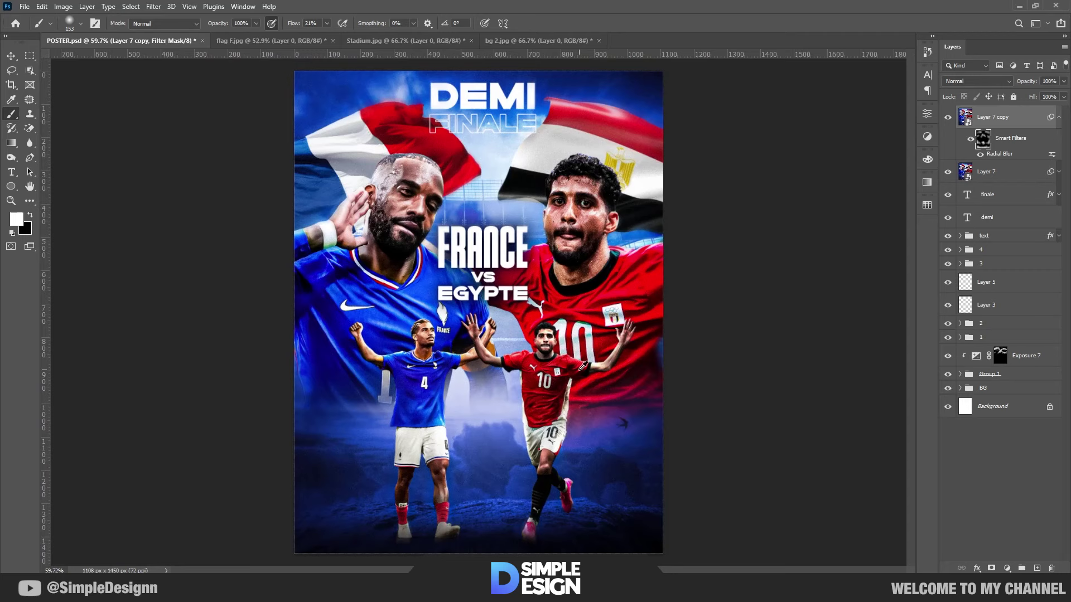
{"action": "left_click", "coordinate": [1059, 117]}
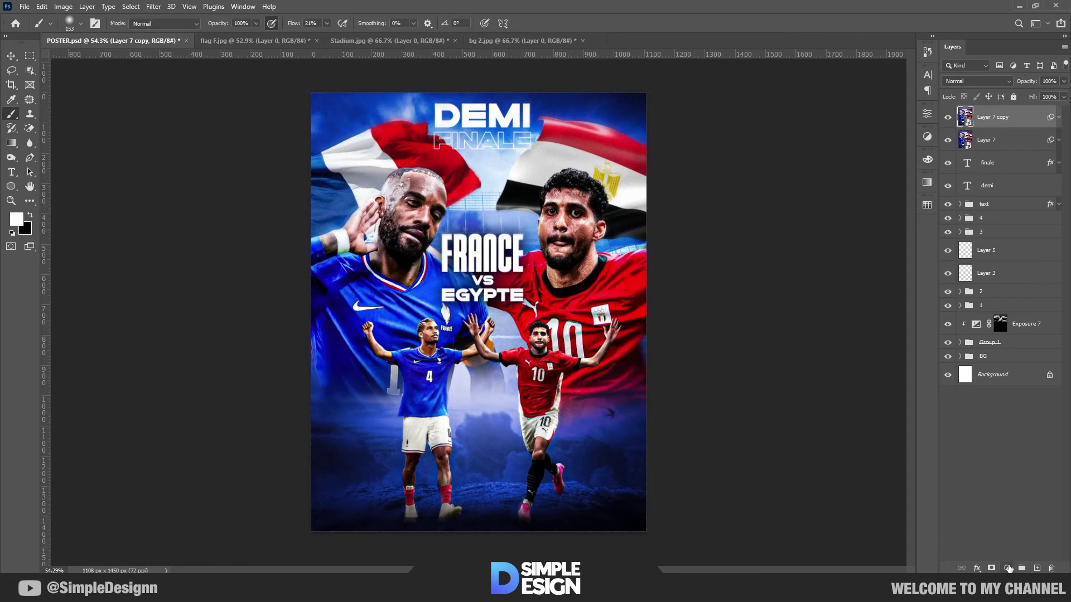
Add a Brightness/Contrast adjustment at Brightness 150 and invert its mask to hide it.
{"action": "left_click", "coordinate": [1009, 569]}
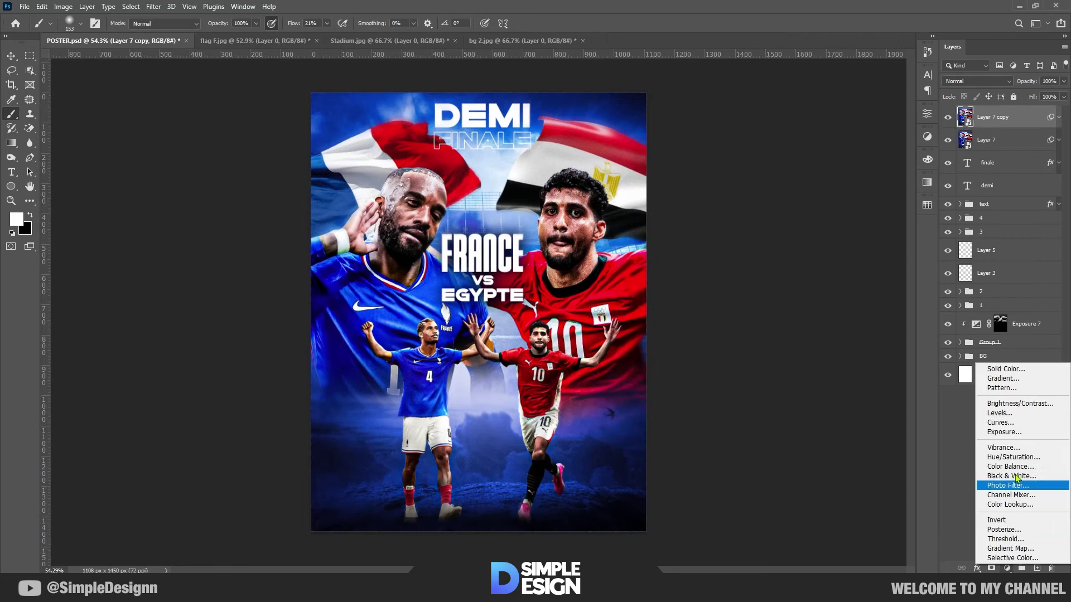
{"action": "left_click", "coordinate": [1013, 405]}
{"action": "left_click_drag", "start_coordinate": [832, 177], "coordinate": [917, 182]}
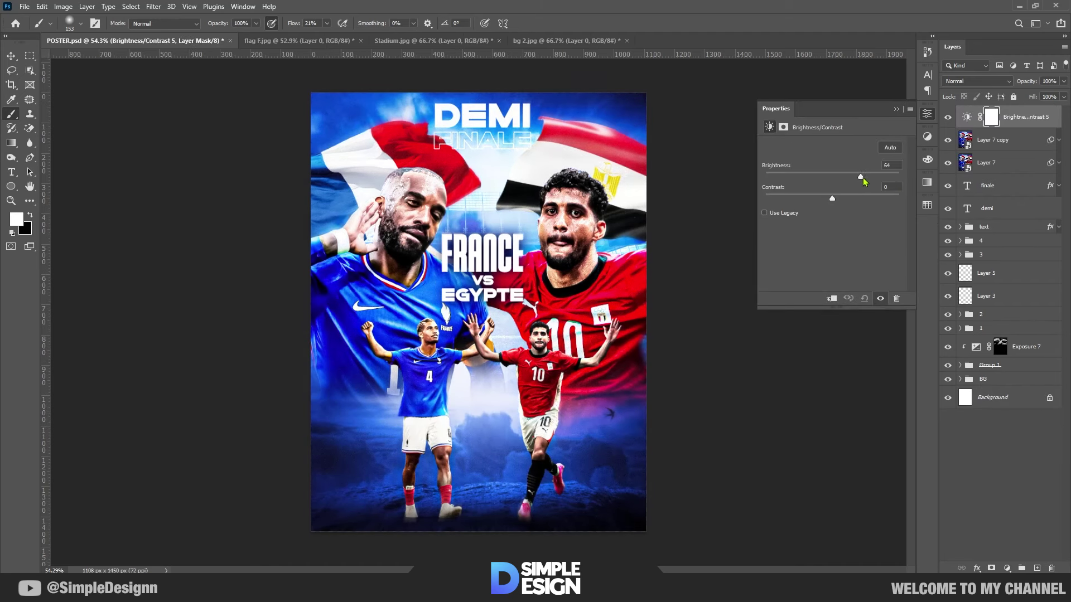
{"action": "left_click", "coordinate": [897, 110]}
{"action": "key", "text": "ctrl+i"}
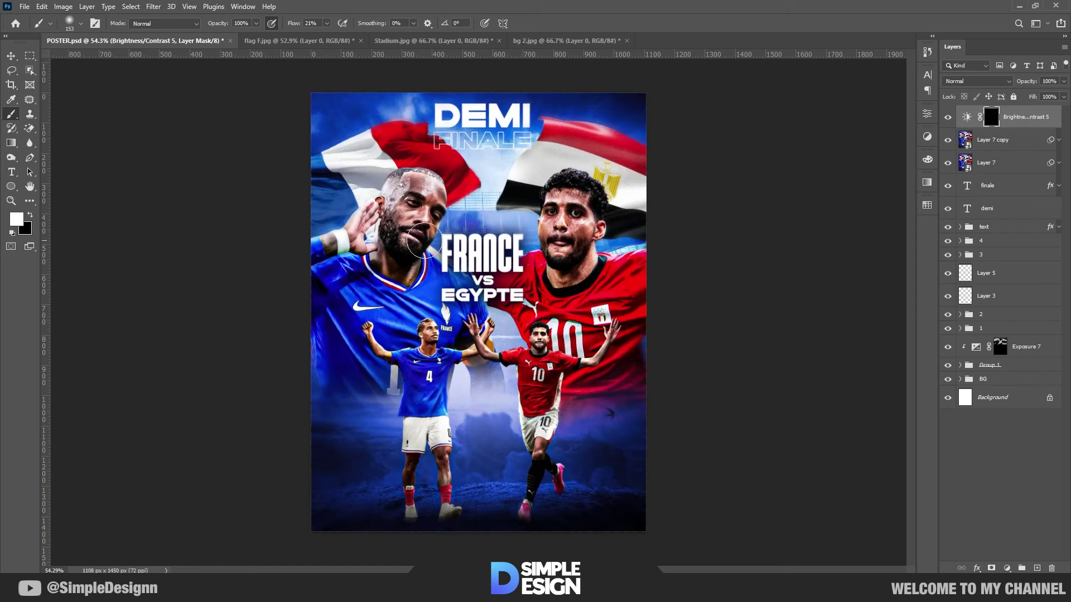
At 100% brush flow, paint light into the sky and across both flags.
{"action": "scroll", "coordinate": [424, 242], "scroll_direction": "up", "scroll_amount": 2, "text": "alt"}
{"action": "scroll", "coordinate": [362, 183], "scroll_direction": "up", "scroll_amount": 3, "text": "alt"}
{"action": "type", "text": "100"}
{"action": "key", "text": "Return"}
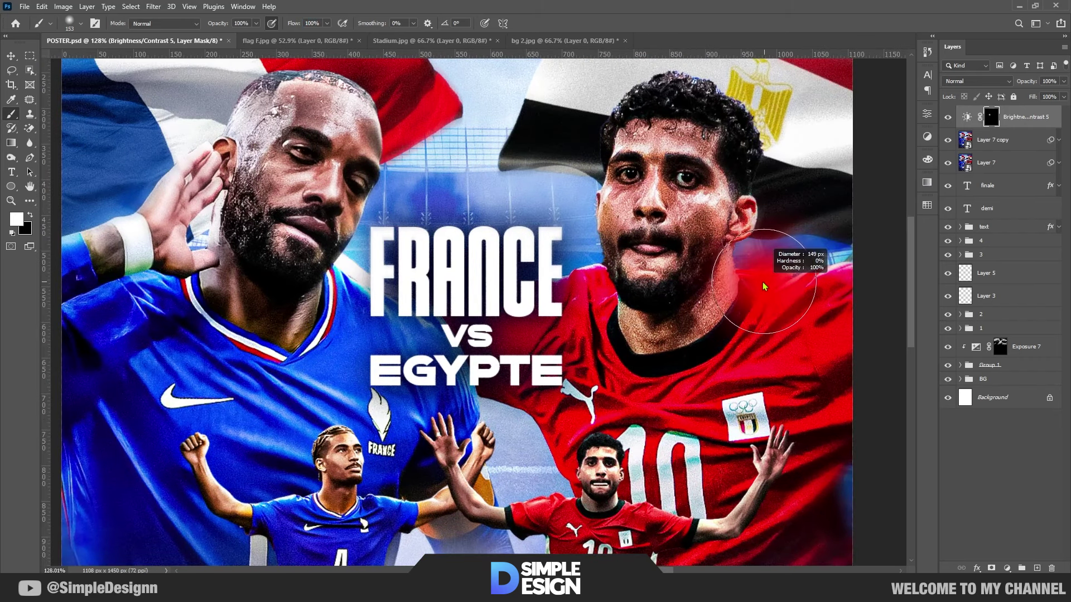
{"action": "scroll", "coordinate": [690, 301], "scroll_direction": "down", "scroll_amount": 2, "text": "alt"}
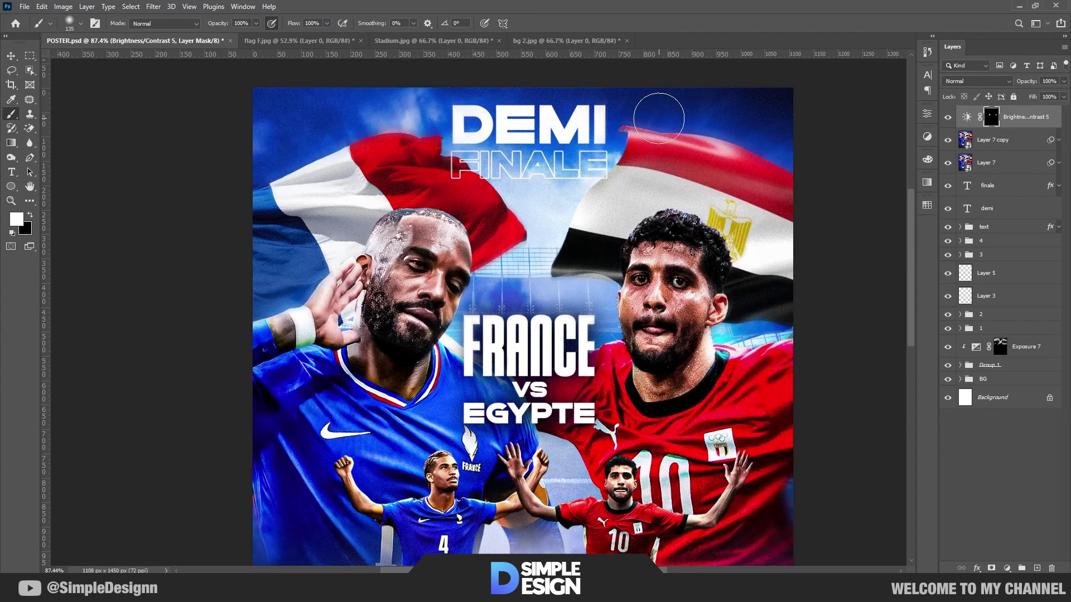
{"action": "left_click_drag", "start_coordinate": [639, 124], "coordinate": [629, 125]}
{"action": "left_click", "coordinate": [736, 156]}
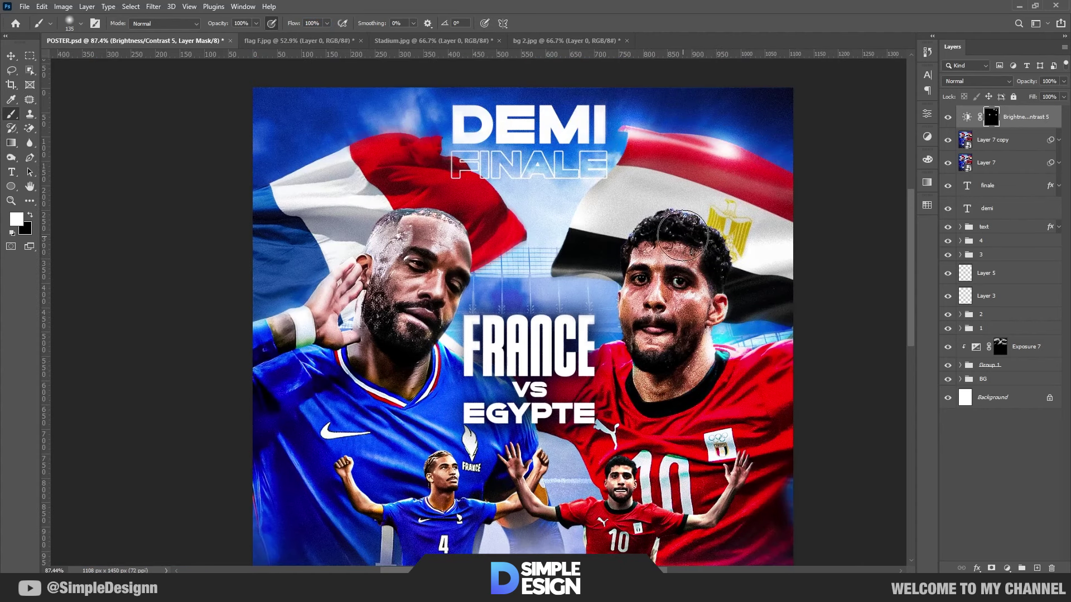
{"action": "left_click", "coordinate": [418, 125]}
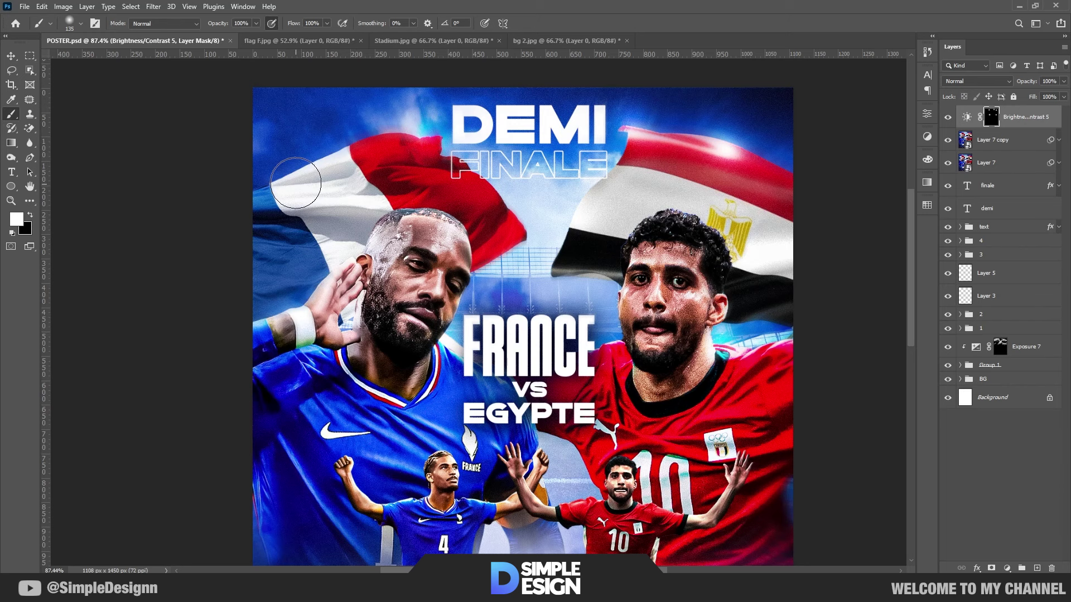
{"action": "left_click_drag", "start_coordinate": [295, 182], "coordinate": [274, 184]}
Paint light into the fog and the arm gap between the two small players.
{"action": "scroll", "coordinate": [434, 411], "scroll_direction": "down", "scroll_amount": 3}
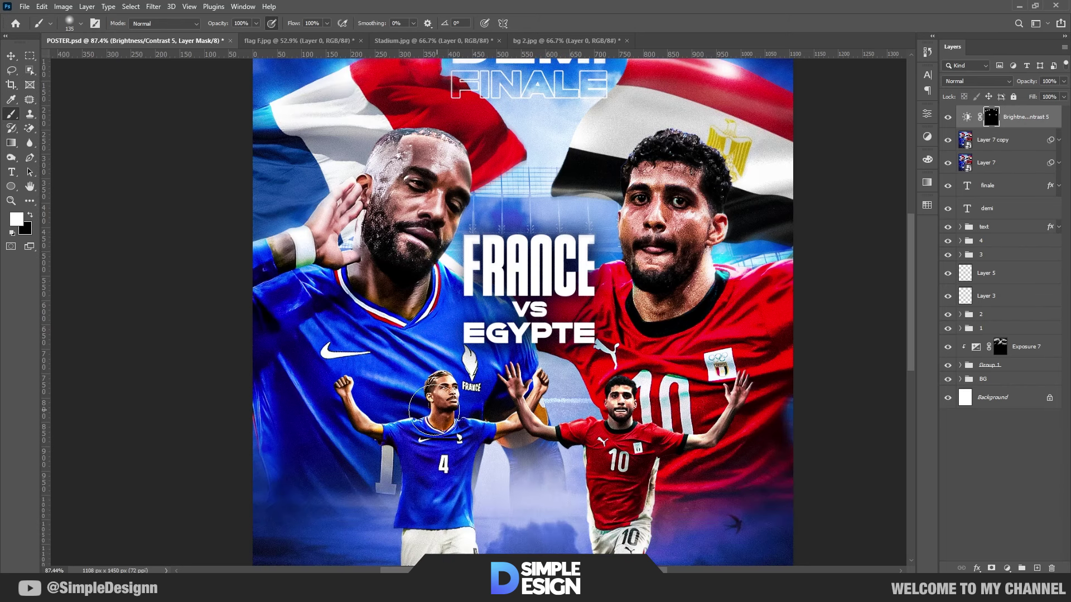
{"action": "scroll", "coordinate": [502, 463], "scroll_direction": "down", "scroll_amount": 2}
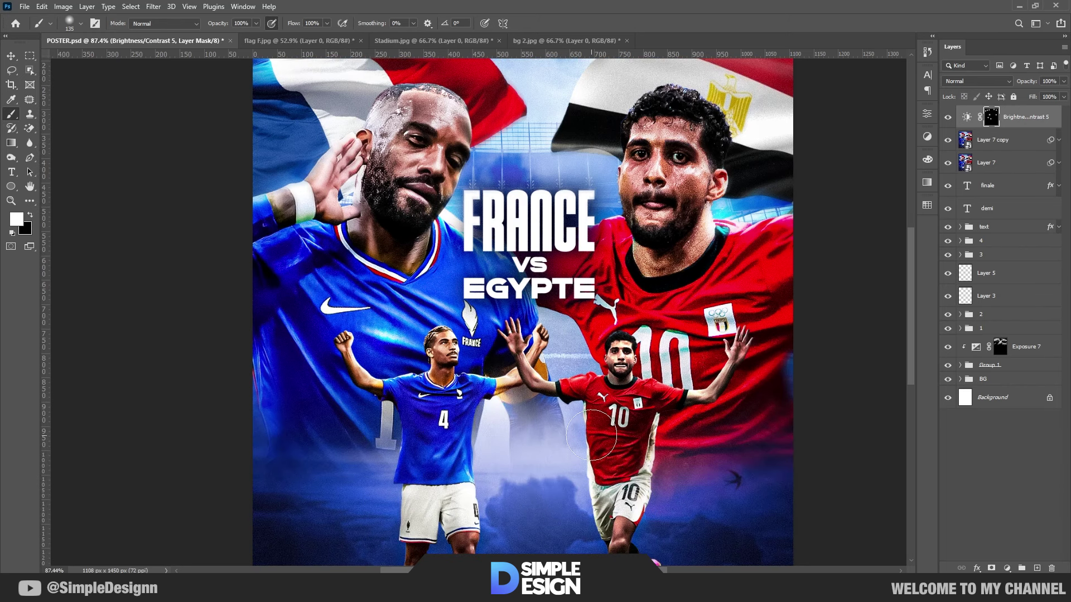
{"action": "left_click_drag", "start_coordinate": [536, 334], "coordinate": [575, 323]}
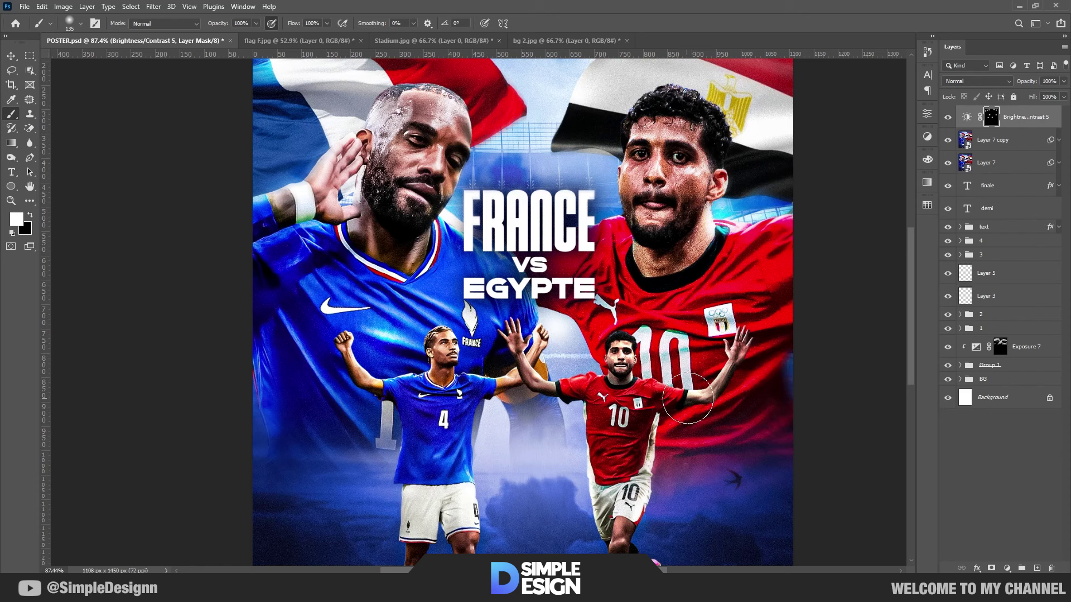
{"action": "left_click_drag", "start_coordinate": [549, 385], "coordinate": [555, 470]}
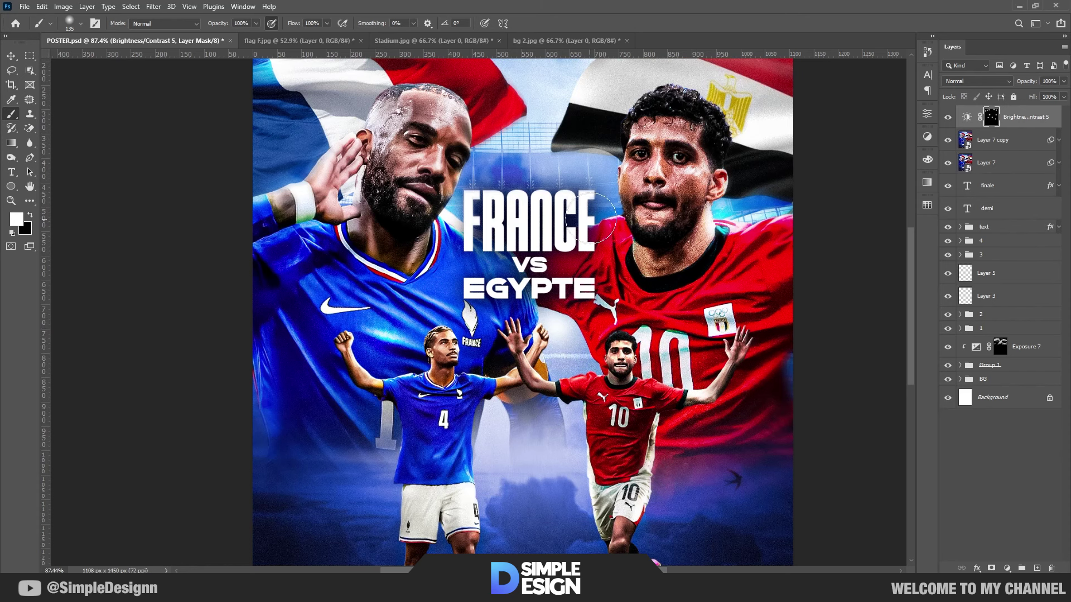
{"action": "scroll", "coordinate": [618, 223], "scroll_direction": "up", "scroll_amount": 2}
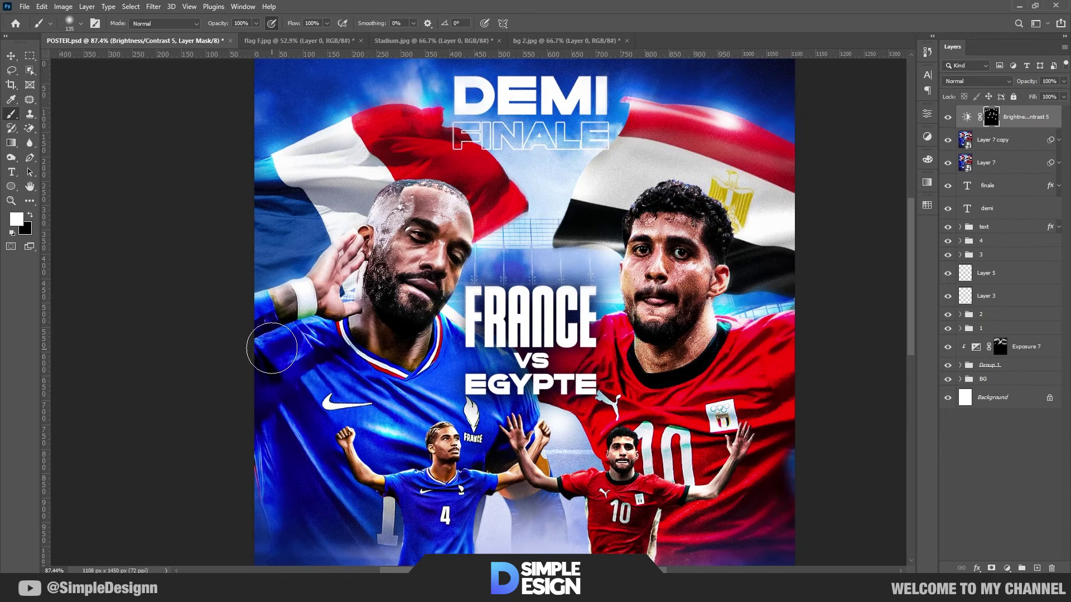
{"action": "scroll", "coordinate": [391, 312], "scroll_direction": "down", "scroll_amount": 2}
{"action": "scroll", "coordinate": [504, 363], "scroll_direction": "up", "scroll_amount": 3}
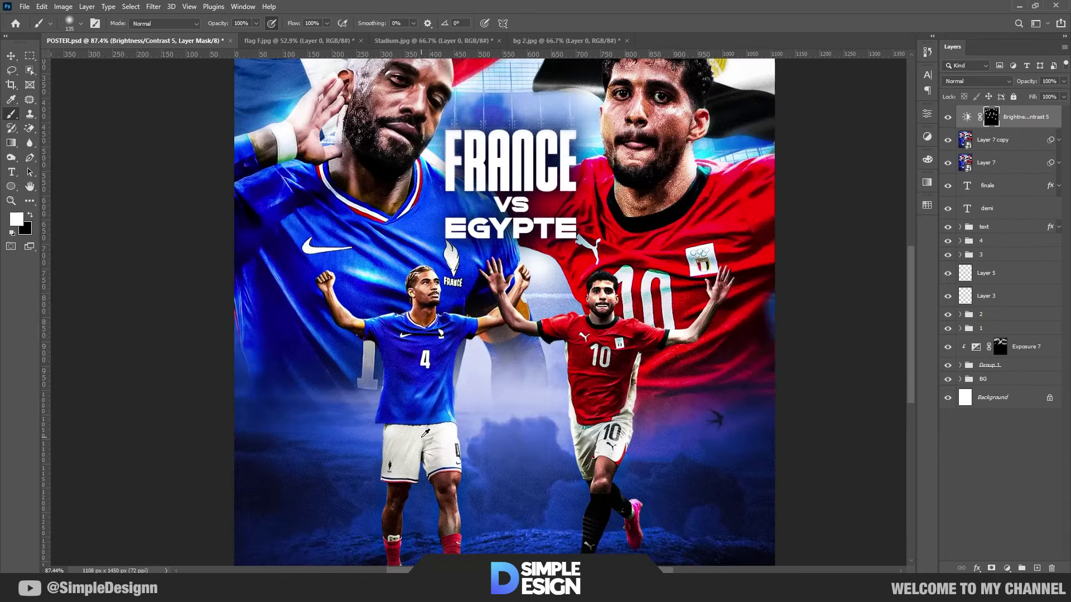
{"action": "scroll", "coordinate": [614, 385], "scroll_direction": "down", "scroll_amount": 1}
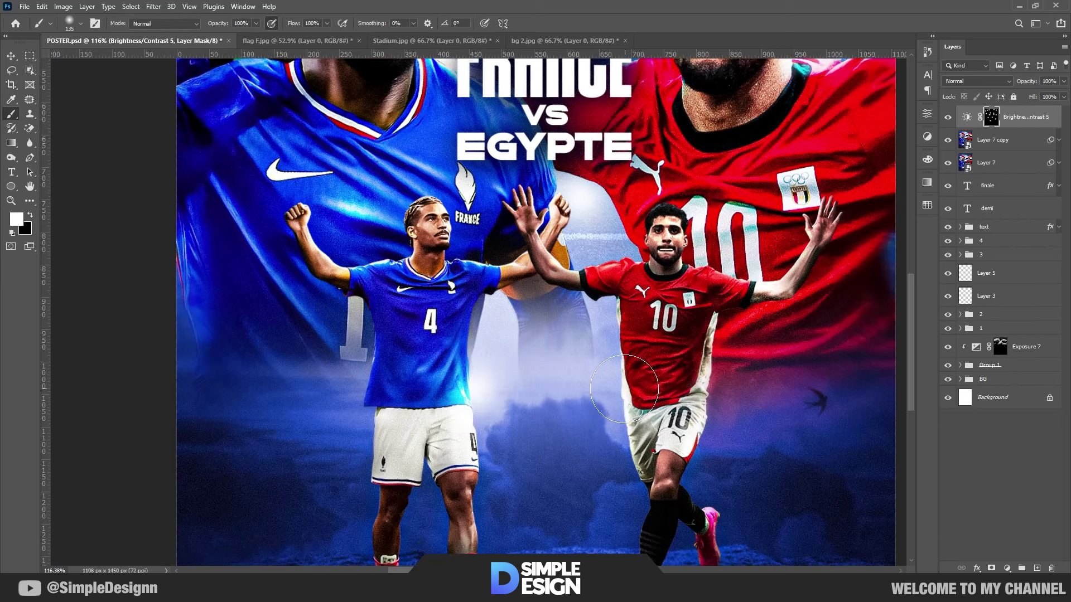
{"action": "scroll", "coordinate": [488, 418], "scroll_direction": "down", "scroll_amount": 2}
{"action": "scroll", "coordinate": [614, 491], "scroll_direction": "down", "scroll_amount": 1}
{"action": "scroll", "coordinate": [581, 461], "scroll_direction": "up", "scroll_amount": 2}
{"action": "scroll", "coordinate": [448, 382], "scroll_direction": "up", "scroll_amount": 2}
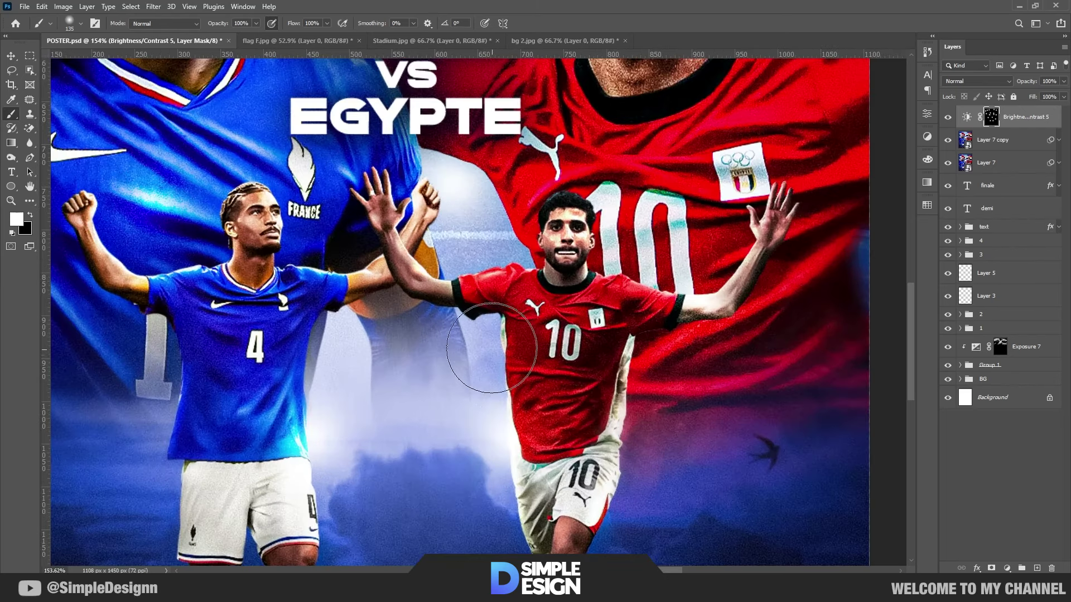
{"action": "left_click_drag", "start_coordinate": [448, 382], "coordinate": [334, 335]}
Brighten the top-right of the Egypt flag's red band.
{"action": "scroll", "coordinate": [390, 335], "scroll_direction": "down", "scroll_amount": 4}
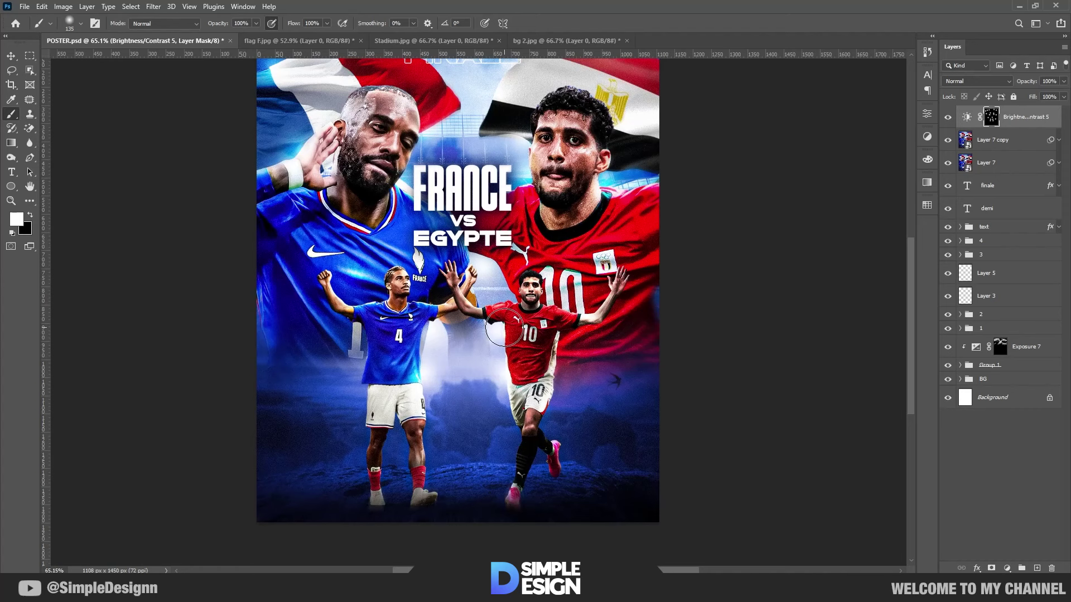
{"action": "scroll", "coordinate": [506, 220], "scroll_direction": "up", "scroll_amount": 1}
{"action": "scroll", "coordinate": [502, 240], "scroll_direction": "up", "scroll_amount": 1}
{"action": "scroll", "coordinate": [502, 262], "scroll_direction": "up", "scroll_amount": 2}
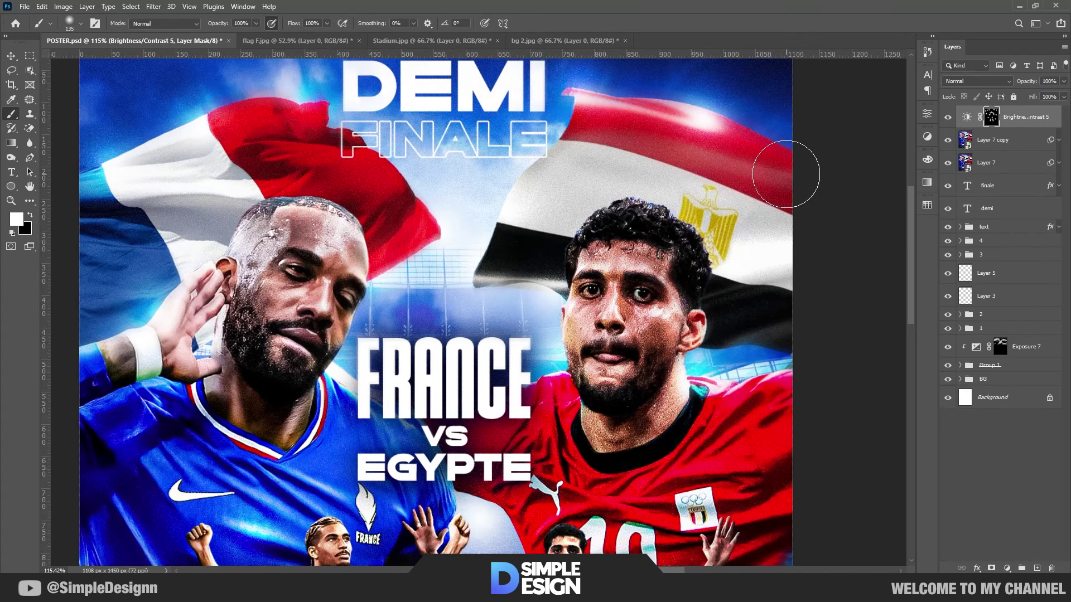
{"action": "left_click_drag", "start_coordinate": [789, 167], "coordinate": [729, 131]}
{"action": "scroll", "coordinate": [567, 303], "scroll_direction": "down", "scroll_amount": 3}
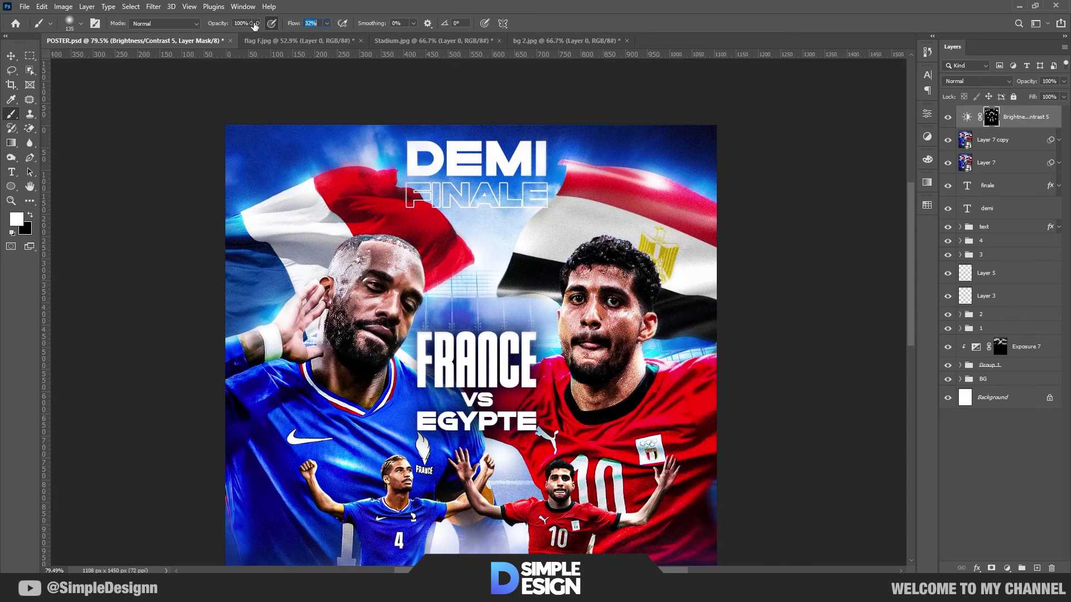
With a larger brush, brighten the Egyptian player's face and the small players' leg and shirt.
{"action": "key", "text": "bracketright"}
{"action": "key", "text": "bracketright"}
{"action": "key", "text": "bracketright"}
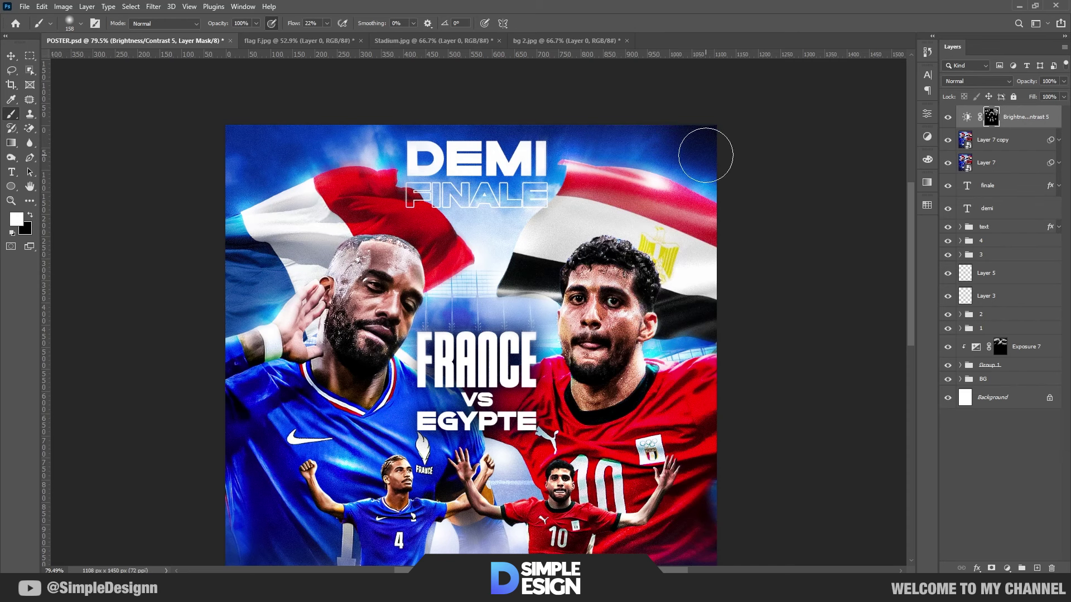
{"action": "scroll", "coordinate": [312, 279], "scroll_direction": "down", "scroll_amount": 3}
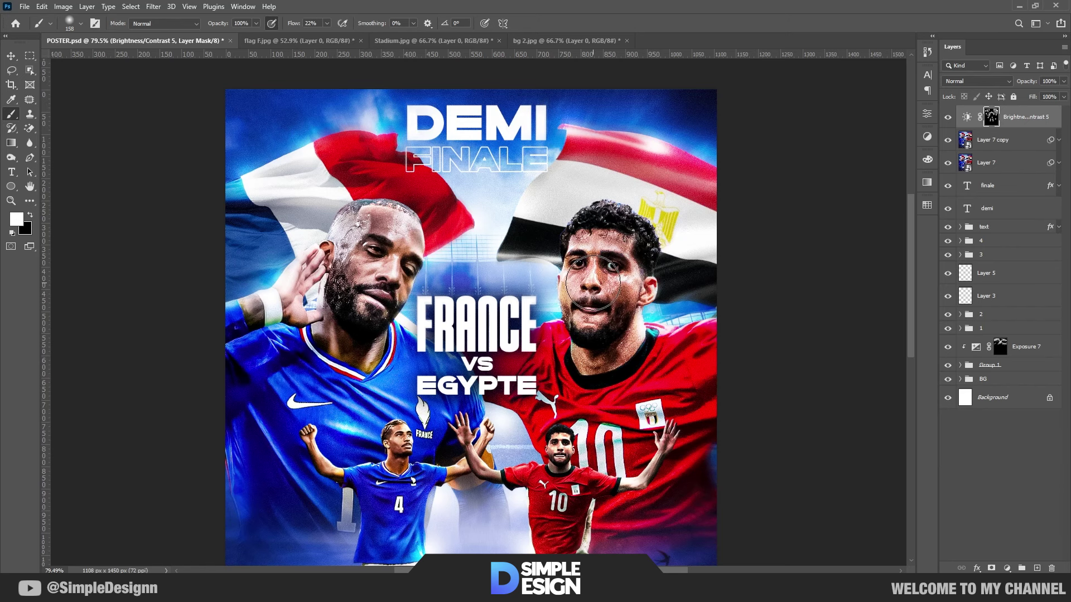
{"action": "left_click_drag", "start_coordinate": [574, 263], "coordinate": [602, 290]}
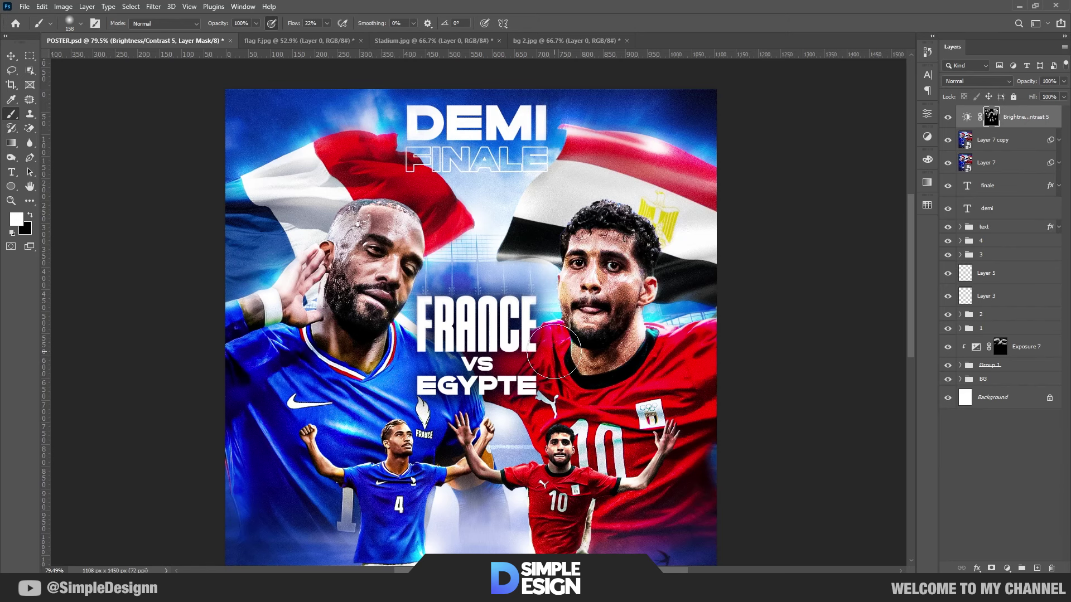
{"action": "scroll", "coordinate": [496, 317], "scroll_direction": "down", "scroll_amount": 3, "text": "alt"}
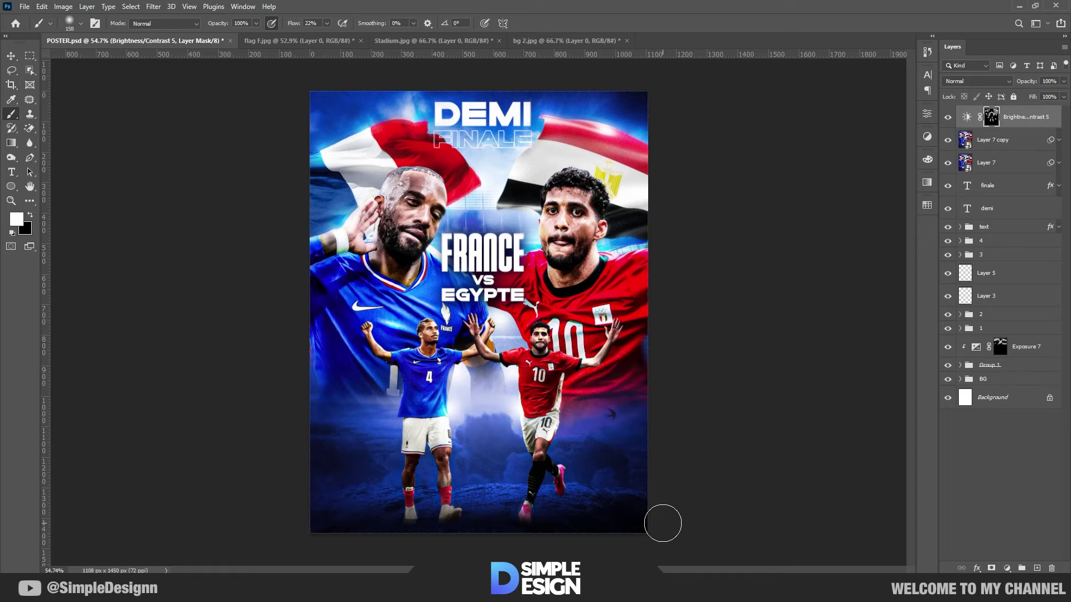
{"action": "scroll", "coordinate": [514, 466], "scroll_direction": "up", "scroll_amount": 2, "text": "alt"}
{"action": "scroll", "coordinate": [498, 460], "scroll_direction": "up", "scroll_amount": 2, "text": "alt"}
{"action": "scroll", "coordinate": [479, 478], "scroll_direction": "up", "scroll_amount": 2, "text": "alt"}
{"action": "scroll", "coordinate": [618, 372], "scroll_direction": "down", "scroll_amount": 1}
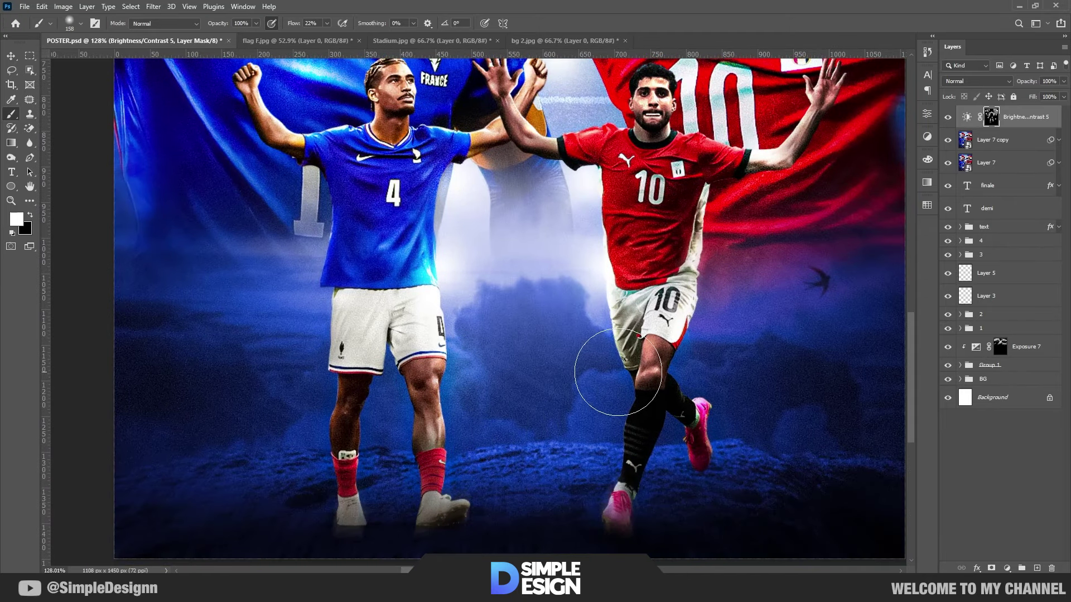
{"action": "left_click_drag", "start_coordinate": [618, 372], "coordinate": [693, 310]}
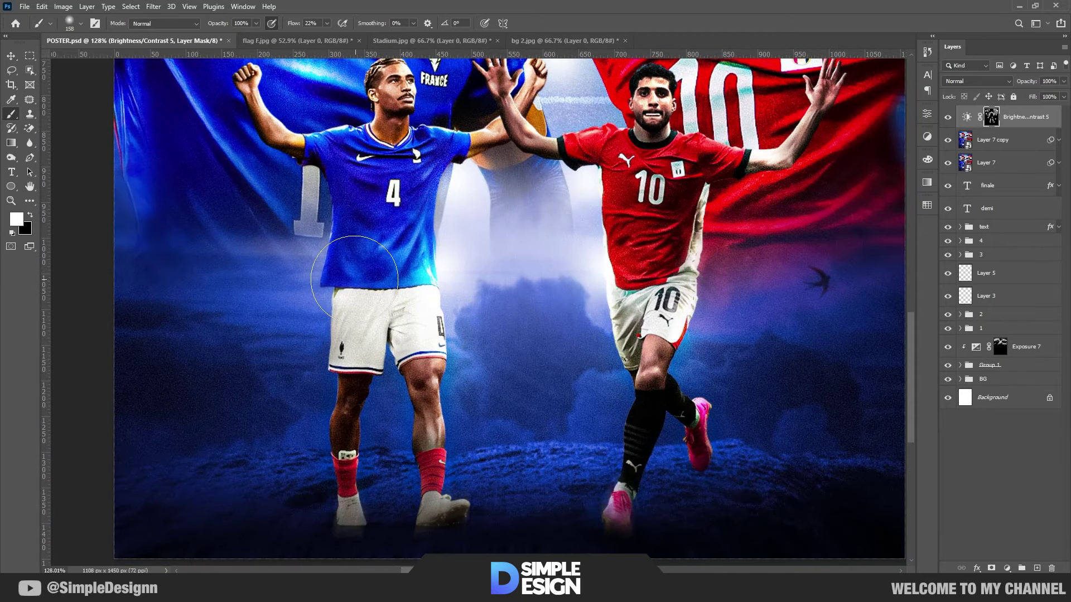
{"action": "mouse_move", "coordinate": [354, 279]}
{"action": "left_mouse_down"}
{"action": "mouse_move", "coordinate": [496, 295]}
{"action": "mouse_move", "coordinate": [602, 240]}
{"action": "left_mouse_up"}
{"action": "scroll", "coordinate": [563, 338], "scroll_direction": "down", "scroll_amount": 3, "text": "alt"}
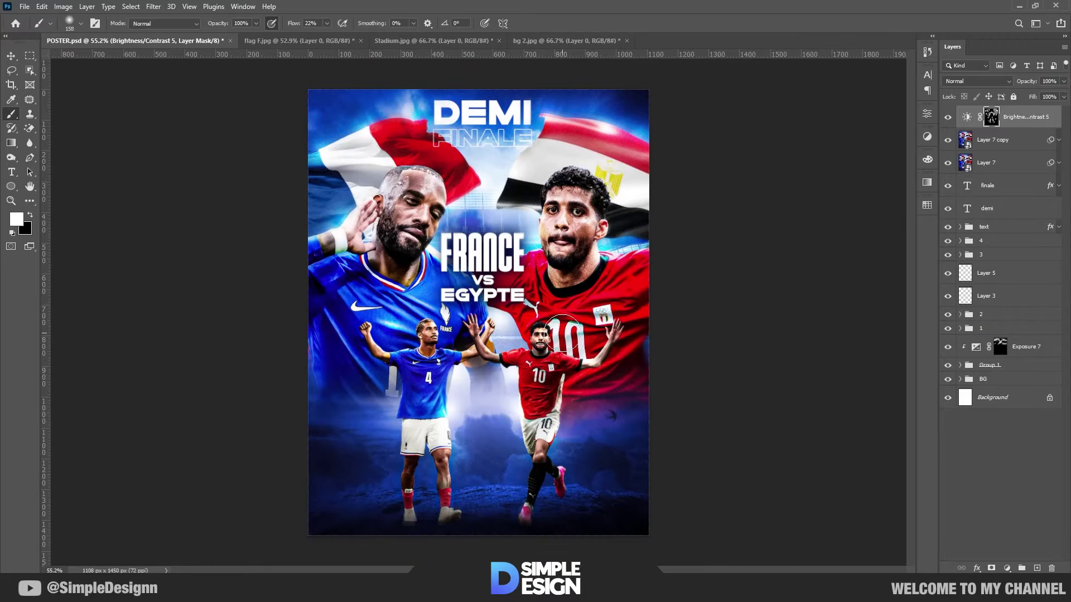